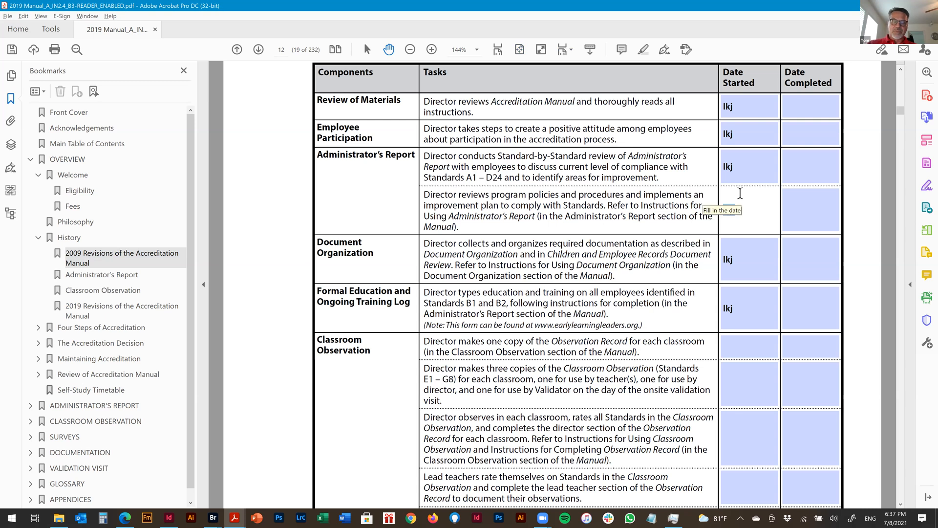
Step: Enter 99 as the start date for each Self-Study Timetable task from Review of Materials through Document Organization
{"action": "type", "text": "99"}
{"action": "key", "text": "Tab"}
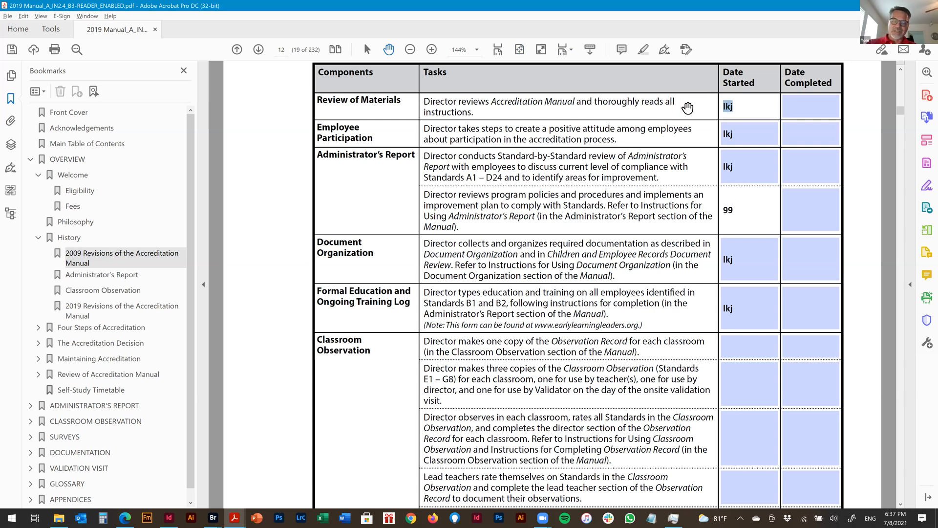
{"action": "type", "text": "99"}
{"action": "key", "text": "Tab"}
{"action": "type", "text": "99"}
{"action": "key", "text": "Tab"}
{"action": "type", "text": "99"}
{"action": "key", "text": "Tab"}
{"action": "key", "text": "Tab"}
{"action": "type", "text": "99"}
{"action": "key", "text": "Tab"}
Step: Enter 9 as the start date for the Formal Education and Ongoing Training Log and the first five Classroom Observation tasks
{"action": "type", "text": "9"}
{"action": "key", "text": "Tab"}
{"action": "type", "text": "9"}
{"action": "key", "text": "Tab"}
{"action": "type", "text": "9"}
{"action": "key", "text": "Tab"}
{"action": "type", "text": "9"}
{"action": "key", "text": "Tab"}
{"action": "type", "text": "9"}
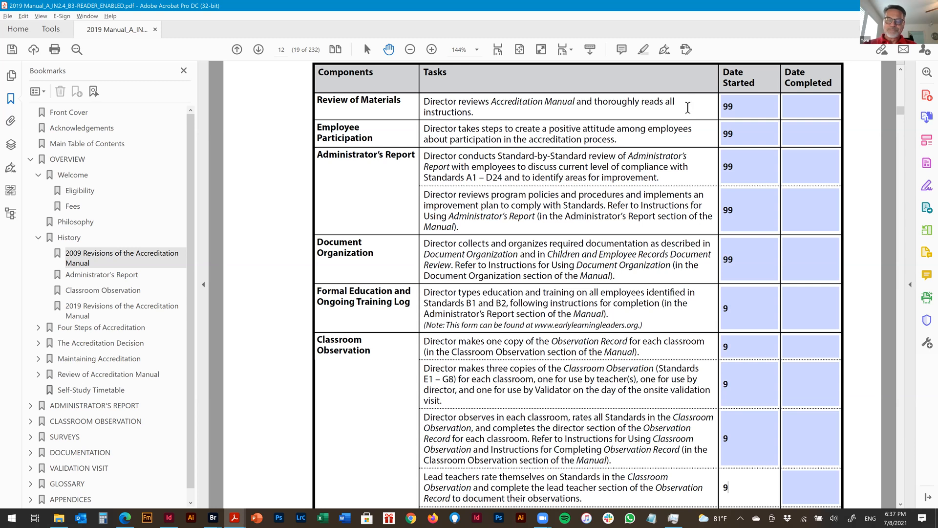
{"action": "key", "text": "Tab"}
{"action": "type", "text": "9"}
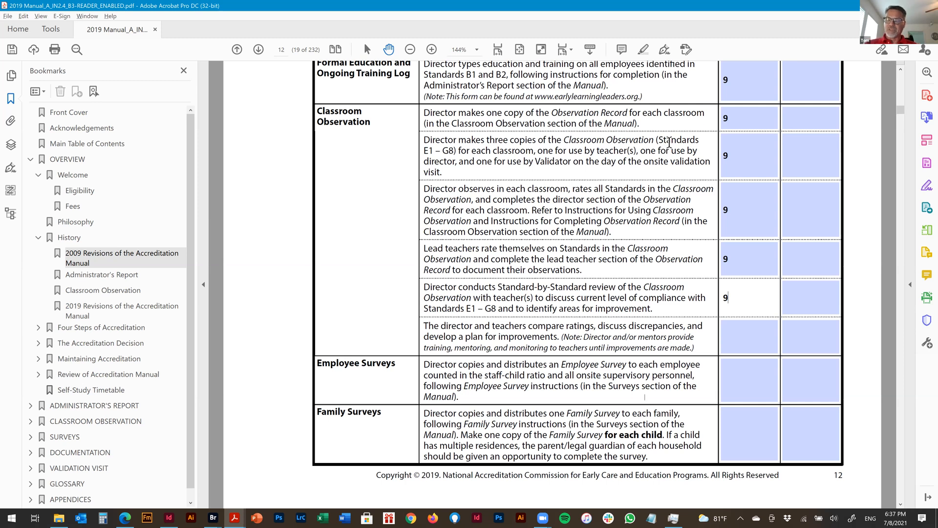
Step: Go to section B, Professional Development, from the contents page of the Administrator's Report
{"action": "key", "text": "ctrl+0"}
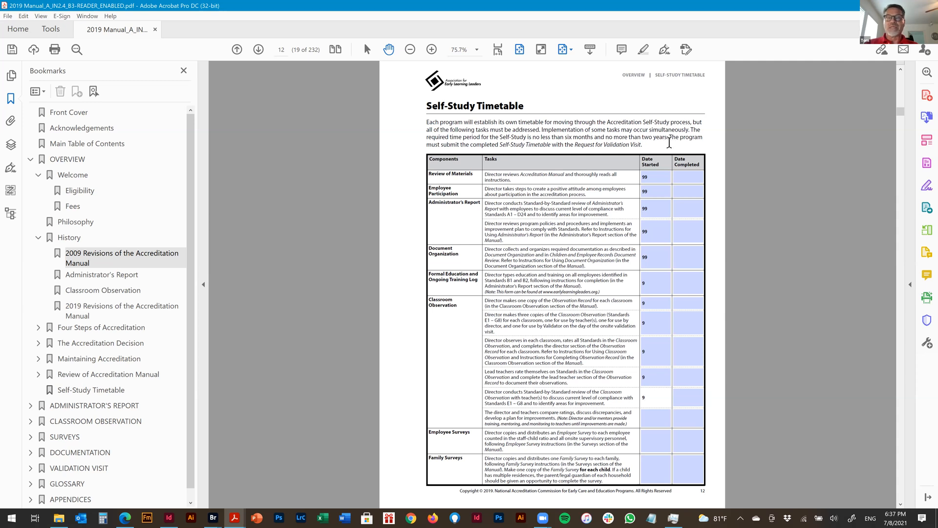
{"action": "scroll", "coordinate": [669, 142], "scroll_direction": "down", "scroll_amount": 2}
{"action": "scroll", "coordinate": [669, 142], "scroll_direction": "down", "scroll_amount": 4}
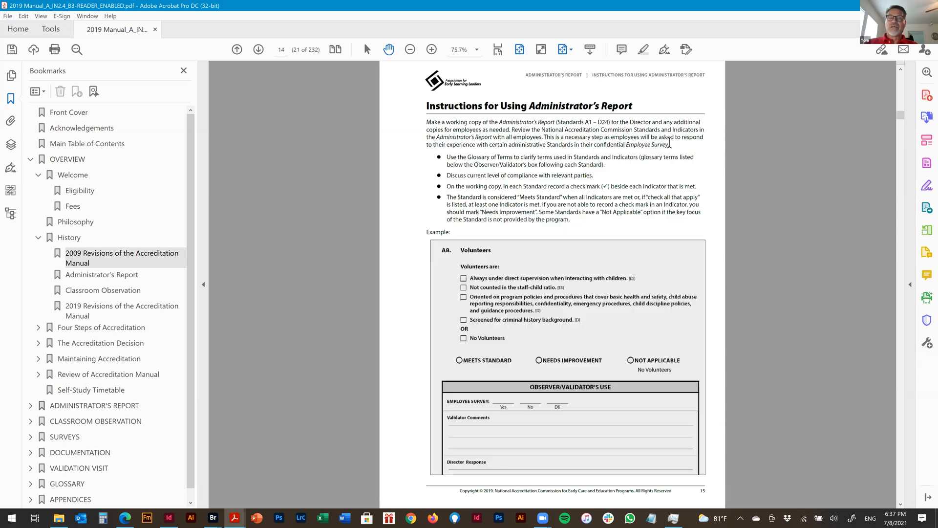
{"action": "scroll", "coordinate": [669, 142], "scroll_direction": "up", "scroll_amount": 2}
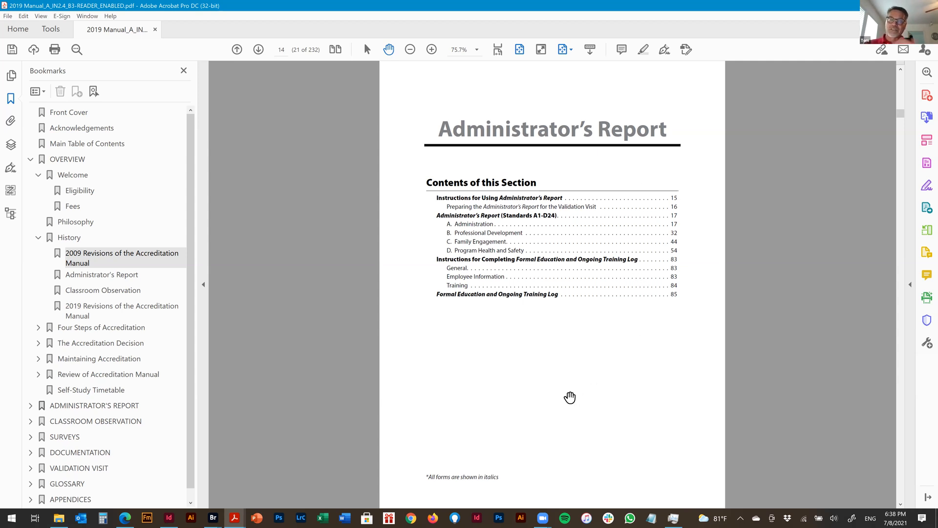
{"action": "left_click", "coordinate": [504, 235]}
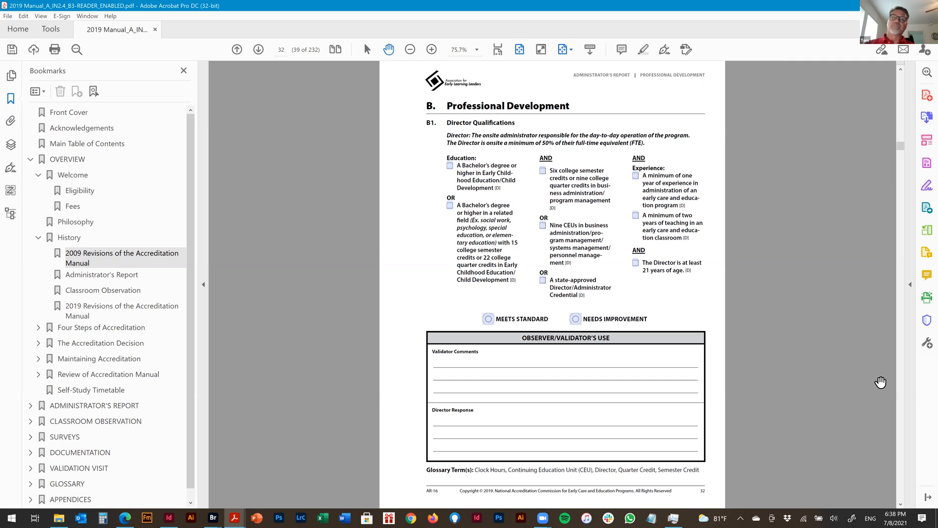
Step: Check both Bachelor's degree indicators under B1 Director Qualifications and rate the standard as Meets Standard
{"action": "left_click", "coordinate": [450, 166]}
{"action": "left_click", "coordinate": [449, 206]}
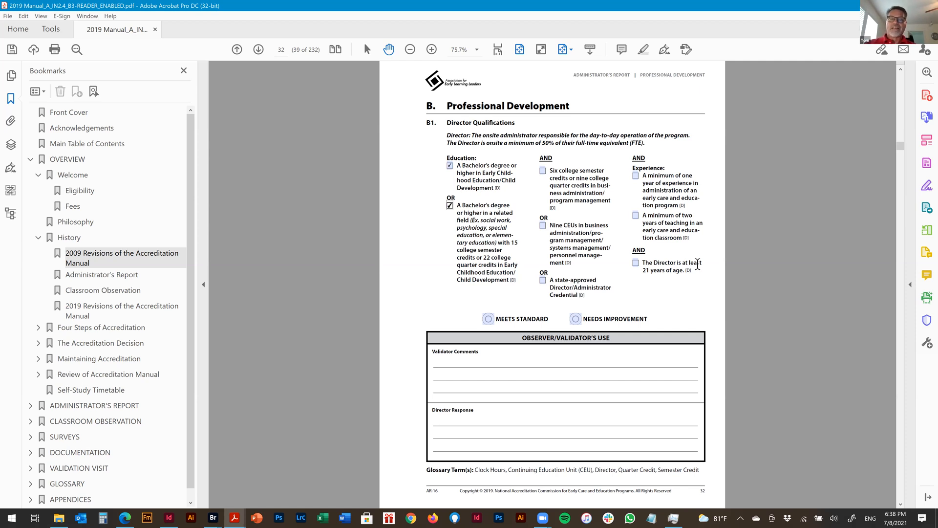
{"action": "left_click", "coordinate": [489, 320]}
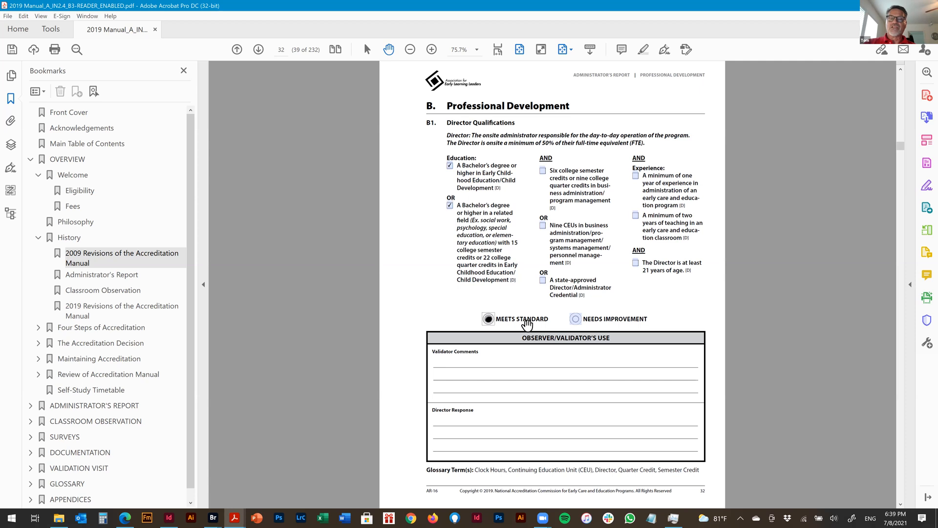
Step: Try alternating the B1 rating between Needs Improvement and Meets Standard, ending on Meets Standard
{"action": "left_click", "coordinate": [576, 319]}
{"action": "left_click", "coordinate": [489, 320]}
{"action": "left_click", "coordinate": [573, 320]}
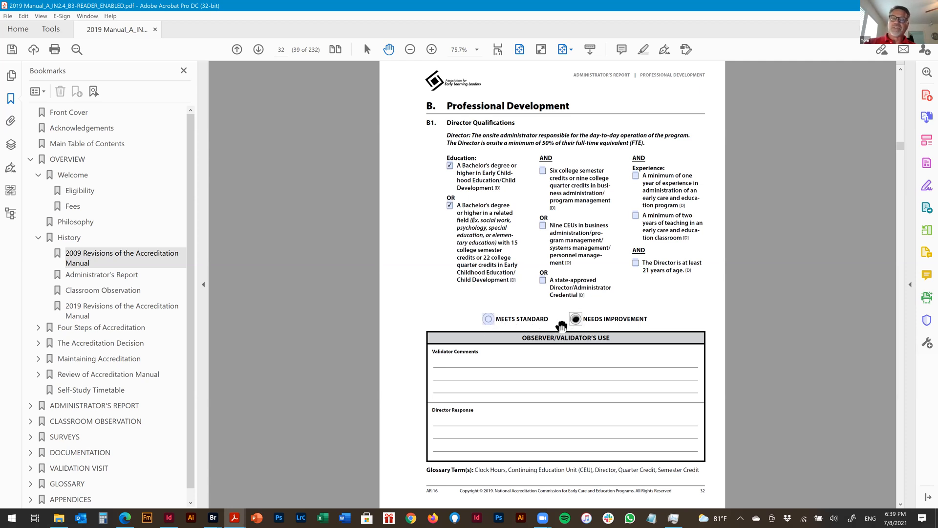
{"action": "left_click", "coordinate": [489, 320]}
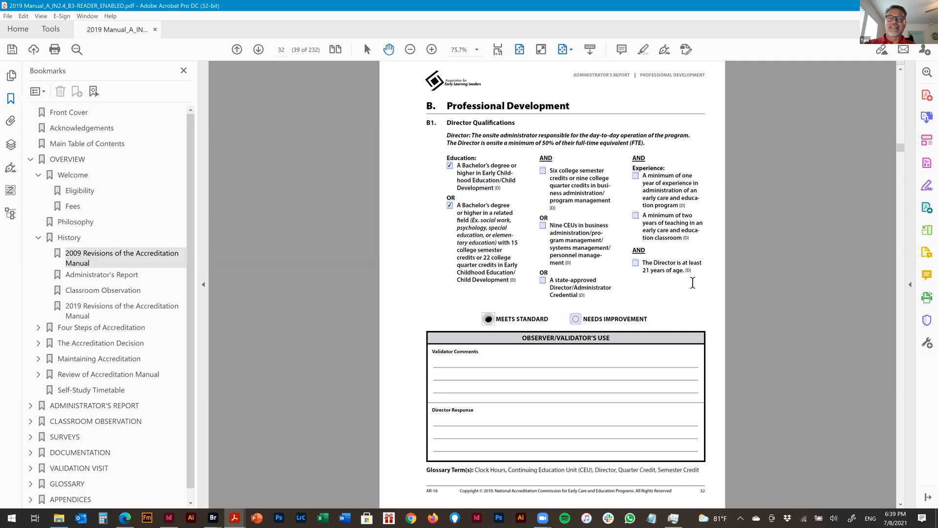
Step: Step through the B2 Employee Qualifications form fields, starting at the total number of Onsite Supervisors
{"action": "scroll", "coordinate": [693, 283], "scroll_direction": "down", "scroll_amount": 2}
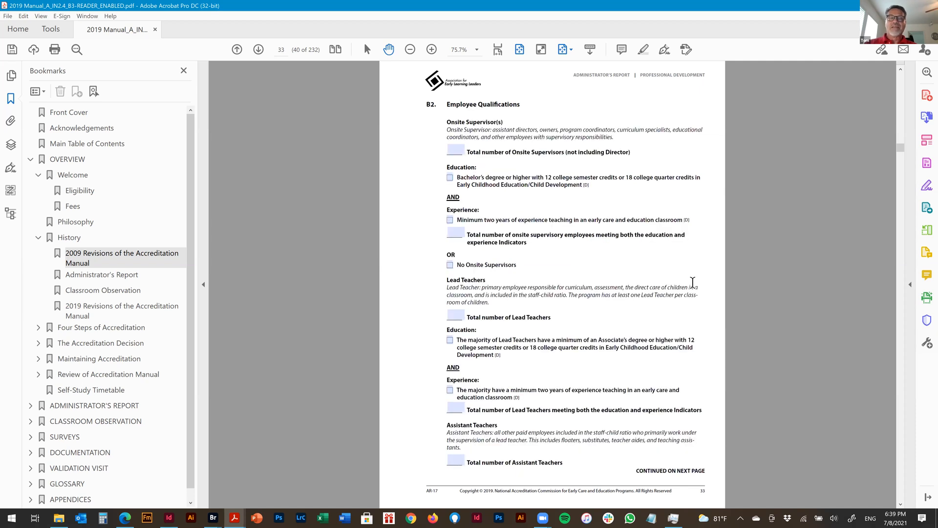
{"action": "left_click", "coordinate": [459, 150]}
{"action": "key", "text": "Tab"}
{"action": "key", "text": "Tab"}
{"action": "key", "text": "Tab"}
{"action": "key", "text": "Tab"}
{"action": "key", "text": "Tab"}
{"action": "key", "text": "Tab"}
Step: Examine the Observer/Validator's Use box of the continued standard B2 close up
{"action": "scroll", "coordinate": [669, 204], "scroll_direction": "down", "scroll_amount": 2}
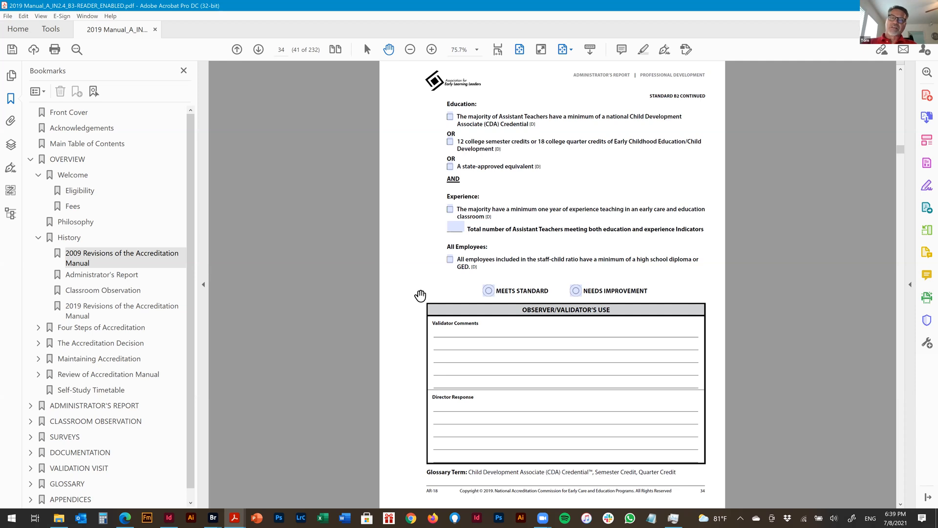
{"action": "left_click_drag", "start_coordinate": [408, 265], "coordinate": [757, 475]}
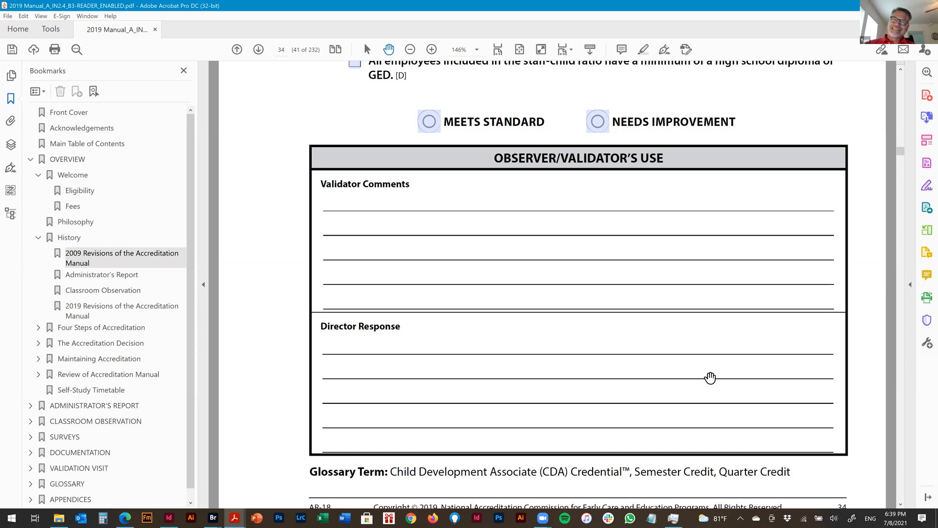
{"action": "left_click_drag", "start_coordinate": [711, 377], "coordinate": [710, 385]}
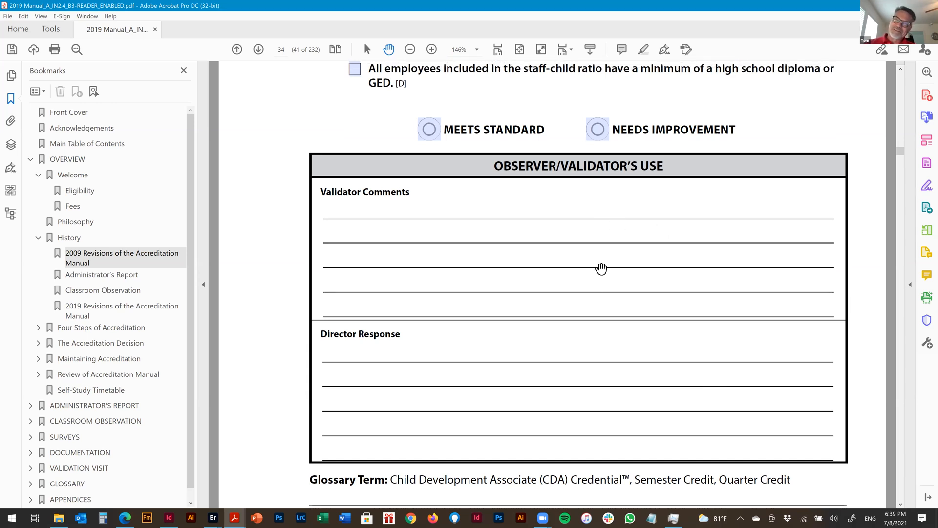
{"action": "left_click_drag", "start_coordinate": [601, 270], "coordinate": [602, 266]}
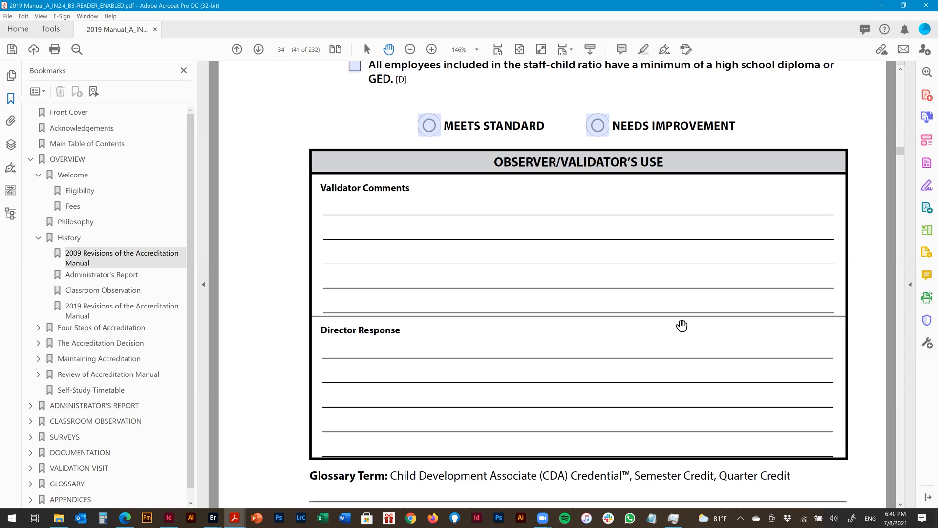
Step: Look through the full-page forms from Professional Development standard B3 to Family Engagement standard C6
{"action": "key", "text": "ctrl+0"}
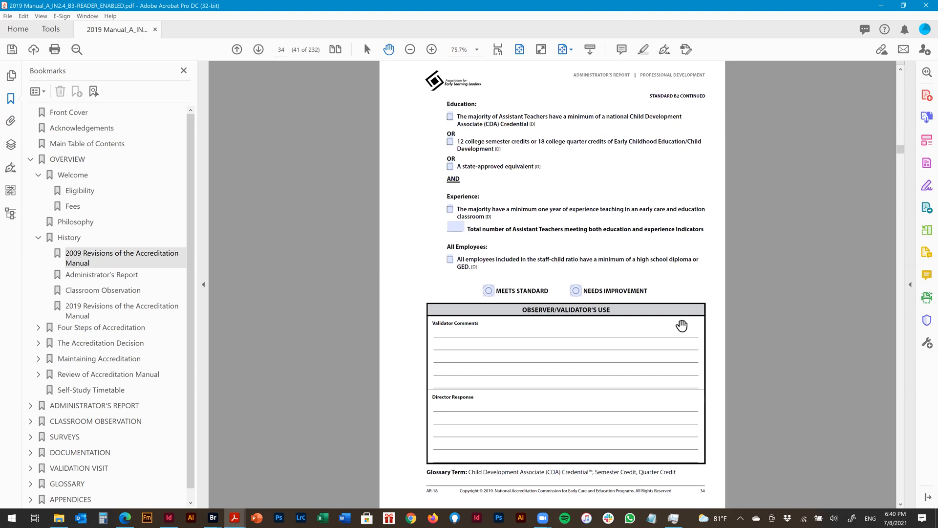
{"action": "scroll", "coordinate": [696, 319], "scroll_direction": "down", "scroll_amount": 1}
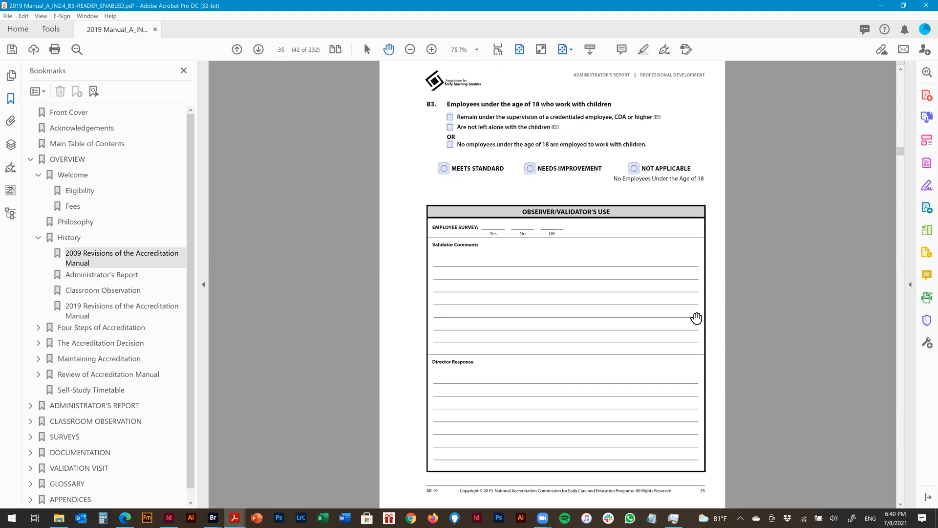
{"action": "scroll", "coordinate": [696, 319], "scroll_direction": "down", "scroll_amount": 1}
{"action": "scroll", "coordinate": [696, 318], "scroll_direction": "down", "scroll_amount": 5}
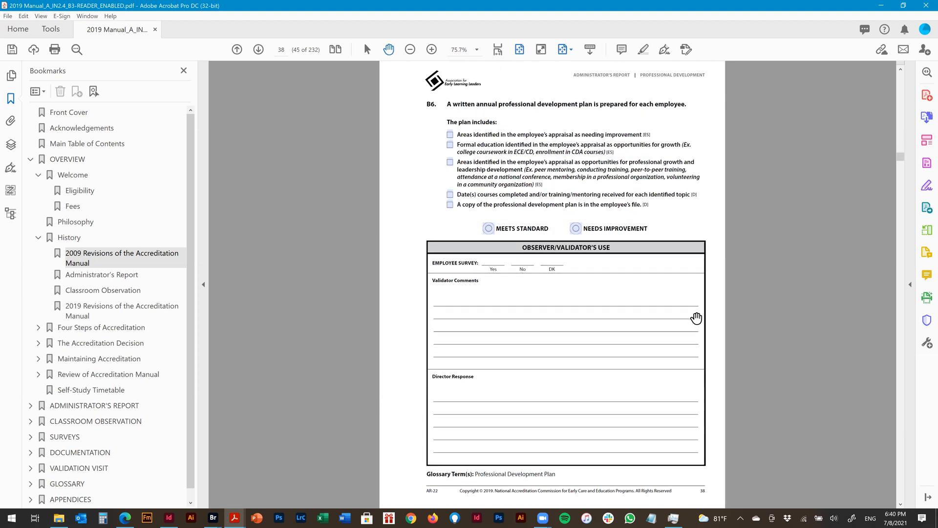
{"action": "scroll", "coordinate": [695, 318], "scroll_direction": "down", "scroll_amount": 1}
{"action": "scroll", "coordinate": [696, 319], "scroll_direction": "up", "scroll_amount": 1}
{"action": "scroll", "coordinate": [696, 318], "scroll_direction": "down", "scroll_amount": 1}
{"action": "scroll", "coordinate": [696, 318], "scroll_direction": "down", "scroll_amount": 3}
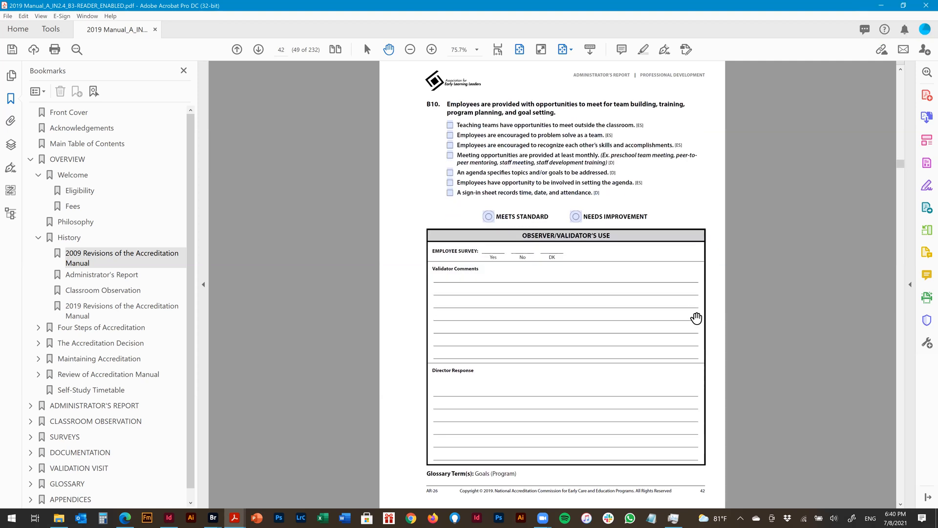
{"action": "scroll", "coordinate": [697, 318], "scroll_direction": "down", "scroll_amount": 3}
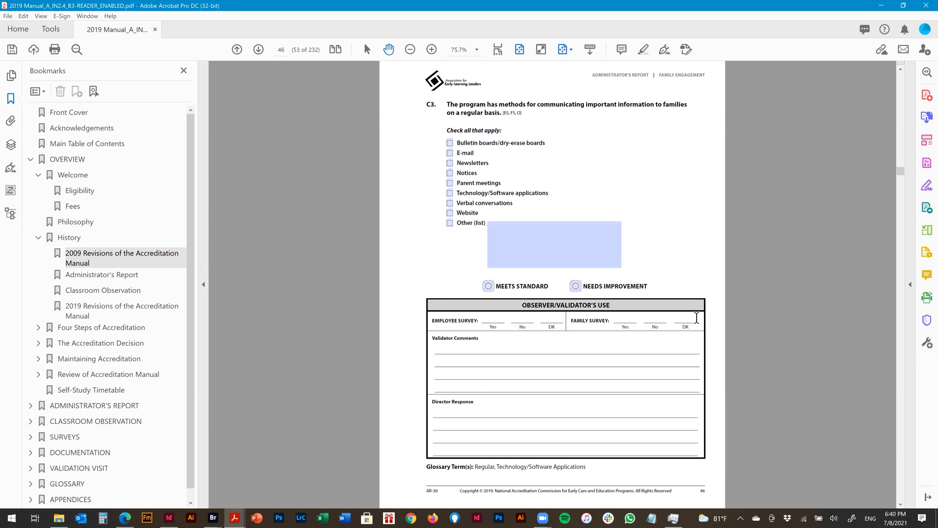
{"action": "scroll", "coordinate": [697, 318], "scroll_direction": "down", "scroll_amount": 1}
{"action": "scroll", "coordinate": [696, 319], "scroll_direction": "up", "scroll_amount": 2}
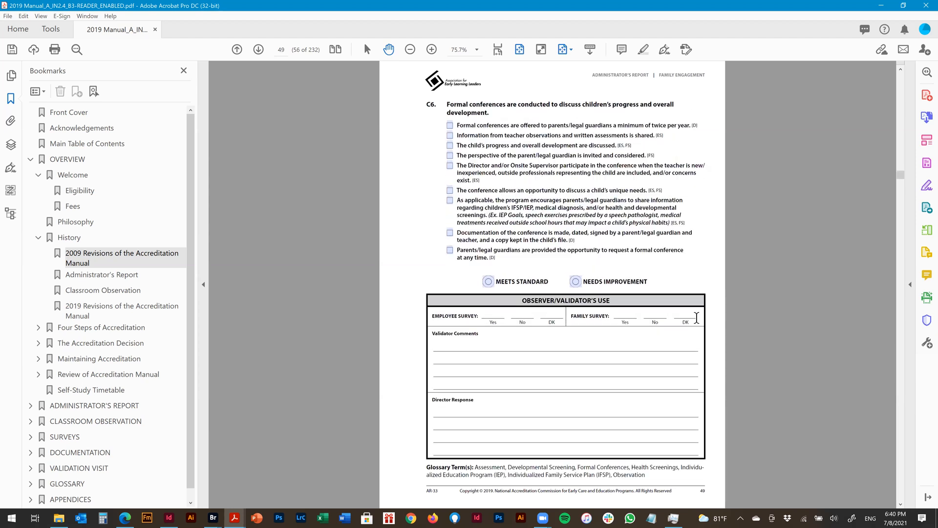
Step: Check Admission procedure in the written policies and procedures list of standard C2
{"action": "scroll", "coordinate": [696, 317], "scroll_direction": "up", "scroll_amount": 1}
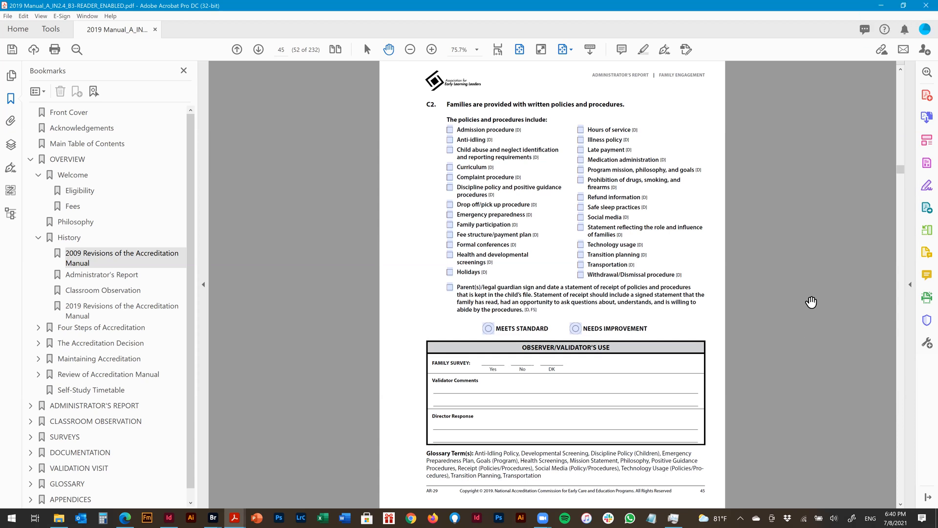
{"action": "scroll", "coordinate": [811, 303], "scroll_direction": "down", "scroll_amount": 1}
{"action": "scroll", "coordinate": [796, 313], "scroll_direction": "up", "scroll_amount": 1}
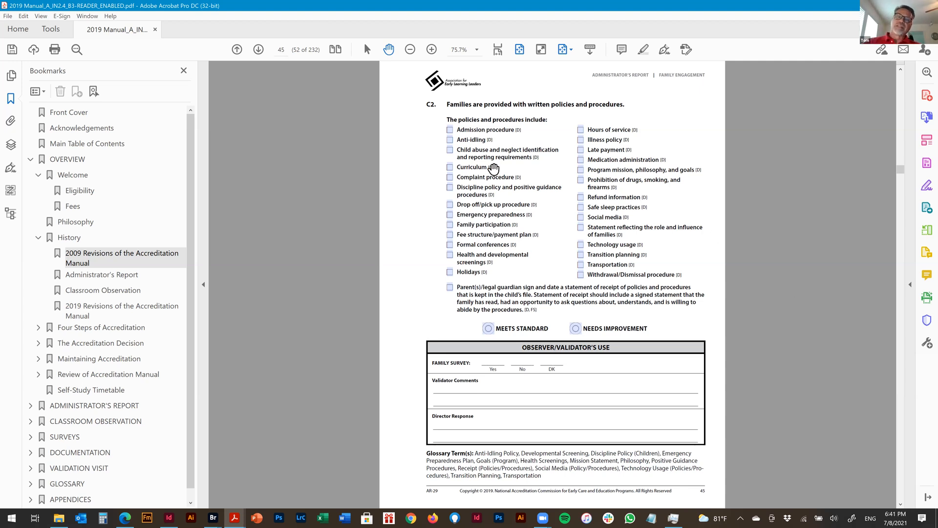
{"action": "left_click", "coordinate": [448, 129]}
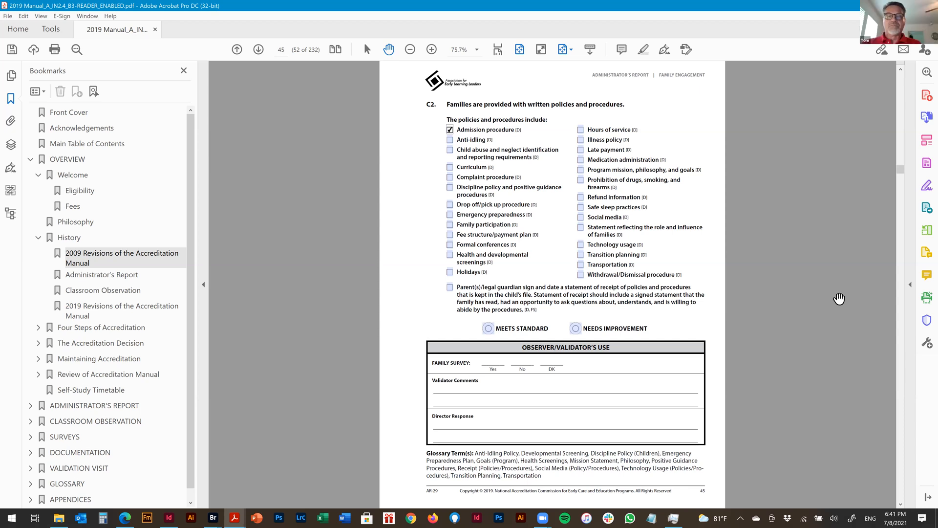
Step: Review the Family Engagement standards from C2 through C8 and their form fields
{"action": "scroll", "coordinate": [839, 298], "scroll_direction": "down", "scroll_amount": 2}
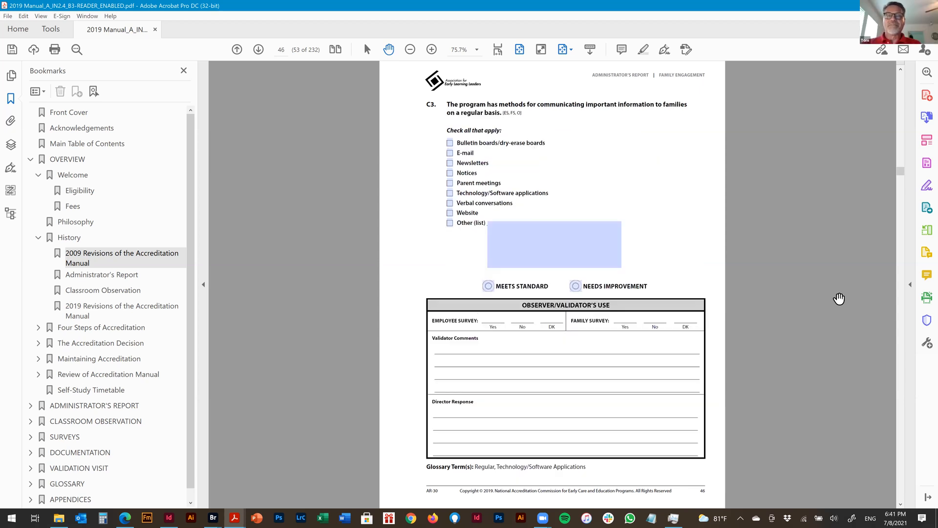
{"action": "scroll", "coordinate": [839, 299], "scroll_direction": "up", "scroll_amount": 2}
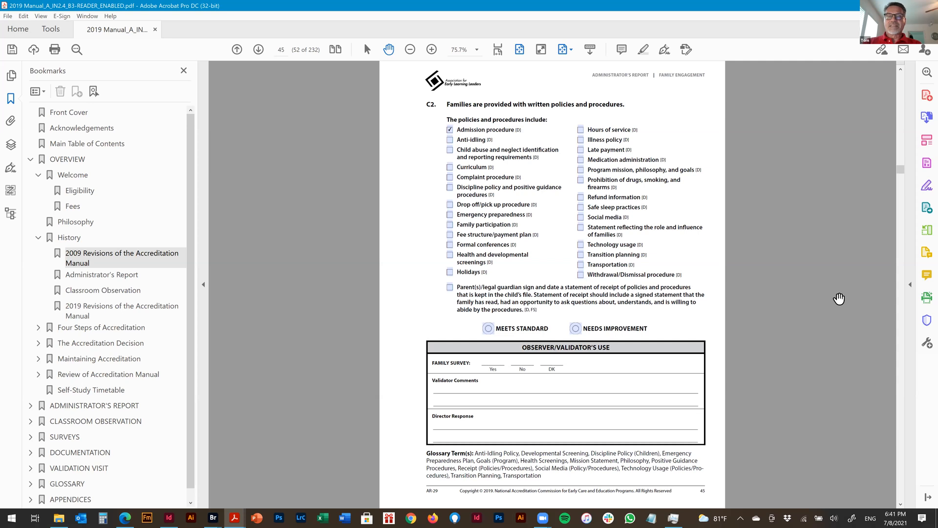
{"action": "scroll", "coordinate": [839, 299], "scroll_direction": "down", "scroll_amount": 4}
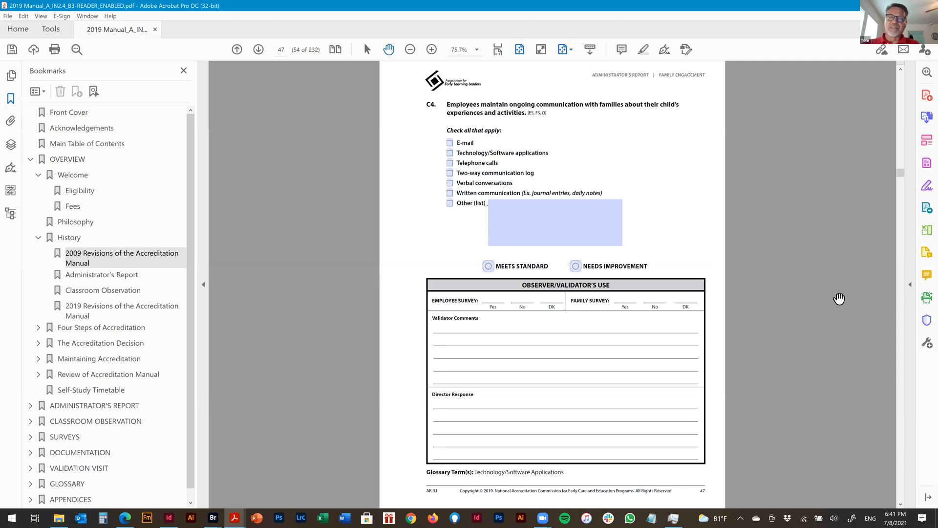
{"action": "scroll", "coordinate": [839, 299], "scroll_direction": "down", "scroll_amount": 1}
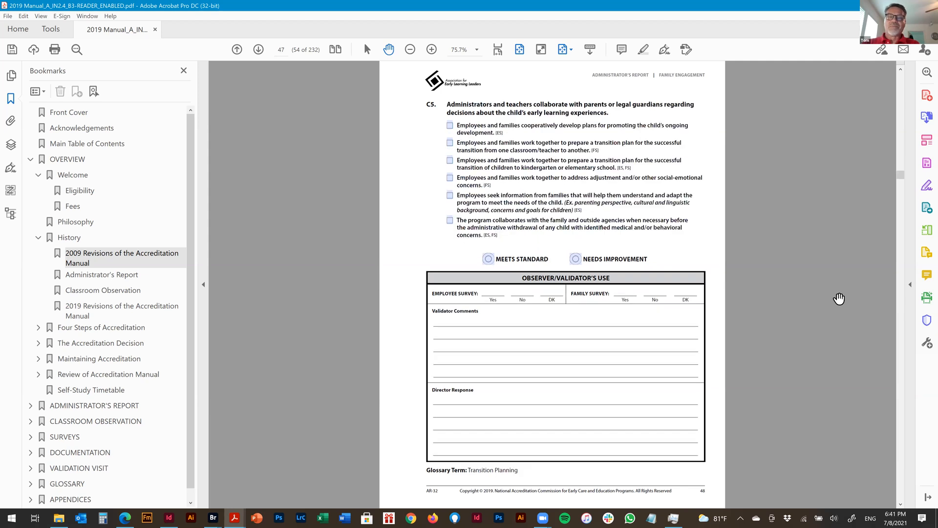
{"action": "scroll", "coordinate": [839, 299], "scroll_direction": "up", "scroll_amount": 1}
{"action": "scroll", "coordinate": [839, 299], "scroll_direction": "down", "scroll_amount": 1}
{"action": "scroll", "coordinate": [839, 299], "scroll_direction": "down", "scroll_amount": 2}
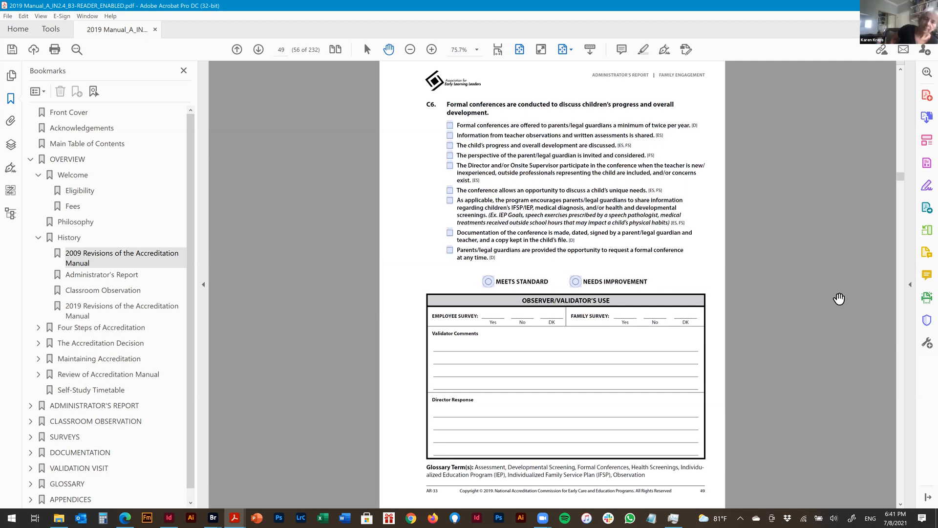
{"action": "scroll", "coordinate": [839, 299], "scroll_direction": "down", "scroll_amount": 1}
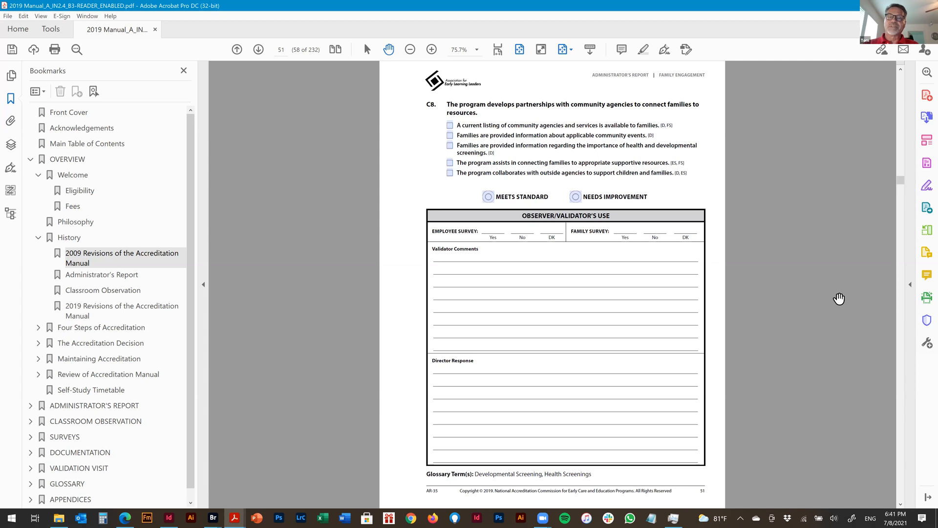
Step: Review the Program Health and Safety standards up to D14, the health care organization consultation
{"action": "scroll", "coordinate": [839, 299], "scroll_direction": "down", "scroll_amount": 3}
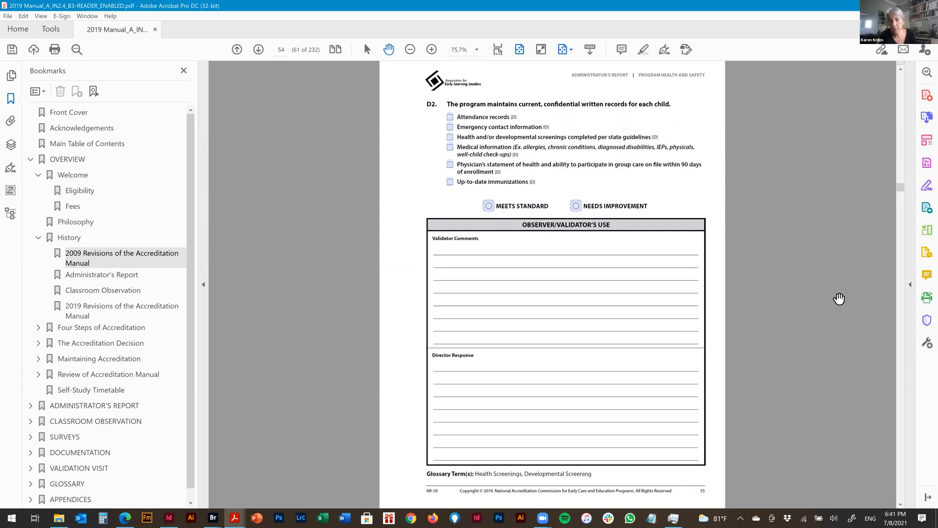
{"action": "scroll", "coordinate": [839, 299], "scroll_direction": "down", "scroll_amount": 5}
{"action": "scroll", "coordinate": [839, 298], "scroll_direction": "down", "scroll_amount": 4}
{"action": "scroll", "coordinate": [839, 299], "scroll_direction": "up", "scroll_amount": 1}
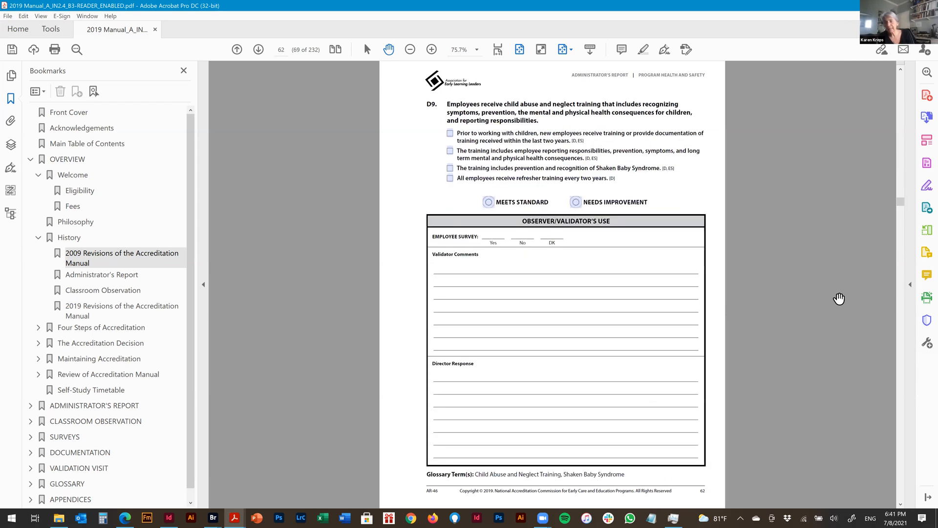
{"action": "scroll", "coordinate": [839, 299], "scroll_direction": "down", "scroll_amount": 3}
{"action": "scroll", "coordinate": [839, 298], "scroll_direction": "down", "scroll_amount": 5}
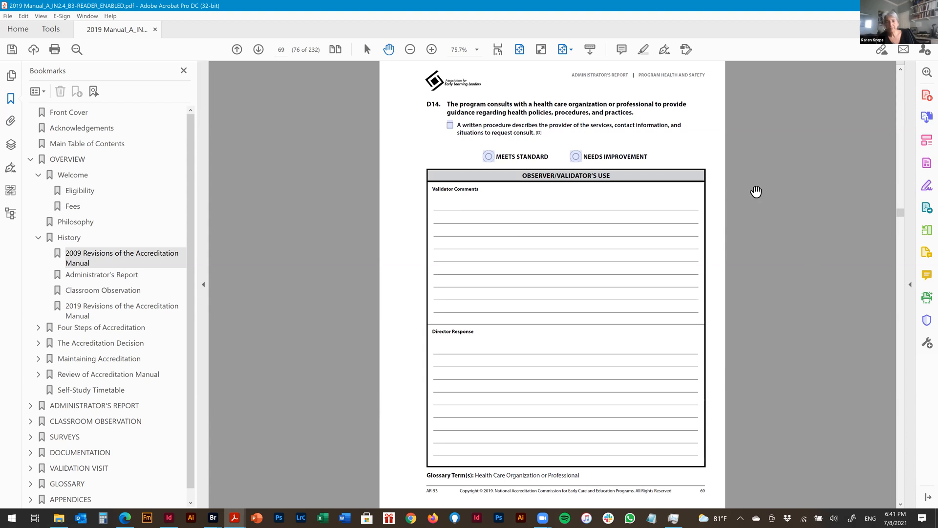
{"action": "scroll", "coordinate": [756, 192], "scroll_direction": "down", "scroll_amount": 1}
{"action": "scroll", "coordinate": [756, 192], "scroll_direction": "up", "scroll_amount": 1}
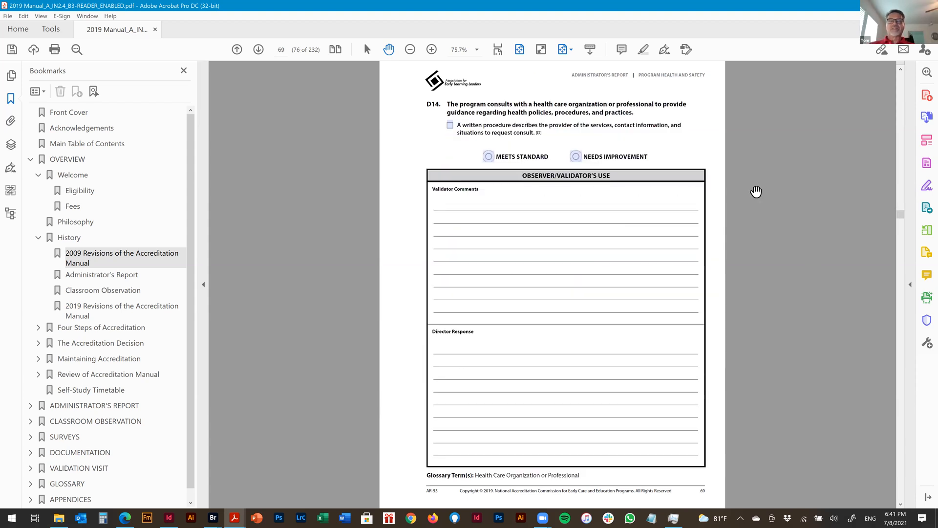
Step: Look at standard D15, check standards A3 and A4 full-screen in the 2019 Manual-2.2-GM PDF, and return to the fillable manual
{"action": "scroll", "coordinate": [756, 192], "scroll_direction": "down", "scroll_amount": 1}
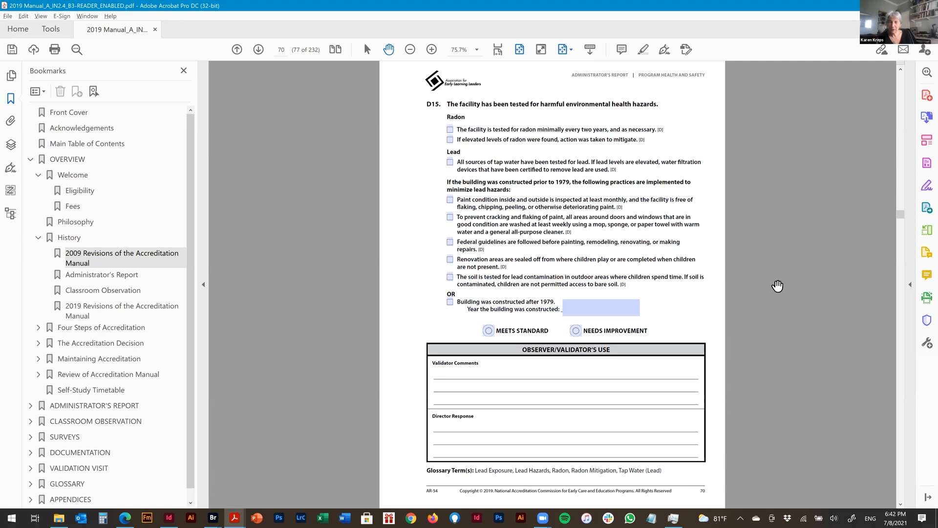
{"action": "key", "text": "alt+Tab"}
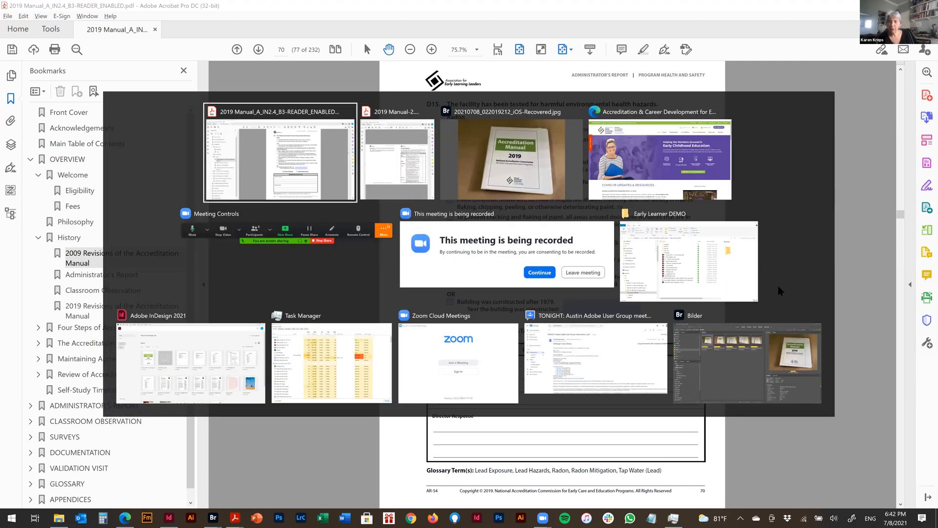
{"action": "key", "text": "alt+Tab"}
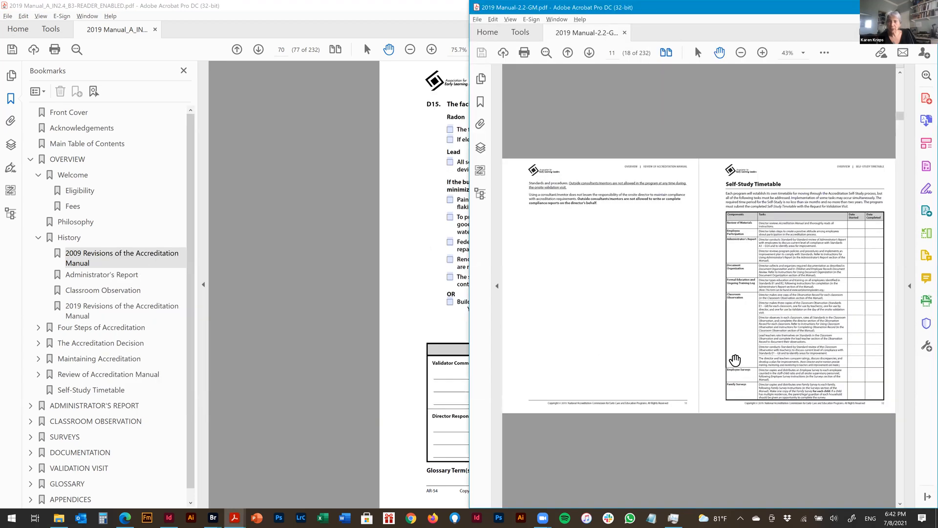
{"action": "scroll", "coordinate": [735, 360], "scroll_direction": "down", "scroll_amount": 4}
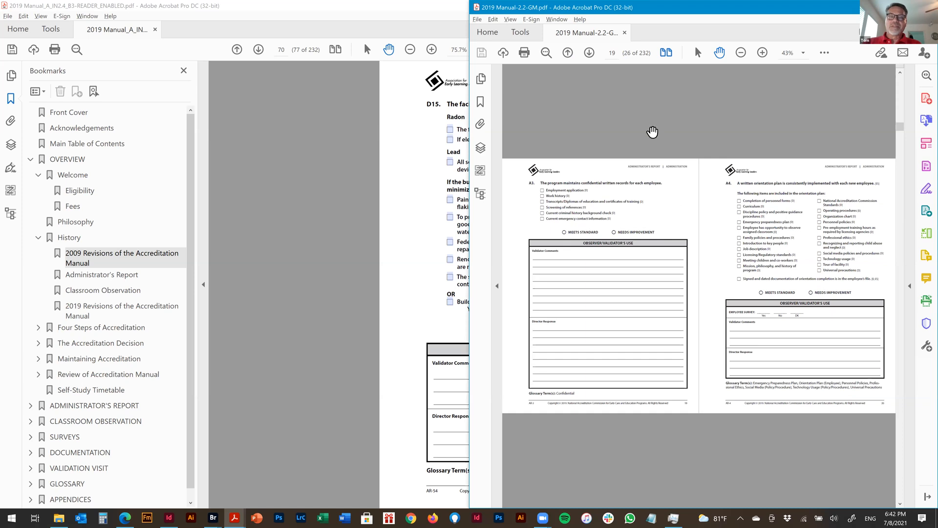
{"action": "key", "text": "super+Up"}
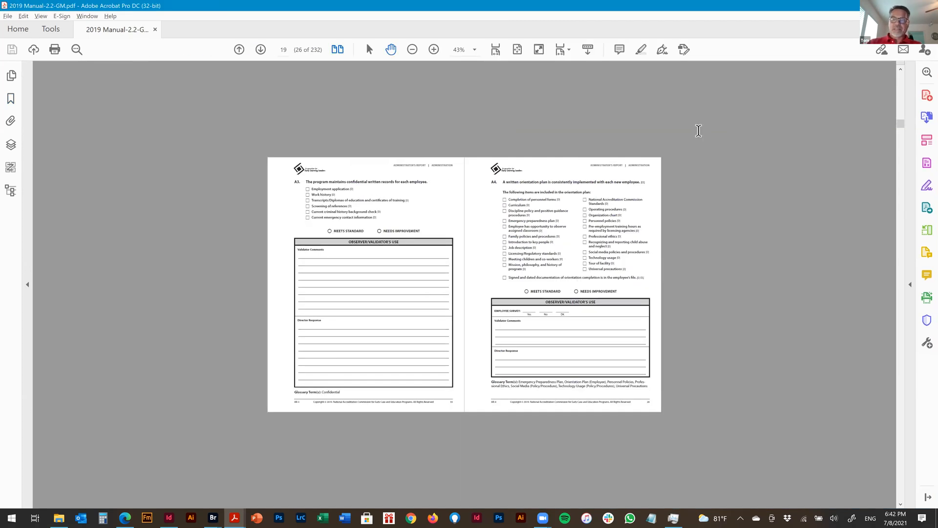
{"action": "key", "text": "ctrl+0"}
{"action": "key", "text": "alt+Tab"}
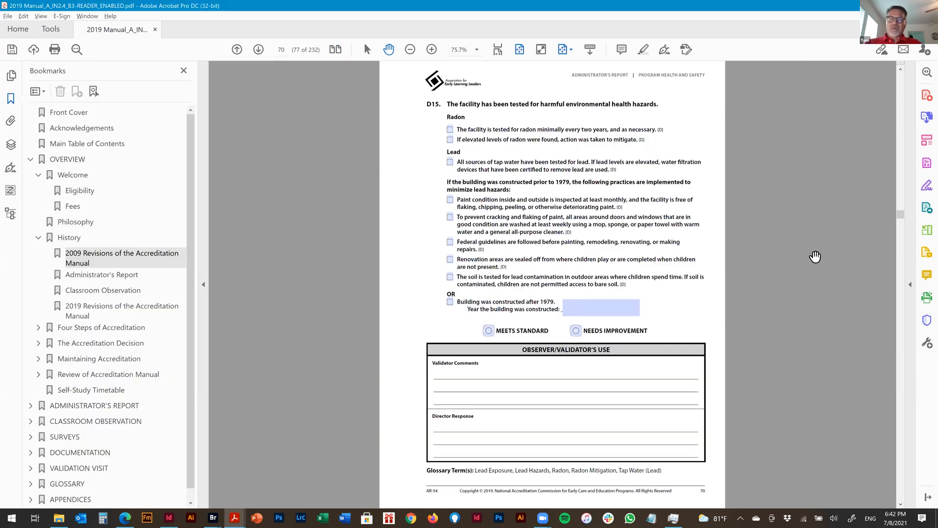
Step: Review the Program Health and Safety standards from D16 onward through the Formal Education and Ongoing Training Log form
{"action": "scroll", "coordinate": [815, 256], "scroll_direction": "down", "scroll_amount": 1}
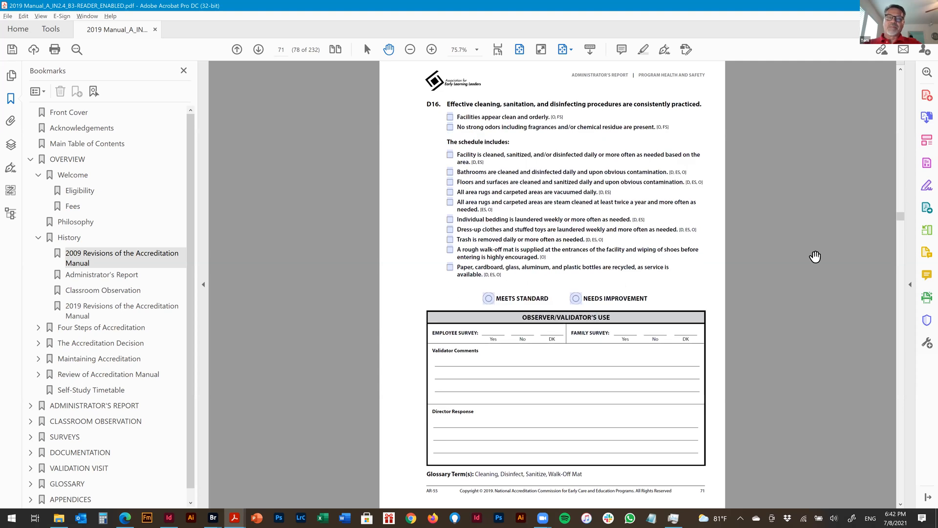
{"action": "scroll", "coordinate": [815, 256], "scroll_direction": "down", "scroll_amount": 1}
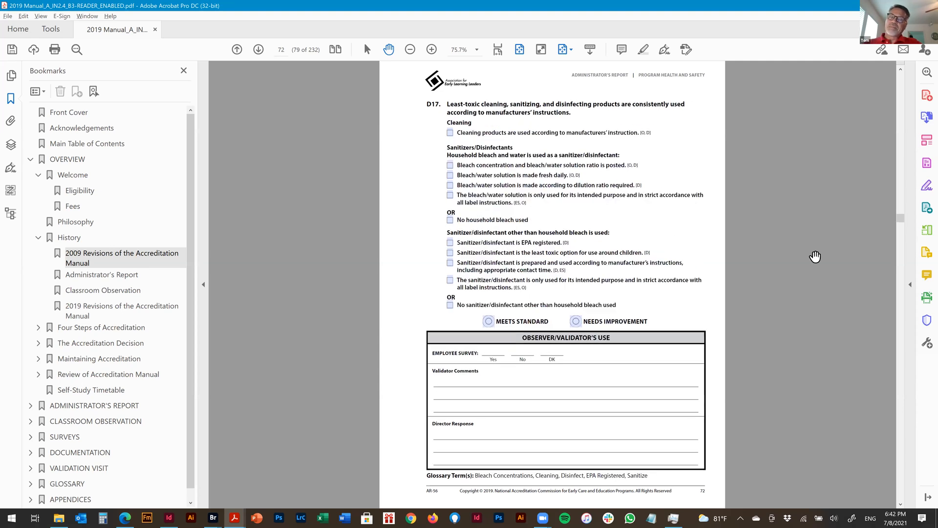
{"action": "scroll", "coordinate": [815, 256], "scroll_direction": "down", "scroll_amount": 1}
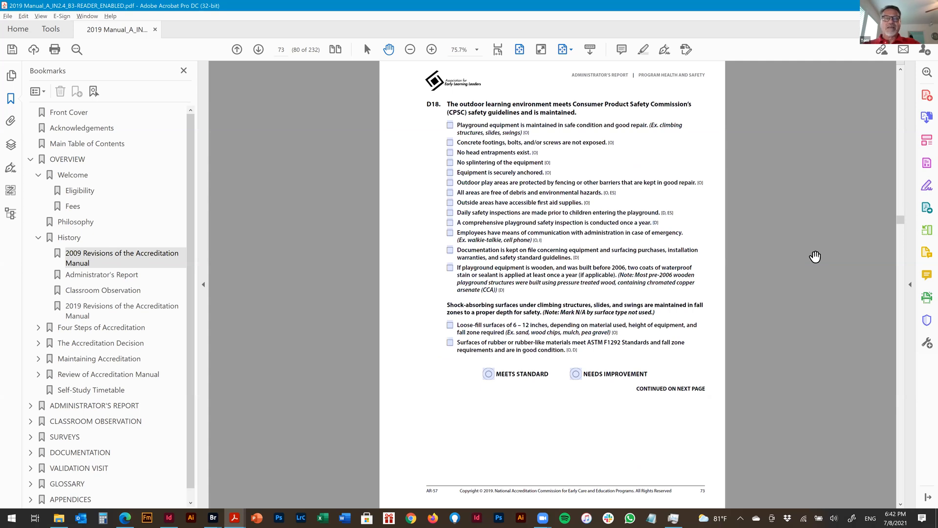
{"action": "scroll", "coordinate": [815, 256], "scroll_direction": "down", "scroll_amount": 3}
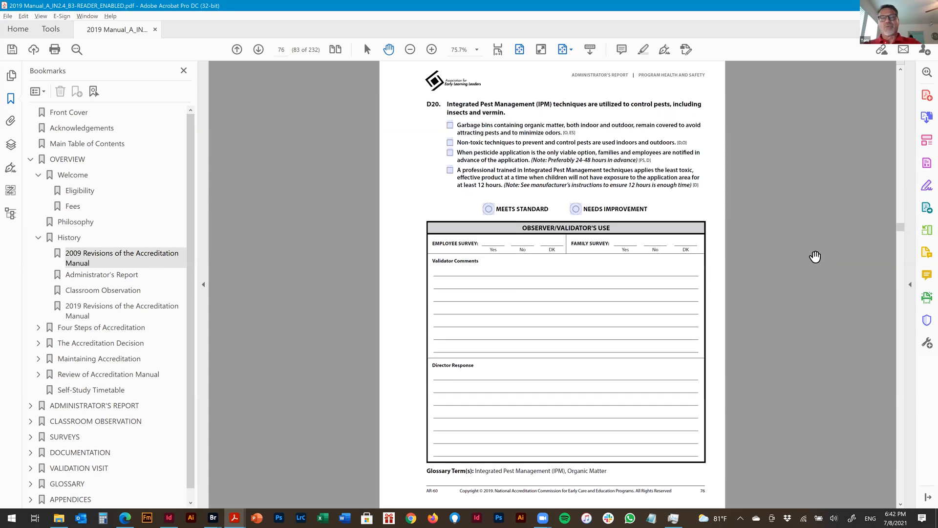
{"action": "scroll", "coordinate": [815, 256], "scroll_direction": "down", "scroll_amount": 2}
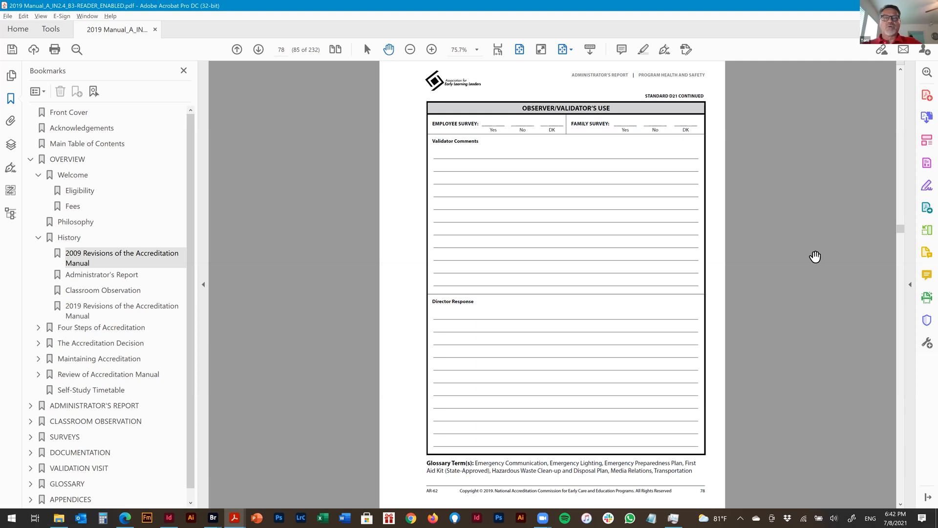
{"action": "scroll", "coordinate": [815, 257], "scroll_direction": "down", "scroll_amount": 1}
{"action": "scroll", "coordinate": [815, 256], "scroll_direction": "down", "scroll_amount": 1}
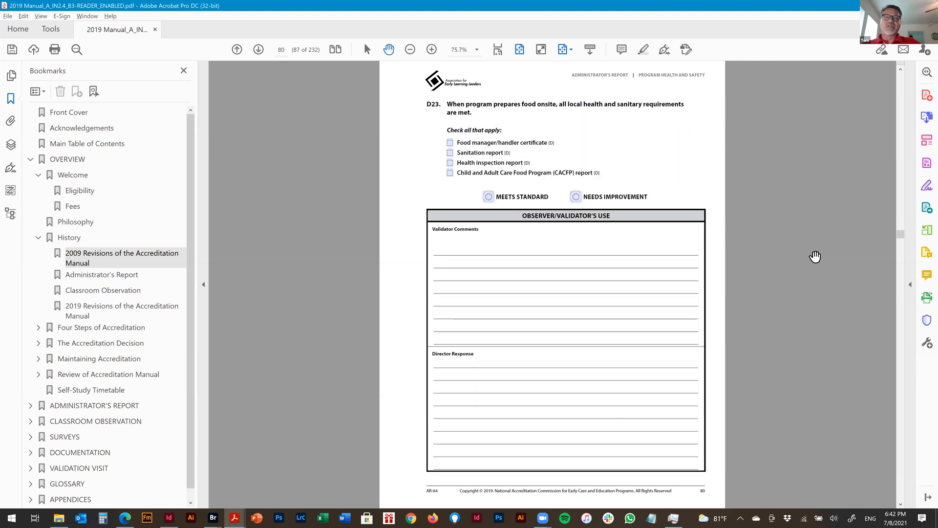
{"action": "scroll", "coordinate": [815, 256], "scroll_direction": "down", "scroll_amount": 2}
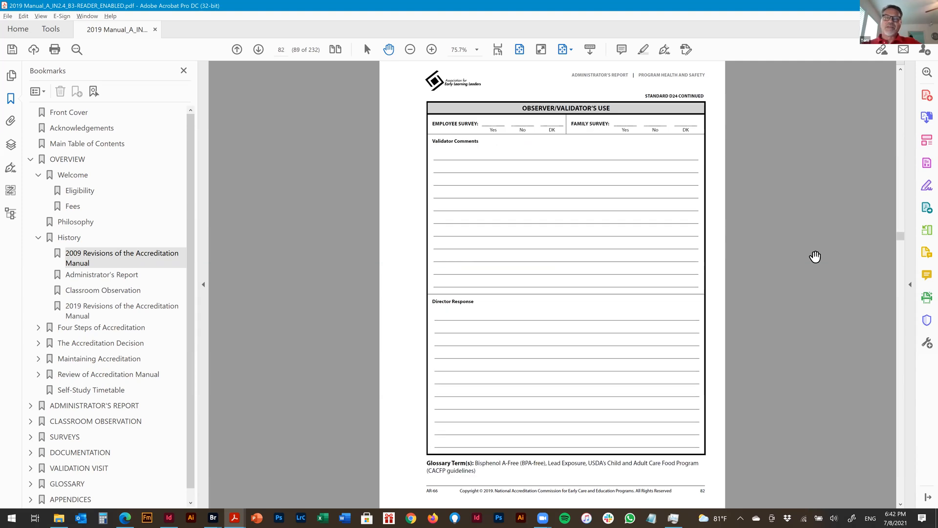
{"action": "scroll", "coordinate": [815, 256], "scroll_direction": "down", "scroll_amount": 3}
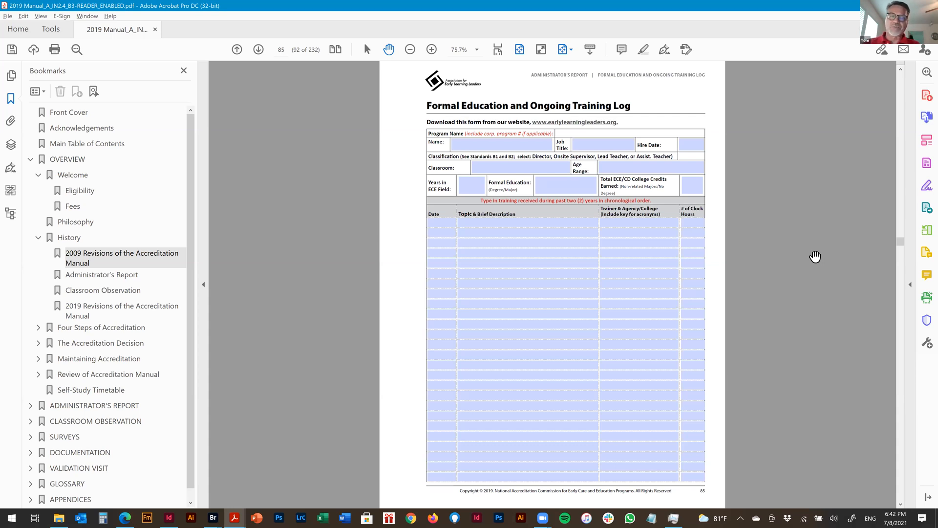
Step: Switch to InDesign and set up a new 8.5 x 11 in portrait document with facing pages turned off
{"action": "key", "text": "alt+Tab"}
{"action": "key", "text": "alt+Tab"}
{"action": "key", "text": "alt+Tab"}
{"action": "key", "text": "alt+Tab"}
{"action": "key", "text": "alt+Tab"}
{"action": "key", "text": "alt+Tab"}
{"action": "key", "text": "alt+Tab"}
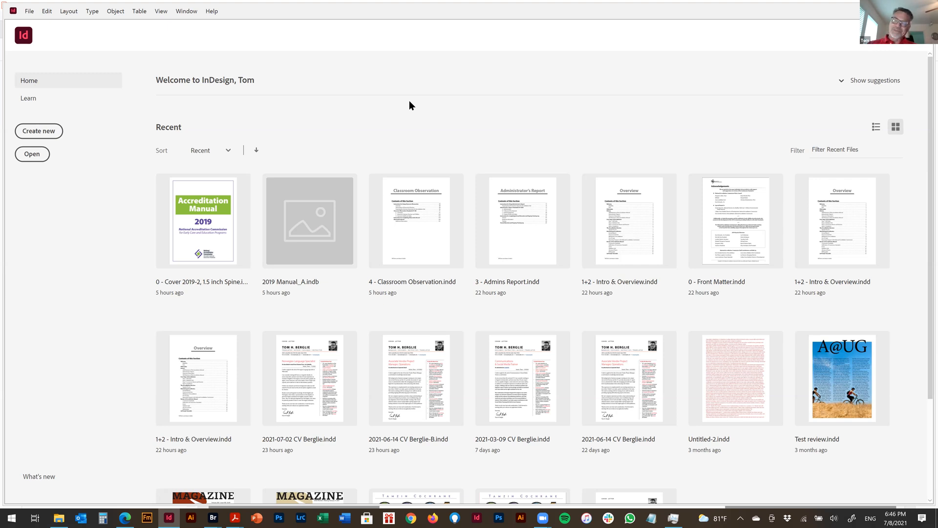
{"action": "left_click", "coordinate": [29, 12]}
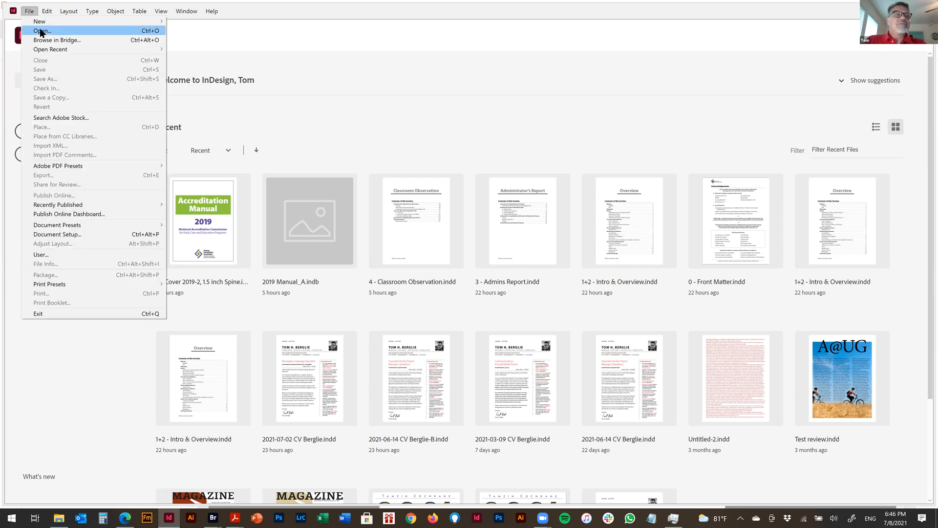
{"action": "left_click", "coordinate": [244, 45]}
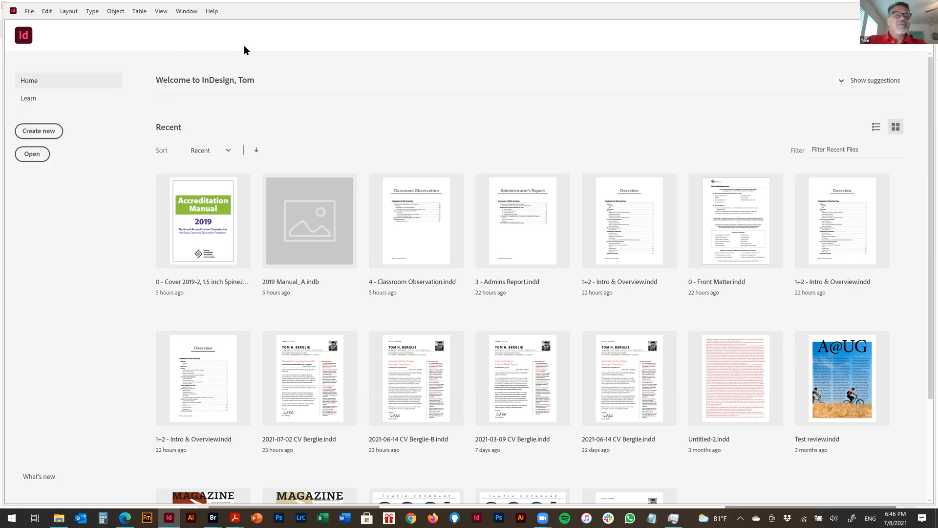
{"action": "left_click", "coordinate": [39, 135]}
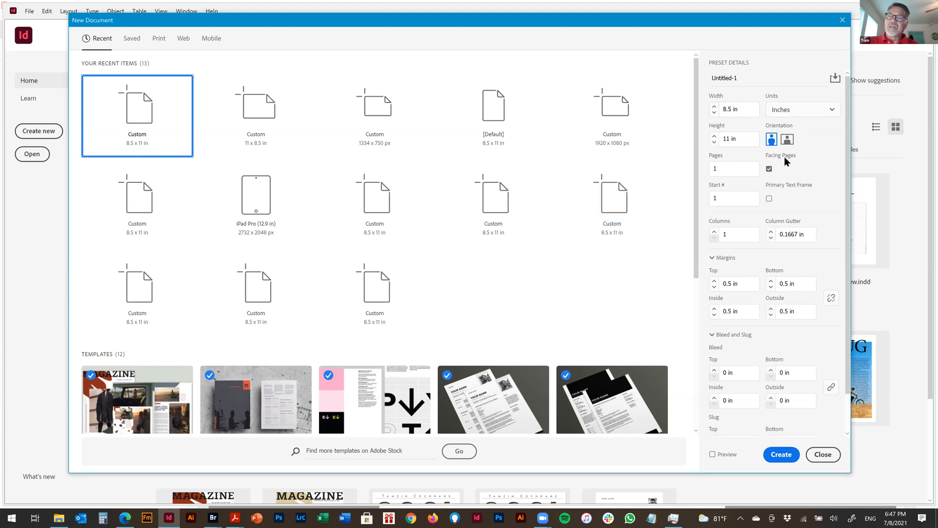
{"action": "left_click", "coordinate": [769, 170]}
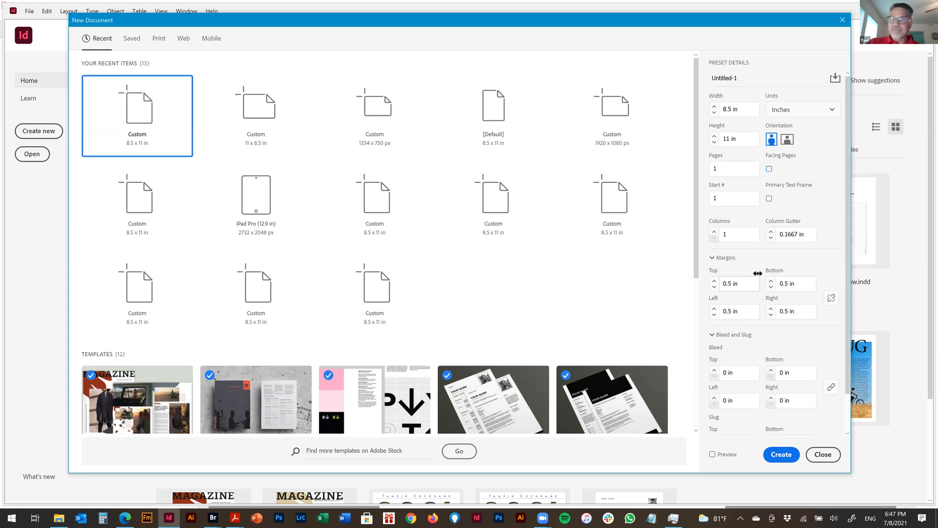
Step: Set the margins to 1 in top, 0.75 in bottom, 1.15 in left and 0.5 in right, and create the document
{"action": "left_click_drag", "start_coordinate": [742, 287], "coordinate": [700, 296]}
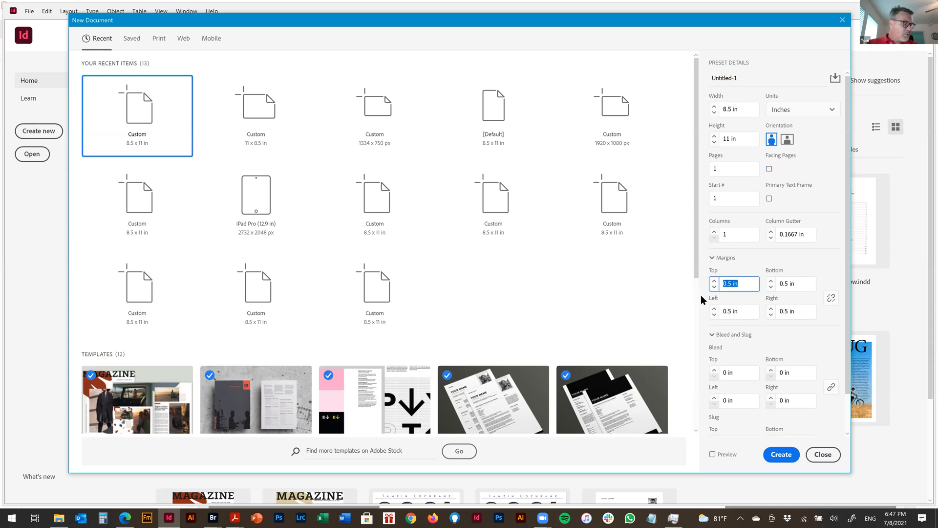
{"action": "type", "text": "1"}
{"action": "key", "text": "Tab"}
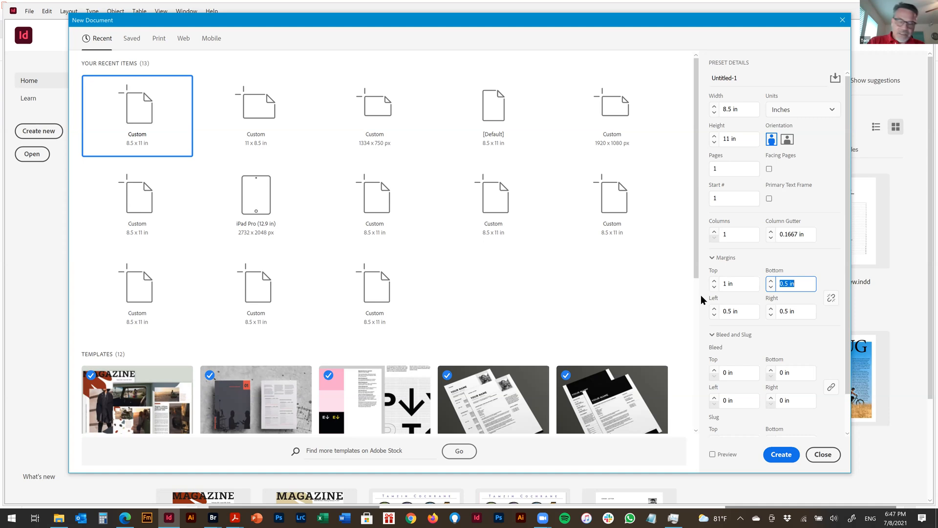
{"action": "type", "text": ".74"}
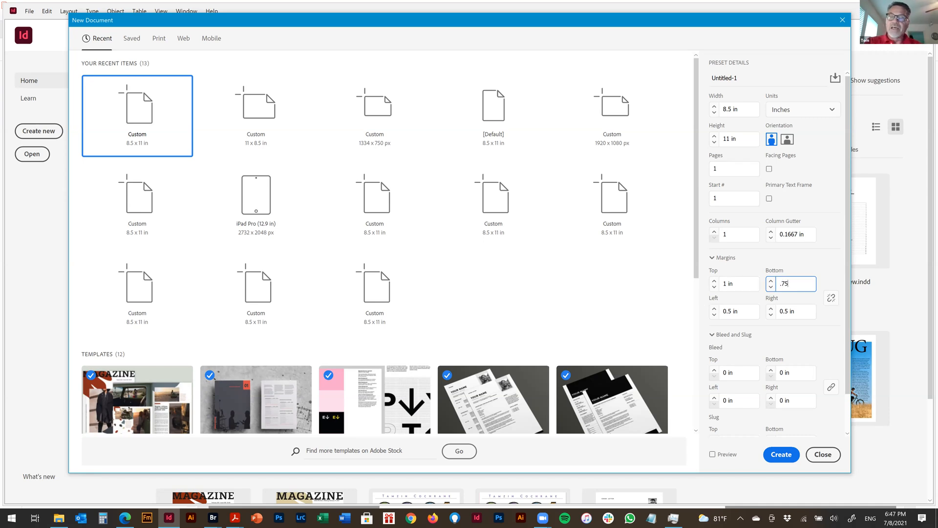
{"action": "key", "text": "Tab"}
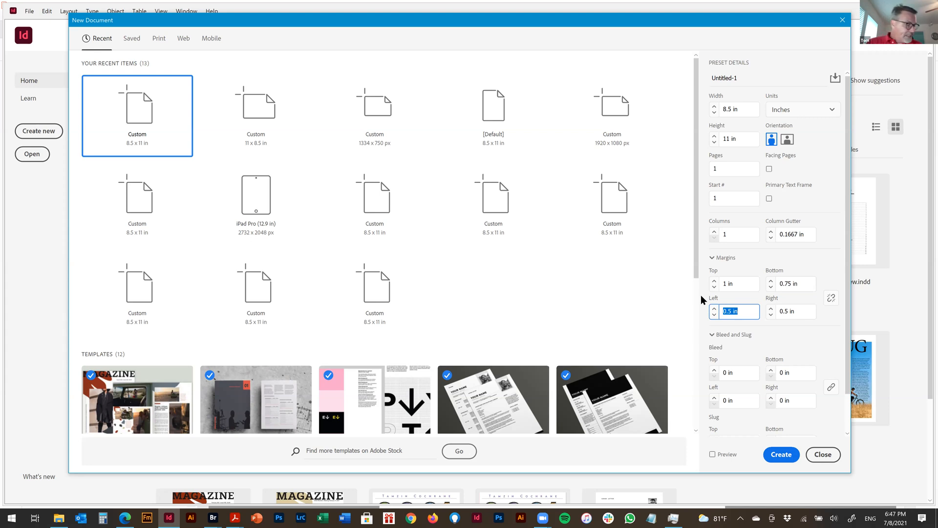
{"action": "type", "text": "1.15"}
{"action": "key", "text": "Tab"}
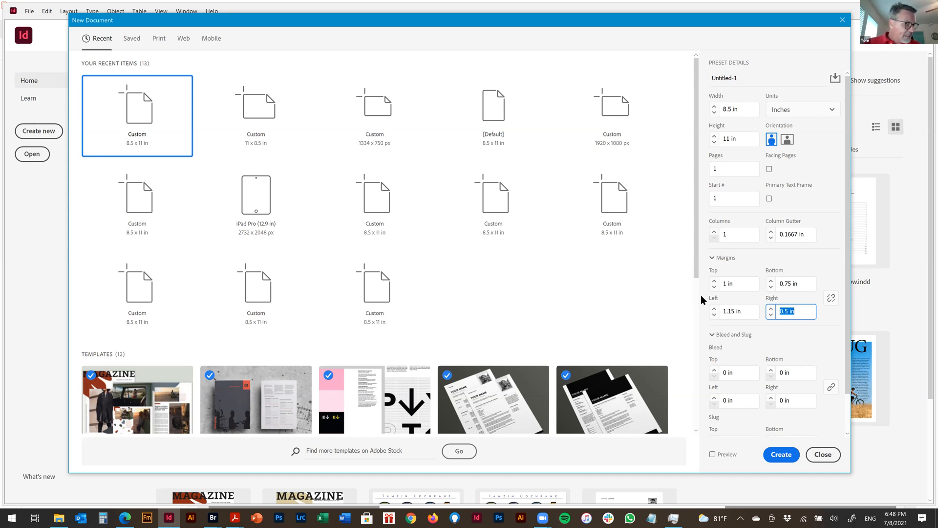
{"action": "type", "text": ".5"}
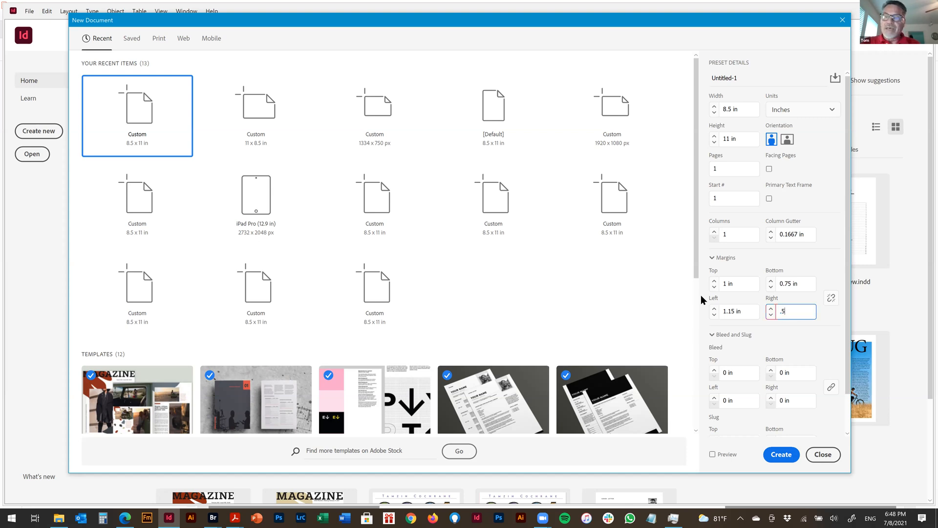
{"action": "key", "text": "Tab"}
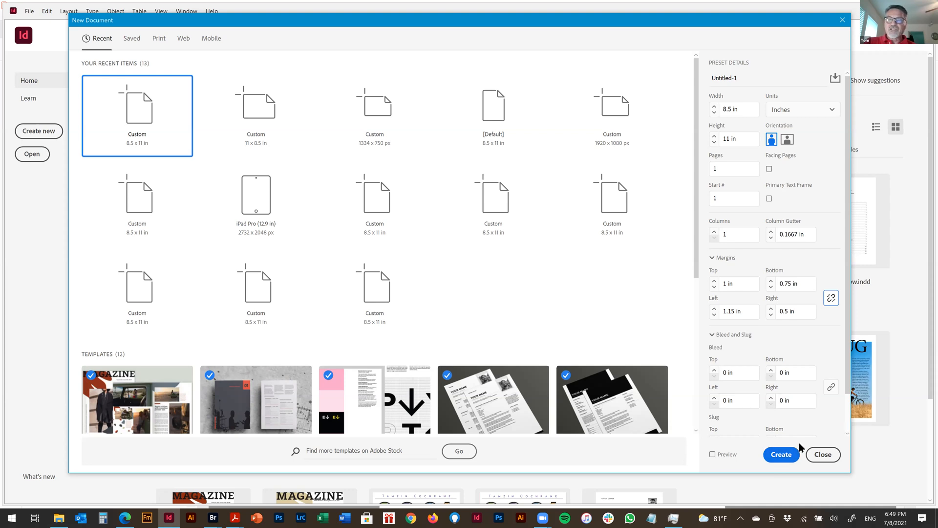
{"action": "left_click", "coordinate": [781, 454]}
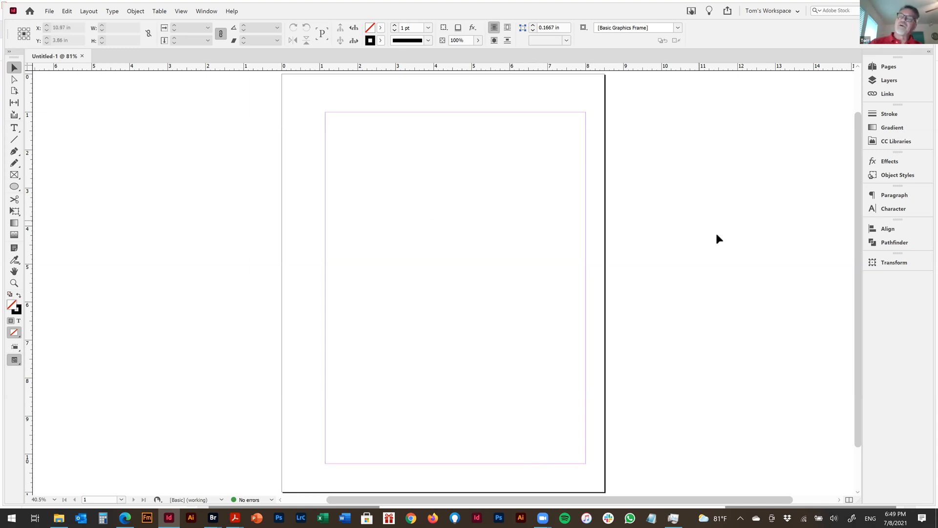
Step: Open A-Master and place AELL Logo from PDF.ai from the Early Learner DEMO project's Graphics folder near the page's upper left corner
{"action": "left_click", "coordinate": [890, 67]}
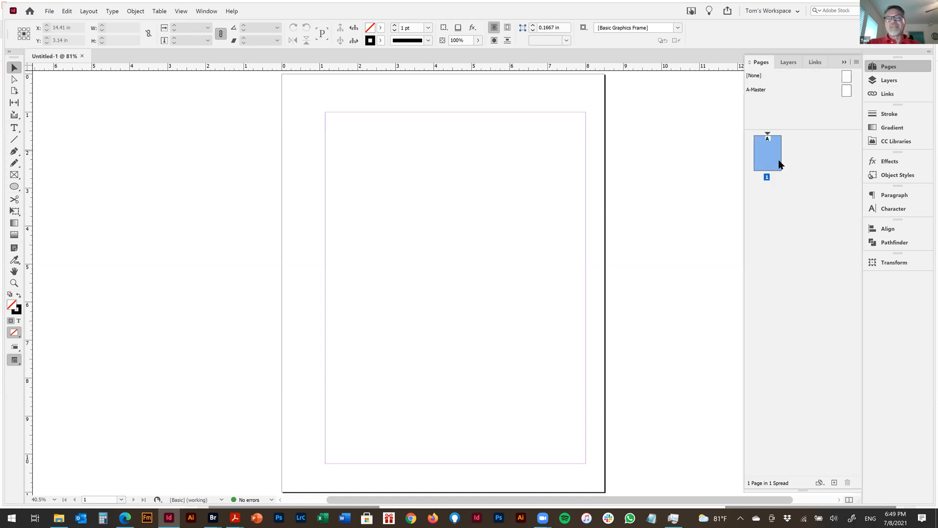
{"action": "double_click", "coordinate": [758, 90]}
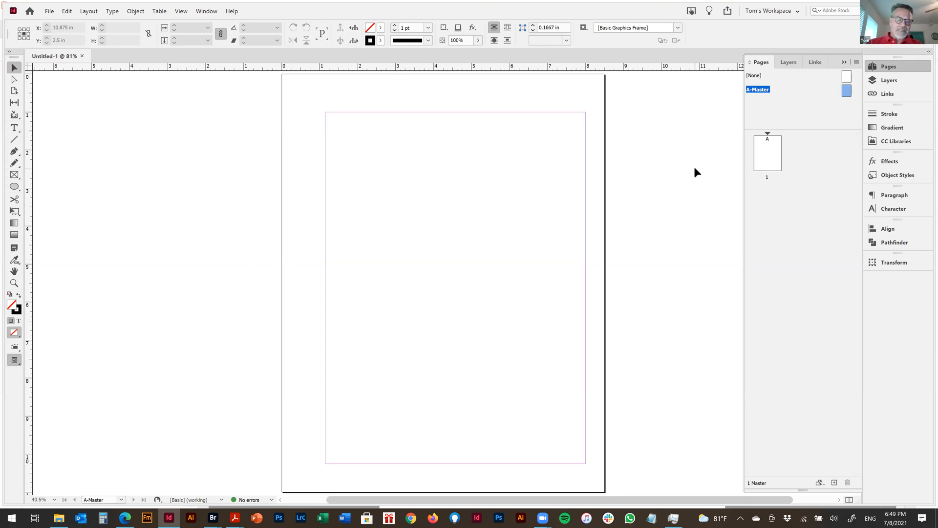
{"action": "key", "text": "ctrl+d"}
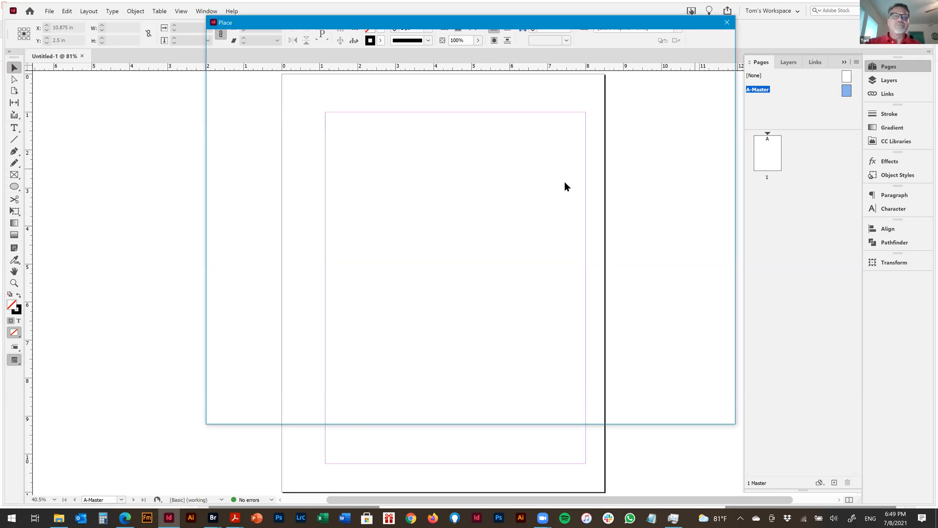
{"action": "left_click", "coordinate": [432, 39]}
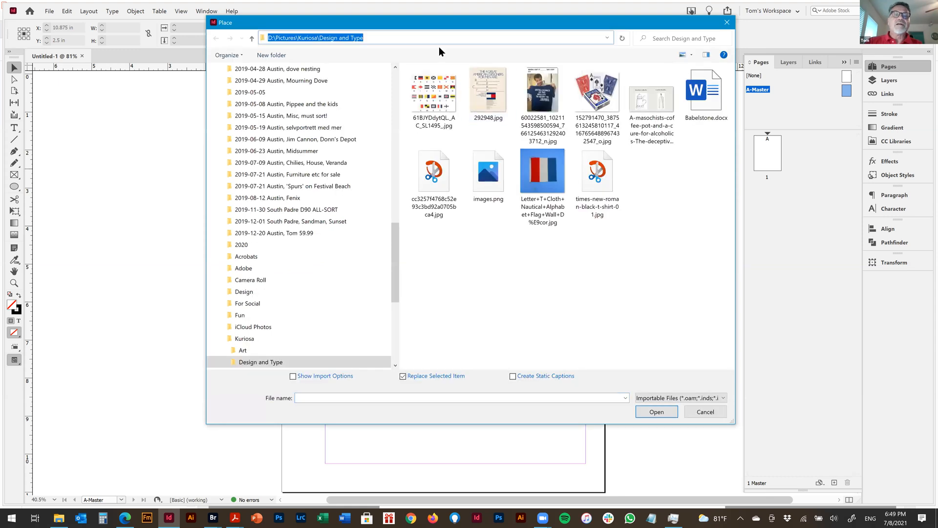
{"action": "type", "text": "D:\\OneDrive\\A1\\AAUG\\2021-07-08 AAUG on Early Learner\\Early Learner DEMO"}
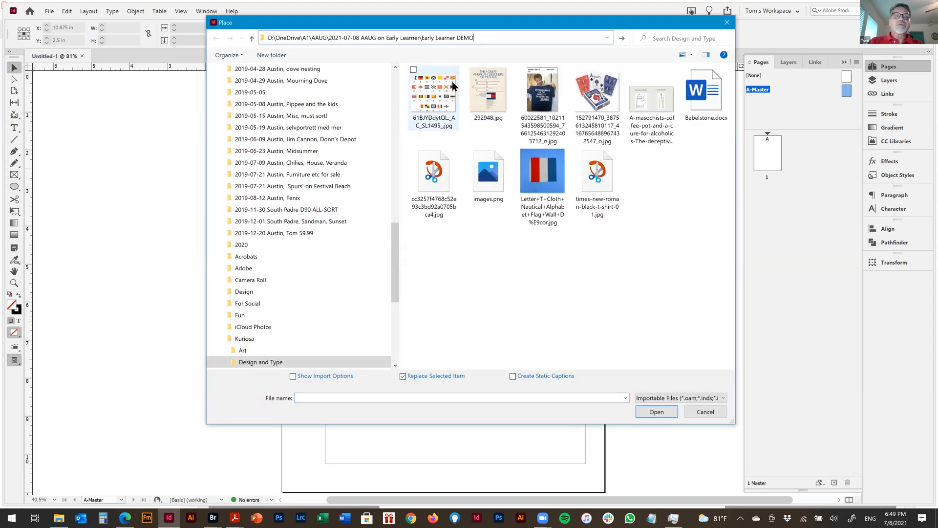
{"action": "key", "text": "Return"}
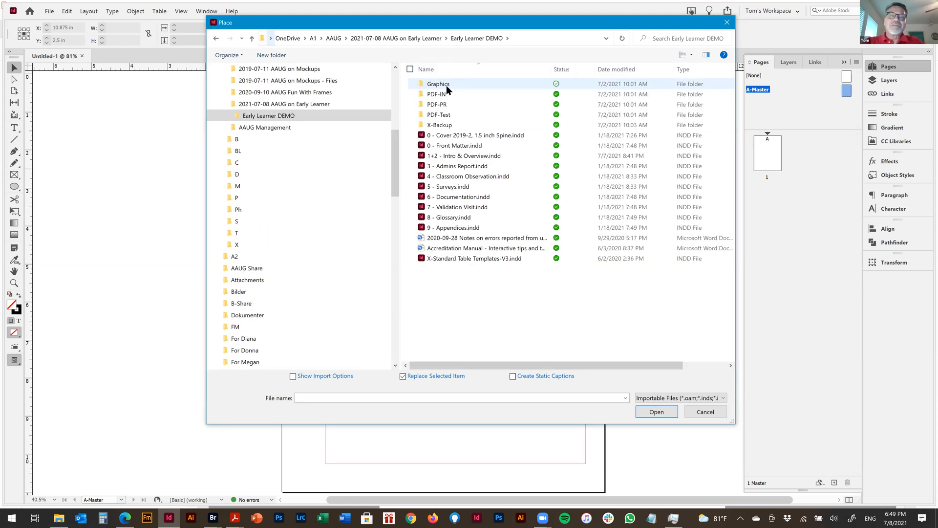
{"action": "double_click", "coordinate": [439, 85]}
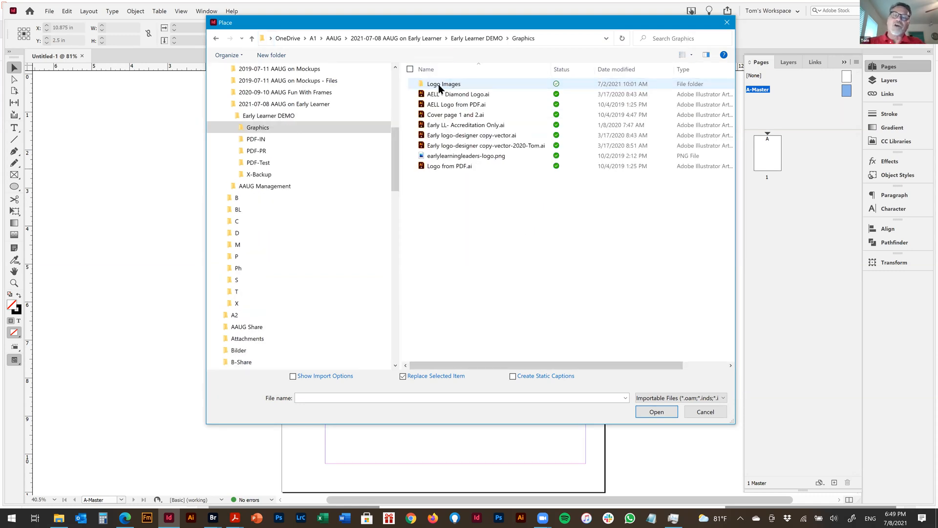
{"action": "left_click", "coordinate": [468, 106]}
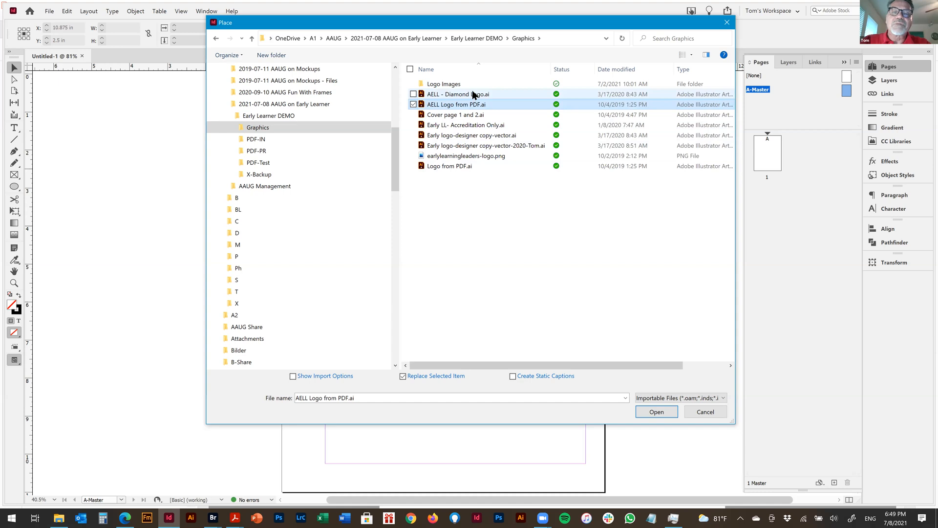
{"action": "left_click", "coordinate": [657, 410]}
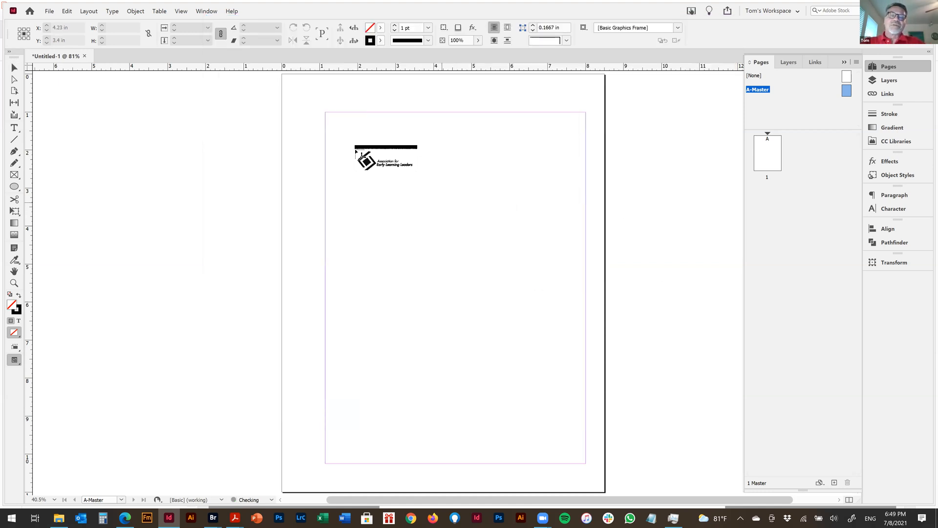
{"action": "left_click", "coordinate": [307, 81]}
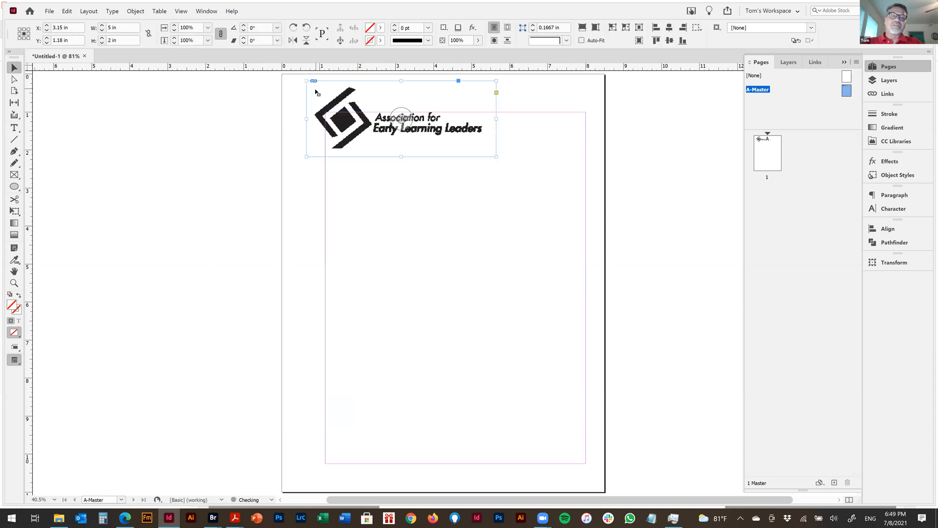
Step: Scale the logo proportionally to about 1.35 x 0.54 in, placed above the top margin at the left margin
{"action": "left_click_drag", "start_coordinate": [497, 157], "coordinate": [441, 131]}
{"action": "key", "text": "ctrl+z"}
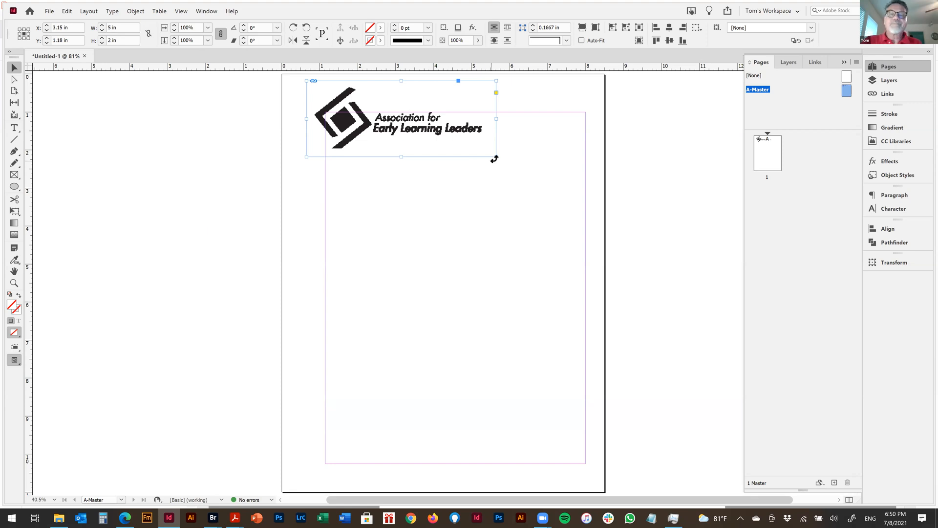
{"action": "left_click_drag", "start_coordinate": [496, 157], "coordinate": [362, 95]}
{"action": "left_click", "coordinate": [360, 92]}
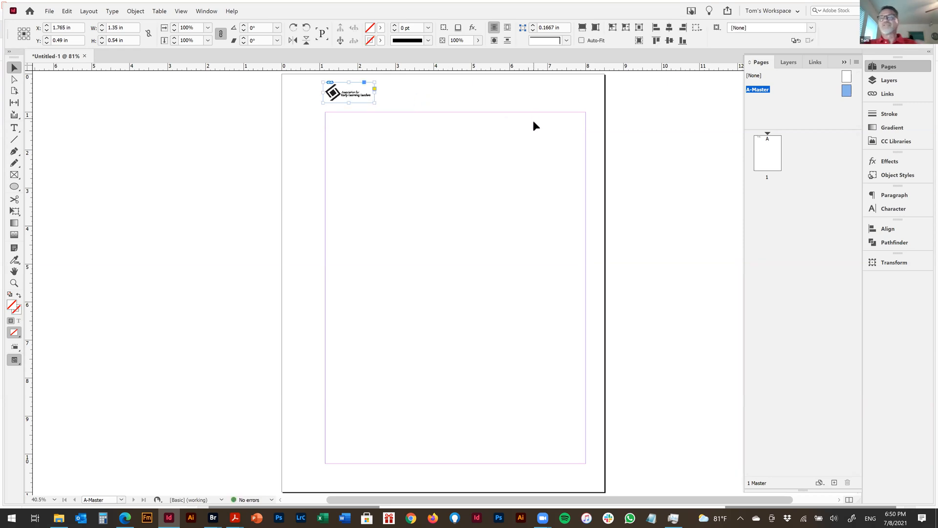
Step: Check the link information and the available link options for the placed logo
{"action": "left_click", "coordinate": [881, 91]}
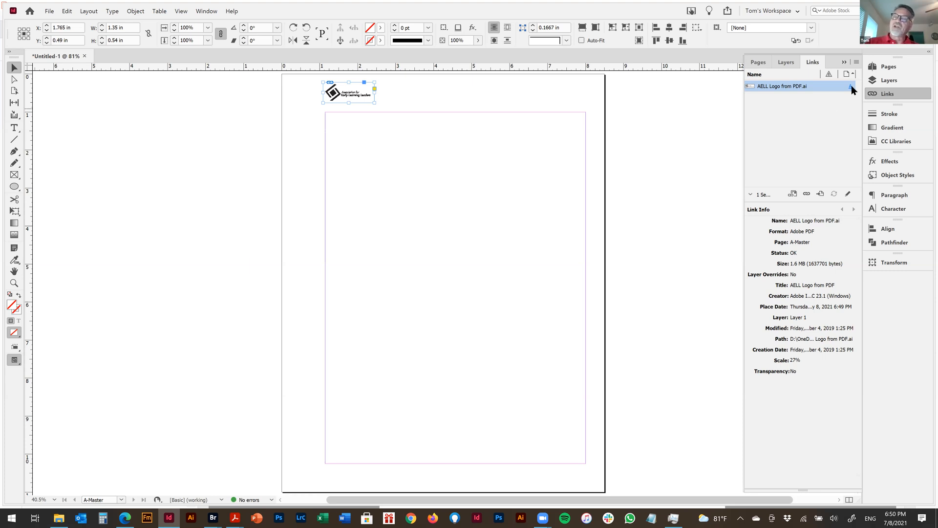
{"action": "left_click", "coordinate": [857, 62]}
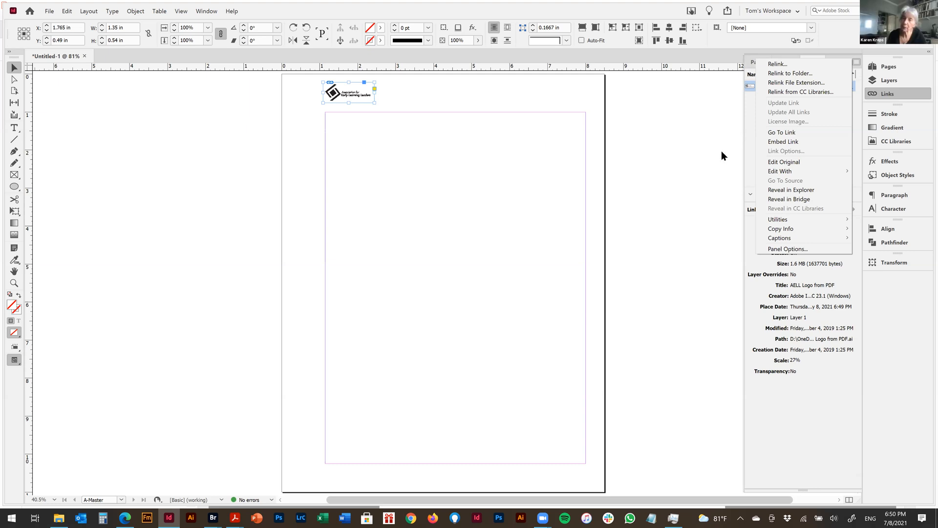
{"action": "left_click", "coordinate": [688, 143]}
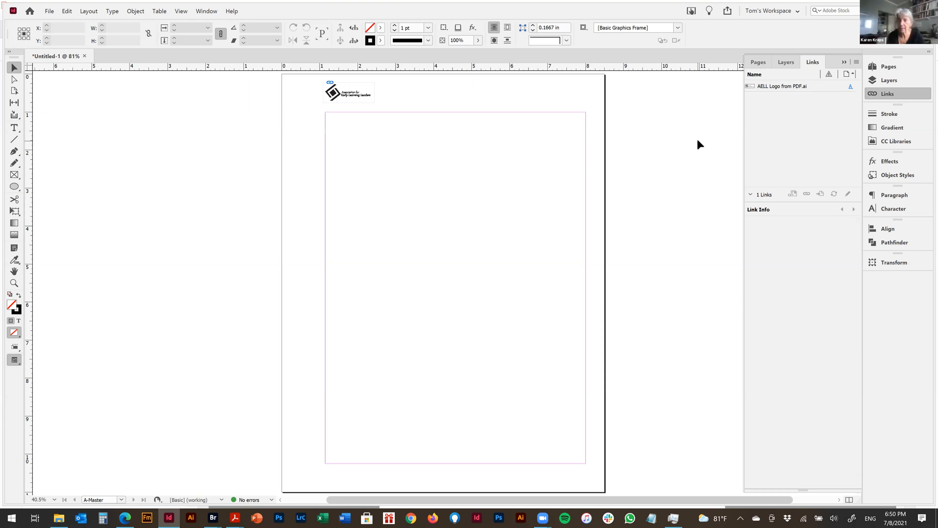
Step: Enlarge the logo proportionally to about 1.8 x 0.72 in
{"action": "left_click", "coordinate": [348, 95]}
{"action": "left_click_drag", "start_coordinate": [375, 103], "coordinate": [392, 108]}
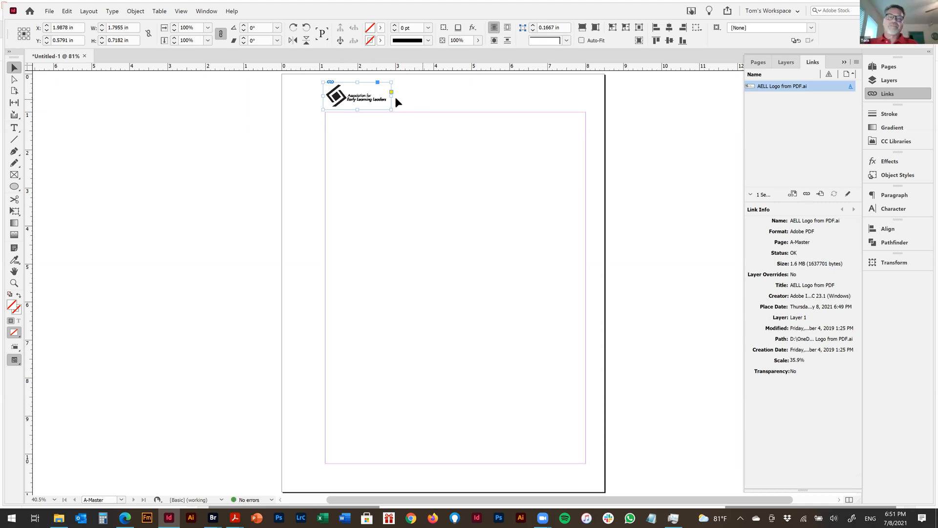
Step: Try enlarging the logo across the page to about 7.67 x 2.44 in, and undo that resize
{"action": "left_click_drag", "start_coordinate": [391, 111], "coordinate": [611, 175]}
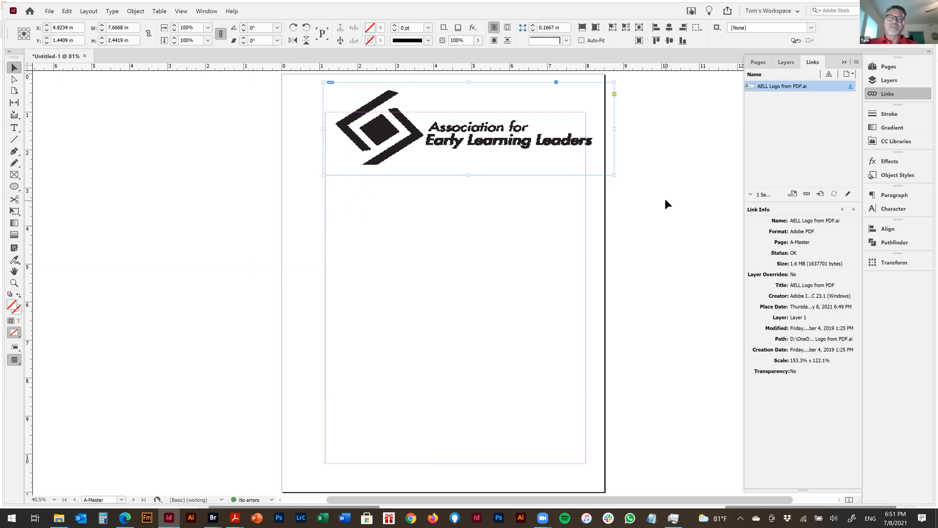
{"action": "key", "text": "ctrl+z"}
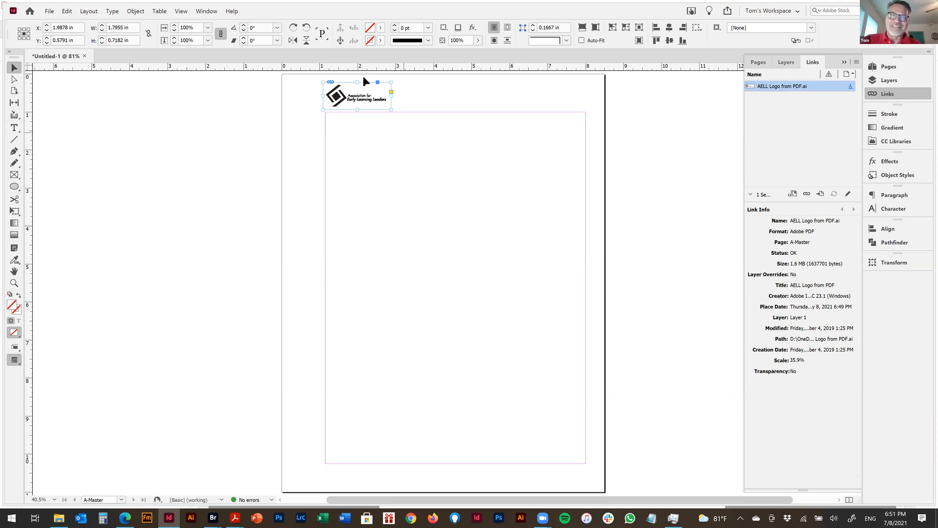
{"action": "mouse_move", "coordinate": [390, 110]}
{"action": "left_mouse_down"}
{"action": "mouse_move", "coordinate": [380, 99]}
{"action": "mouse_move", "coordinate": [386, 110]}
{"action": "left_mouse_up"}
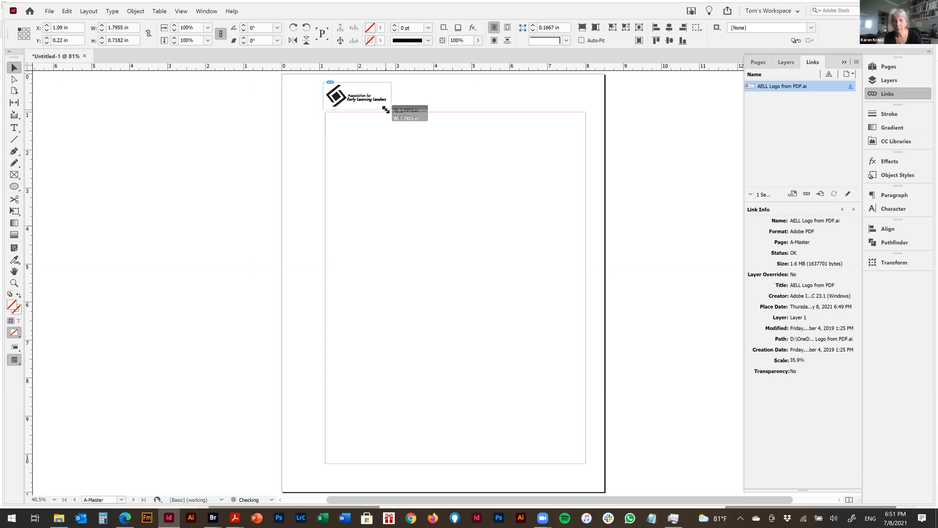
{"action": "left_click", "coordinate": [435, 107]}
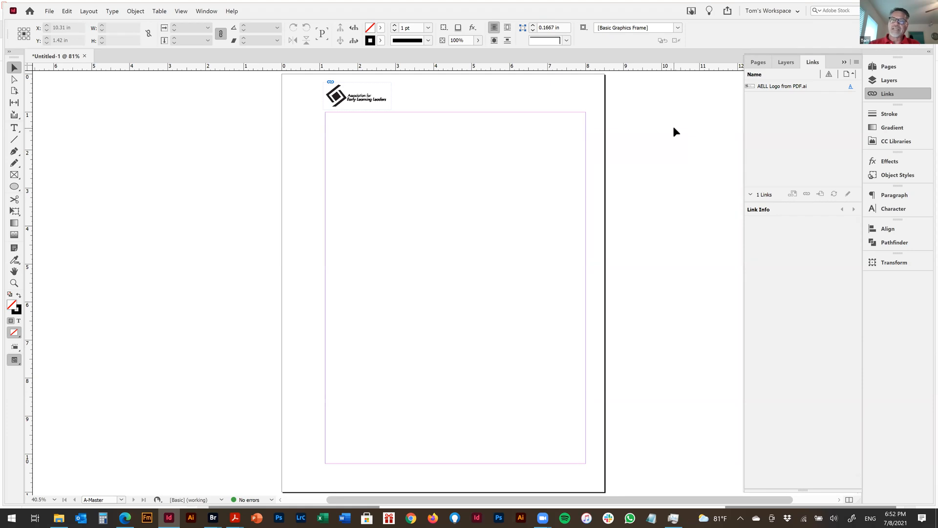
{"action": "left_click", "coordinate": [67, 11]}
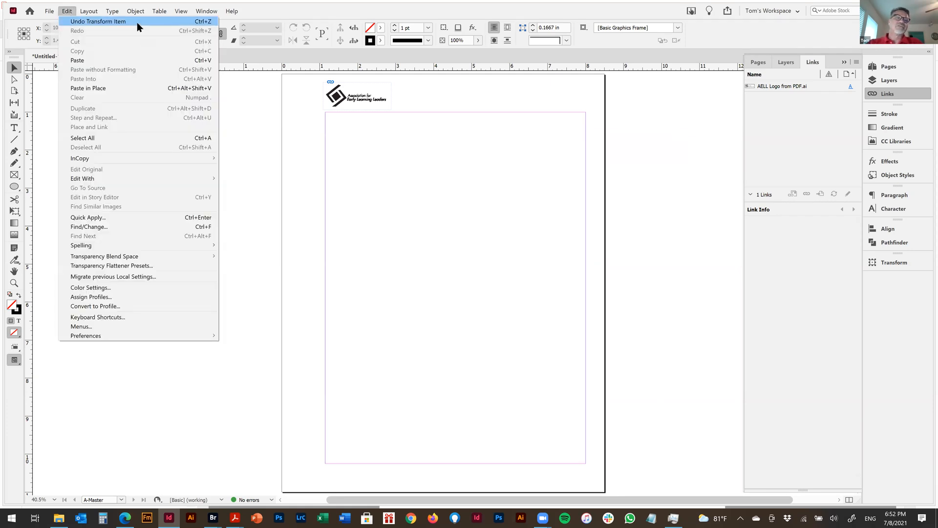
{"action": "left_click", "coordinate": [680, 110]}
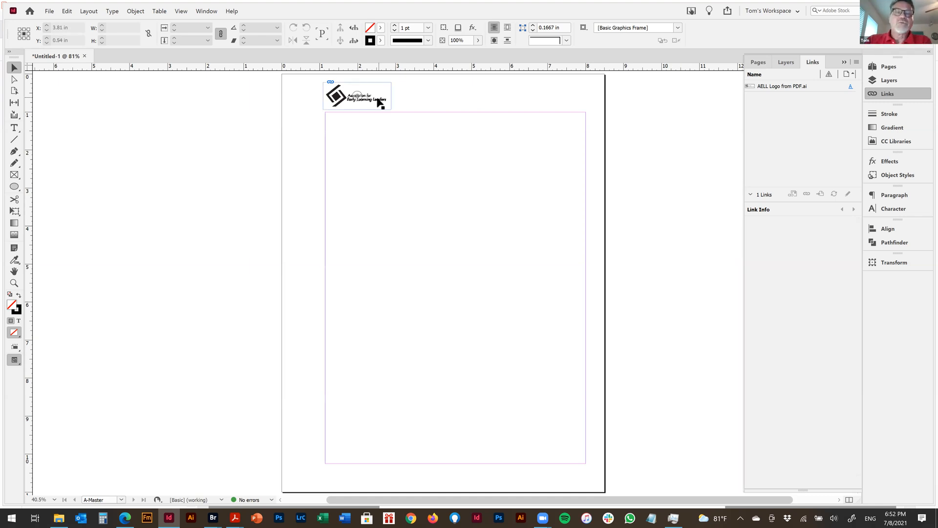
Step: Select the image inside the logo frame, stretch it horizontally, and set both its horizontal and vertical scale to 42%
{"action": "left_click", "coordinate": [357, 96]}
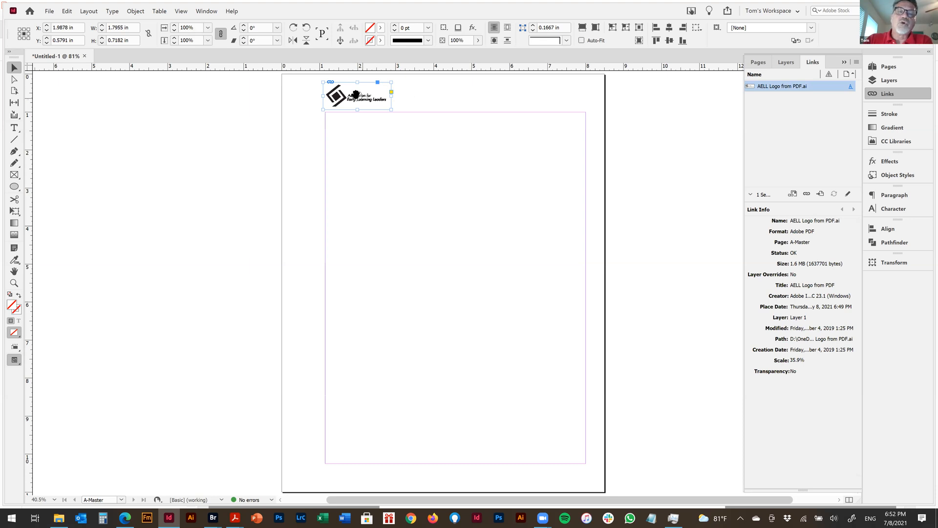
{"action": "left_click_drag", "start_coordinate": [314, 74], "coordinate": [445, 139]}
{"action": "left_click_drag", "start_coordinate": [309, 211], "coordinate": [392, 216]}
{"action": "left_click", "coordinate": [392, 216]}
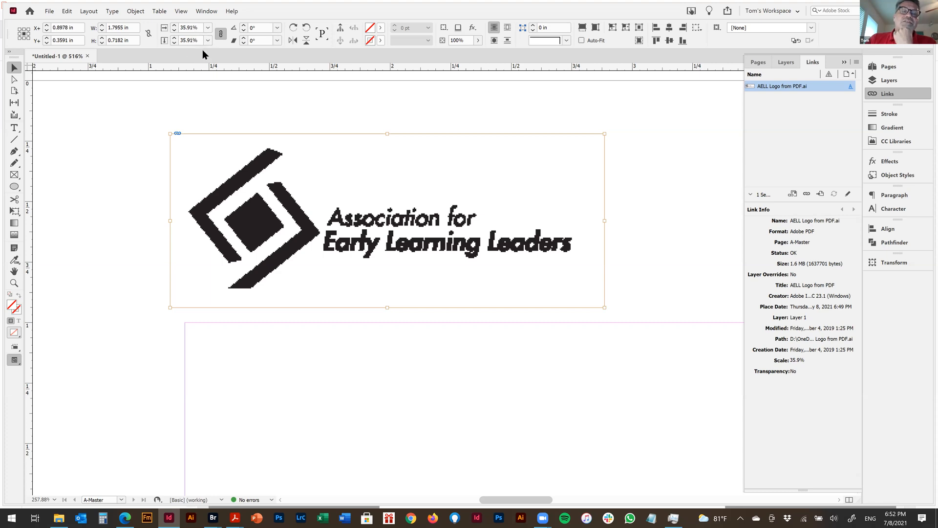
{"action": "left_click_drag", "start_coordinate": [605, 220], "coordinate": [689, 225]}
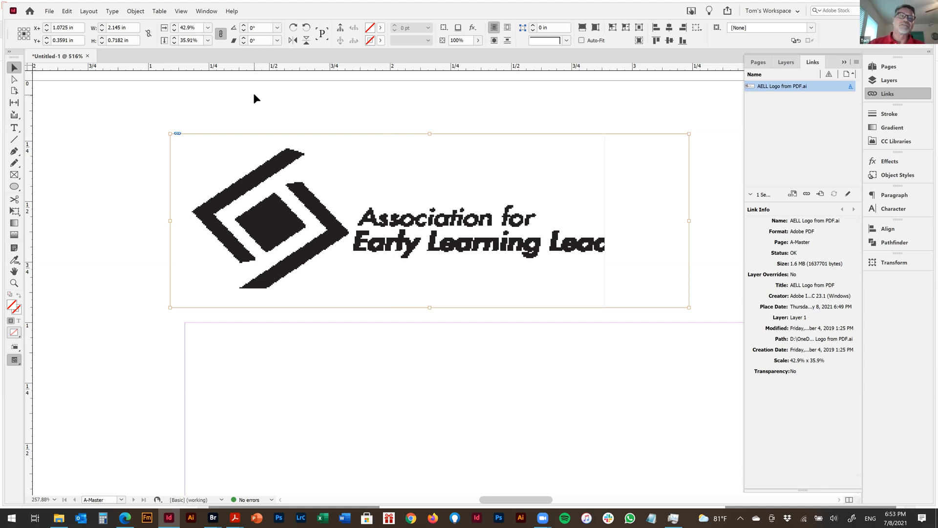
{"action": "left_click", "coordinate": [173, 29]}
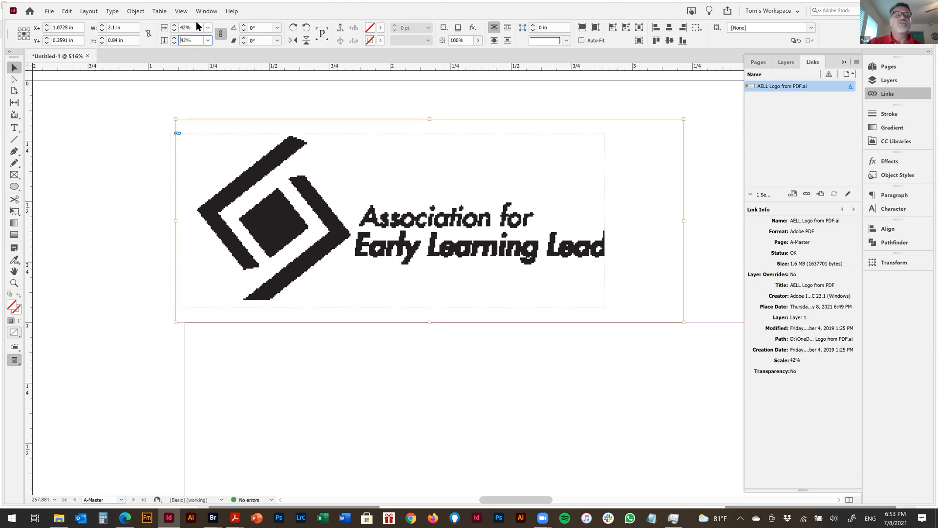
{"action": "left_click", "coordinate": [347, 404]}
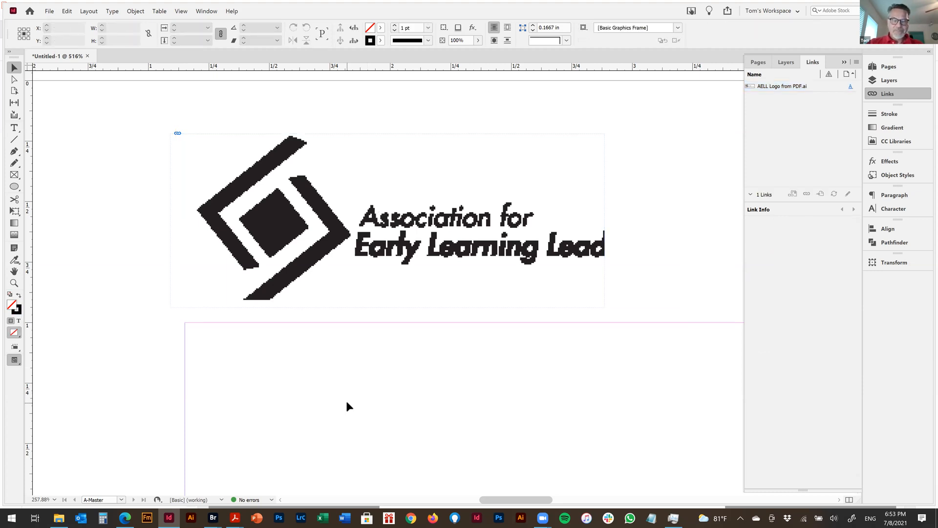
{"action": "key", "text": "ctrl+0"}
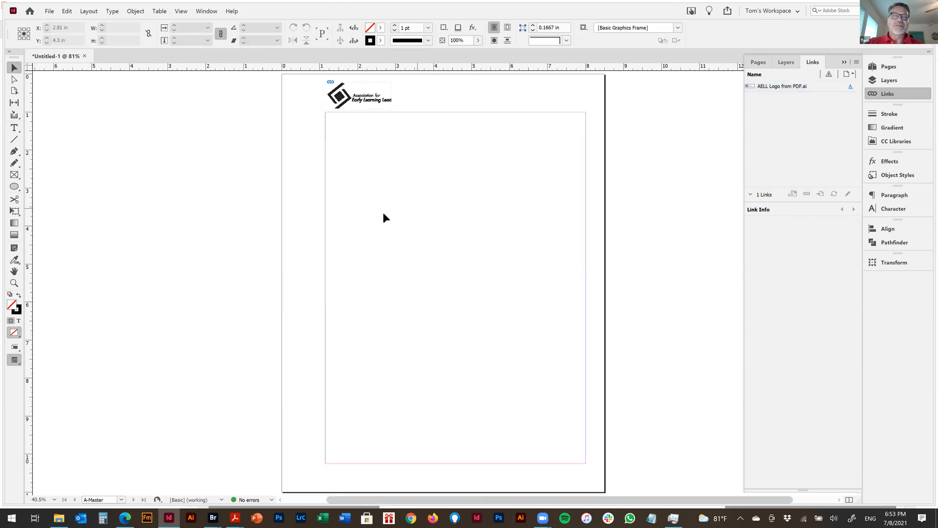
Step: Scale the logo frame down together with its image, keeping it in the top margin area
{"action": "left_click", "coordinate": [386, 99]}
{"action": "left_click_drag", "start_coordinate": [389, 110], "coordinate": [379, 103]}
{"action": "left_click", "coordinate": [443, 130]}
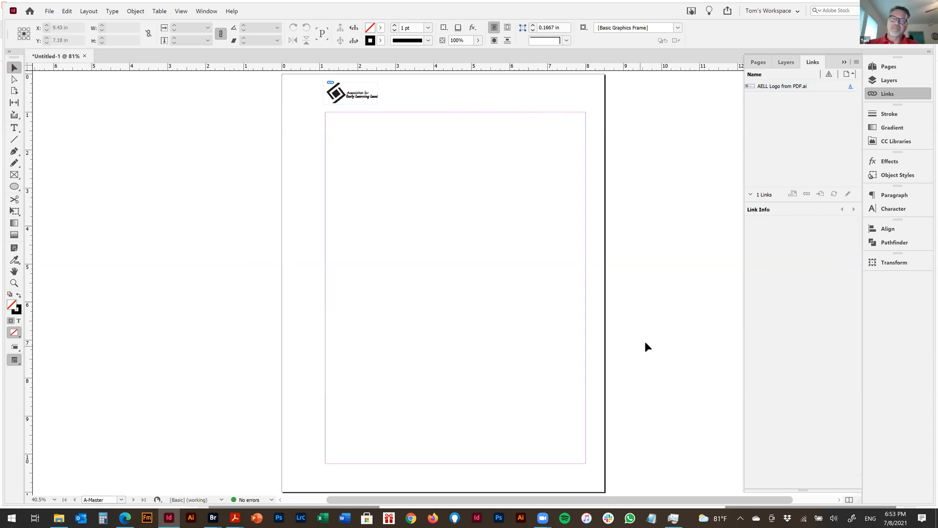
Step: Draw a text frame below the bottom margin guide near the master page's lower right corner
{"action": "left_click_drag", "start_coordinate": [440, 438], "coordinate": [626, 473]}
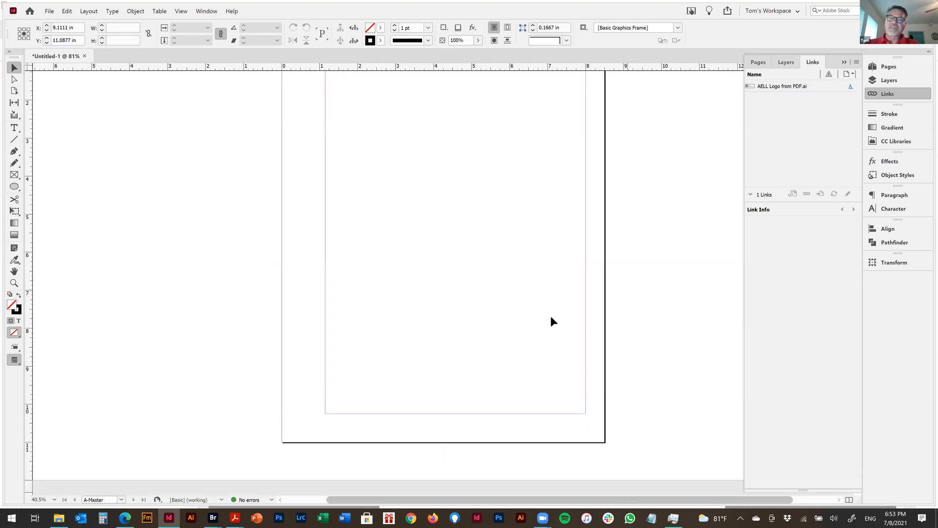
{"action": "left_click_drag", "start_coordinate": [475, 197], "coordinate": [501, 272]}
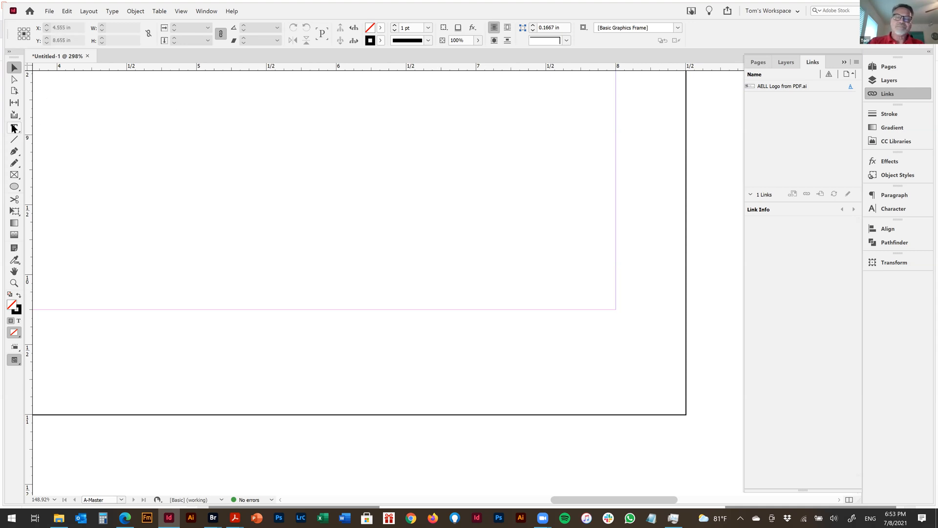
{"action": "key", "text": "t"}
{"action": "left_click_drag", "start_coordinate": [618, 332], "coordinate": [403, 381]}
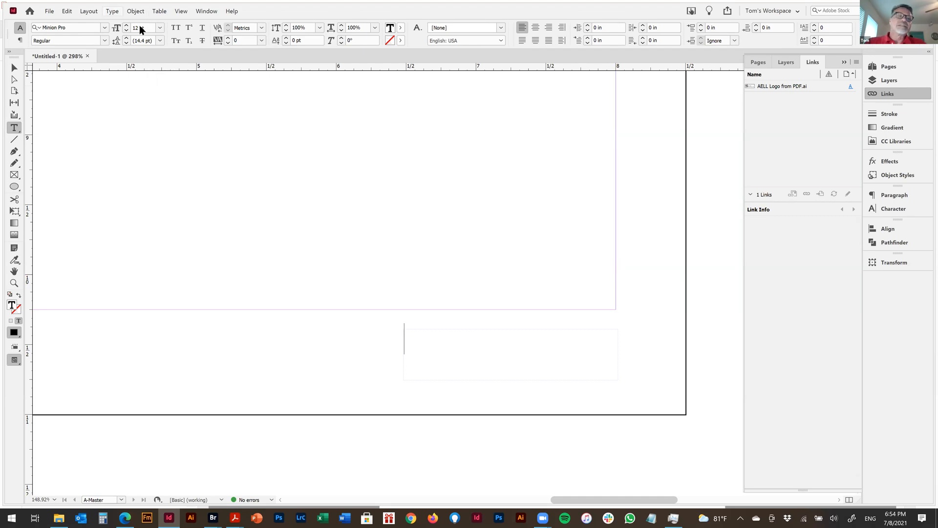
Step: Insert a current page number marker in the master page's new text frame and right-align it
{"action": "left_click", "coordinate": [112, 12]}
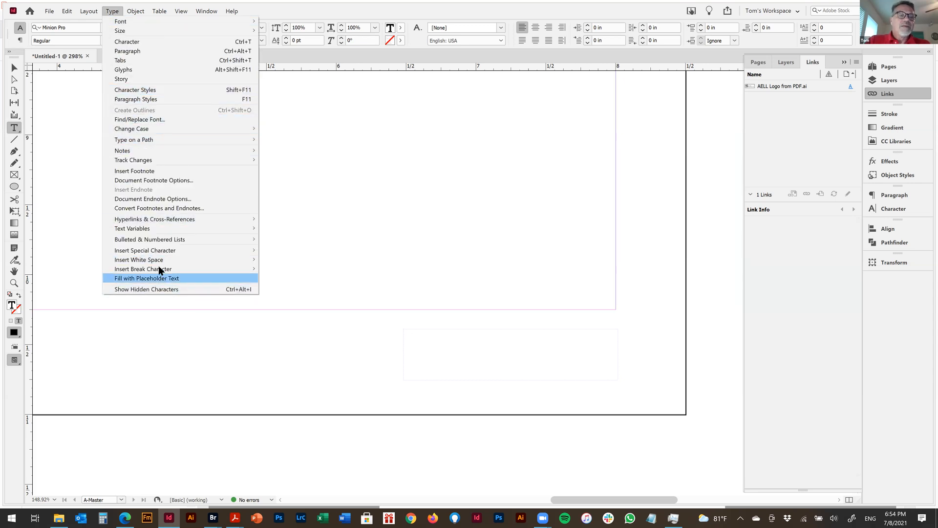
{"action": "mouse_move", "coordinate": [164, 250]}
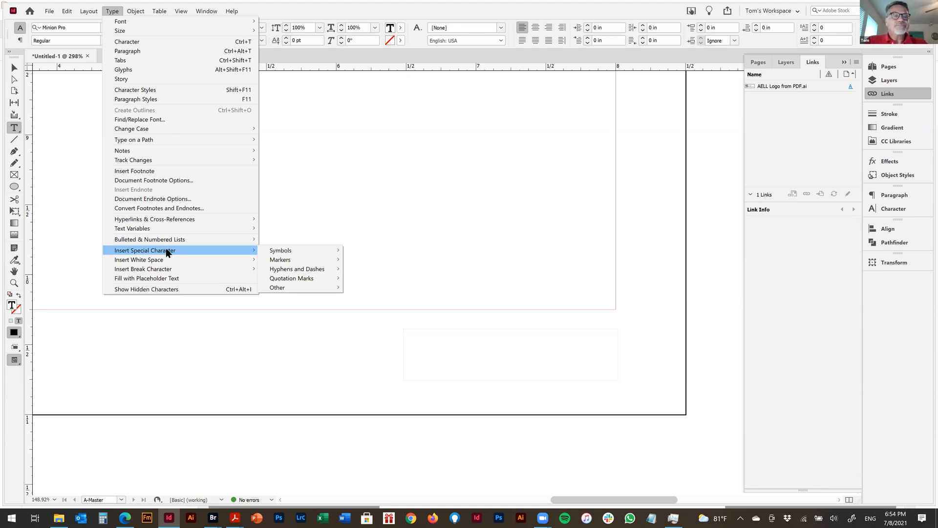
{"action": "mouse_move", "coordinate": [301, 261]}
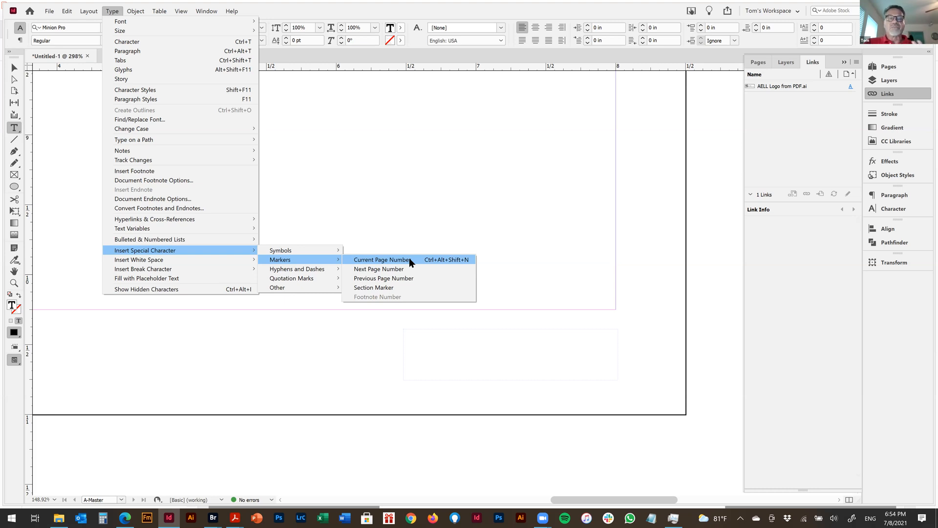
{"action": "left_click", "coordinate": [410, 259]}
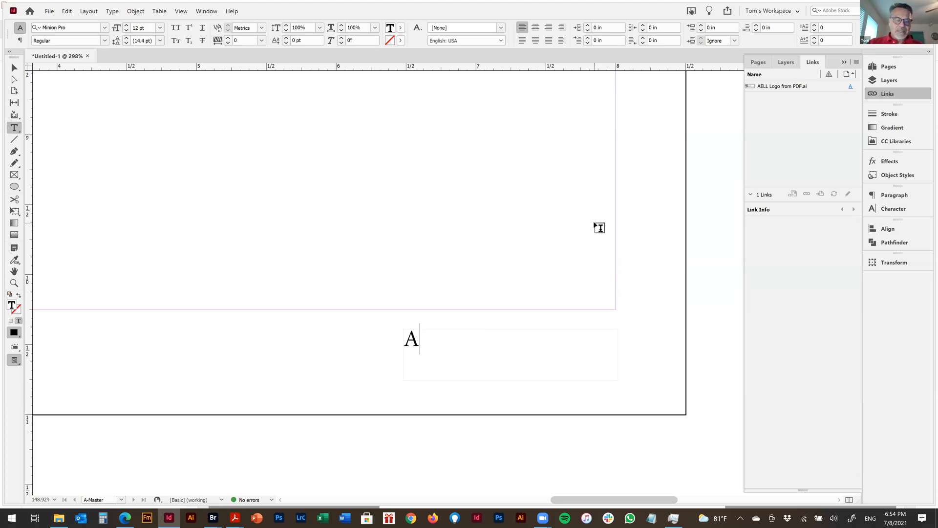
{"action": "key", "text": "ctrl+shift+r"}
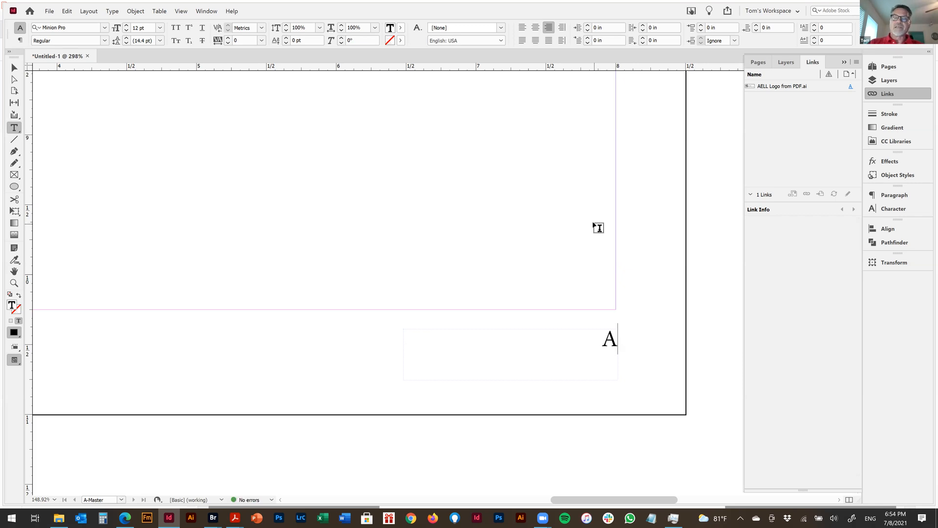
Step: Enlarge the page number marker on the master page to 22 pt and deselect it
{"action": "left_click_drag", "start_coordinate": [595, 336], "coordinate": [648, 350]}
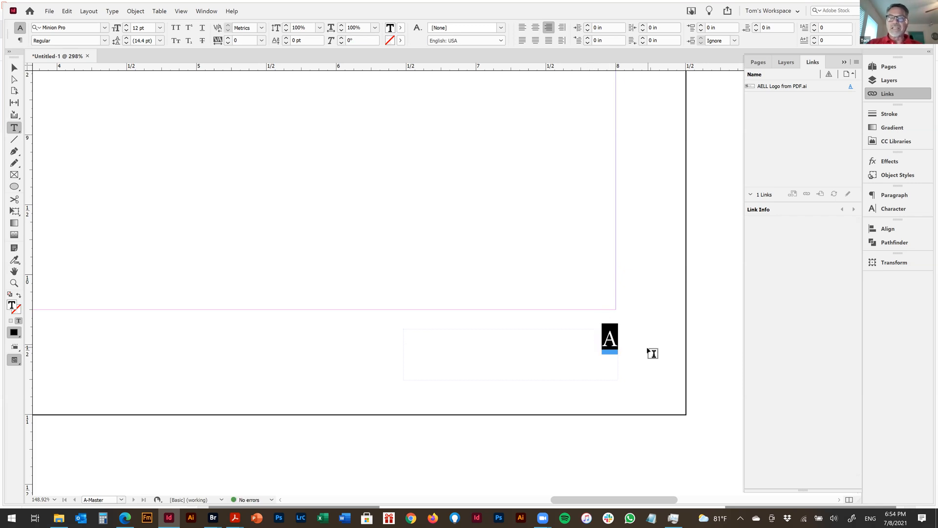
{"action": "key", "text": "ctrl+shift+period"}
{"action": "key", "text": "ctrl+shift+period"}
{"action": "key", "text": "ctrl+shift+period"}
{"action": "key", "text": "ctrl+shift+period"}
{"action": "key", "text": "ctrl+shift+period"}
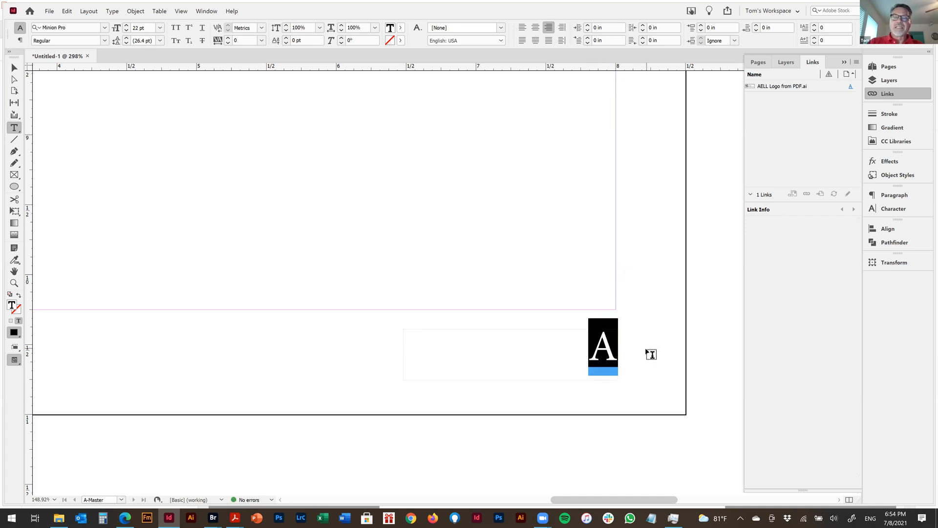
{"action": "left_click", "coordinate": [545, 240]}
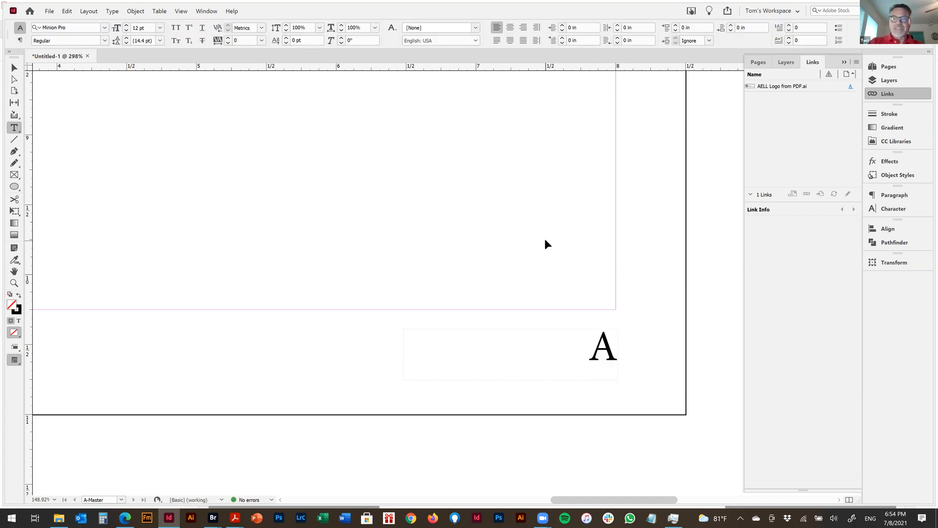
{"action": "key", "text": "ctrl+0"}
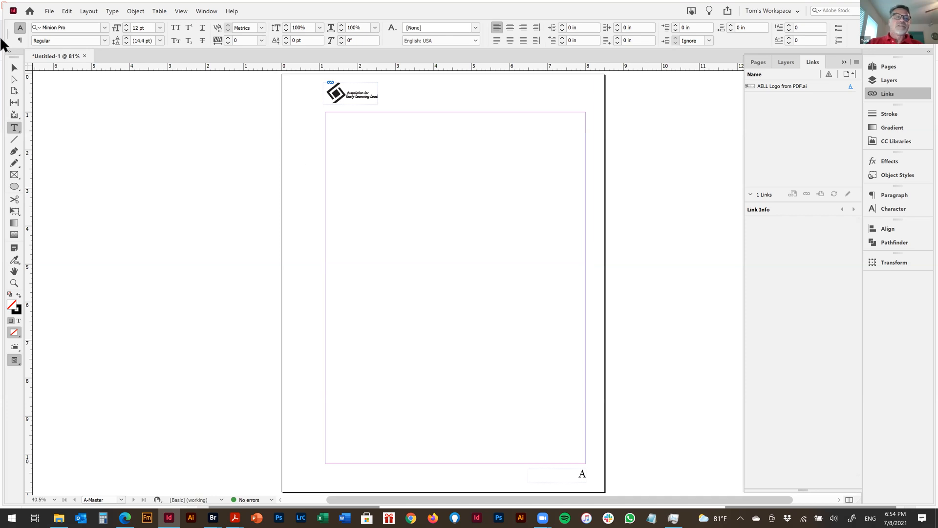
{"action": "left_click", "coordinate": [14, 69]}
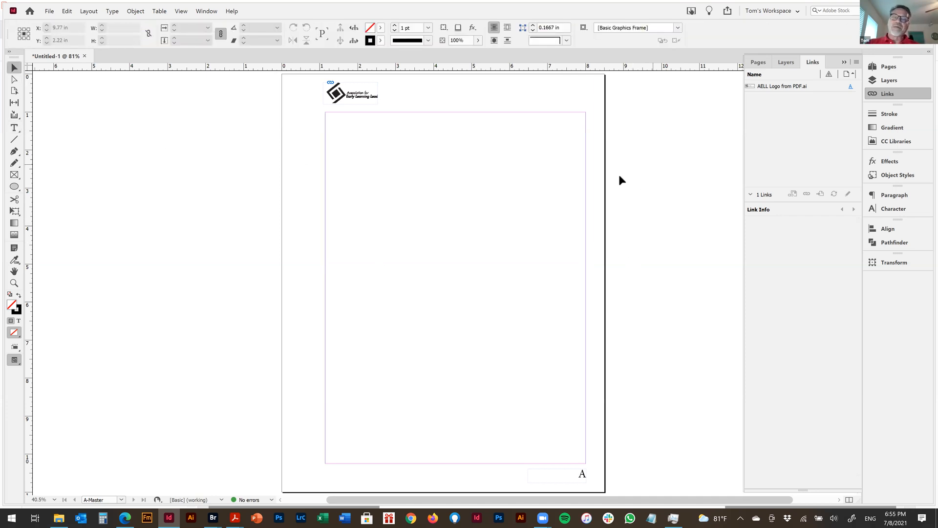
Step: Open document page 1 and add seven more pages based on A-Master
{"action": "left_click", "coordinate": [891, 65]}
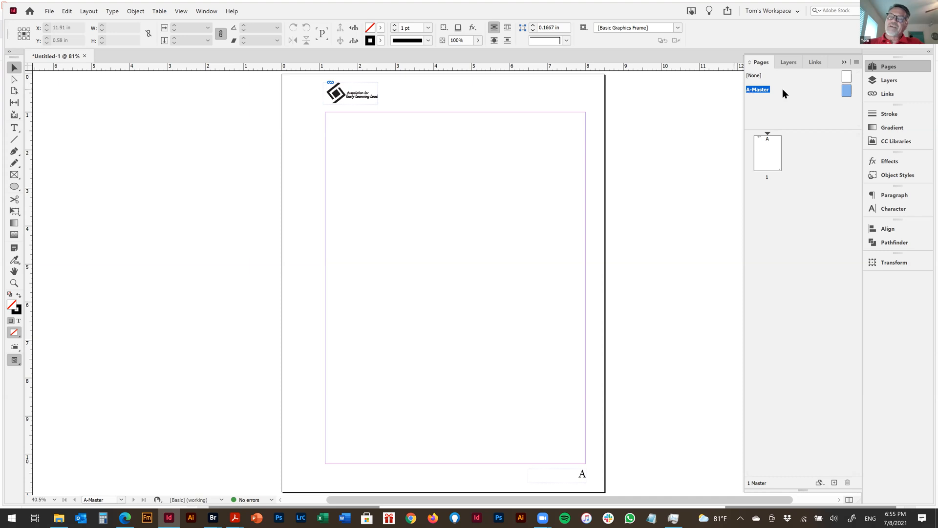
{"action": "double_click", "coordinate": [766, 156]}
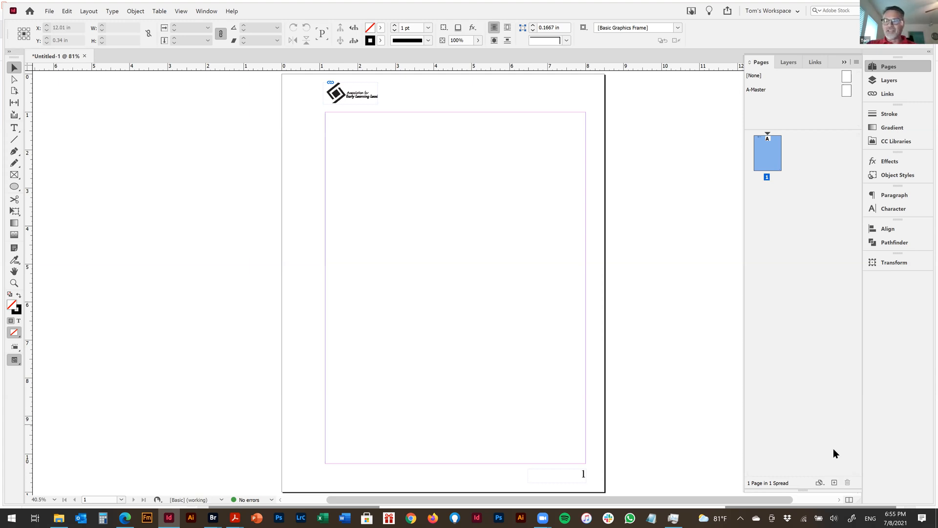
{"action": "left_click", "coordinate": [834, 483]}
{"action": "left_click", "coordinate": [833, 483]}
{"action": "left_click", "coordinate": [834, 483]}
{"action": "left_click", "coordinate": [833, 482]}
{"action": "left_click", "coordinate": [834, 483]}
{"action": "left_click", "coordinate": [833, 483]}
{"action": "left_click", "coordinate": [834, 482]}
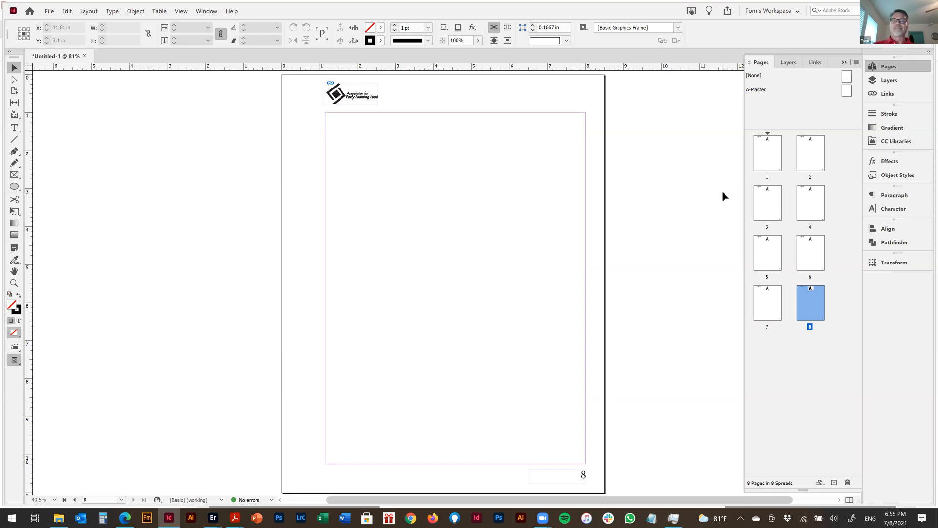
Step: Go through pages 1 to 5 and examine the automatic page number in each page's lower right corner
{"action": "double_click", "coordinate": [767, 148]}
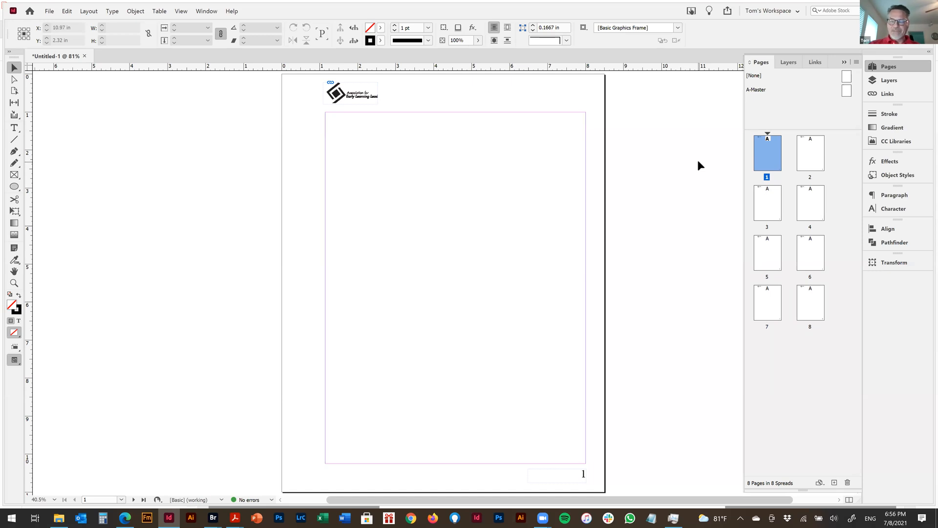
{"action": "key", "text": "shift+Page_Down"}
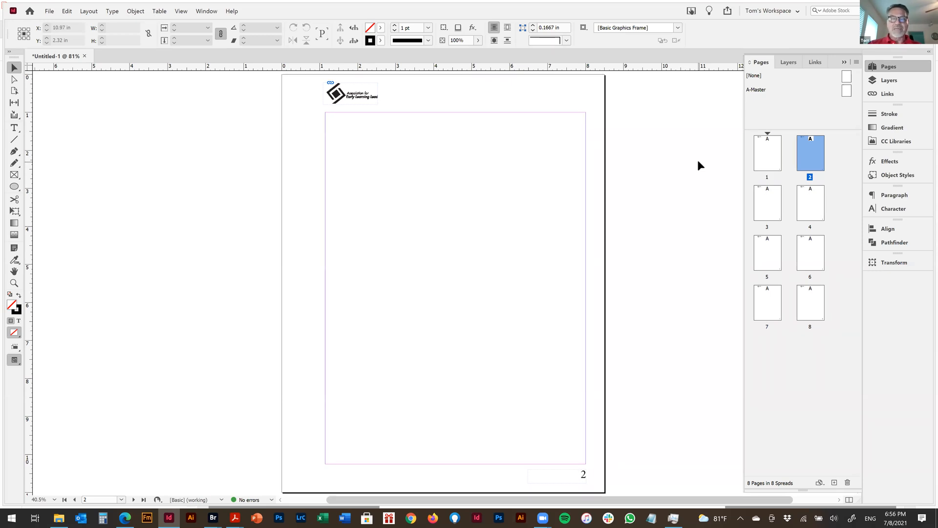
{"action": "key", "text": "shift+Page_Down"}
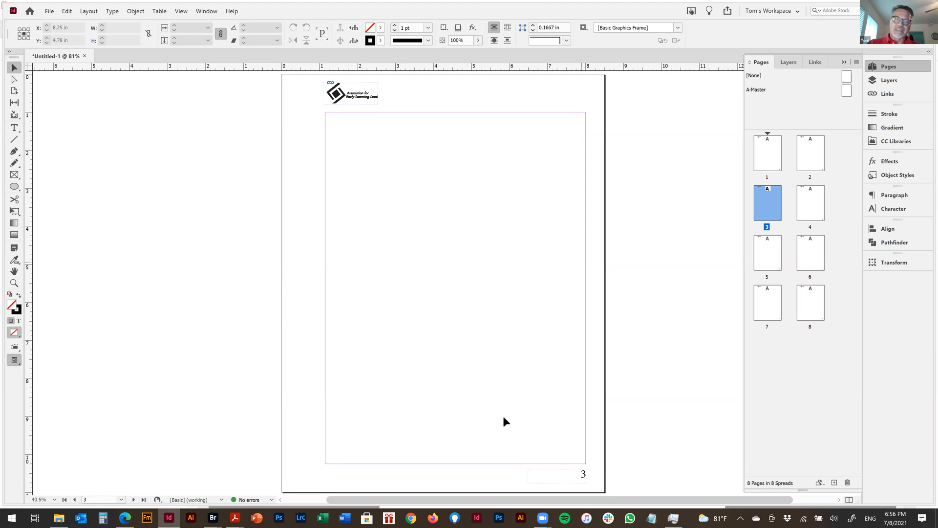
{"action": "left_click_drag", "start_coordinate": [497, 415], "coordinate": [618, 493]}
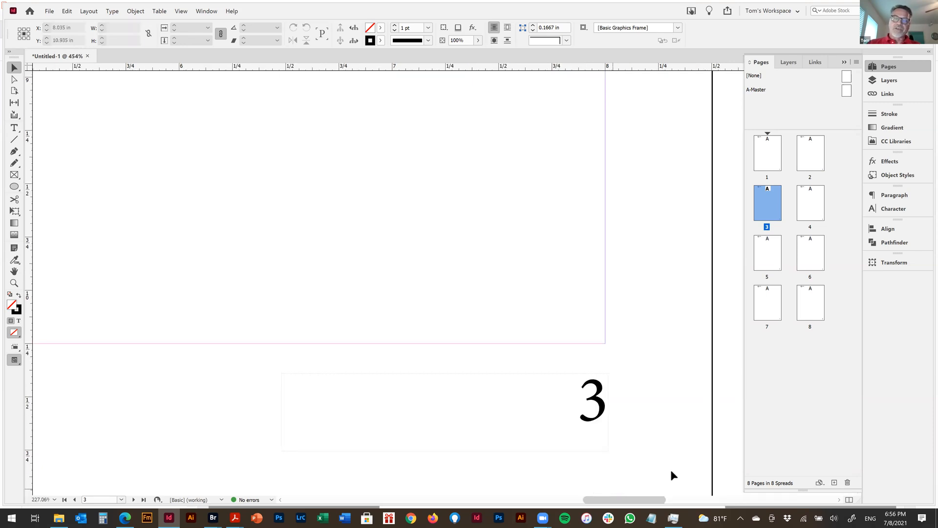
{"action": "key", "text": "shift+Page_Down"}
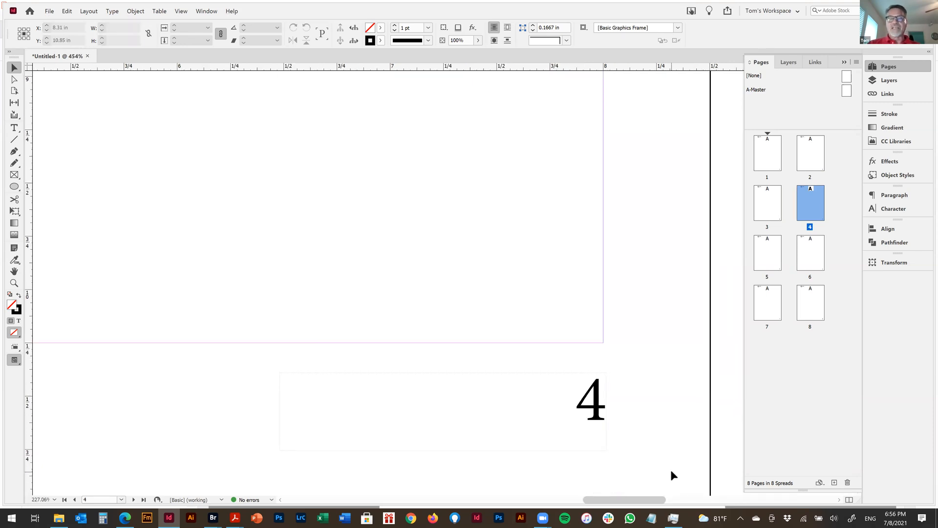
{"action": "key", "text": "shift+Page_Down"}
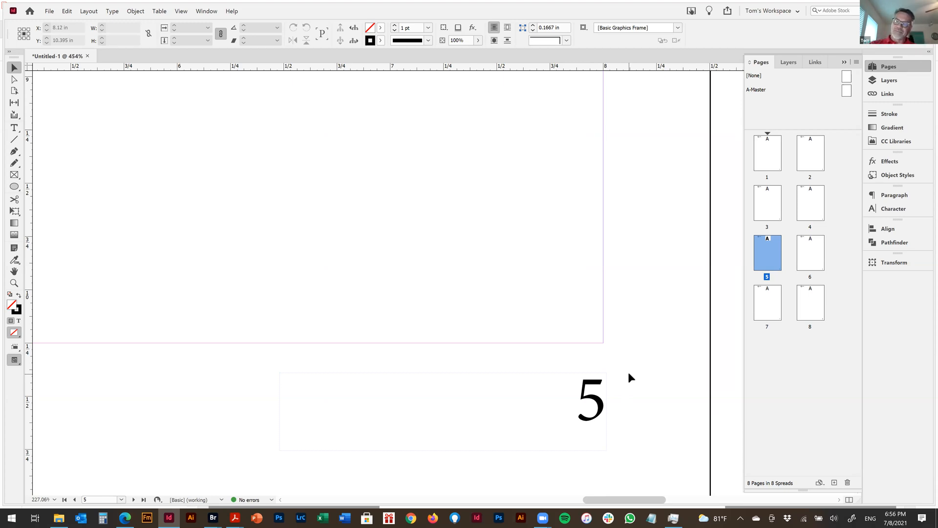
{"action": "key", "text": "ctrl+0"}
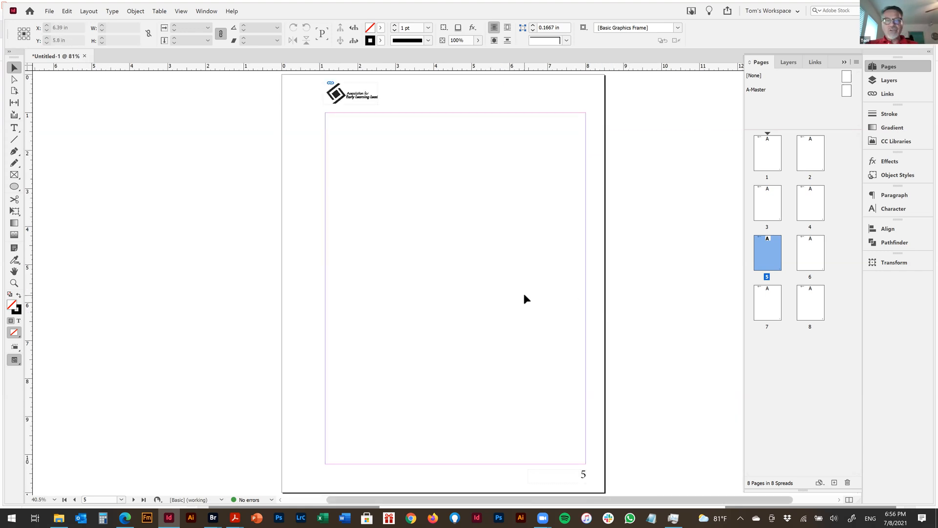
Step: Set the display performance to High Quality and examine the logo on page 5 up close
{"action": "scroll", "coordinate": [525, 293], "scroll_direction": "up", "scroll_amount": 3}
{"action": "scroll", "coordinate": [525, 294], "scroll_direction": "down", "scroll_amount": 4}
{"action": "scroll", "coordinate": [529, 294], "scroll_direction": "up", "scroll_amount": 3}
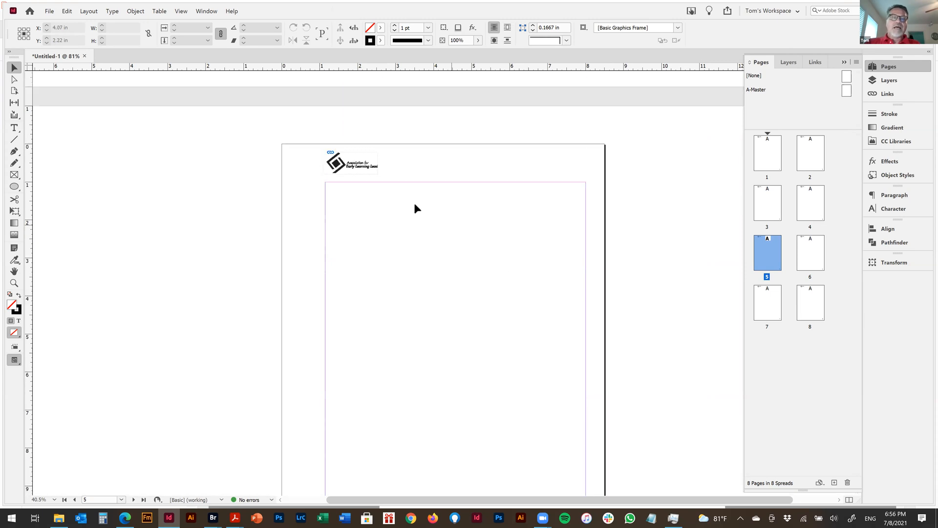
{"action": "left_click_drag", "start_coordinate": [301, 134], "coordinate": [404, 202]}
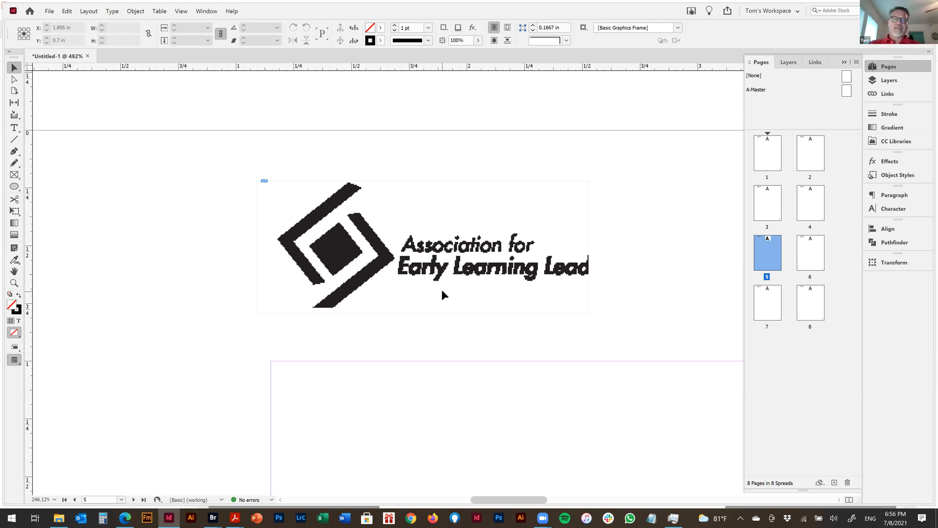
{"action": "left_click", "coordinate": [181, 11]}
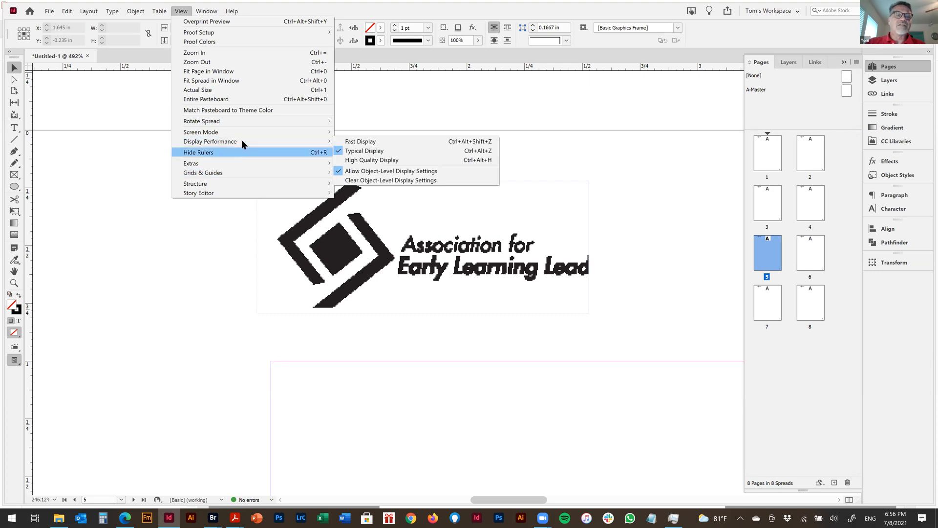
{"action": "mouse_move", "coordinate": [248, 122]}
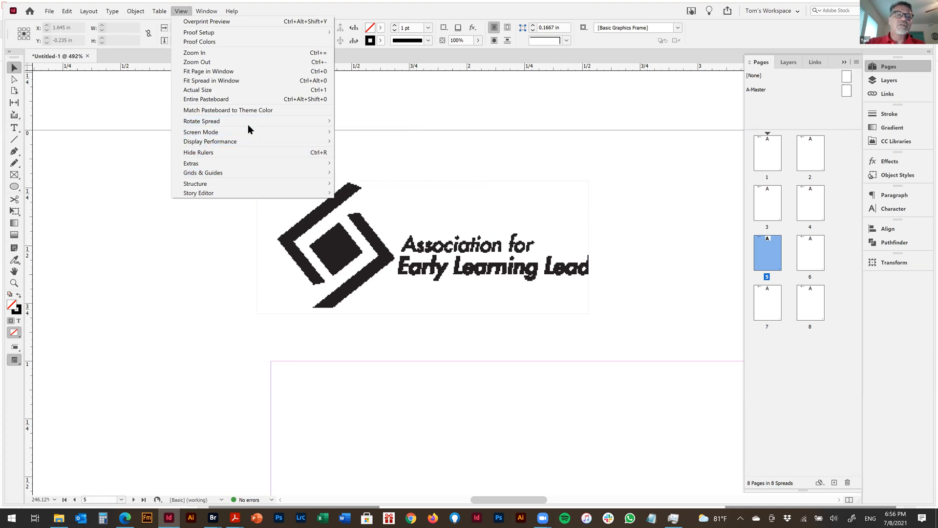
{"action": "mouse_move", "coordinate": [254, 141]}
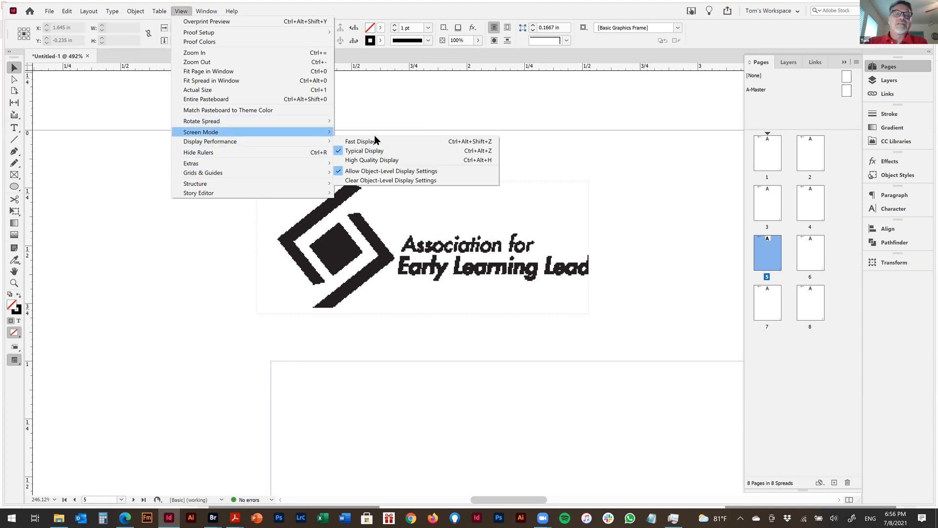
{"action": "left_click", "coordinate": [386, 162]}
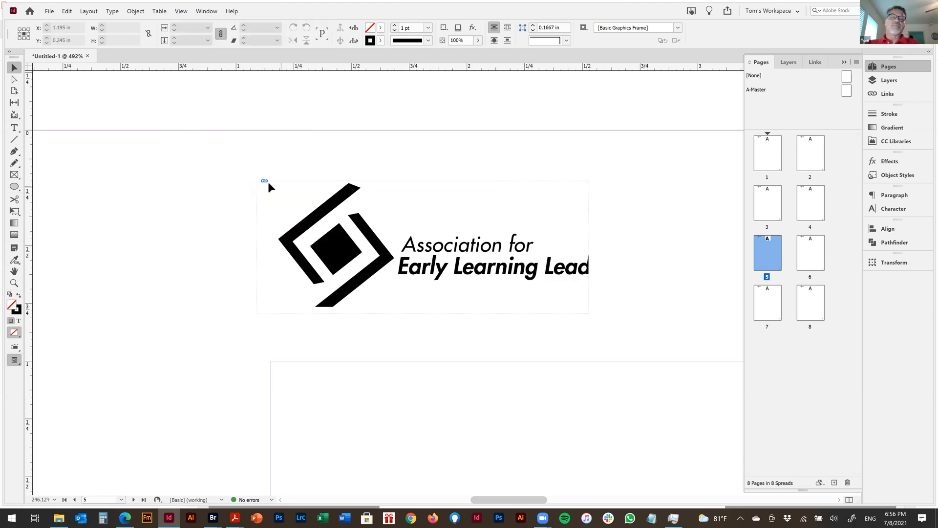
{"action": "left_click_drag", "start_coordinate": [272, 168], "coordinate": [521, 323]}
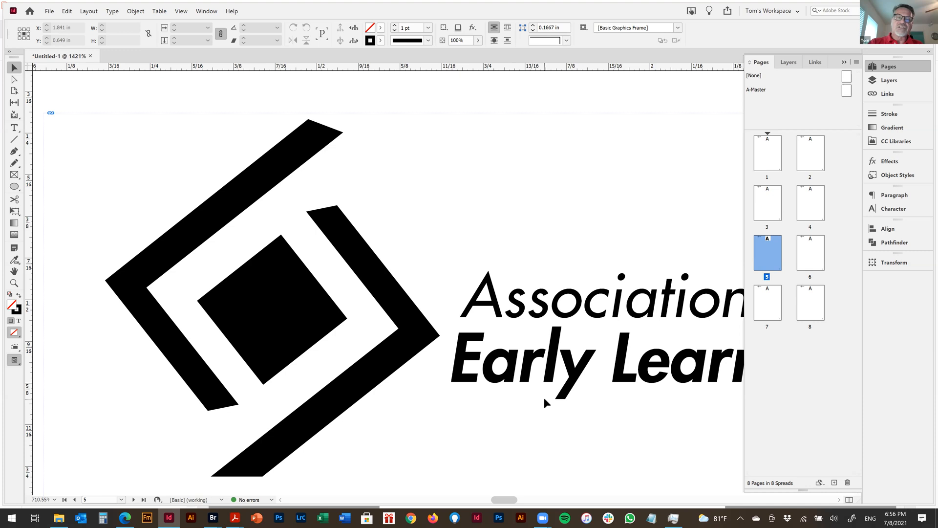
Step: Set the display performance back to Typical Display and return to the full page 5
{"action": "left_click", "coordinate": [182, 11]}
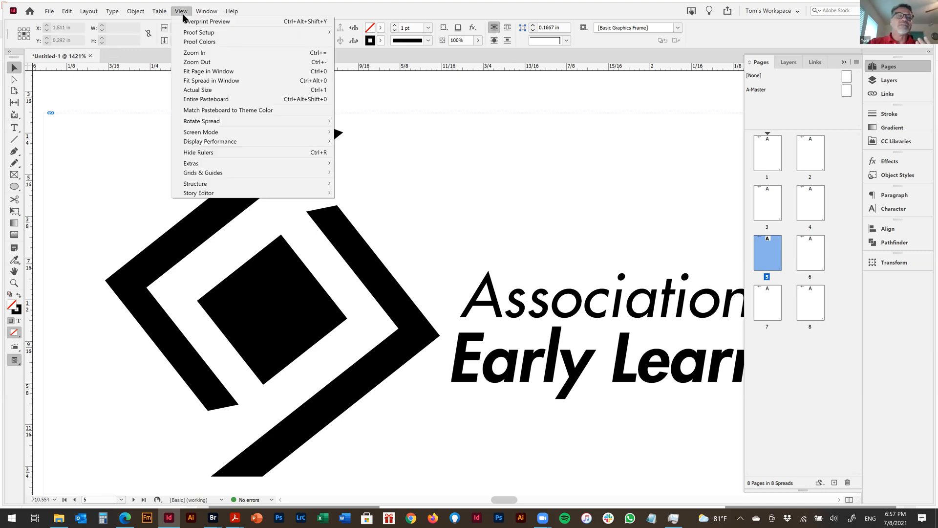
{"action": "mouse_move", "coordinate": [196, 13]}
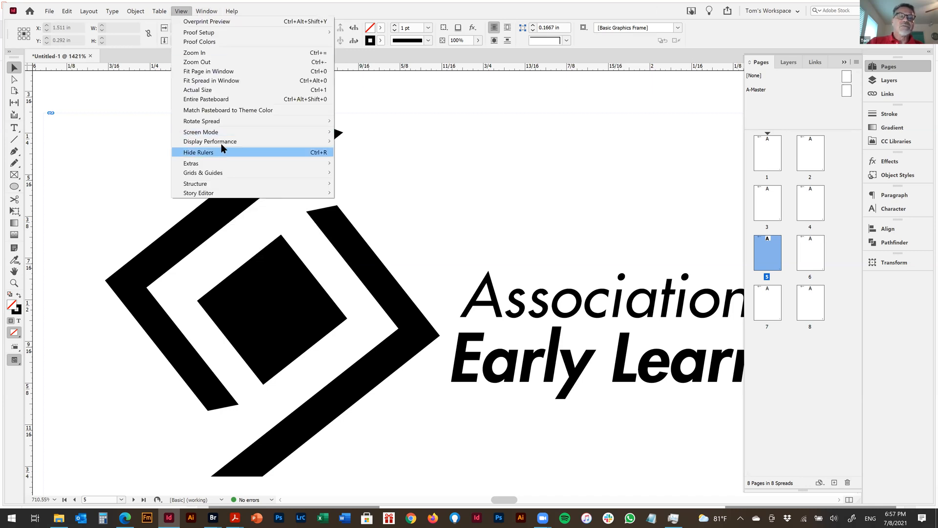
{"action": "mouse_move", "coordinate": [223, 141]}
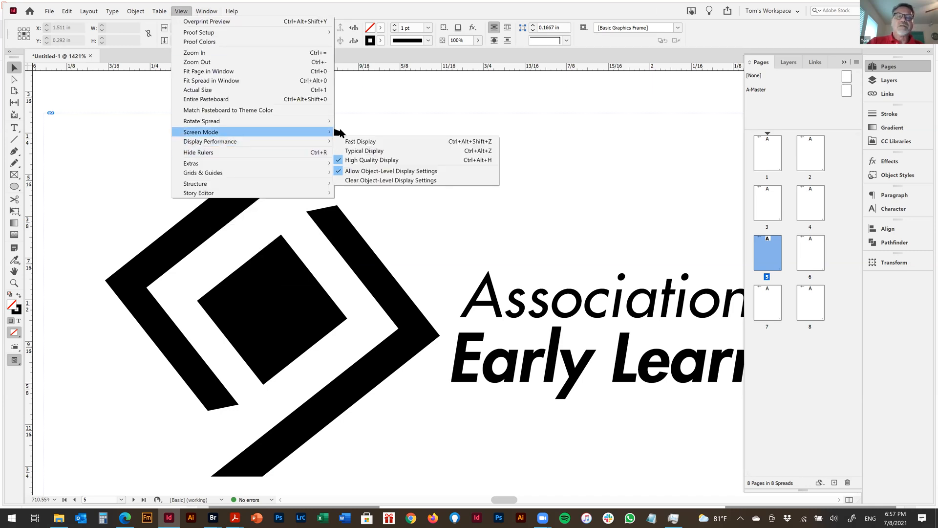
{"action": "left_click", "coordinate": [366, 150]}
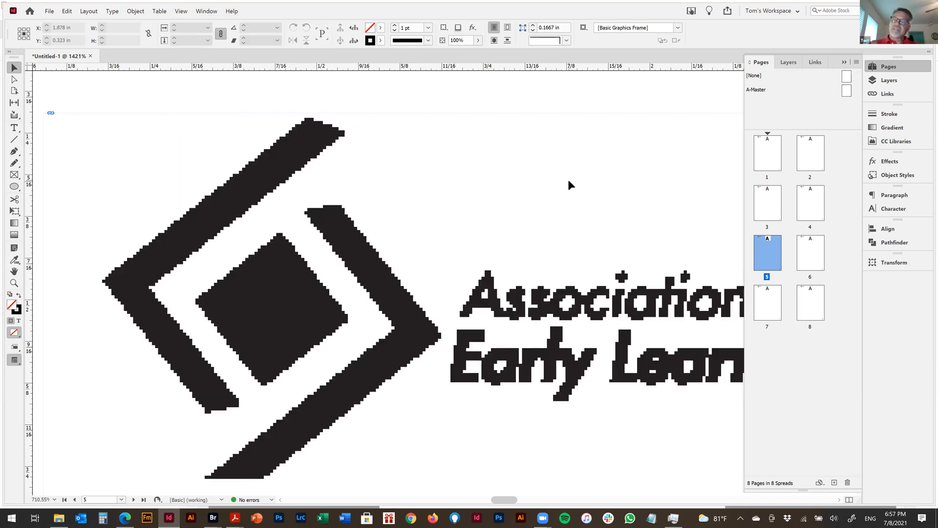
{"action": "key", "text": "ctrl+0"}
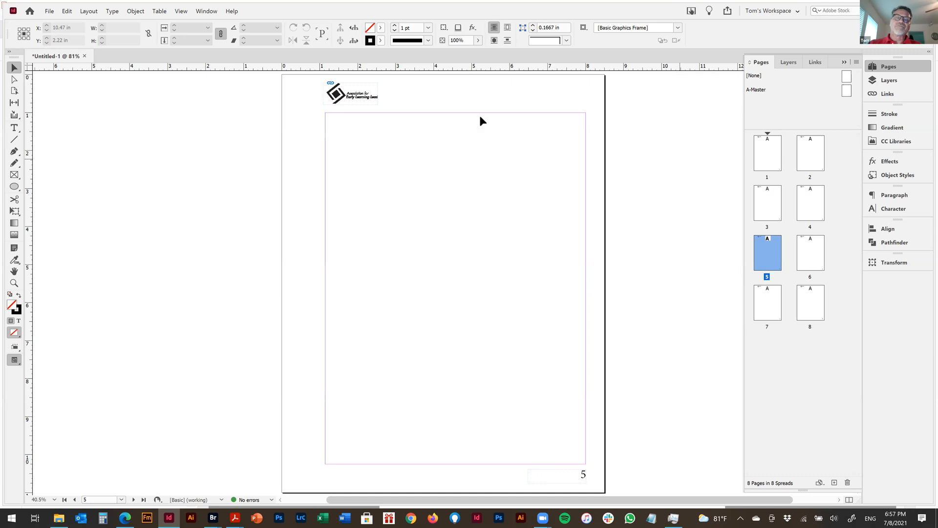
Step: Draw a text frame about 6.8 in wide and 1.14 in high between page 1's margins, below the logo, and enter "Headline"
{"action": "key", "text": "ctrl+space"}
{"action": "left_click_drag", "start_coordinate": [279, 77], "coordinate": [604, 249]}
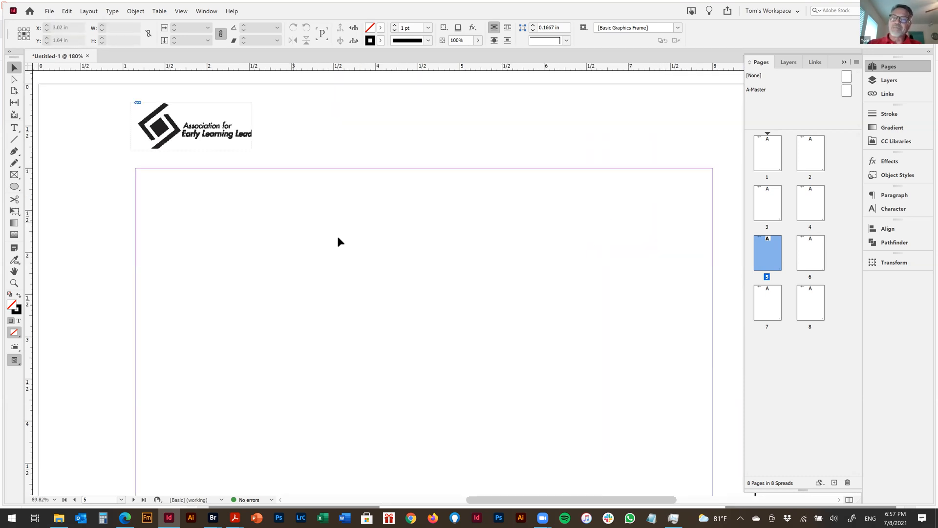
{"action": "double_click", "coordinate": [778, 152]}
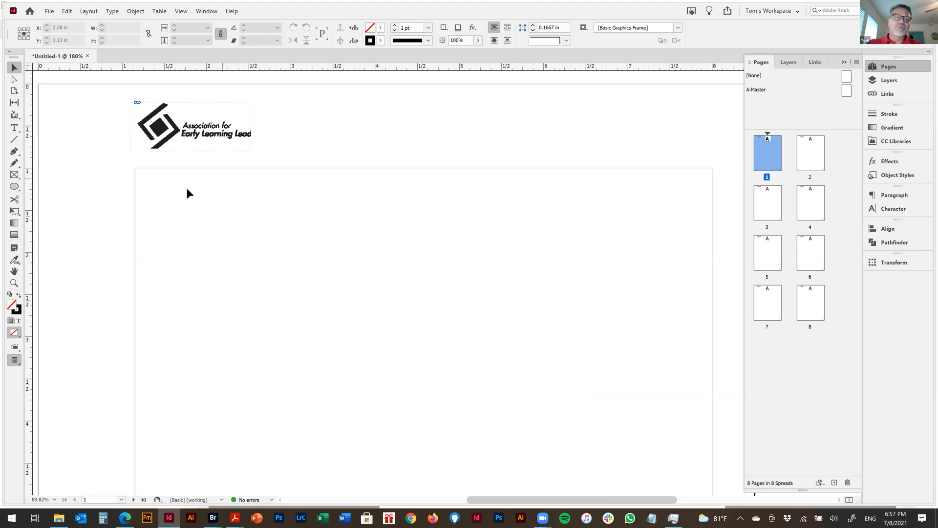
{"action": "left_click", "coordinate": [16, 128]}
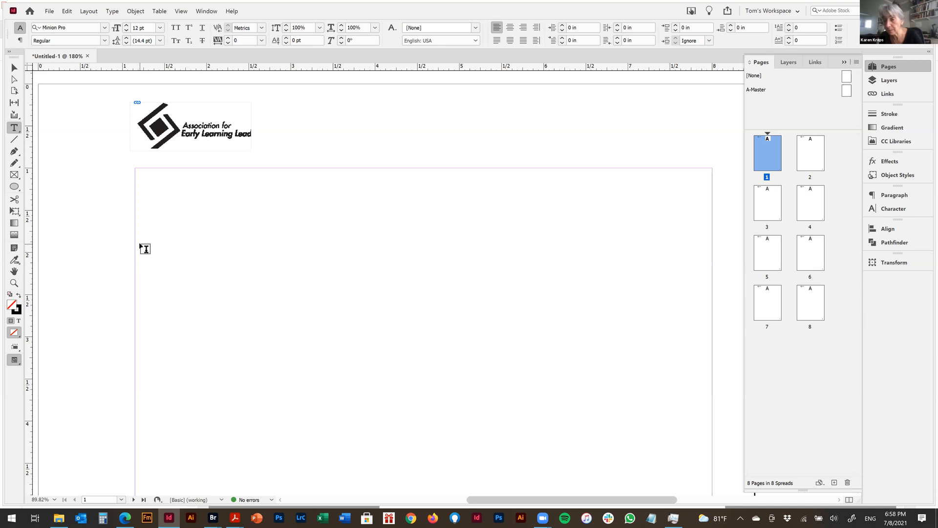
{"action": "left_click_drag", "start_coordinate": [136, 224], "coordinate": [708, 319]}
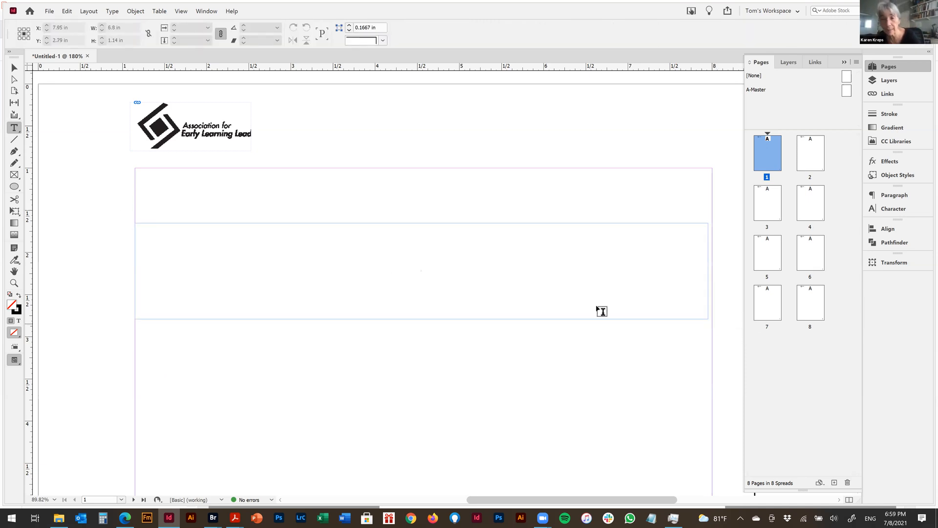
{"action": "type", "text": "H"}
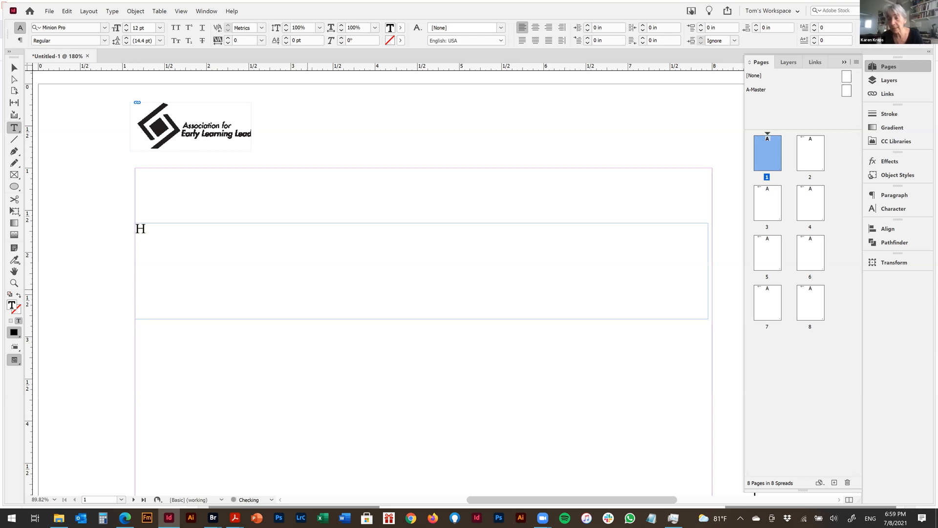
{"action": "type", "text": "eadline"}
Step: Enlarge the whole Headline text to 36 pt
{"action": "key", "text": "ctrl+a"}
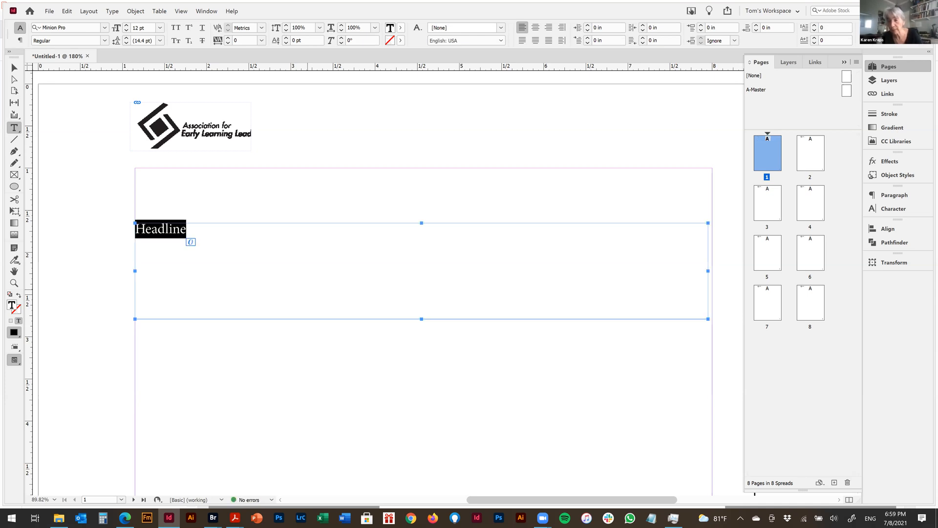
{"action": "key", "text": "ctrl+shift+period"}
{"action": "key", "text": "ctrl+shift+period"}
{"action": "key", "text": "ctrl+shift+period"}
{"action": "key", "text": "ctrl+shift+period"}
{"action": "key", "text": "ctrl+shift+period"}
{"action": "key", "text": "ctrl+shift+period"}
{"action": "key", "text": "ctrl+shift+period"}
{"action": "key", "text": "ctrl+shift+period"}
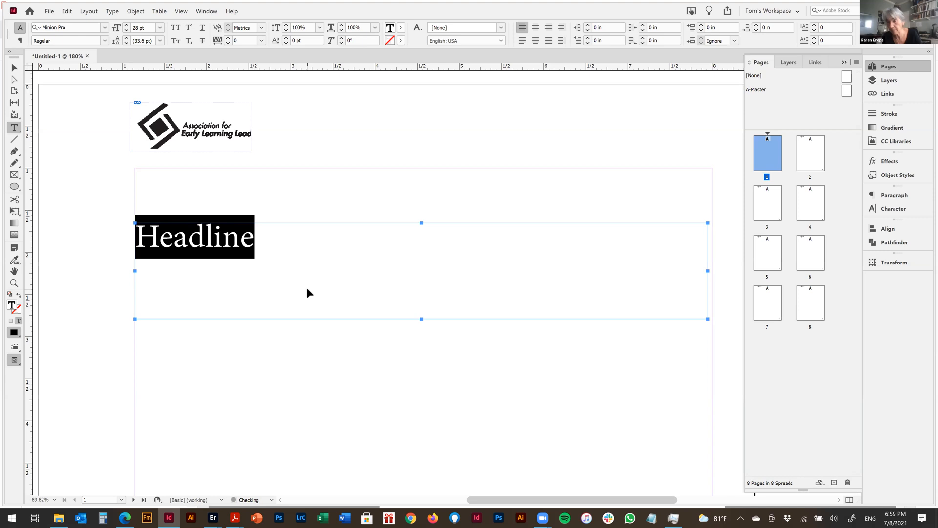
{"action": "key", "text": "ctrl+shift+period"}
{"action": "key", "text": "ctrl+shift+period"}
{"action": "key", "text": "ctrl+shift+period"}
{"action": "key", "text": "ctrl+shift+period"}
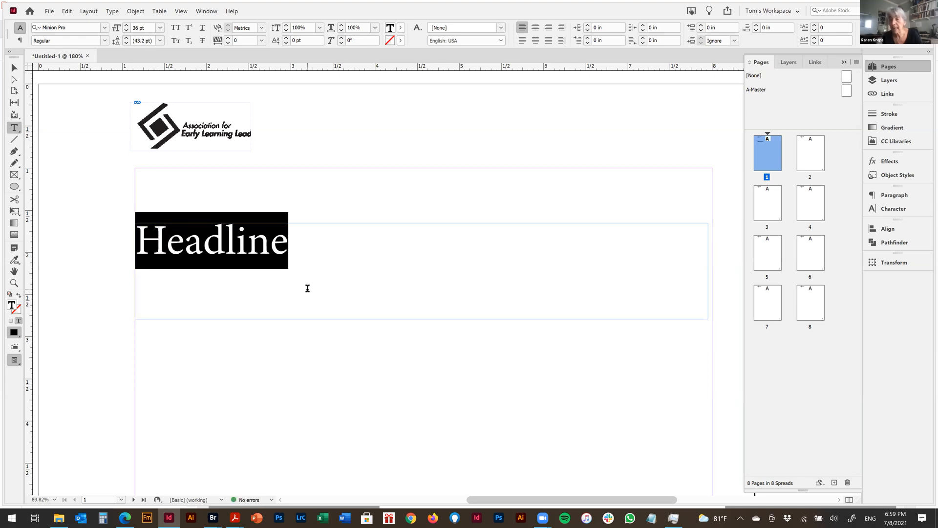
Step: Set the Headline text's font to Myriad Pro Black Condensed
{"action": "key", "text": "ctrl+t"}
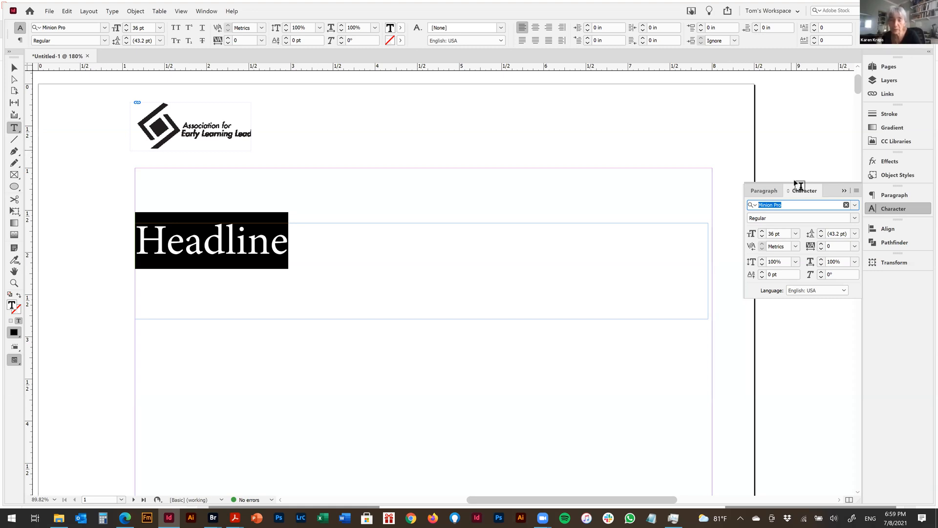
{"action": "type", "text": "myriad"}
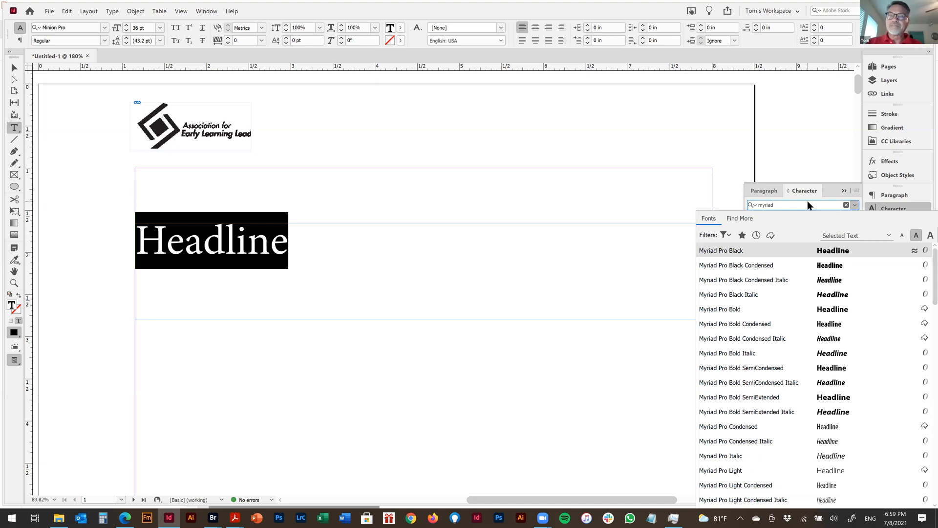
{"action": "key", "text": "Down"}
{"action": "key", "text": "Up"}
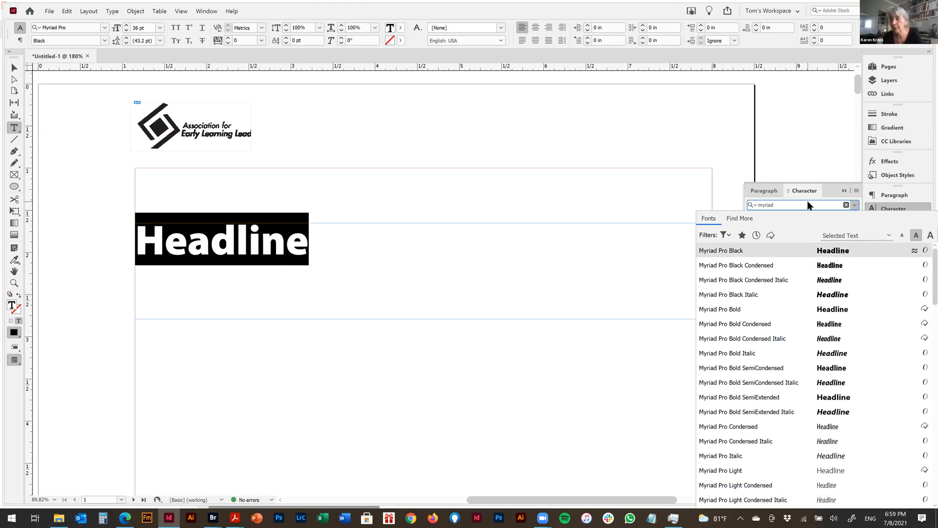
{"action": "key", "text": "Down"}
{"action": "key", "text": "Return"}
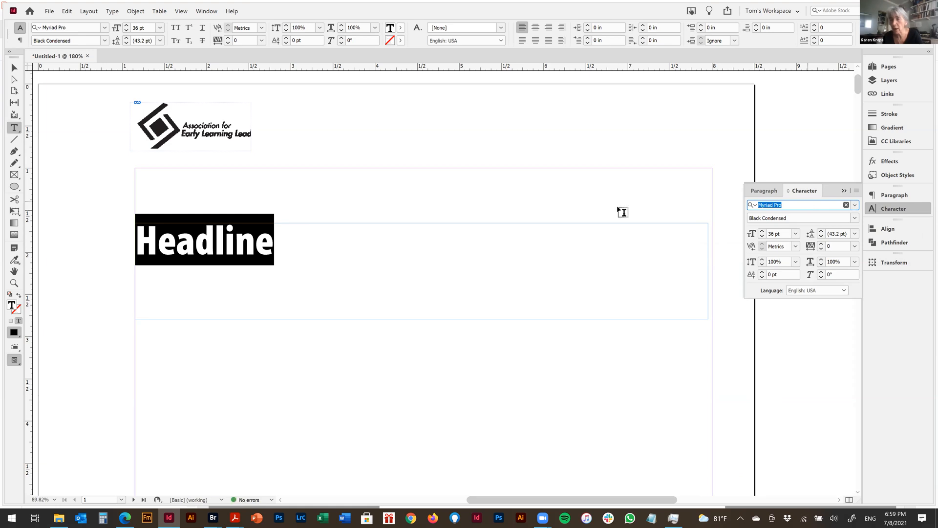
Step: Add a second line below Headline with the filler text "kjlfdjghlkjfk"
{"action": "left_click", "coordinate": [343, 254]}
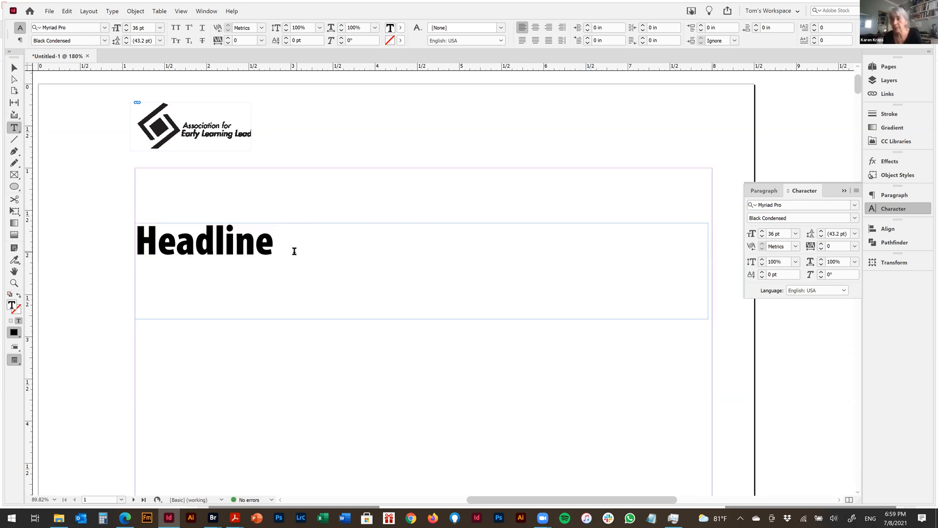
{"action": "double_click", "coordinate": [256, 248]}
{"action": "left_click", "coordinate": [319, 241]}
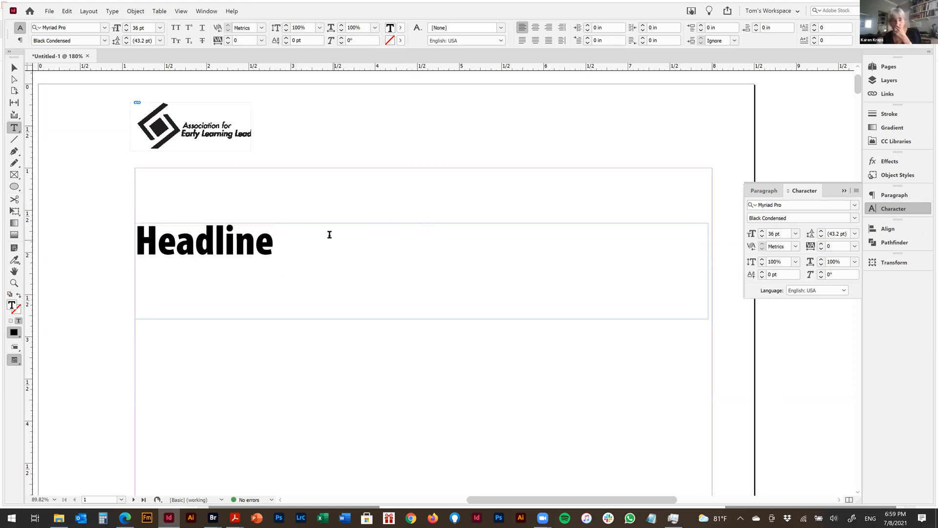
{"action": "key", "text": "Return"}
{"action": "type", "text": "kjlfdjghlkjfk"}
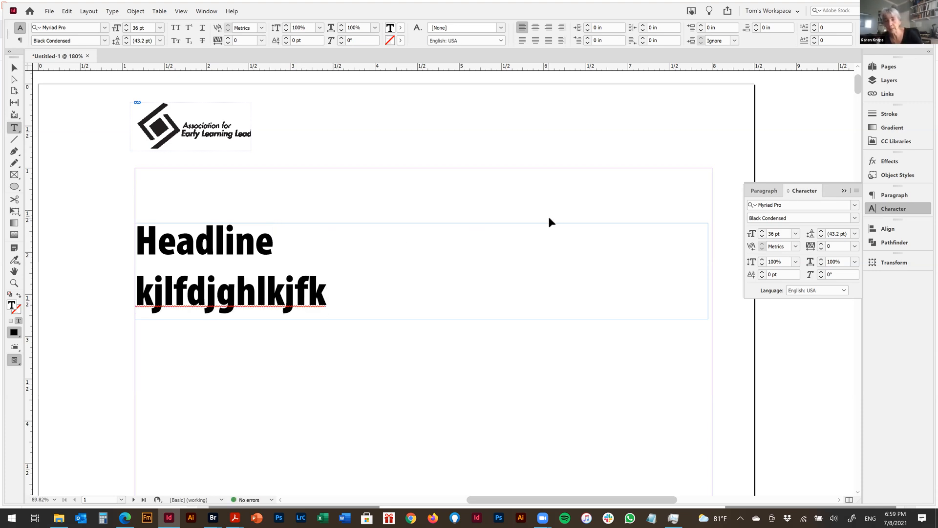
Step: Set both the font size and the leading of the two headline lines to 32 pt
{"action": "key", "text": "ctrl+a"}
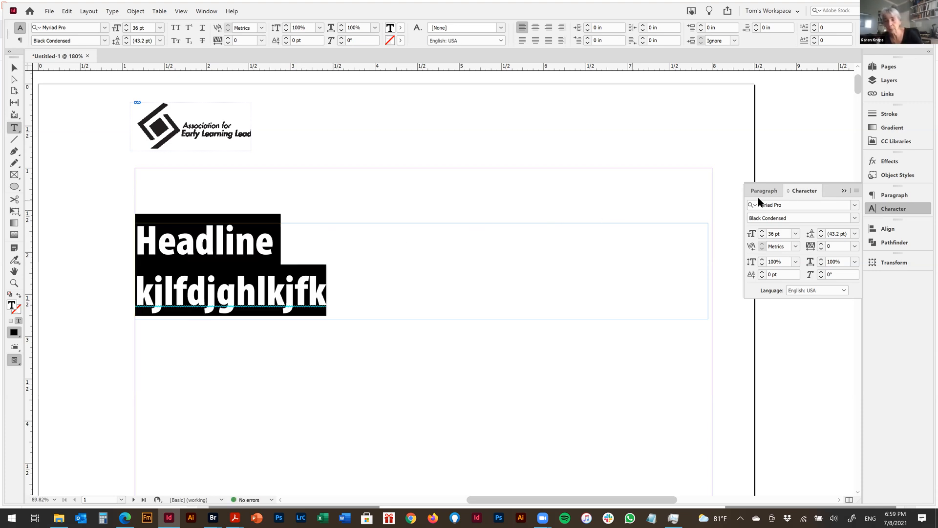
{"action": "left_click", "coordinate": [855, 234]}
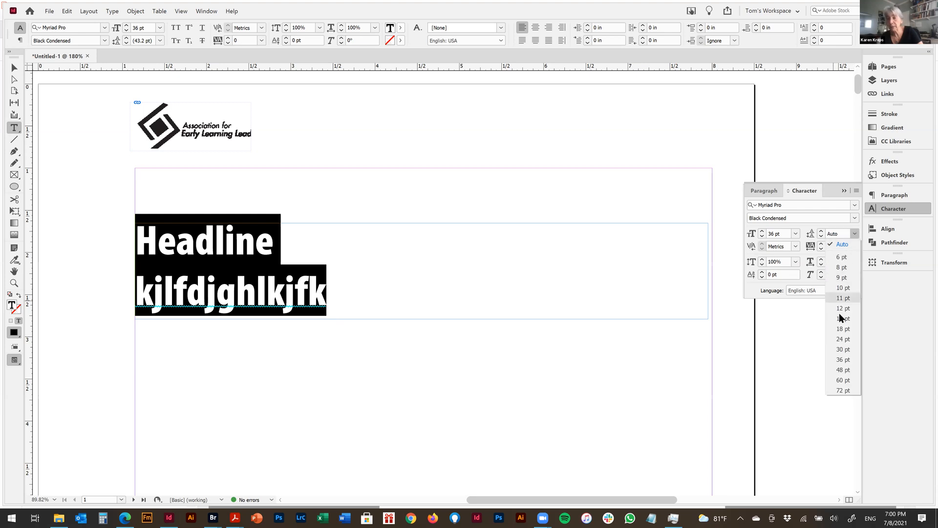
{"action": "left_click", "coordinate": [784, 236]}
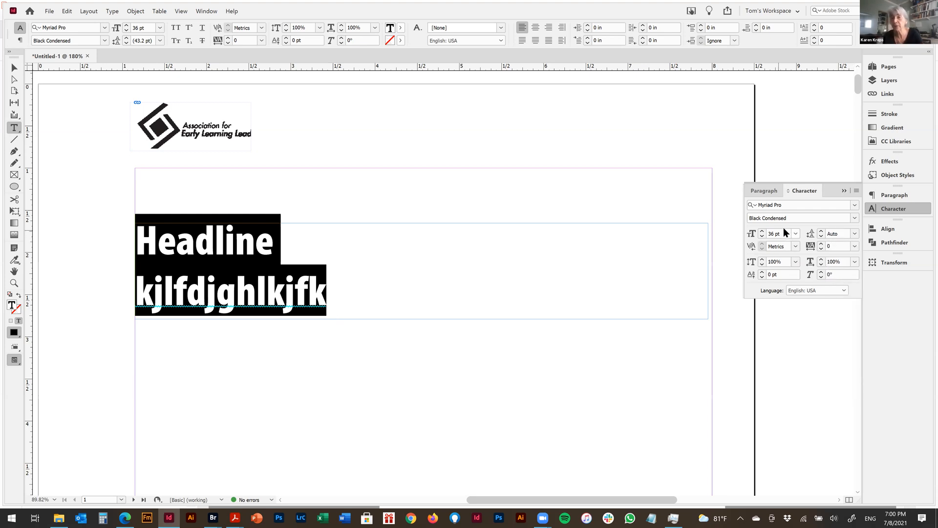
{"action": "left_click", "coordinate": [753, 235]}
{"action": "type", "text": "32"}
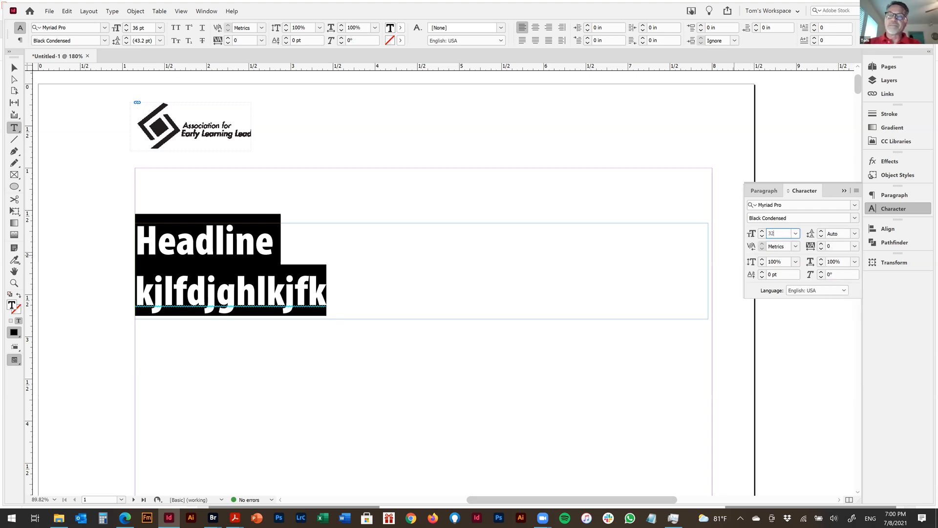
{"action": "key", "text": "Tab"}
{"action": "type", "text": "32"}
{"action": "key", "text": "Return"}
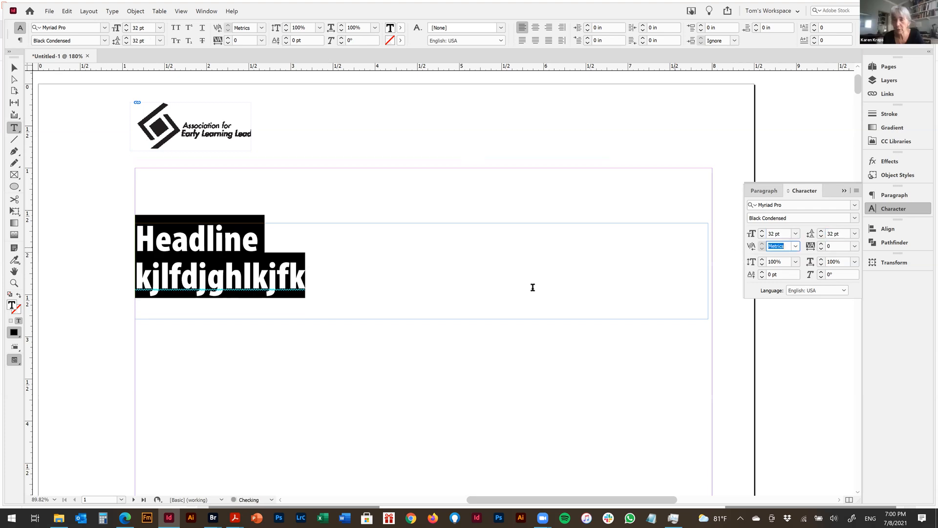
{"action": "left_click", "coordinate": [466, 287]}
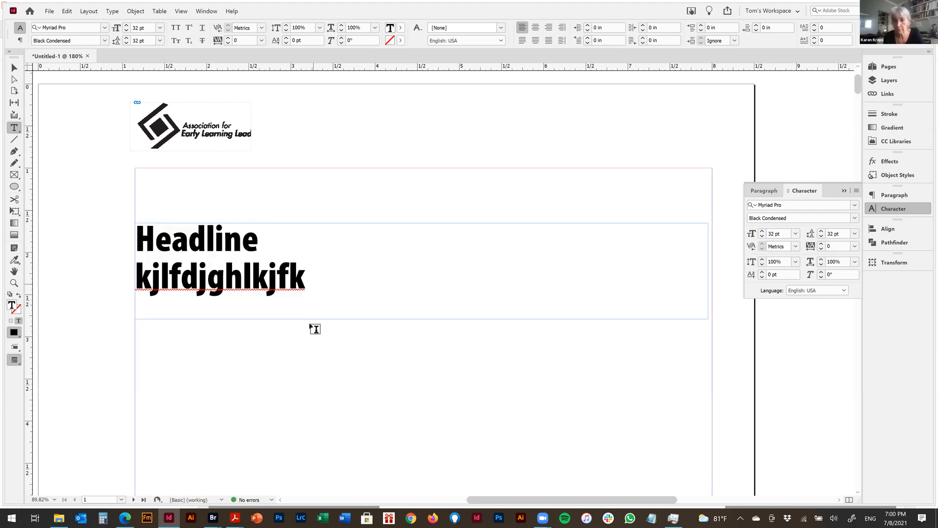
Step: Draw a second text frame about 1.14 in high below the headline frame, enter "Body text", and align its left edge with the margin
{"action": "scroll", "coordinate": [305, 325], "scroll_direction": "down", "scroll_amount": 1}
{"action": "left_click_drag", "start_coordinate": [134, 307], "coordinate": [669, 403]}
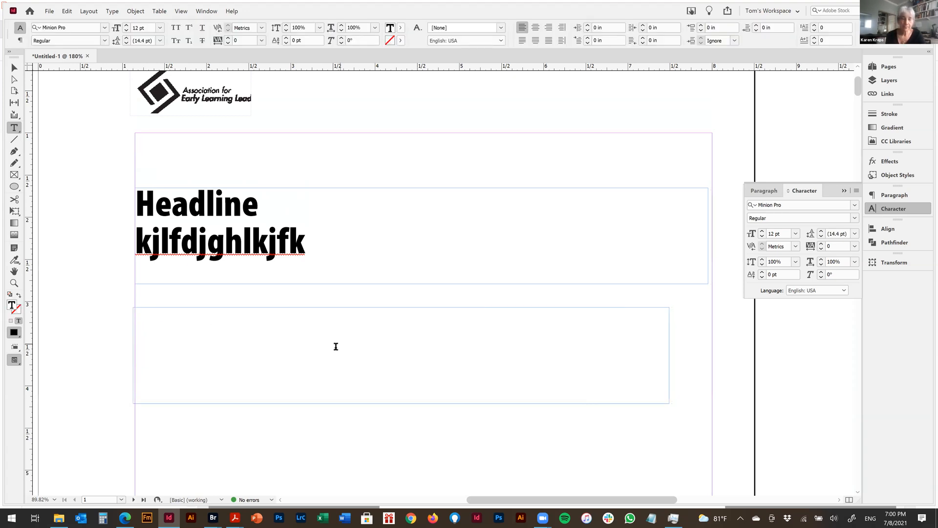
{"action": "type", "text": "Body text"}
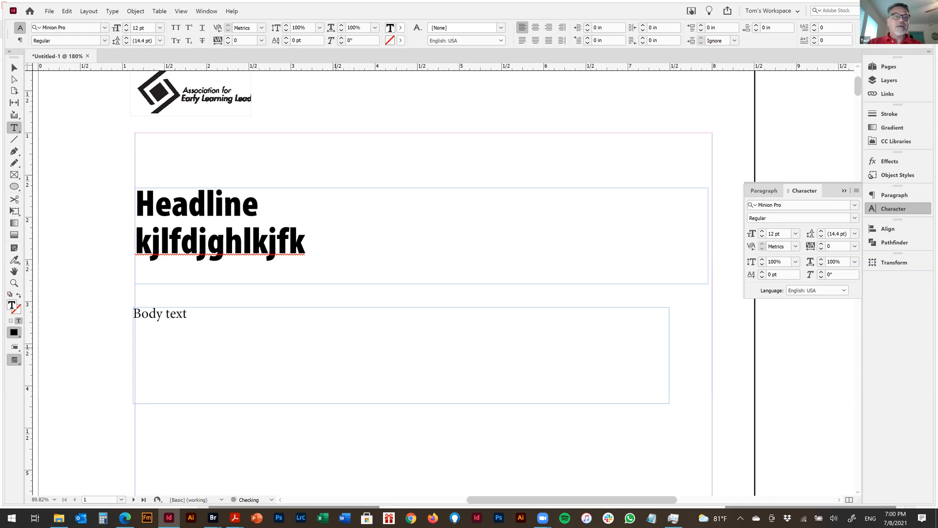
{"action": "left_click", "coordinate": [14, 68]}
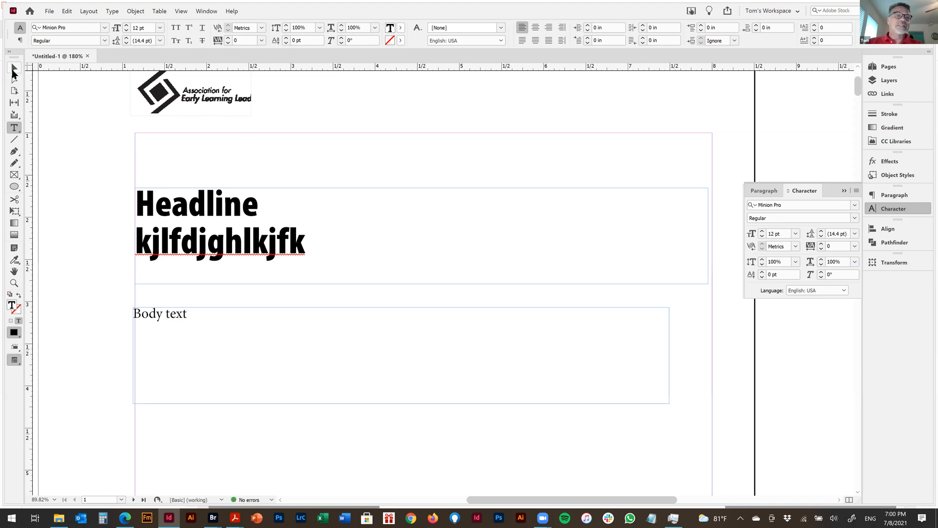
{"action": "left_click_drag", "start_coordinate": [133, 355], "coordinate": [135, 356]}
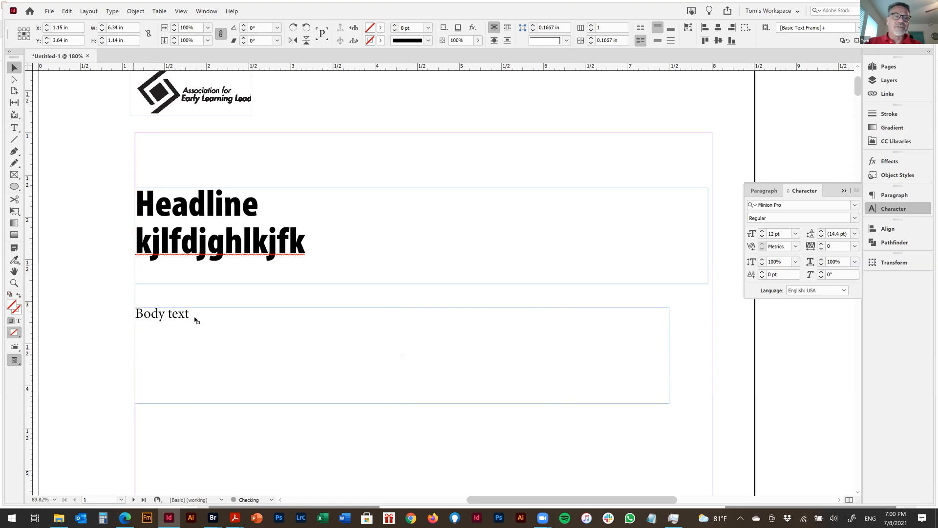
Step: Move both text frames up about 0.2 in and shift the body text frame back down to about Y 3.61 in
{"action": "left_click", "coordinate": [272, 240], "text": "shift"}
{"action": "mouse_move", "coordinate": [272, 239]}
{"action": "left_mouse_down"}
{"action": "mouse_move", "coordinate": [272, 210]}
{"action": "mouse_move", "coordinate": [277, 227]}
{"action": "left_mouse_up"}
{"action": "left_click", "coordinate": [167, 306]}
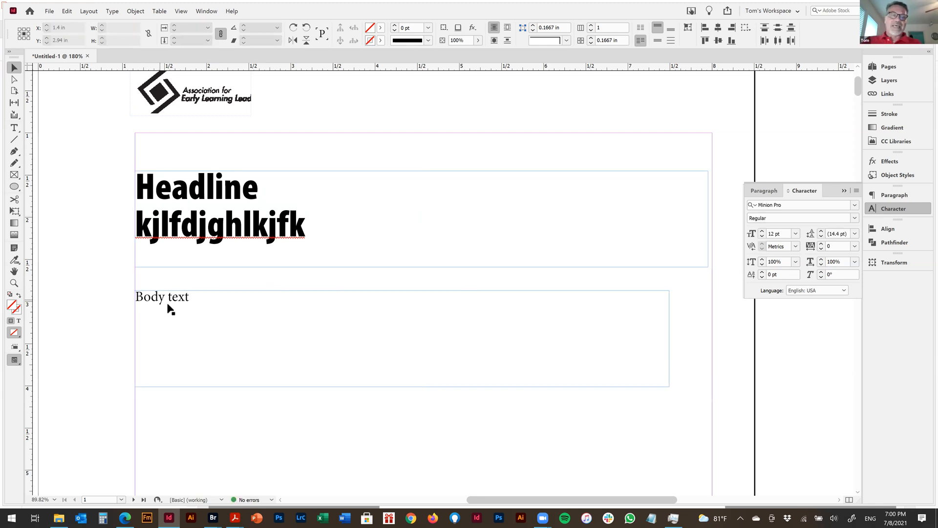
{"action": "left_click_drag", "start_coordinate": [174, 304], "coordinate": [174, 315]}
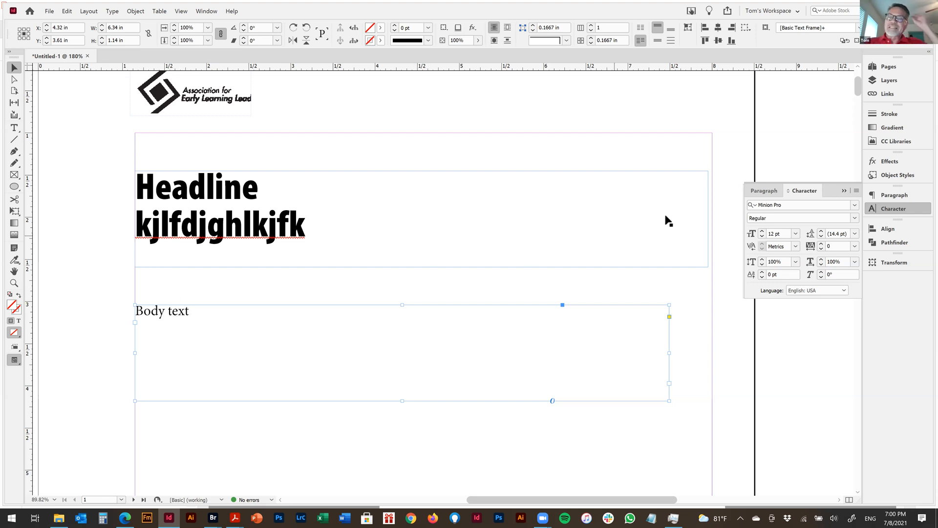
Step: Undock the Character and Paragraph panels and stack them as one floating group over the page
{"action": "left_click_drag", "start_coordinate": [807, 190], "coordinate": [619, 100]}
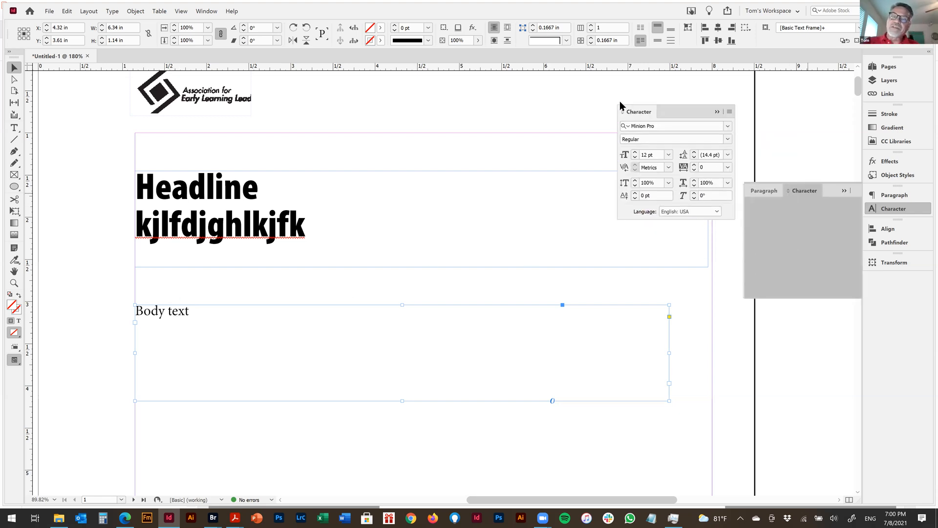
{"action": "left_click", "coordinate": [774, 192]}
{"action": "left_click_drag", "start_coordinate": [765, 191], "coordinate": [612, 221]}
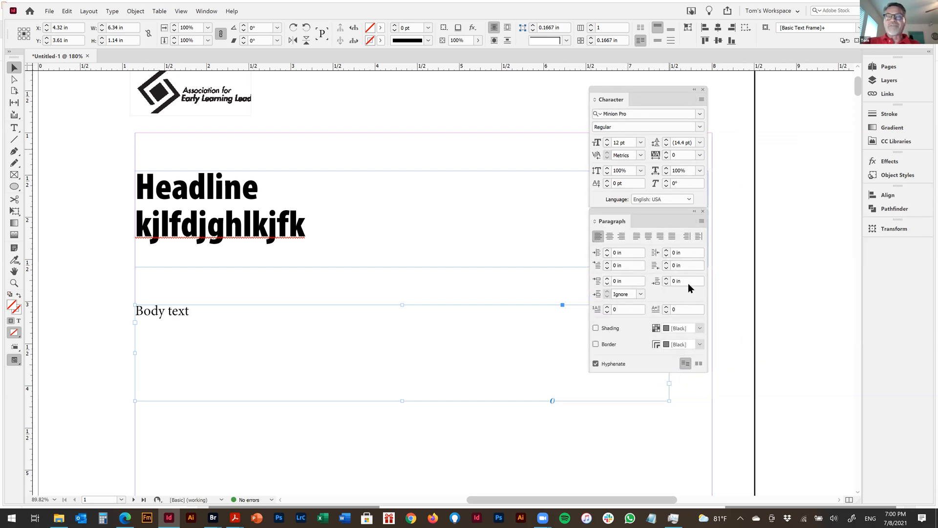
Step: Look through the extra options of the Character and Paragraph panels and detach the Paragraph panel from the Character panel
{"action": "left_click", "coordinate": [701, 100]}
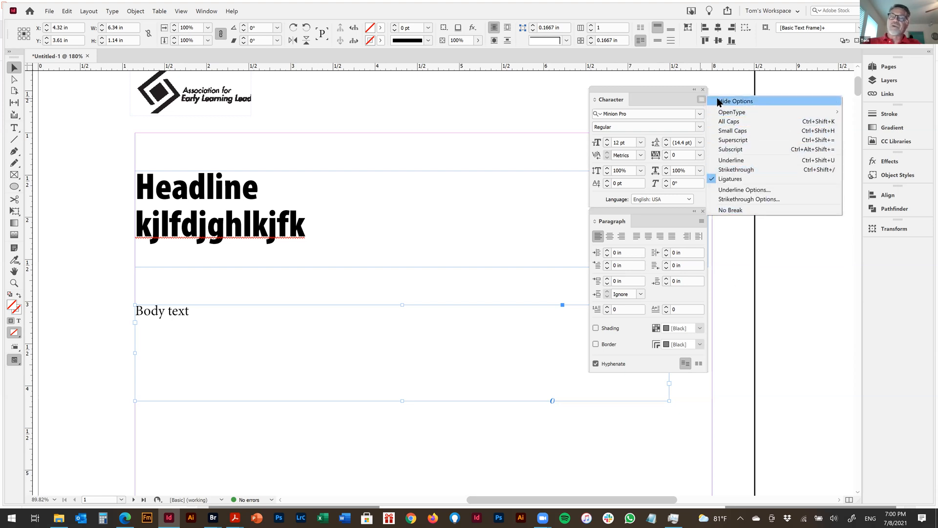
{"action": "left_click", "coordinate": [700, 220]}
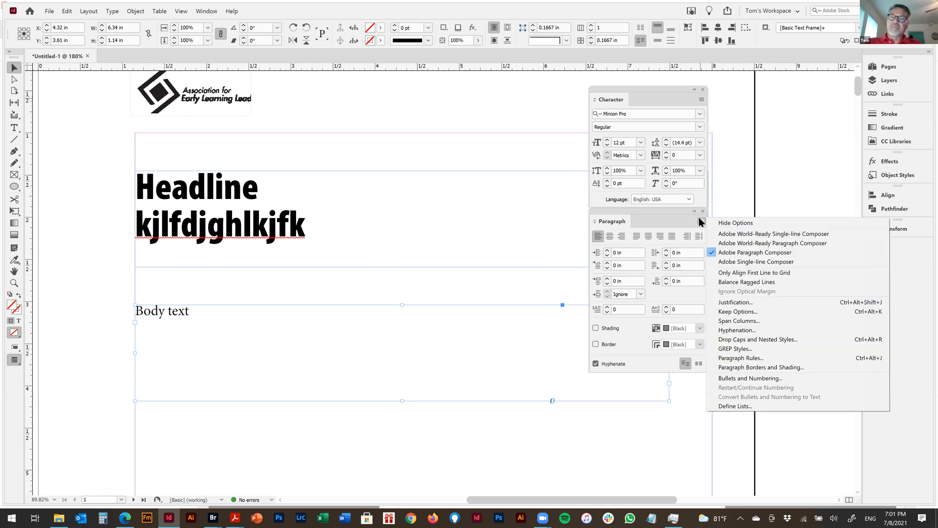
{"action": "left_click", "coordinate": [662, 97]}
{"action": "left_click_drag", "start_coordinate": [676, 211], "coordinate": [677, 218]}
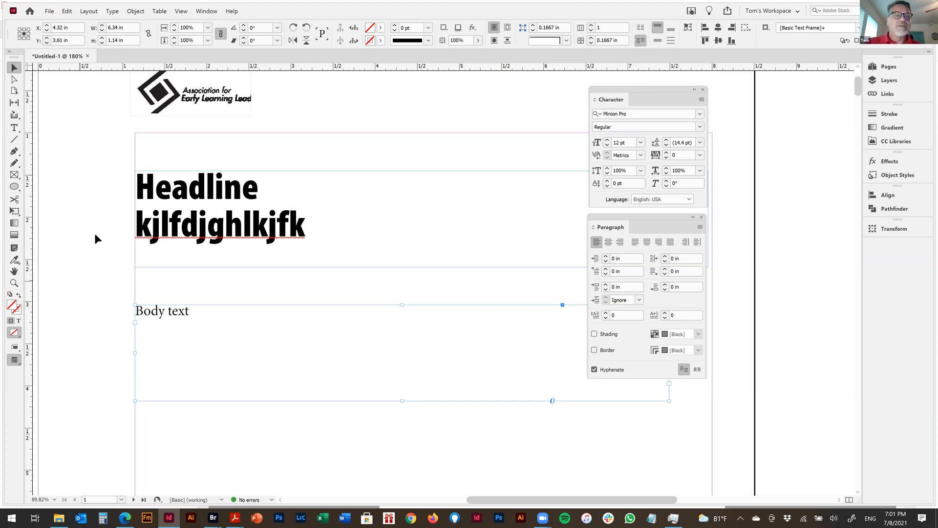
Step: Extend the body text with "lkjd fg;lksjd" and add the filler paragraphs "f", "g;lskd f;lksd glk lfd" and "; sdflgk jl;k lkfdg"
{"action": "double_click", "coordinate": [178, 311]}
{"action": "left_click", "coordinate": [194, 311]}
{"action": "type", "text": "lkjd fg;lksjd"}
{"action": "key", "text": "Return"}
{"action": "type", "text": "f"}
{"action": "key", "text": "Return"}
{"action": "type", "text": "g;lskd f;lksd glk lfd"}
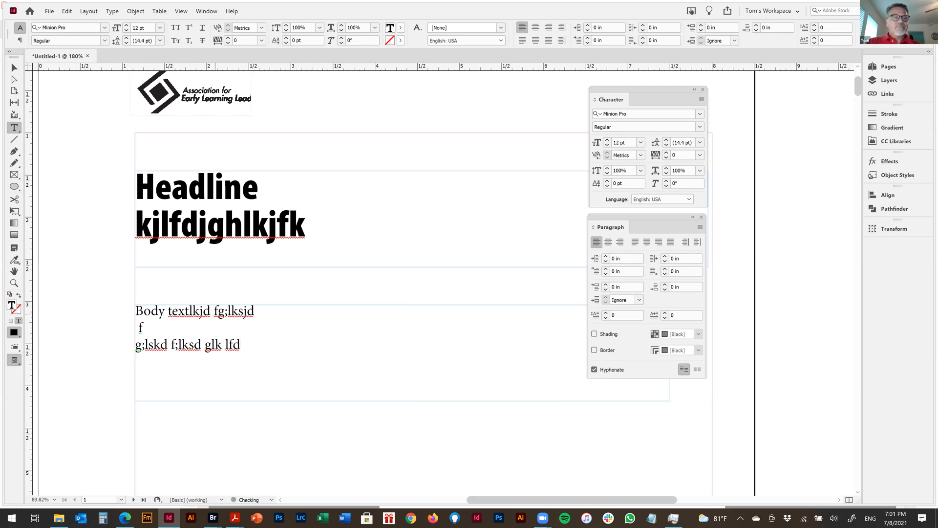
{"action": "key", "text": "Return"}
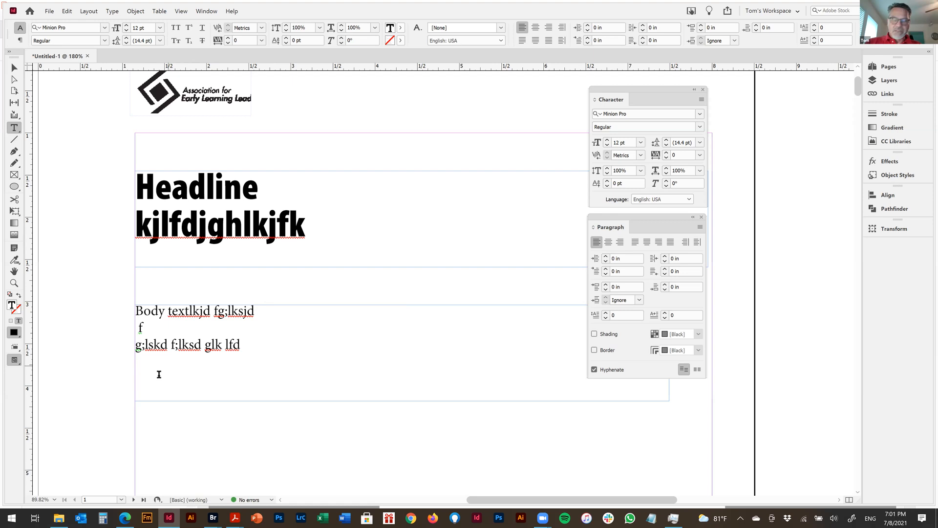
{"action": "type", "text": "; sdflgk jl;k lkfdg"}
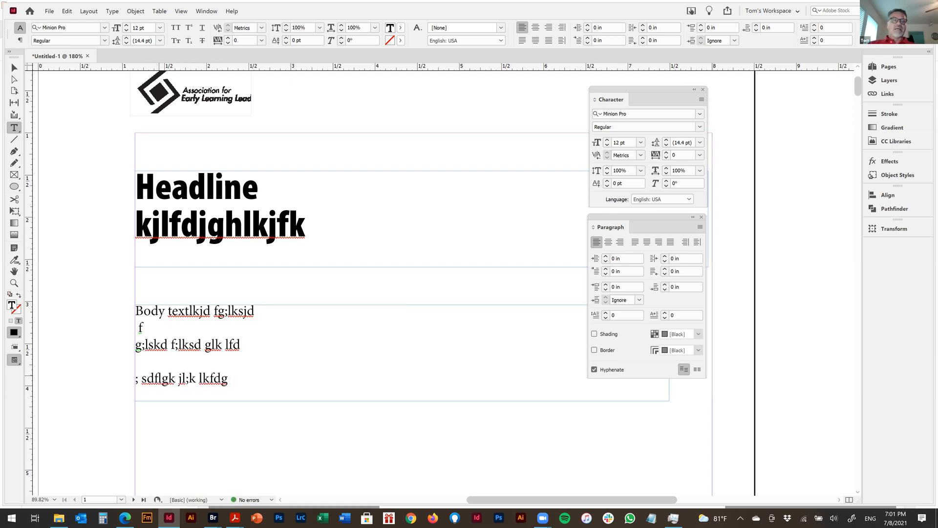
Step: Set the leading of all the body text to 18 pt
{"action": "key", "text": "Up"}
{"action": "key", "text": "Up"}
{"action": "key", "text": "Up"}
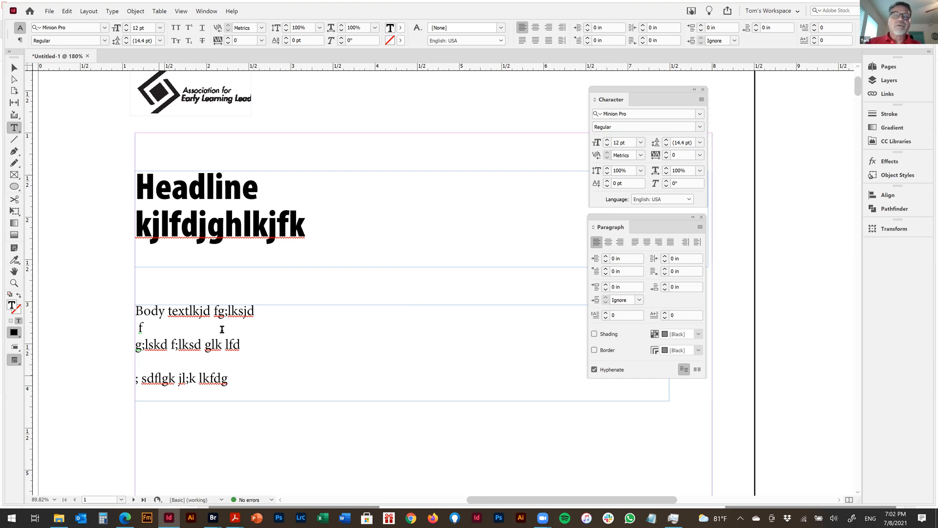
{"action": "left_click", "coordinate": [161, 40]}
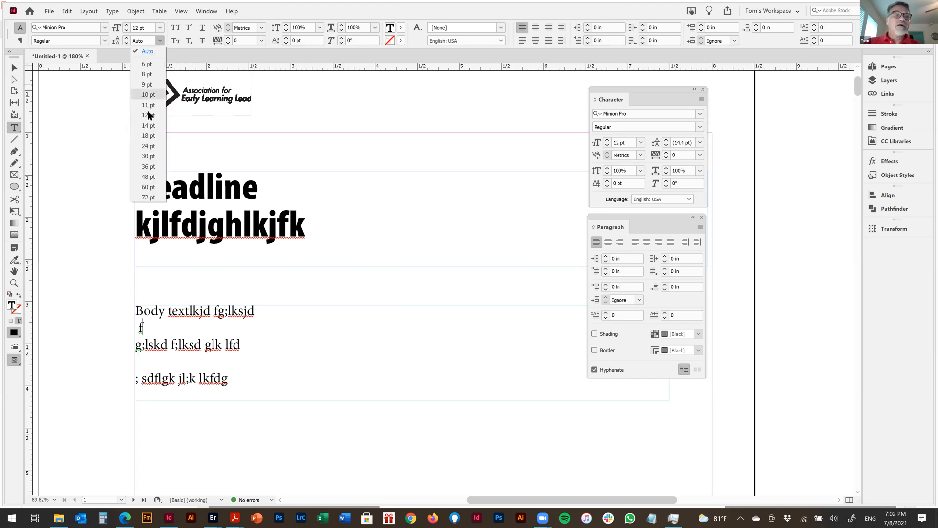
{"action": "left_click", "coordinate": [148, 136]}
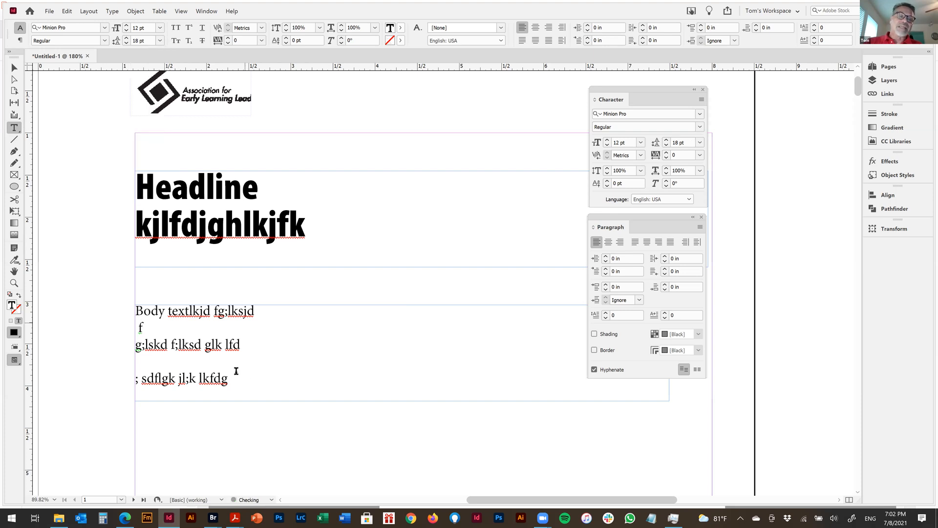
{"action": "key", "text": "ctrl+a"}
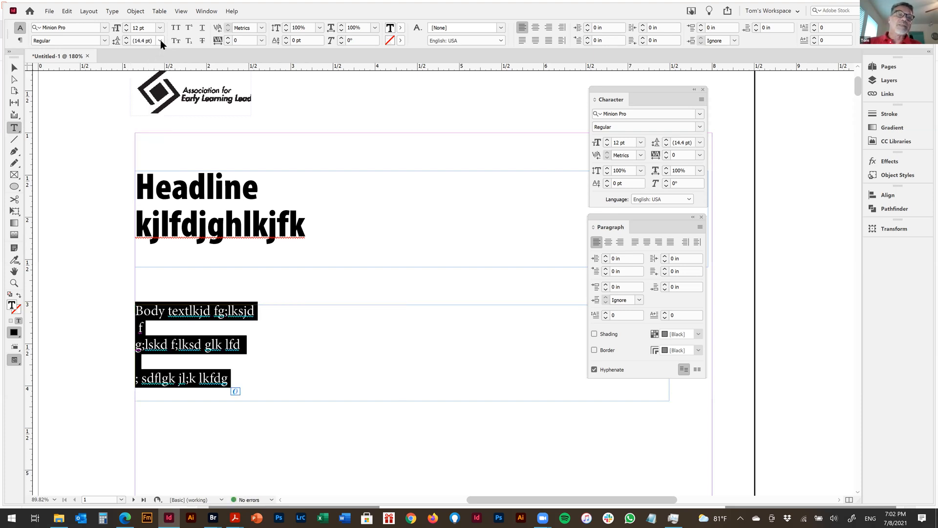
{"action": "left_click", "coordinate": [160, 40]}
{"action": "left_click", "coordinate": [148, 135]}
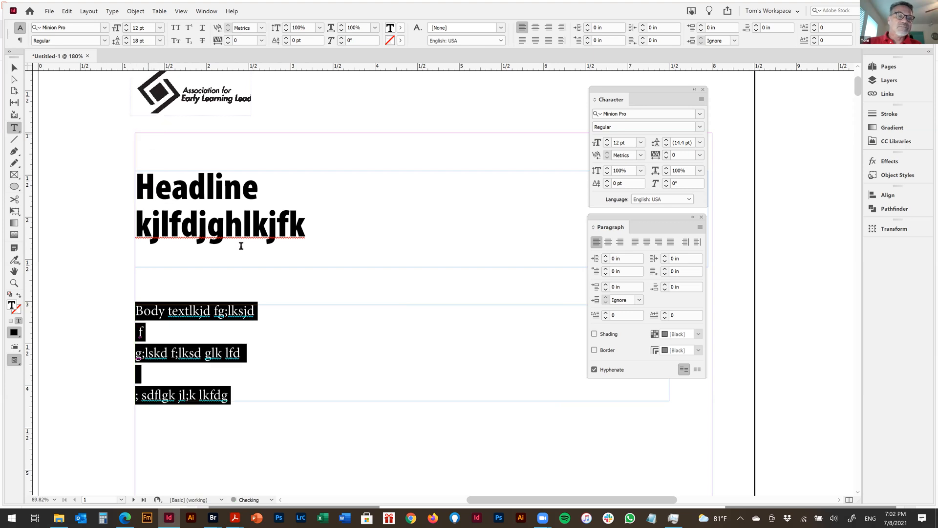
{"action": "left_click", "coordinate": [317, 377]}
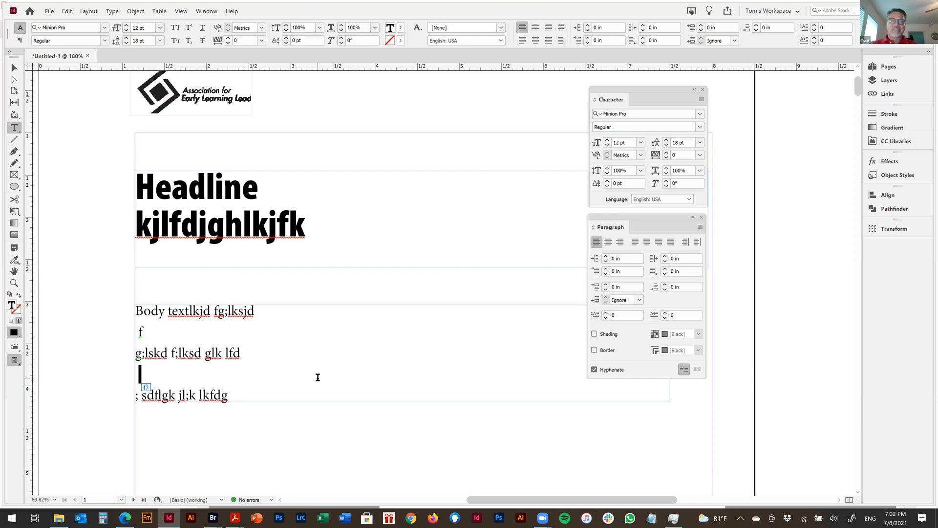
Step: Place the text cursor in the headline, open the Paragraph Styles panel and arrange the Character and Paragraph panels beside it
{"action": "left_click", "coordinate": [306, 239]}
{"action": "key", "text": "ctrl+a"}
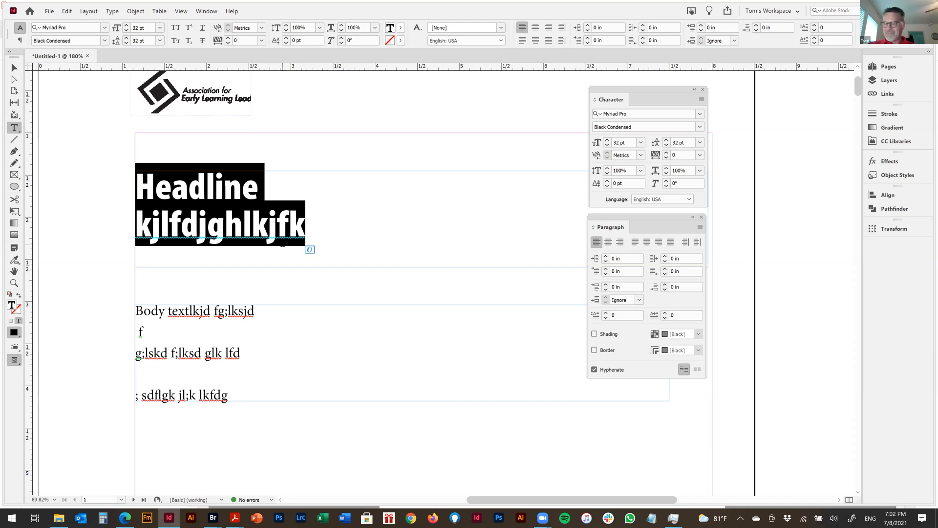
{"action": "left_click", "coordinate": [224, 195]}
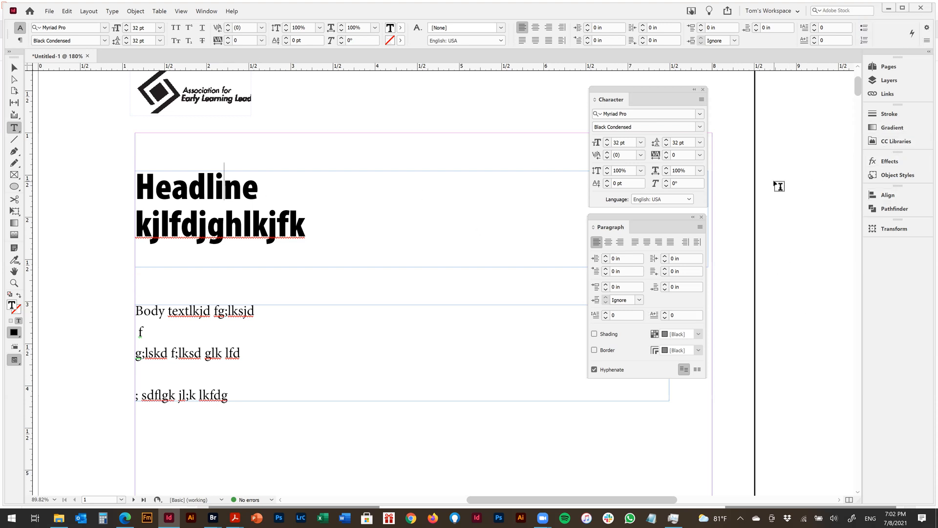
{"action": "key", "text": "F11"}
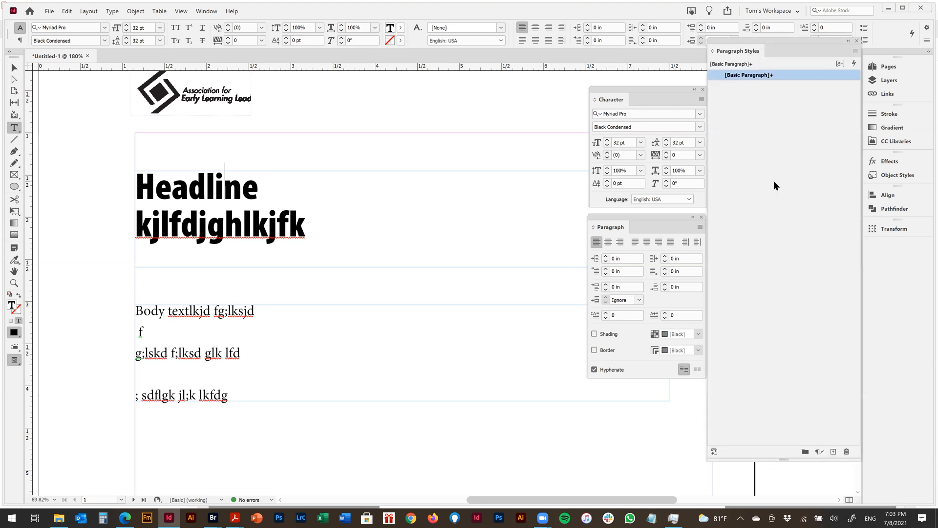
{"action": "left_click_drag", "start_coordinate": [653, 87], "coordinate": [631, 78]}
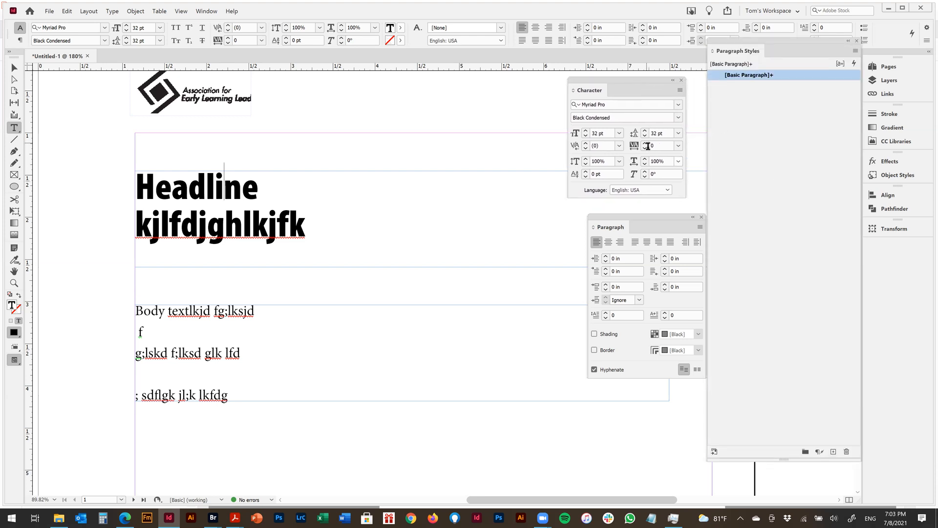
{"action": "left_click_drag", "start_coordinate": [652, 215], "coordinate": [646, 211]}
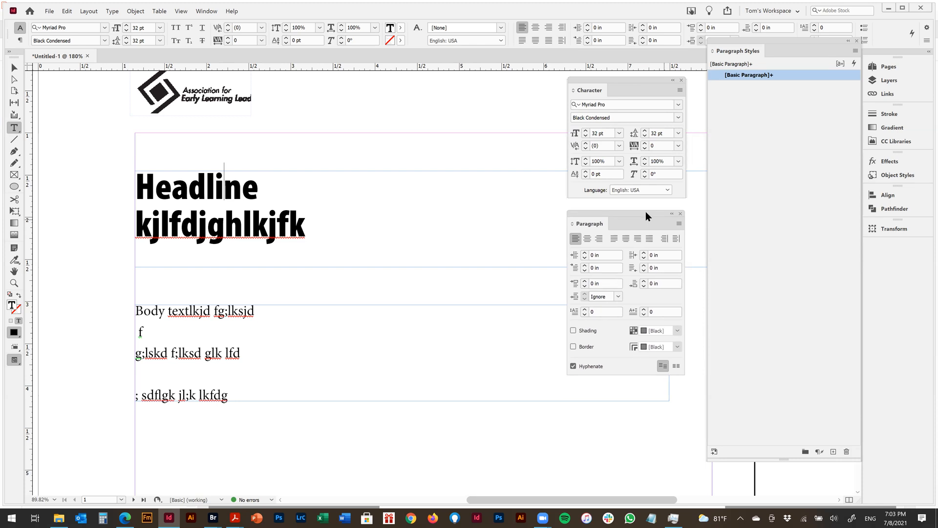
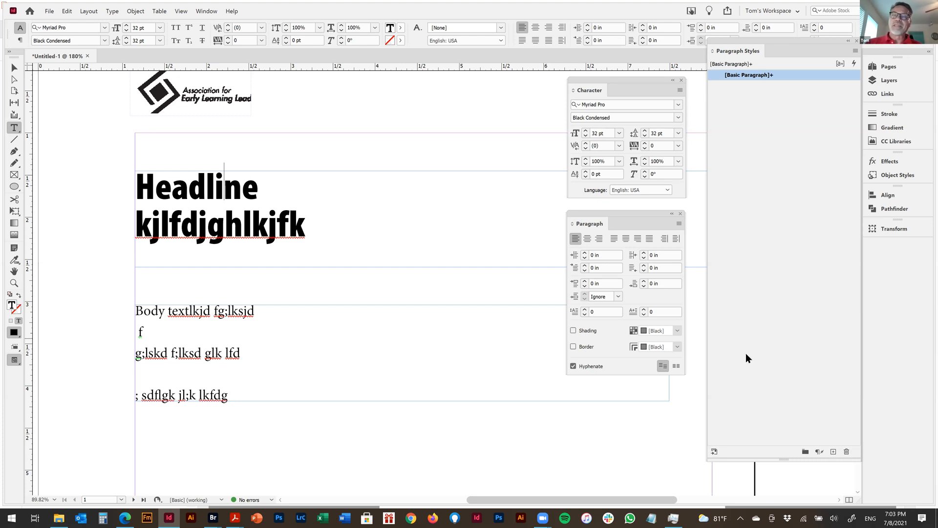
{"action": "left_click_drag", "start_coordinate": [773, 43], "coordinate": [762, 40]}
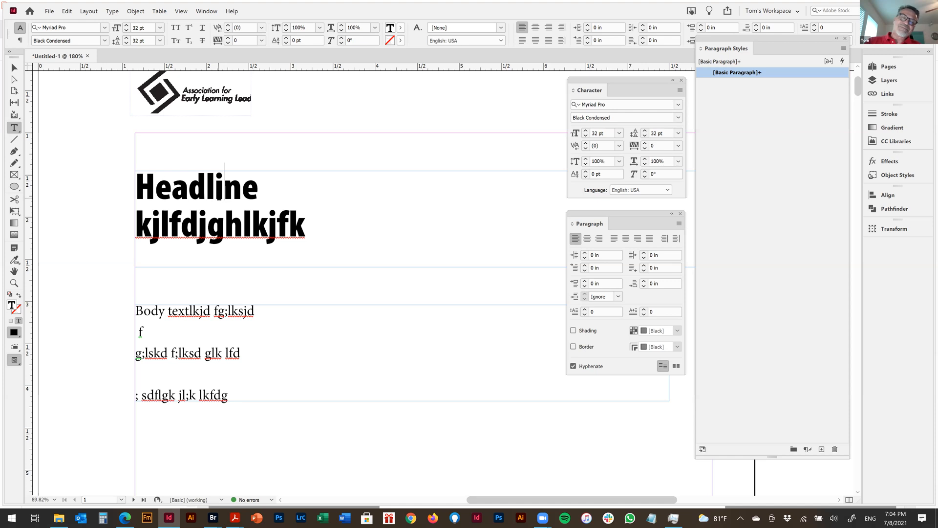
Step: Create a paragraph style from the "Headline" line, apply it to that line and name it "Headline 1"
{"action": "triple_click", "coordinate": [197, 194]}
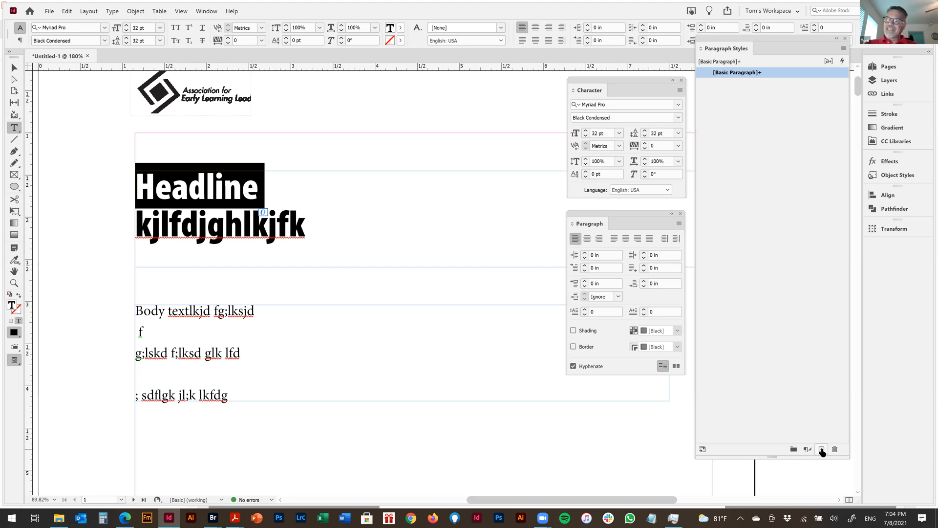
{"action": "left_click", "coordinate": [822, 449]}
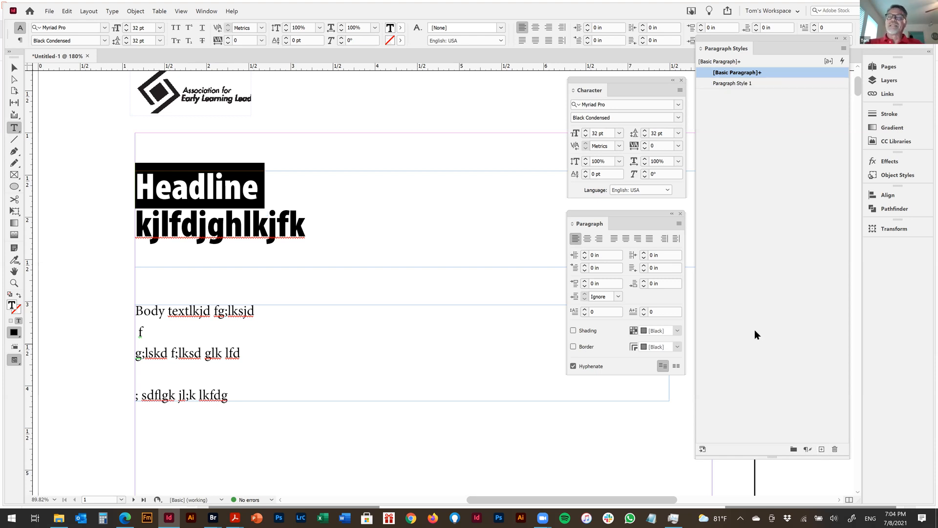
{"action": "left_click", "coordinate": [735, 83]}
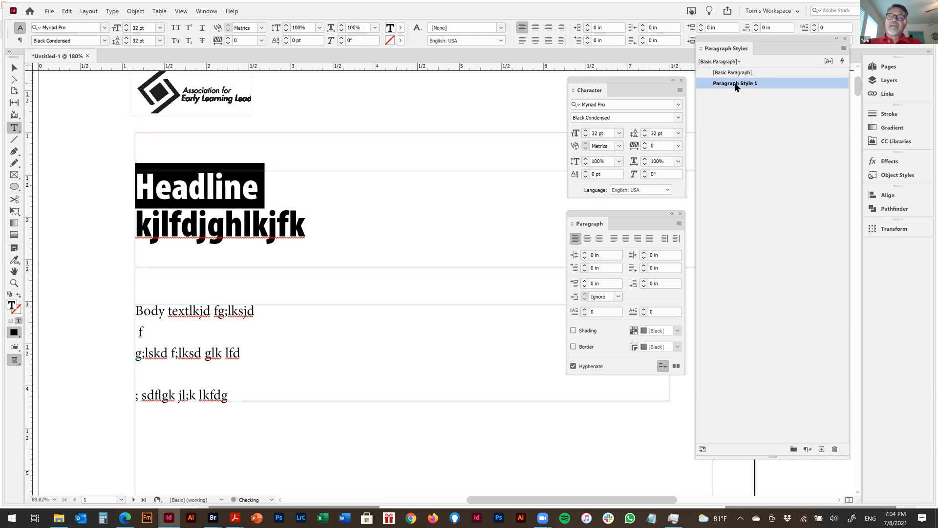
{"action": "double_click", "coordinate": [736, 84]}
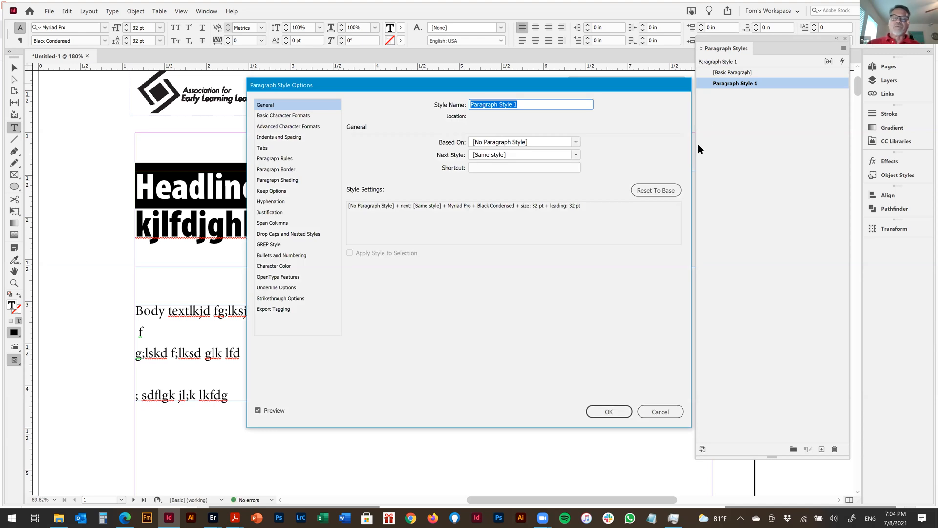
{"action": "type", "text": "Headl"}
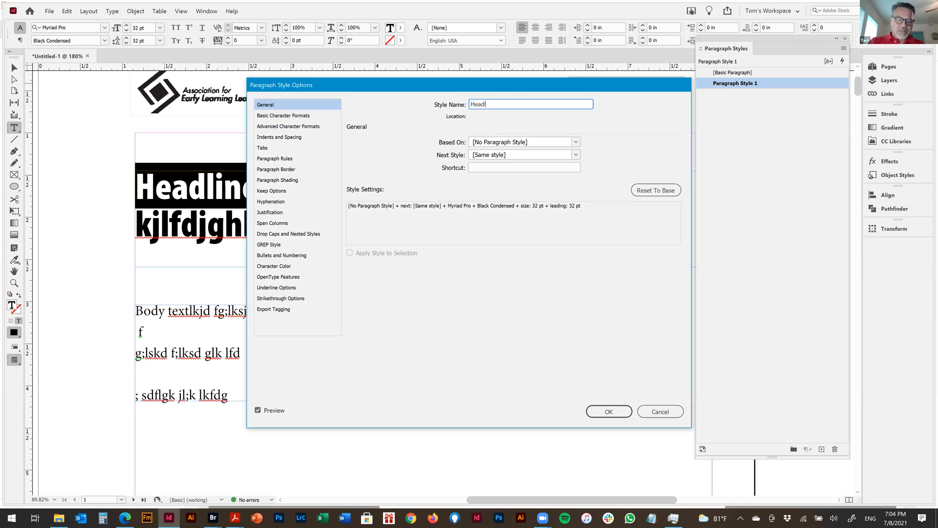
{"action": "type", "text": "ine 1"}
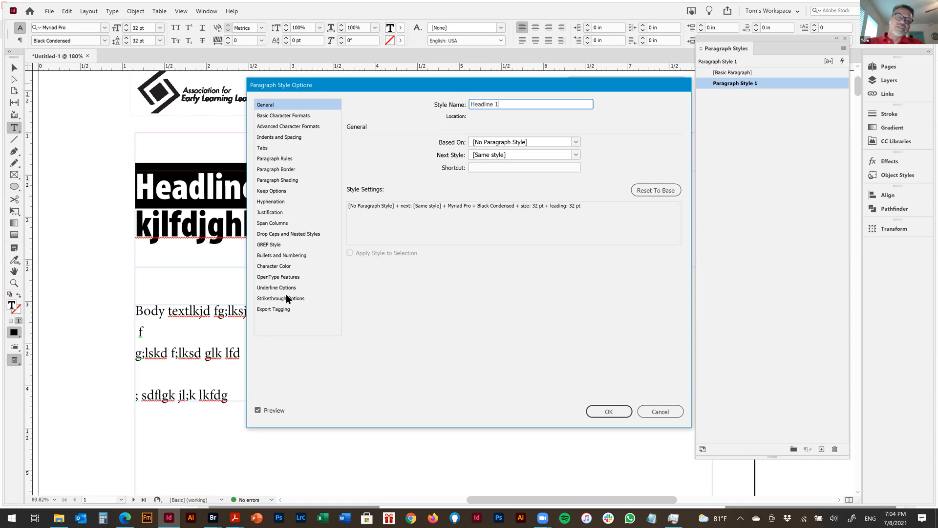
Step: Review the Headline 1 style's settings from Basic Character Formats through Paragraph Shading and save the style
{"action": "left_click", "coordinate": [297, 116]}
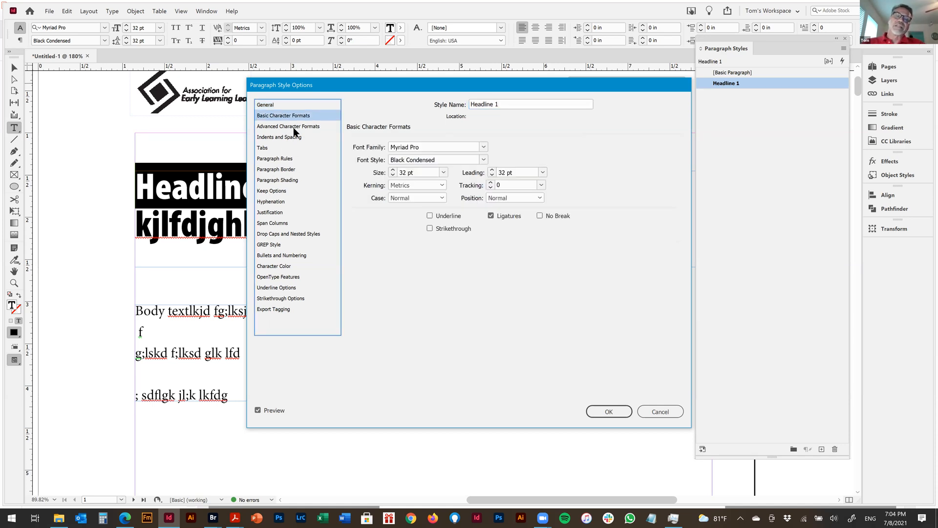
{"action": "left_click", "coordinate": [294, 130]}
{"action": "left_click", "coordinate": [289, 138]}
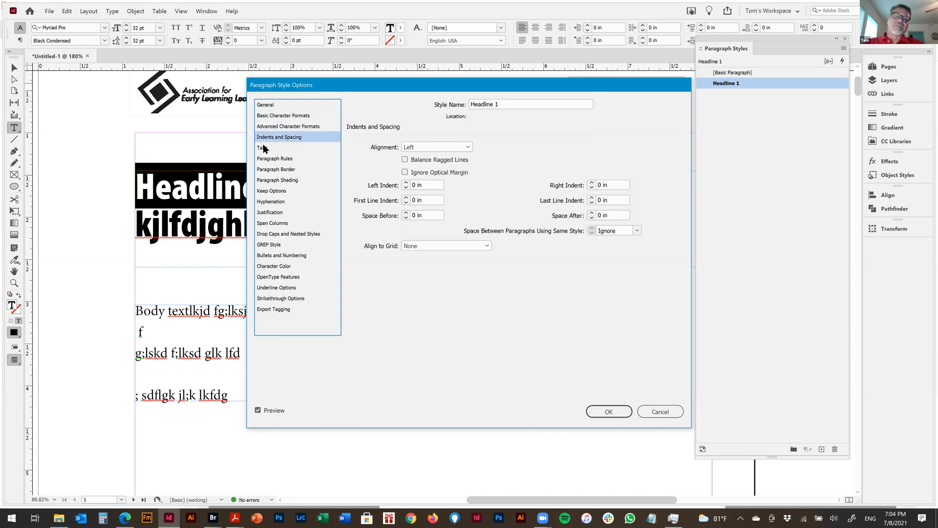
{"action": "left_click", "coordinate": [264, 148]}
{"action": "left_click", "coordinate": [268, 159]}
{"action": "left_click", "coordinate": [281, 170]}
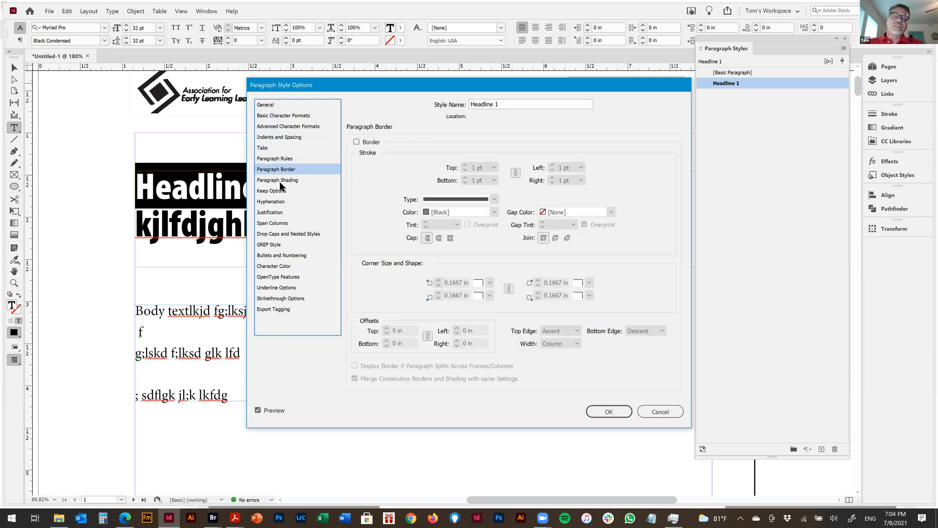
{"action": "left_click", "coordinate": [281, 182]}
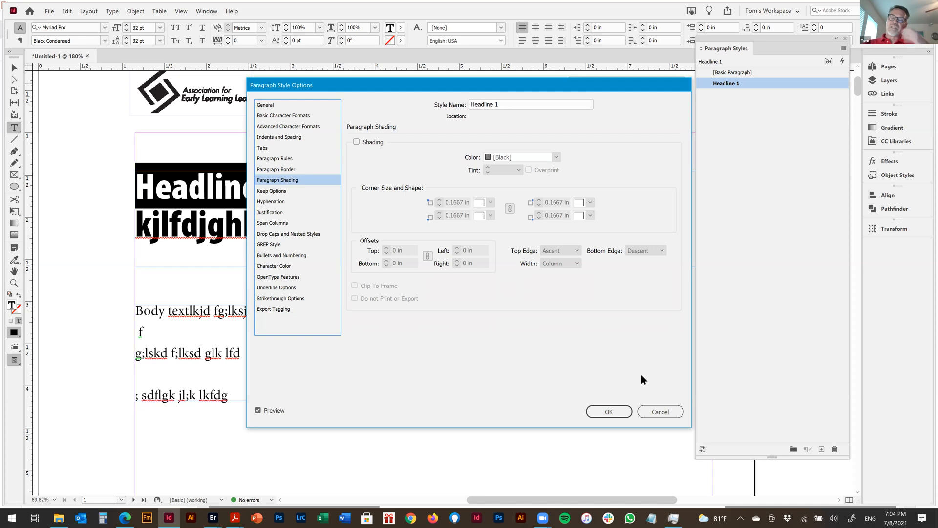
{"action": "left_click", "coordinate": [608, 412]}
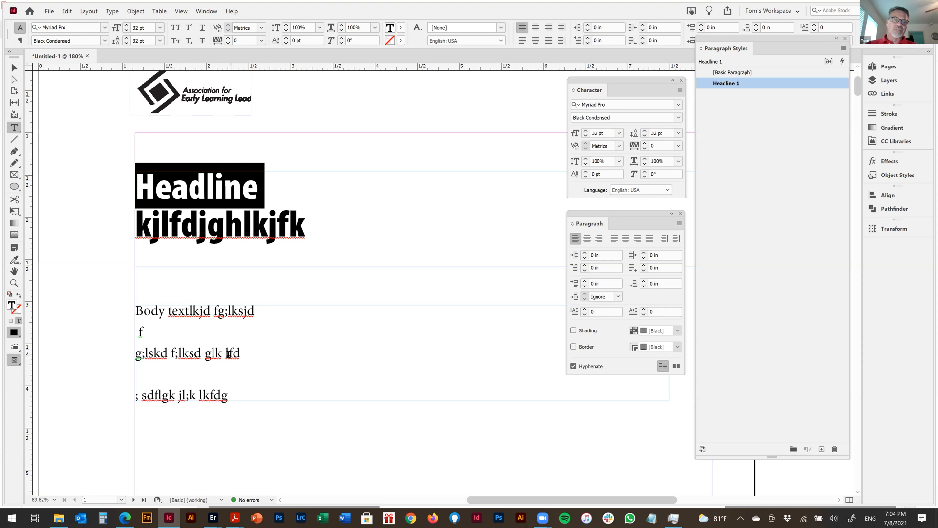
Step: Create a paragraph style named "Body text" from the first body line's formatting and apply it to the selection
{"action": "left_click", "coordinate": [216, 351]}
{"action": "key", "text": "ctrl+a"}
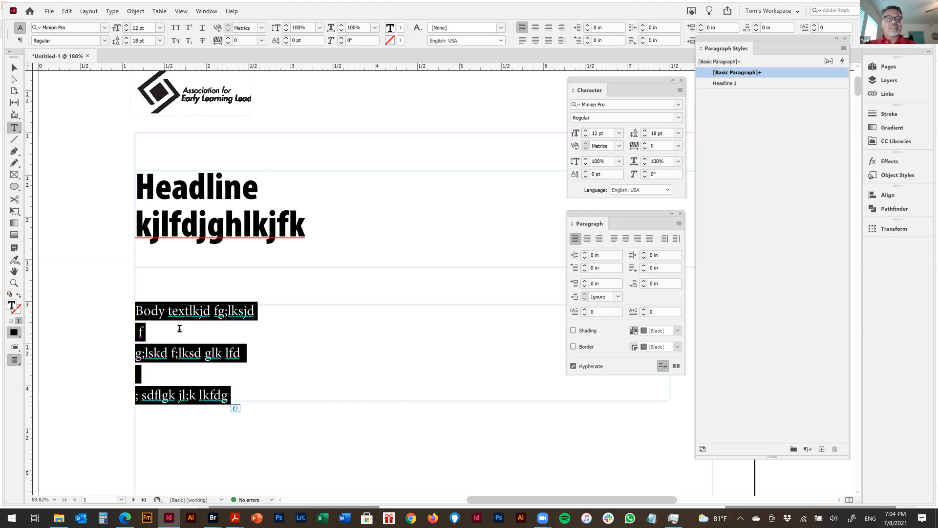
{"action": "left_click", "coordinate": [186, 313]}
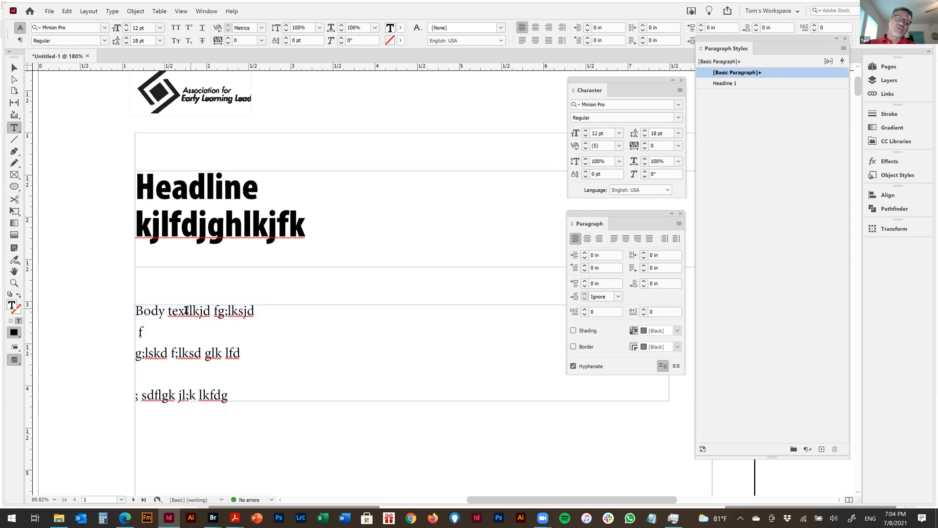
{"action": "mouse_move", "coordinate": [213, 313]}
{"action": "left_mouse_down"}
{"action": "mouse_move", "coordinate": [178, 313]}
{"action": "mouse_move", "coordinate": [200, 313]}
{"action": "left_mouse_up"}
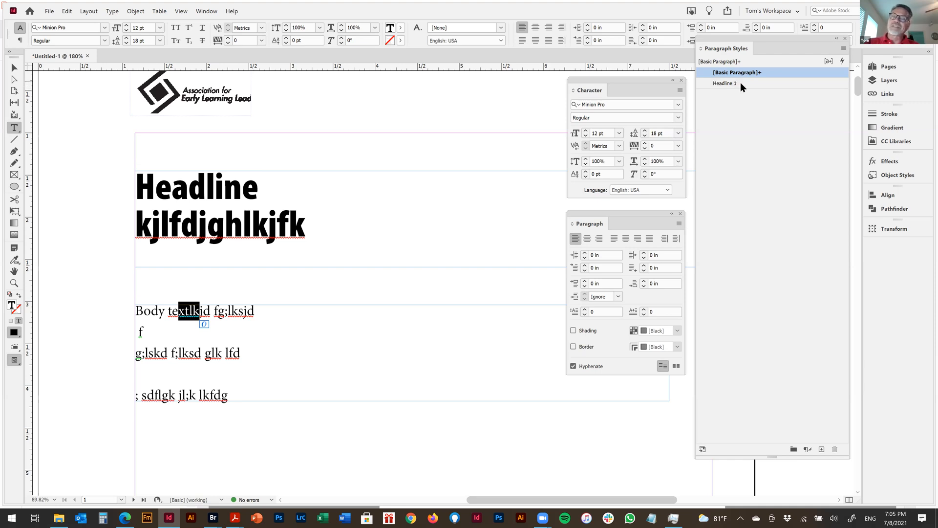
{"action": "left_click", "coordinate": [821, 448], "text": "alt"}
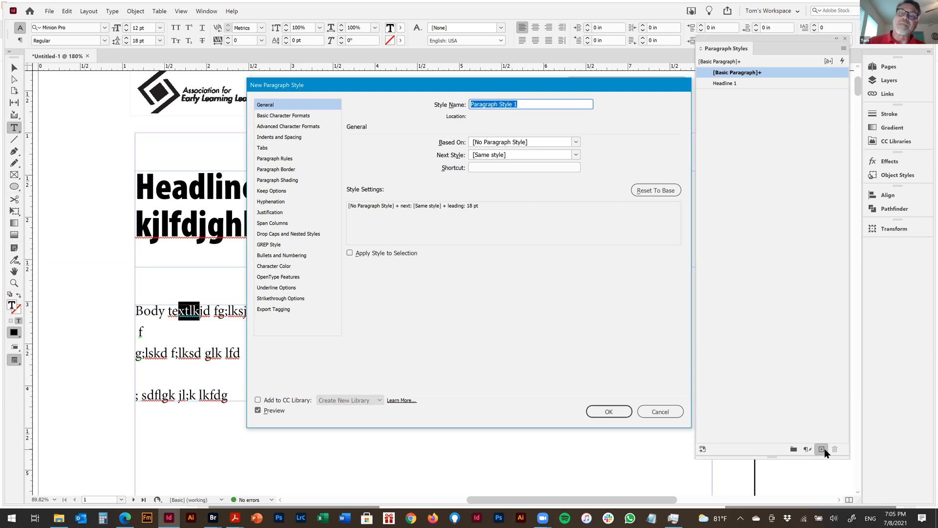
{"action": "type", "text": "B"}
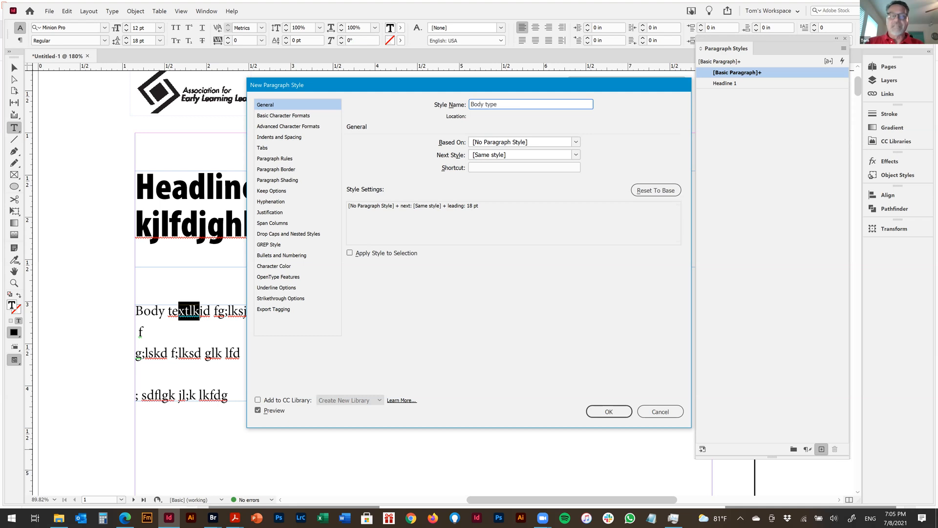
{"action": "type", "text": "ody typ"}
{"action": "key", "text": "BackSpace"}
{"action": "key", "text": "BackSpace"}
{"action": "key", "text": "BackSpace"}
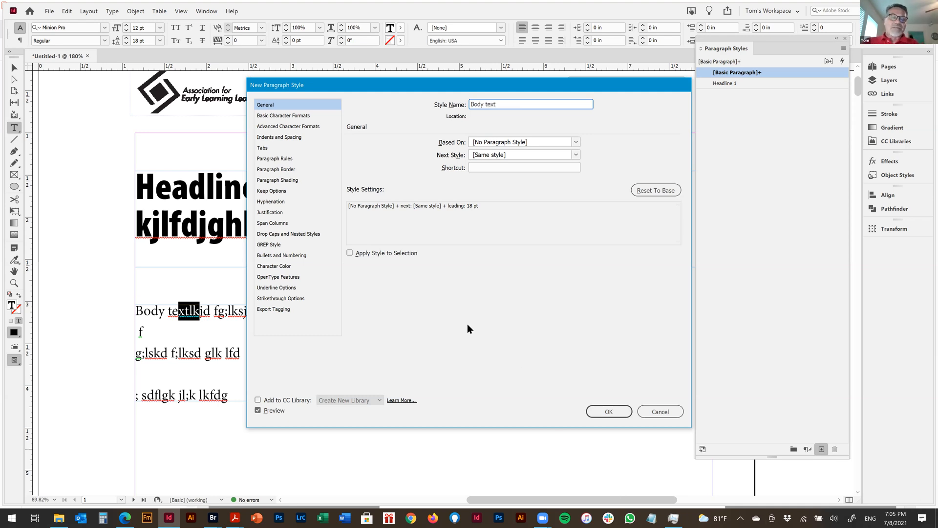
{"action": "left_click", "coordinate": [350, 253]}
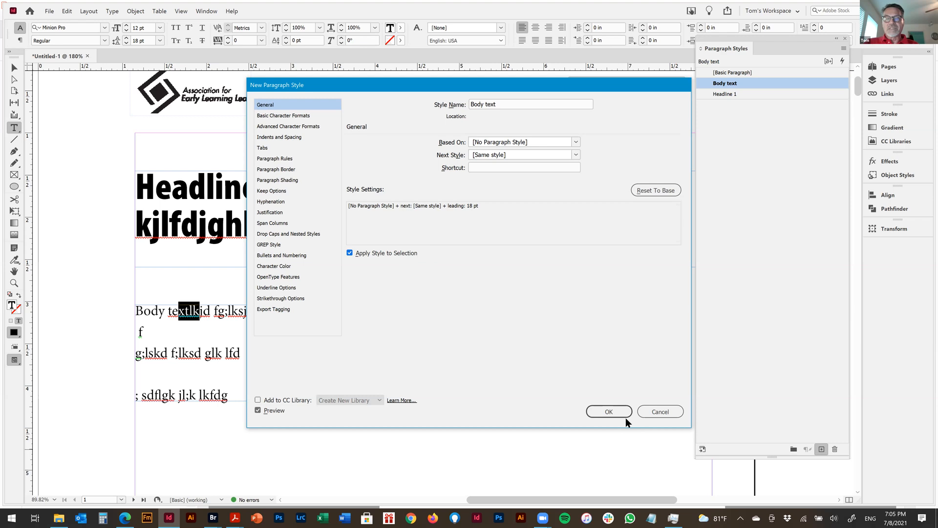
{"action": "left_click", "coordinate": [609, 411]}
Step: Add "kj flkjlsdfkjg s;ldkfj ;lskjg l;skdjgsjd" in a new text frame about 3.22 × 1.46 in below the body text and style it as Headline 1
{"action": "scroll", "coordinate": [415, 381], "scroll_direction": "down", "scroll_amount": 5}
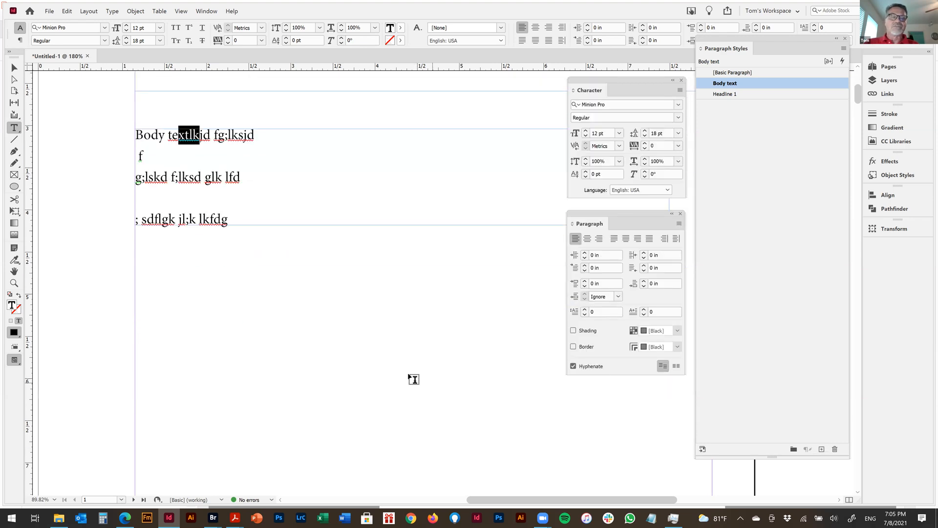
{"action": "left_click_drag", "start_coordinate": [165, 238], "coordinate": [437, 360]}
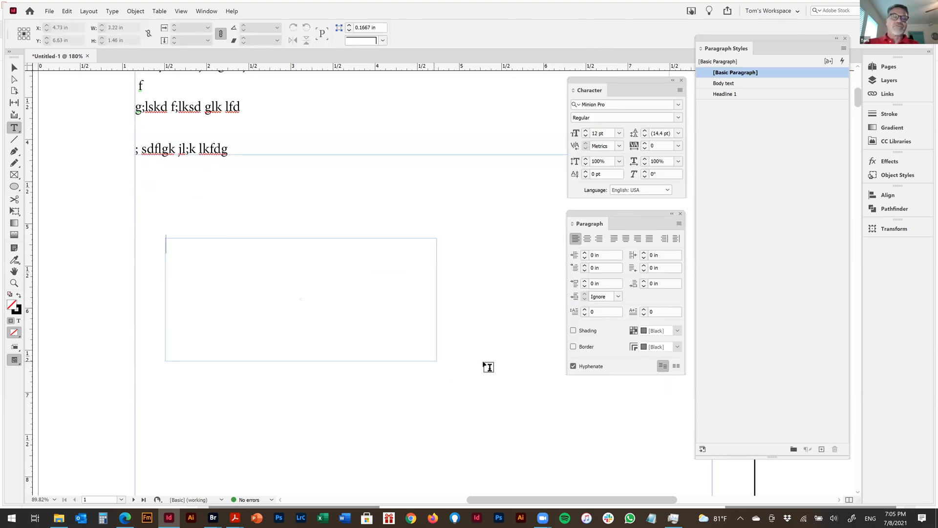
{"action": "type", "text": "kj flkjlsdfkjg s;ldkfj ;lskj"}
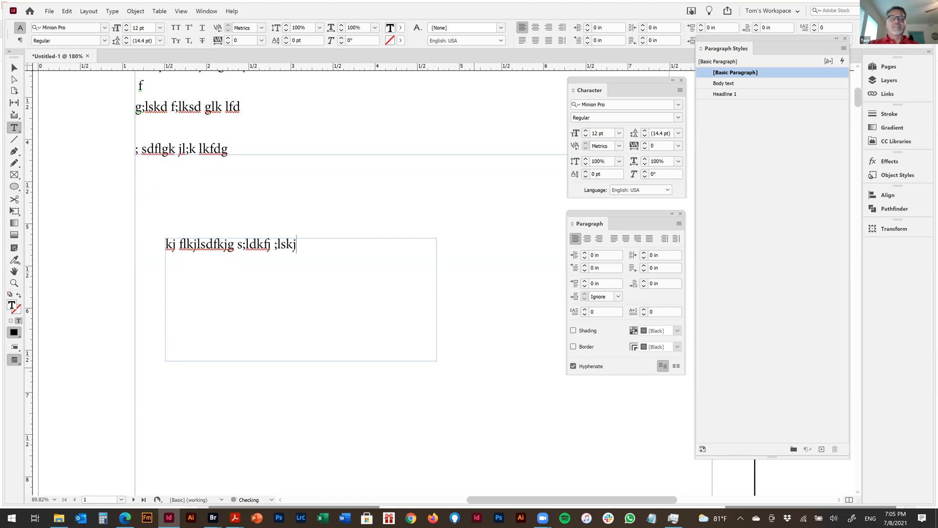
{"action": "type", "text": "g l;skdjgsjd"}
{"action": "left_click", "coordinate": [729, 93]}
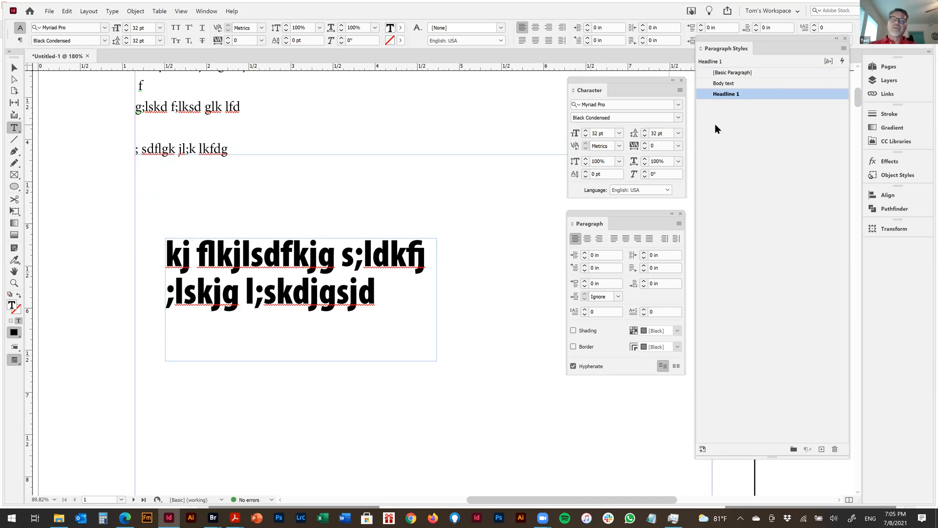
Step: Apply the Headline 1 paragraph style to the whole two-line headline at the top of the page
{"action": "key", "text": "ctrl+a"}
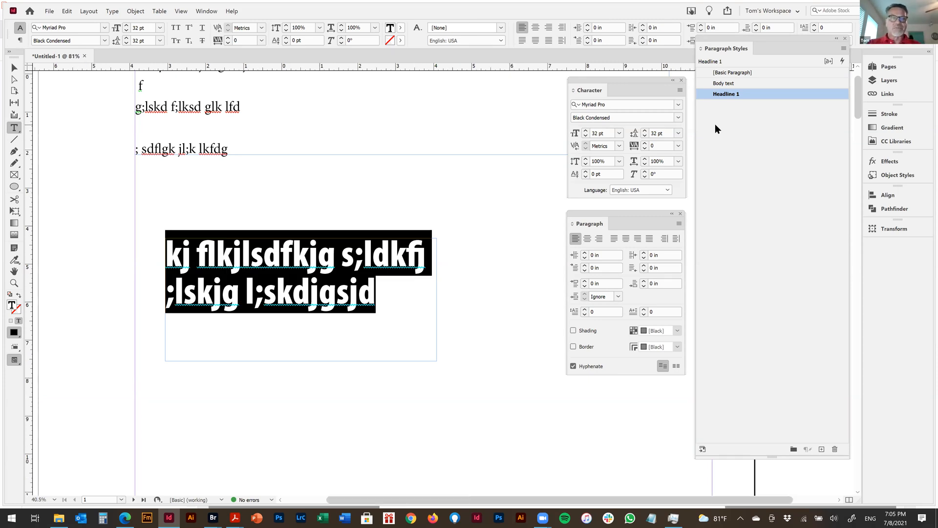
{"action": "key", "text": "ctrl+0"}
{"action": "left_click_drag", "start_coordinate": [400, 152], "coordinate": [281, 121]}
{"action": "type", "text": "Page 1"}
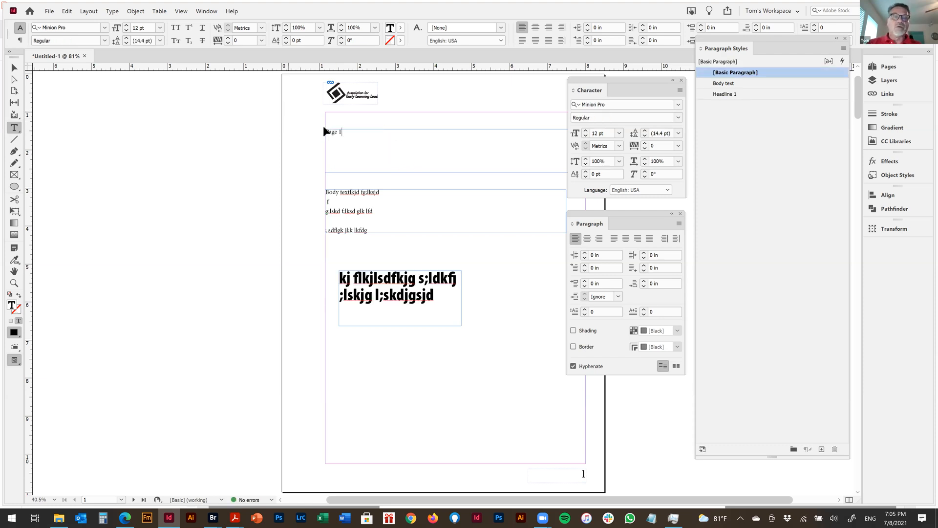
{"action": "key", "text": "ctrl+z"}
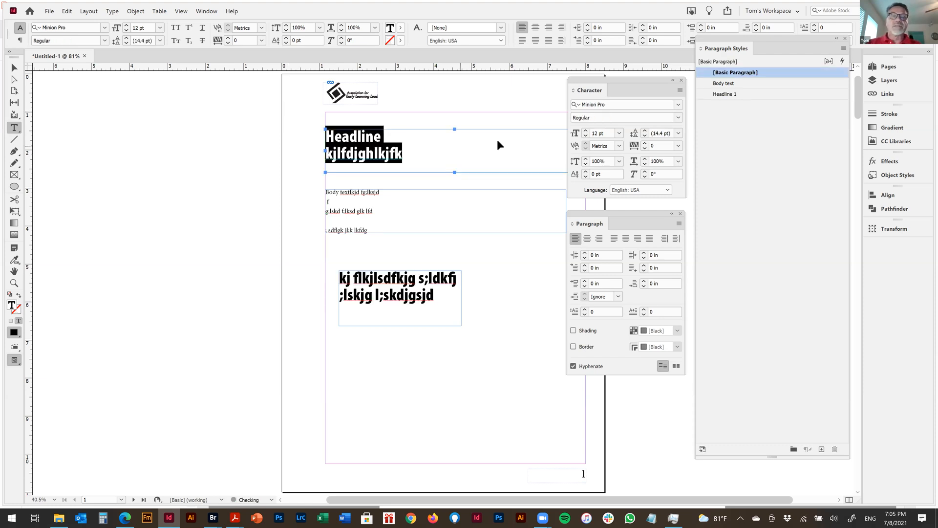
{"action": "left_click", "coordinate": [740, 93]}
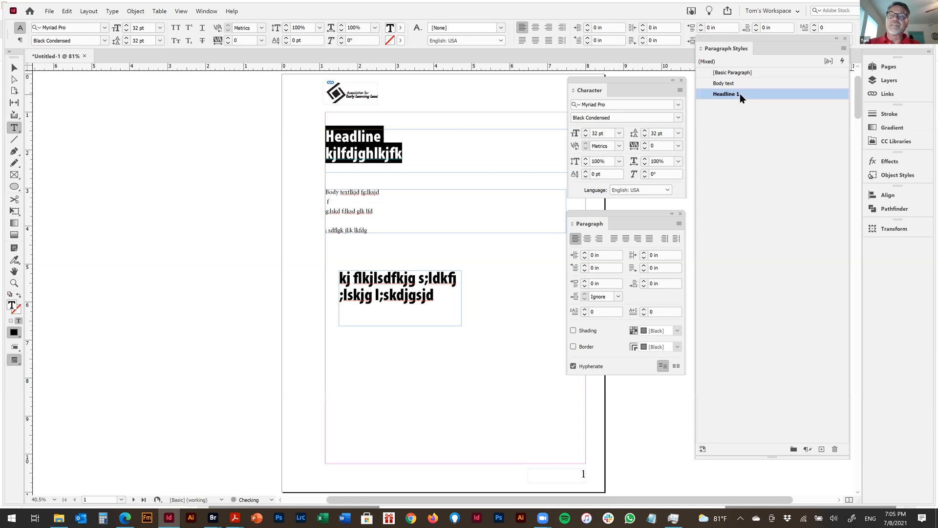
{"action": "left_click", "coordinate": [430, 158]}
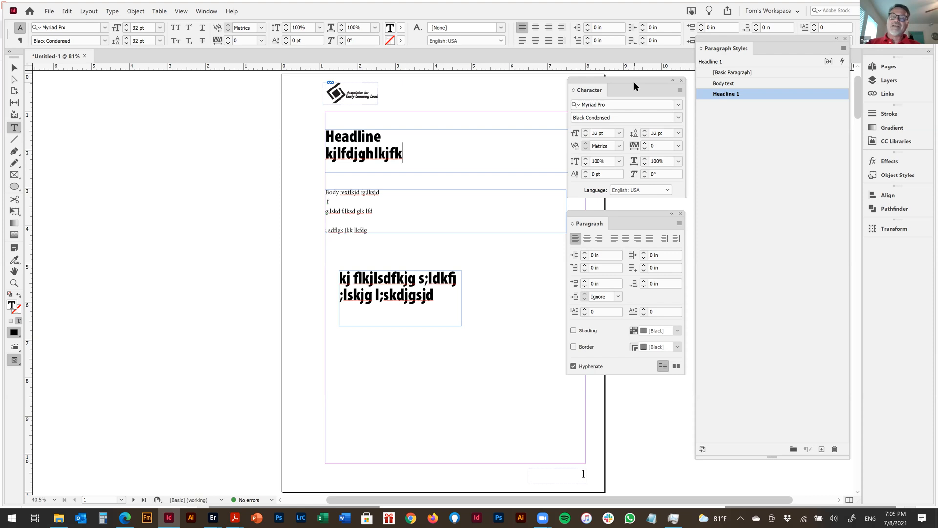
Step: Move the Character and Paragraph panels off the page onto the empty pasteboard beside it
{"action": "left_click_drag", "start_coordinate": [633, 80], "coordinate": [147, 86]}
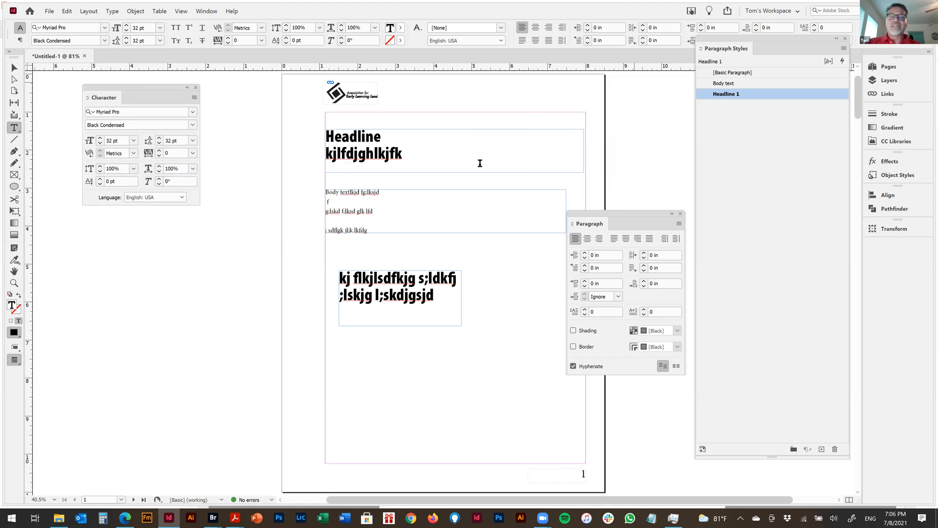
{"action": "left_click_drag", "start_coordinate": [612, 215], "coordinate": [123, 217]}
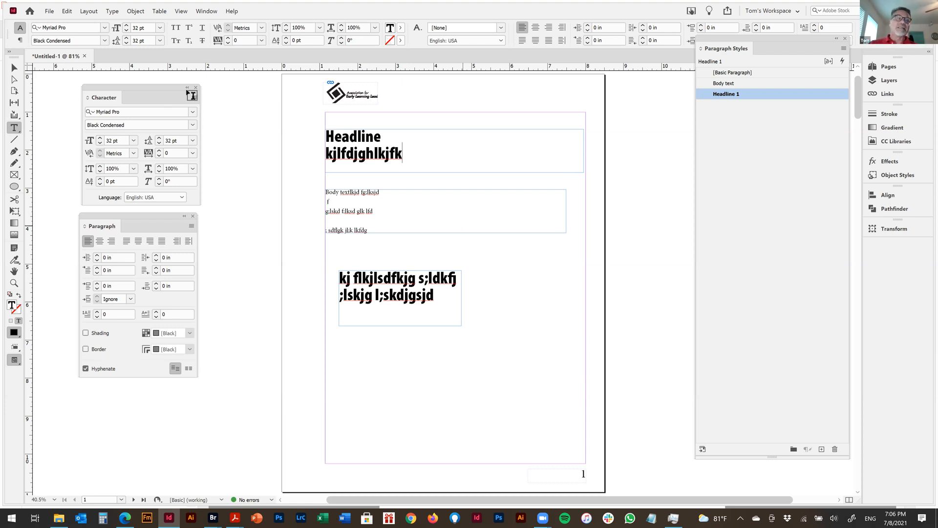
{"action": "key", "text": "Escape"}
{"action": "key", "text": "ctrl+space"}
{"action": "left_click_drag", "start_coordinate": [292, 93], "coordinate": [525, 377]}
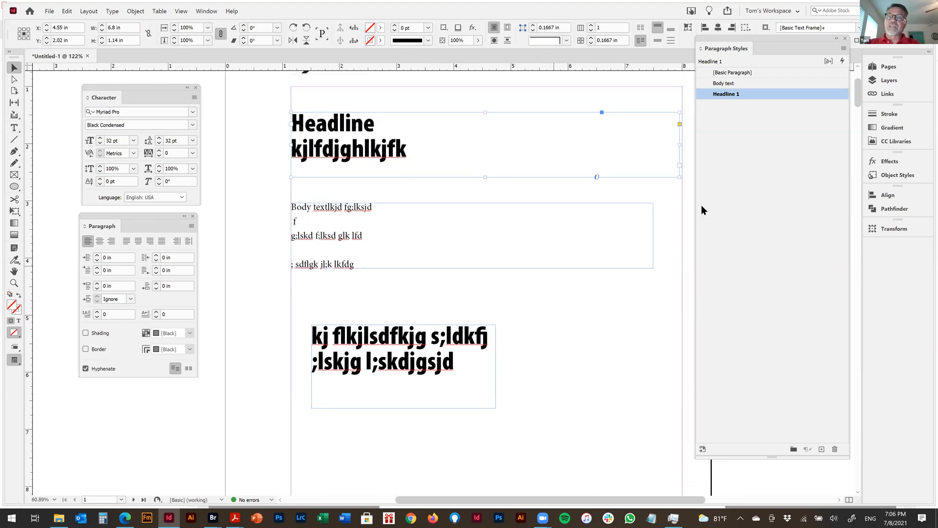
Step: With nothing selected, preview Timberline and Rockwell as the Headline 1 style's font family, and discard the style changes
{"action": "double_click", "coordinate": [761, 92]}
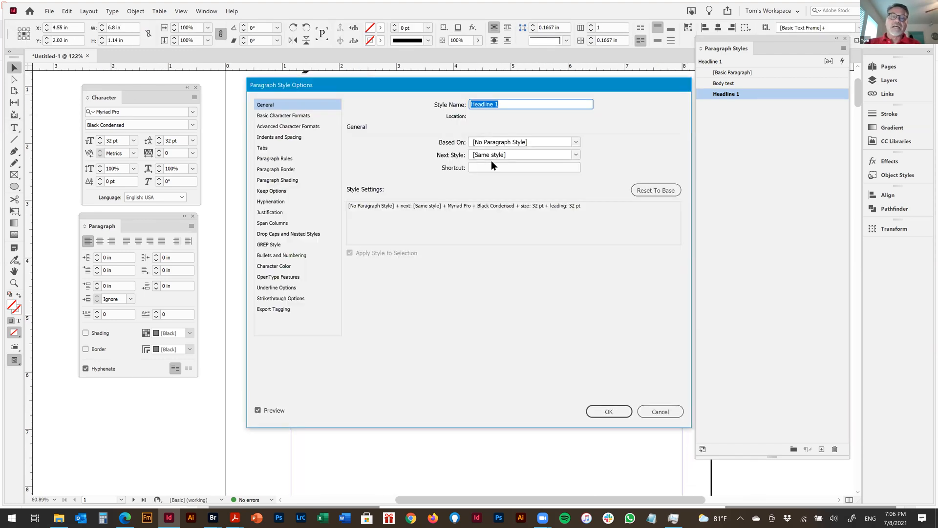
{"action": "key", "text": "Escape"}
{"action": "left_click", "coordinate": [237, 147]}
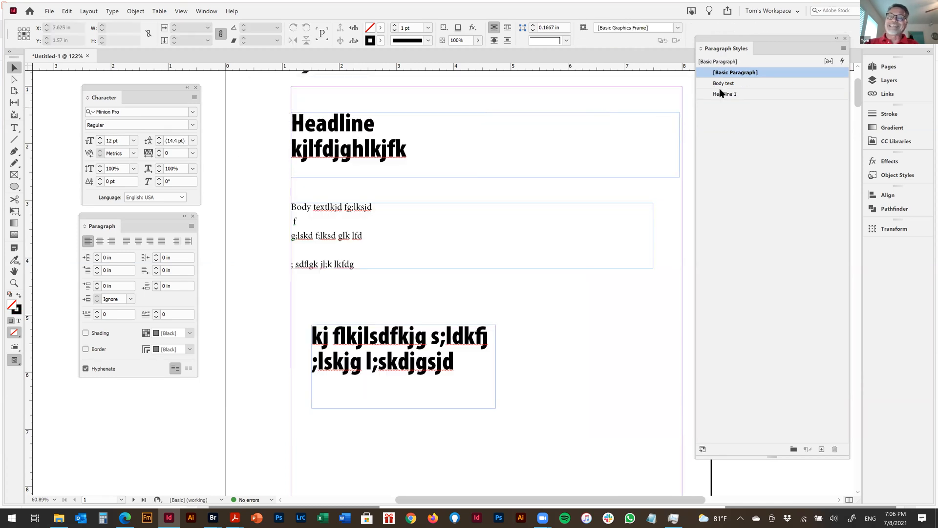
{"action": "double_click", "coordinate": [736, 94]}
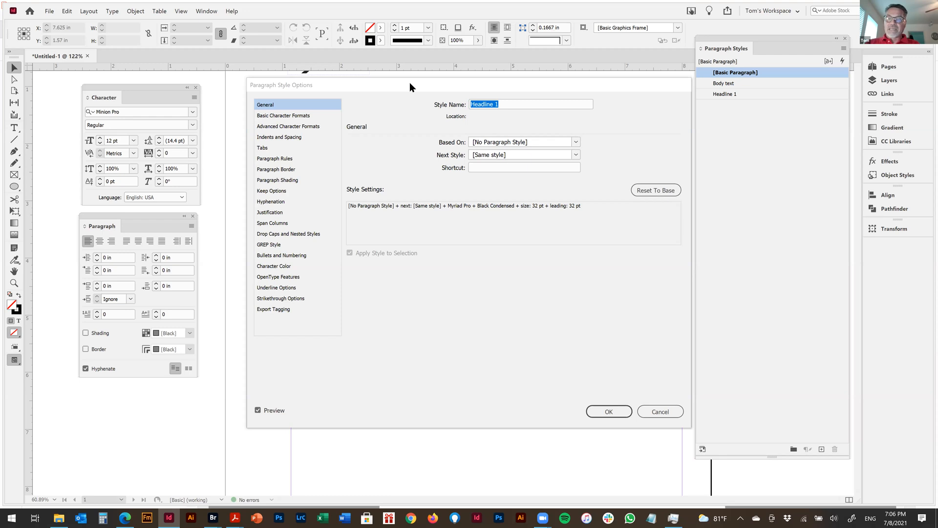
{"action": "left_click_drag", "start_coordinate": [409, 82], "coordinate": [708, 105]}
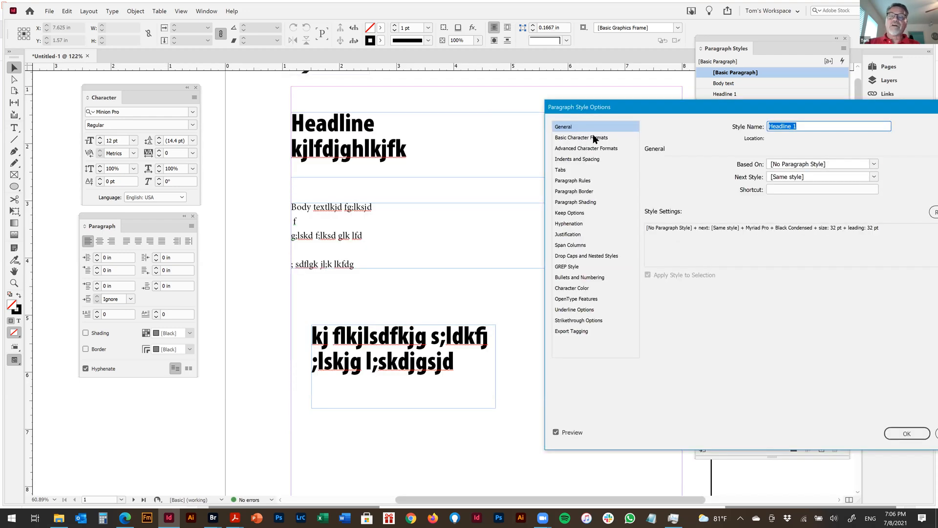
{"action": "left_click", "coordinate": [593, 139]}
{"action": "left_click", "coordinate": [781, 168]}
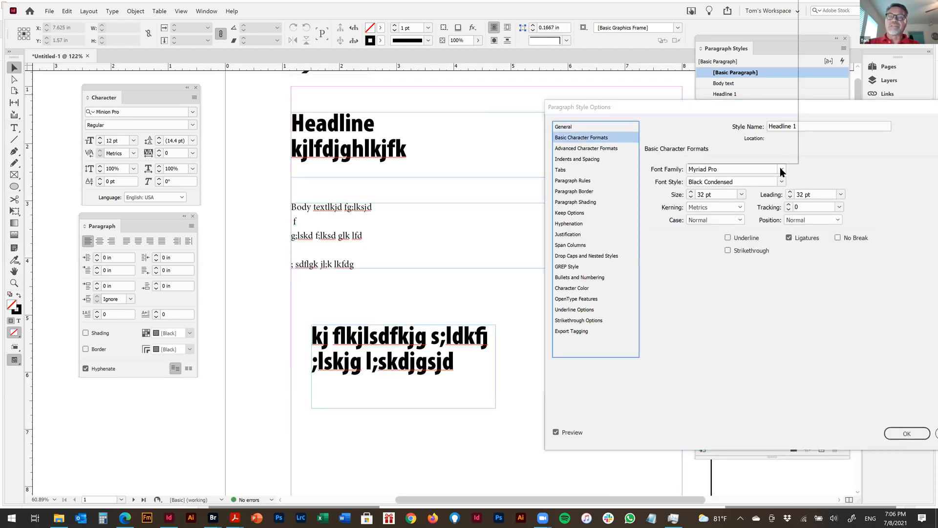
{"action": "left_click", "coordinate": [740, 145]}
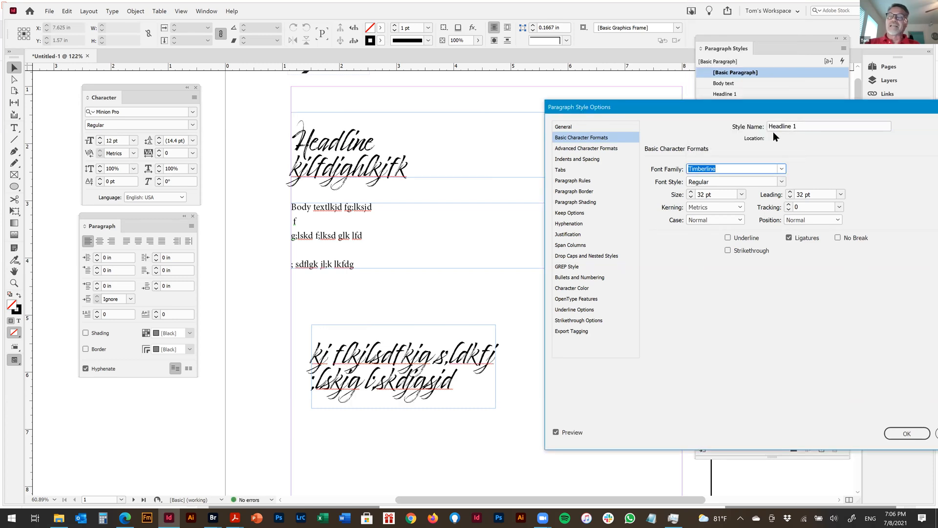
{"action": "left_click", "coordinate": [782, 170]}
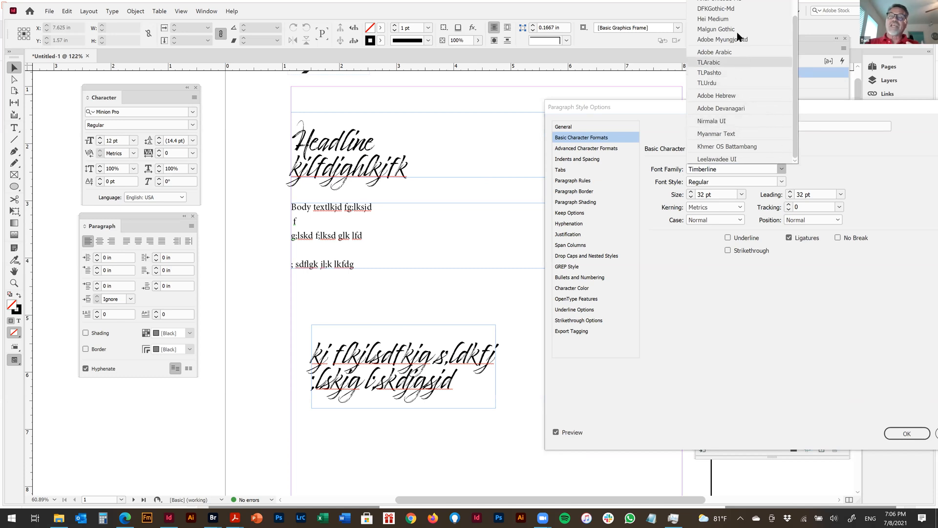
{"action": "scroll", "coordinate": [742, 124], "scroll_direction": "up", "scroll_amount": 10}
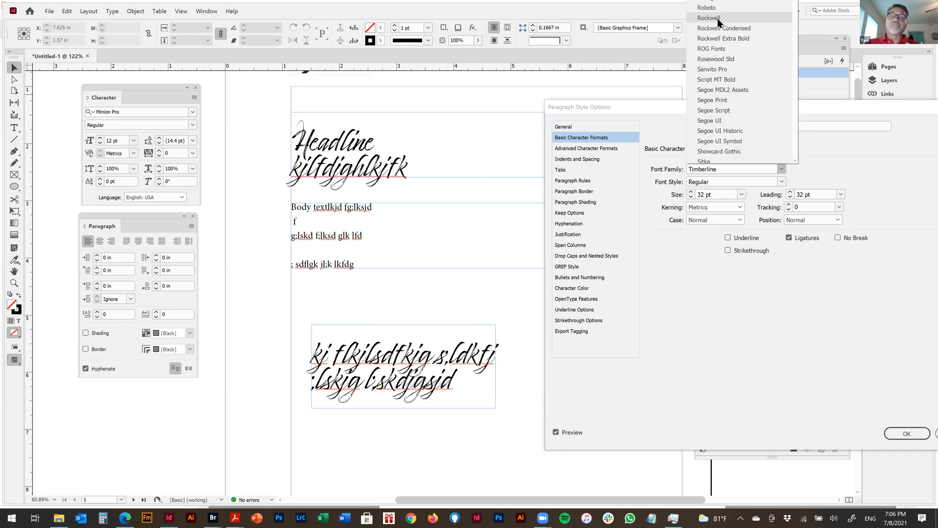
{"action": "left_click", "coordinate": [719, 18]}
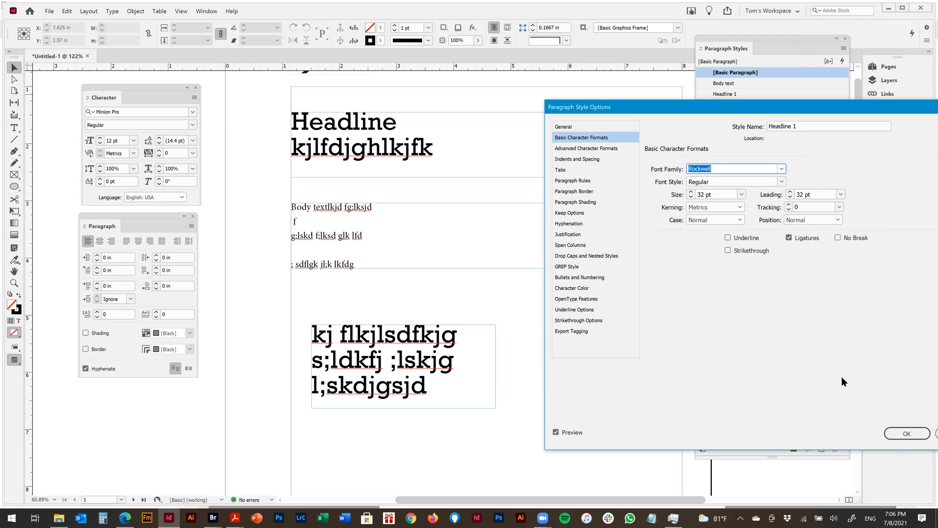
{"action": "key", "text": "Escape"}
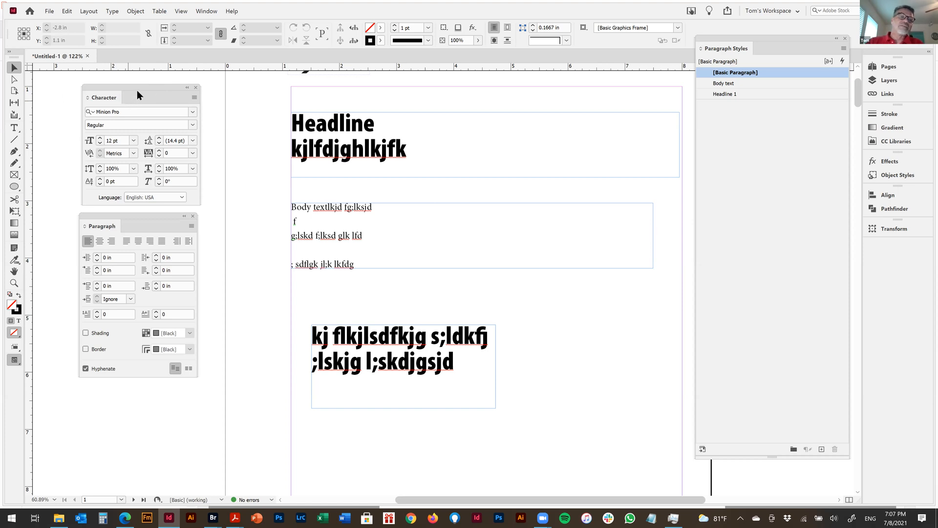
Step: Examine the additional formatting options of the Character panel, such as caps, superscript, underline and ligatures
{"action": "mouse_move", "coordinate": [145, 87]}
{"action": "left_mouse_down"}
{"action": "mouse_move", "coordinate": [153, 84]}
{"action": "mouse_move", "coordinate": [138, 101]}
{"action": "left_mouse_up"}
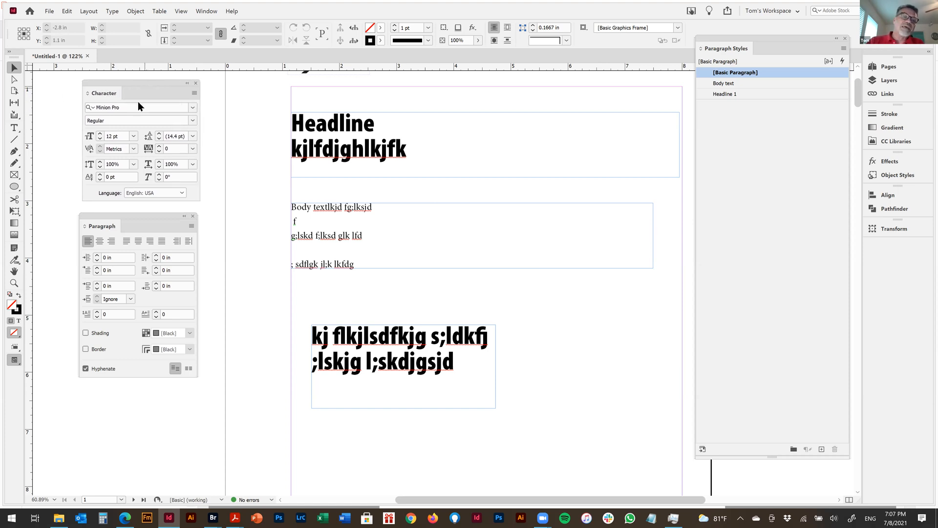
{"action": "mouse_move", "coordinate": [132, 214]}
{"action": "left_mouse_down"}
{"action": "mouse_move", "coordinate": [145, 218]}
{"action": "mouse_move", "coordinate": [128, 214]}
{"action": "left_mouse_up"}
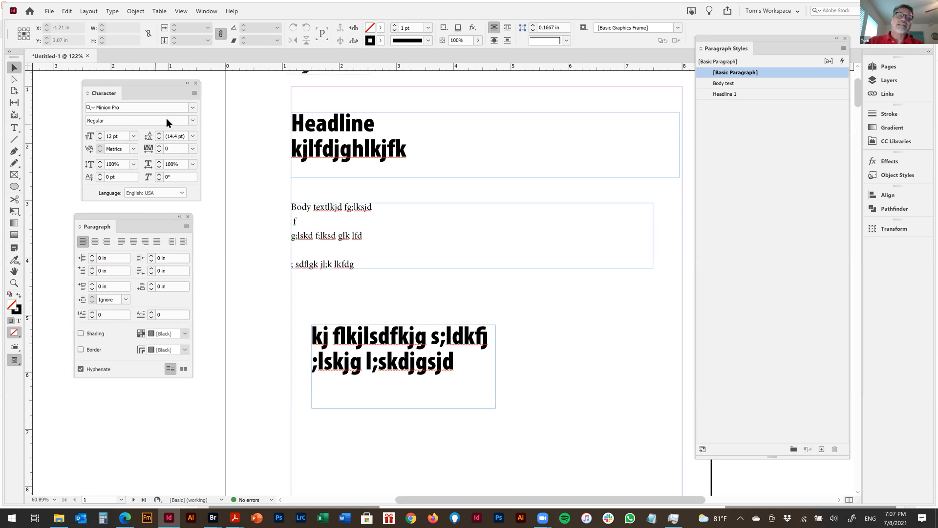
{"action": "left_click", "coordinate": [194, 92]}
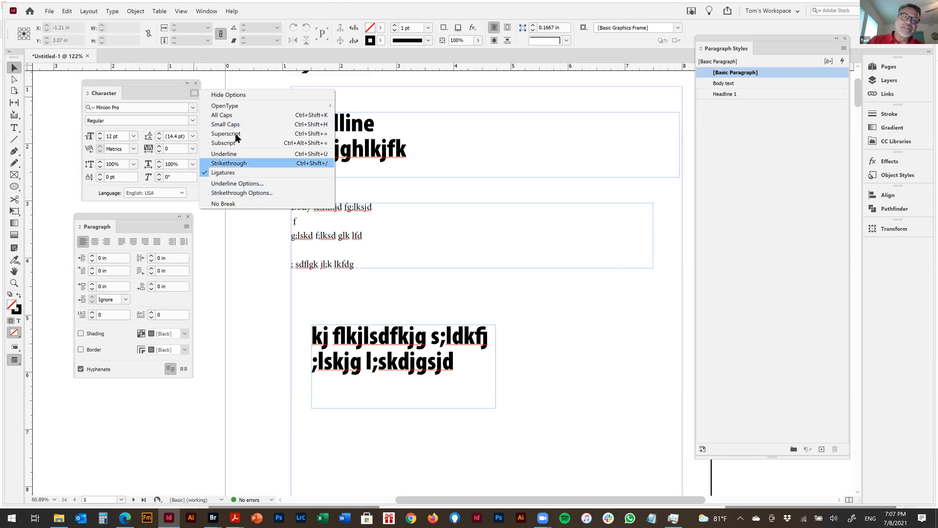
{"action": "left_click", "coordinate": [163, 89]}
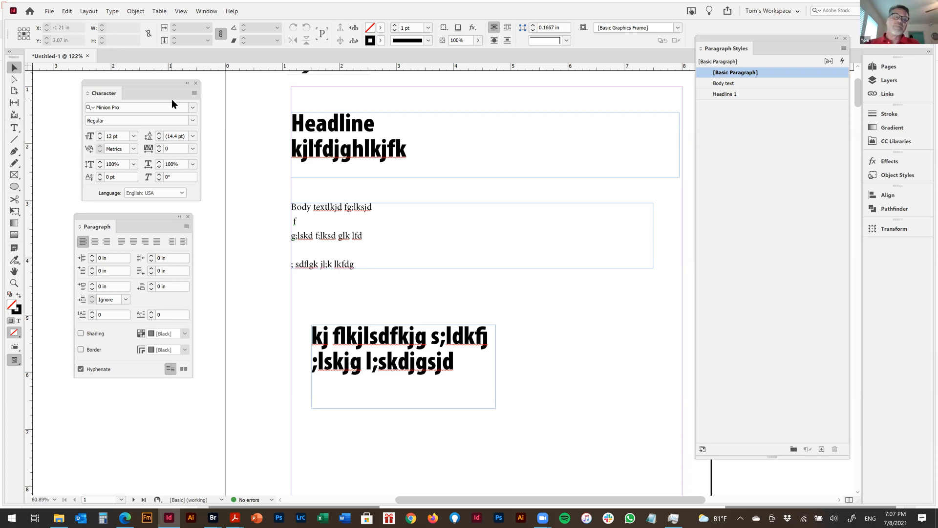
Step: Rearrange the floating panels so that the Paragraph panel sits below the Character panel beside the page
{"action": "left_click_drag", "start_coordinate": [122, 216], "coordinate": [189, 403]}
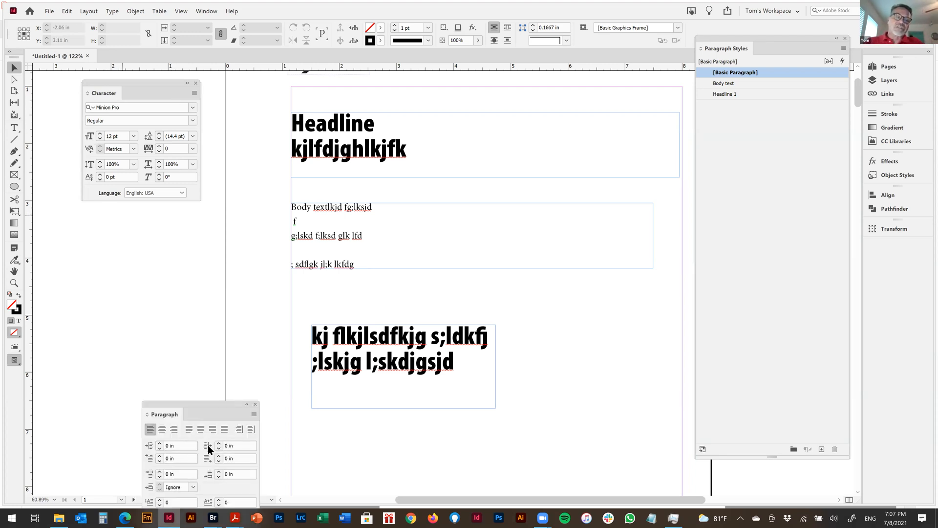
{"action": "left_click_drag", "start_coordinate": [207, 445], "coordinate": [637, 382]}
{"action": "left_click_drag", "start_coordinate": [148, 83], "coordinate": [131, 112]}
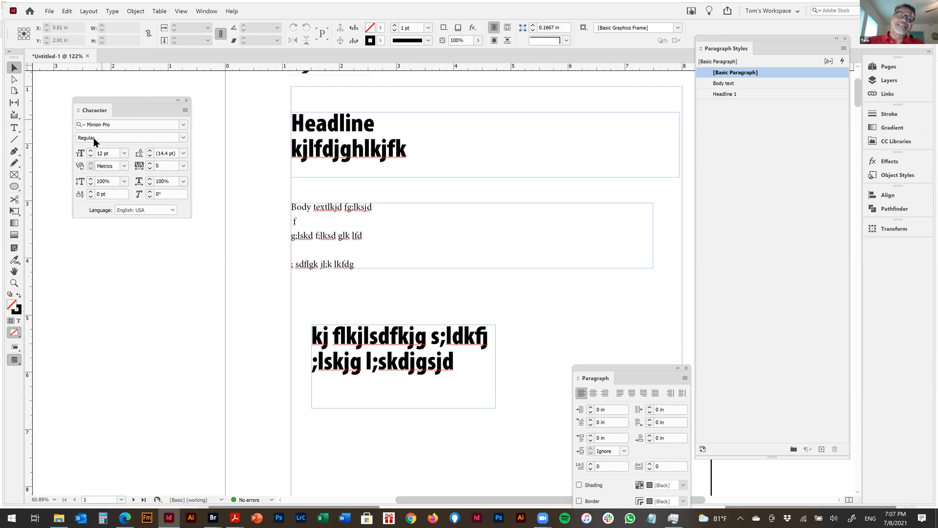
{"action": "left_click", "coordinate": [185, 111]}
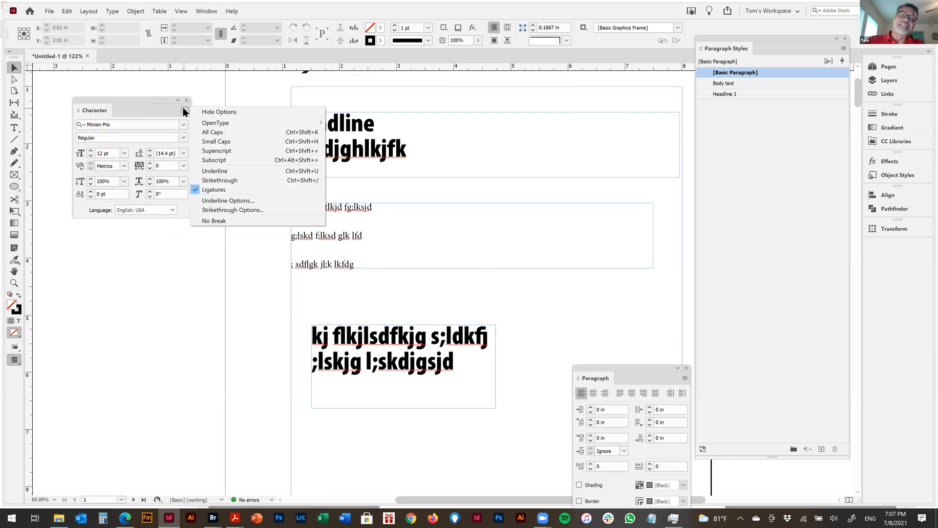
{"action": "left_click", "coordinate": [133, 102]}
{"action": "left_click_drag", "start_coordinate": [649, 369], "coordinate": [157, 253]}
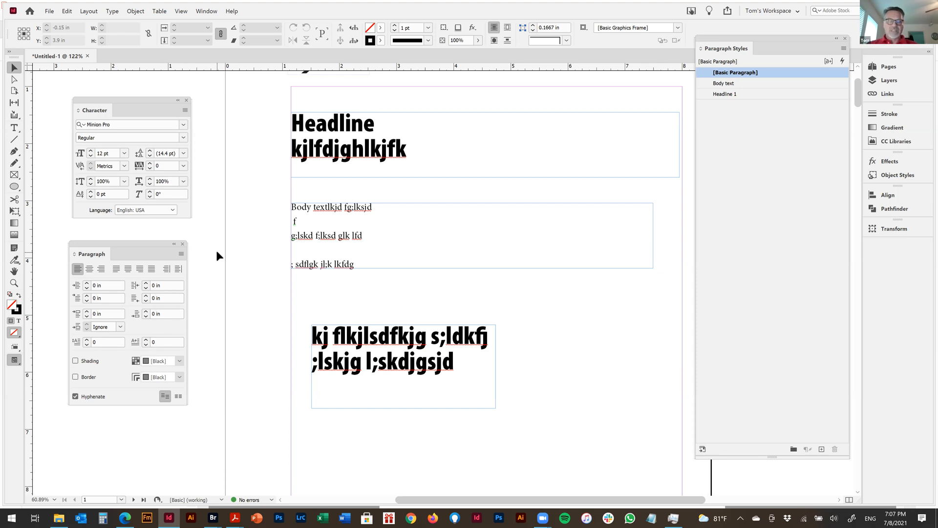
Step: Start saving the document and go to the folder D:\OneDrive\A1\AAUG\2021-07-08 AAUG on Early Learner\Early Learner DEMO
{"action": "key", "text": "ctrl+minus"}
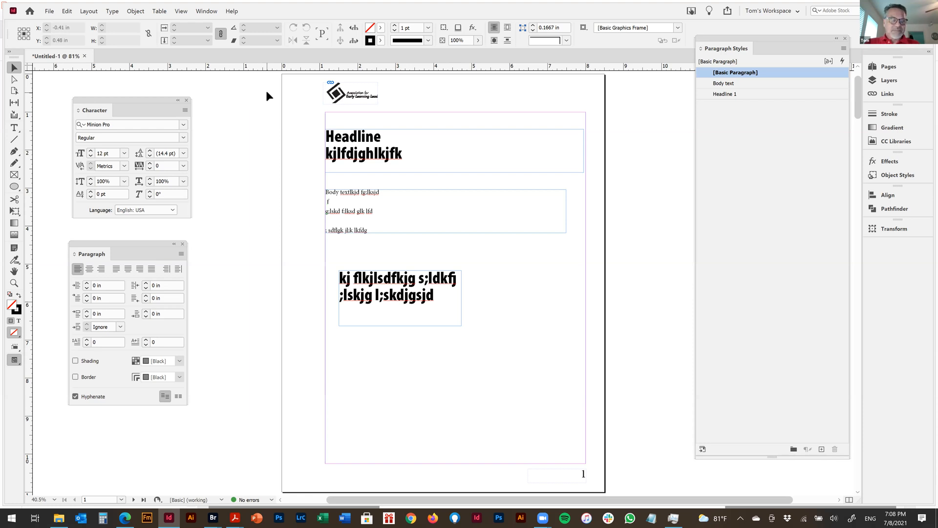
{"action": "key", "text": "ctrl+s"}
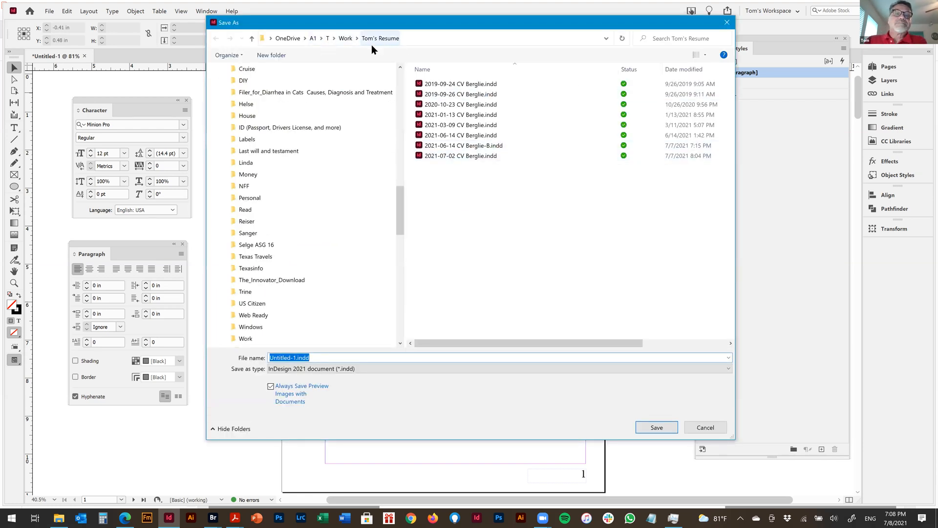
{"action": "left_click", "coordinate": [418, 39]}
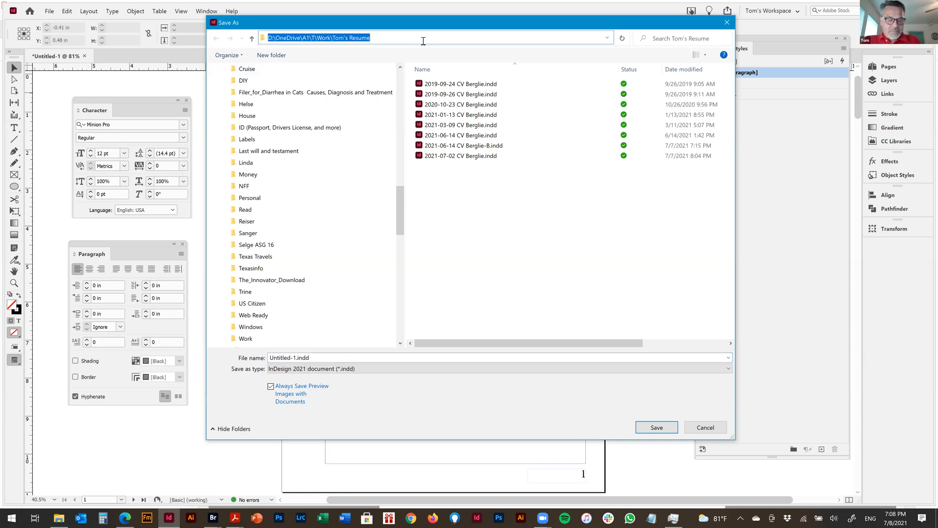
{"action": "type", "text": "D:\\OneDrive\\A1\\AAUG\\2021-07-08 AAUG on Early Learner\\Early Learner DEMO"}
{"action": "key", "text": "Return"}
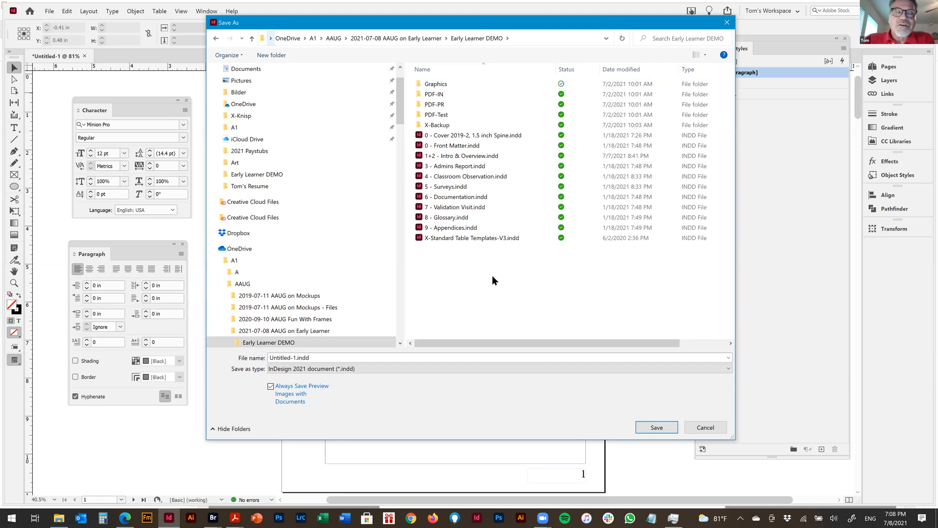
Step: Name the file Chapter_1 and save it as an InDesign 2021 document
{"action": "left_click", "coordinate": [416, 359]}
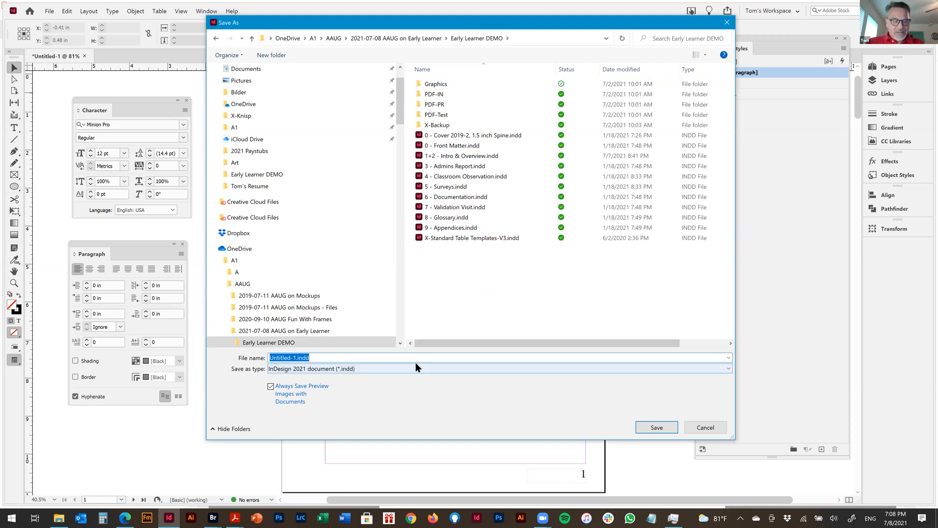
{"action": "type", "text": "C Hapter"}
{"action": "key", "text": "BackSpace"}
{"action": "key", "text": "BackSpace"}
{"action": "key", "text": "BackSpace"}
{"action": "key", "text": "BackSpace"}
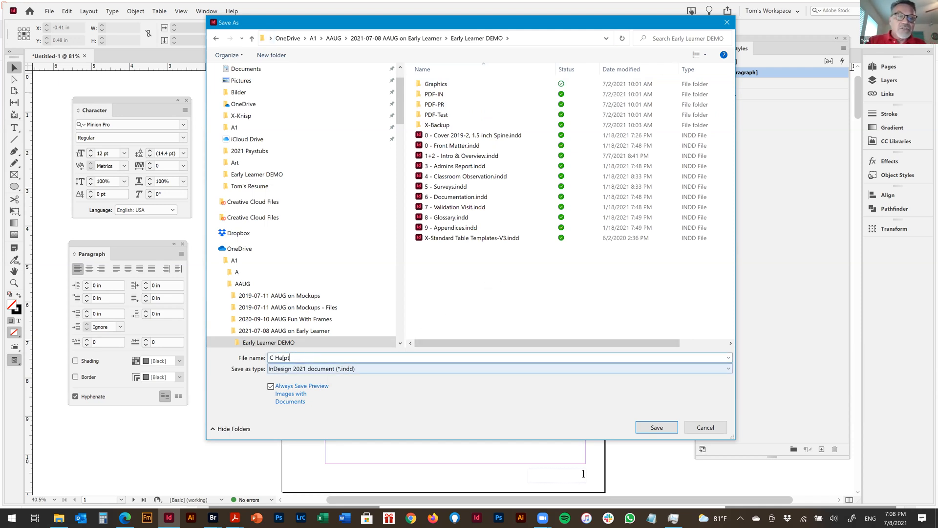
{"action": "key", "text": "BackSpace"}
{"action": "key", "text": "BackSpace"}
{"action": "key", "text": "BackSpace"}
{"action": "key", "text": "BackSpace"}
{"action": "type", "text": "C"}
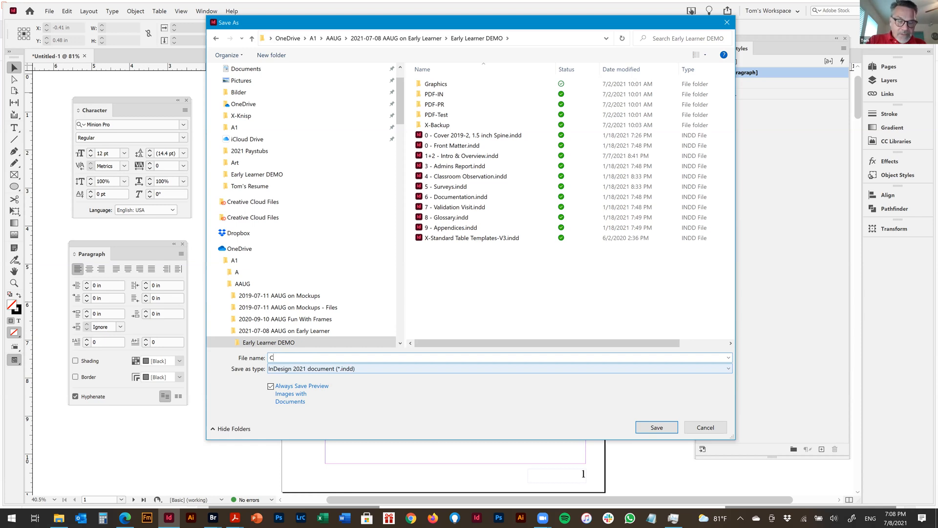
{"action": "type", "text": "hapter_1"}
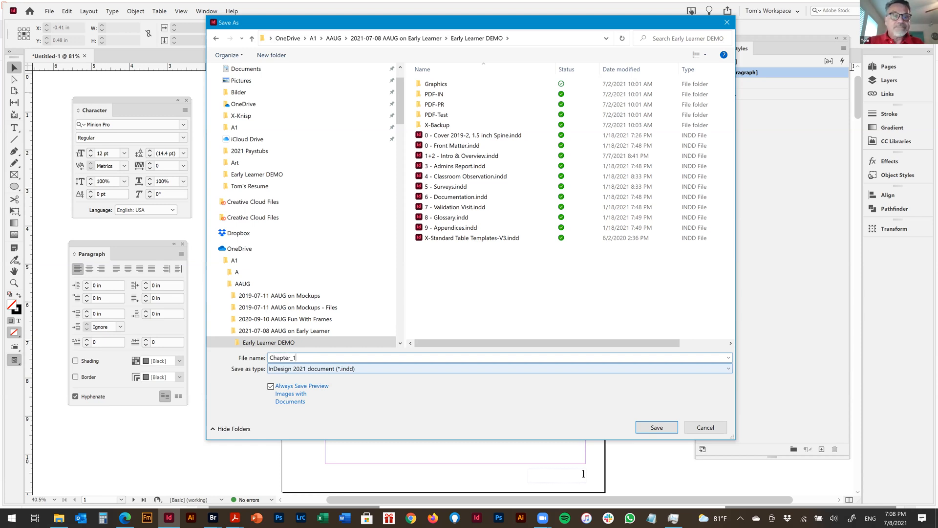
{"action": "key", "text": "Return"}
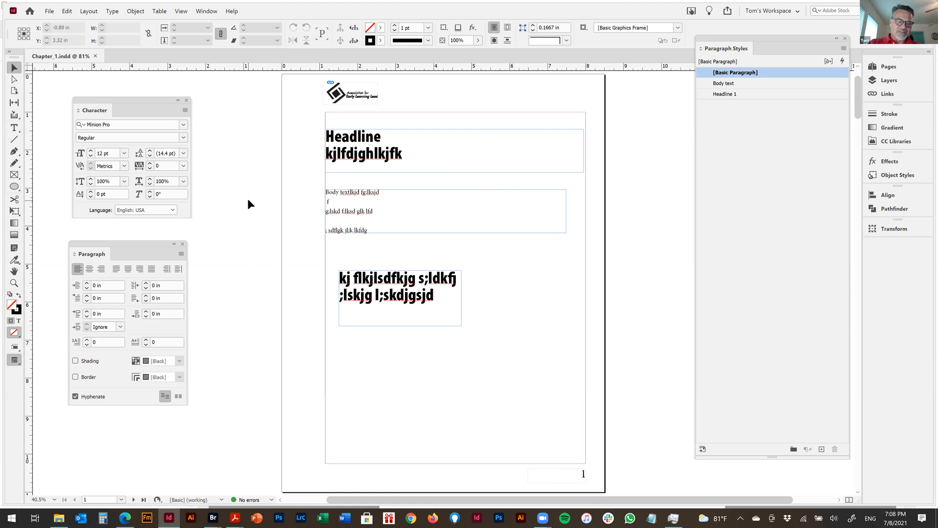
Step: Save a copy of the chapter document in the same folder under the file name Chapter_2
{"action": "key", "text": "ctrl+shift+s"}
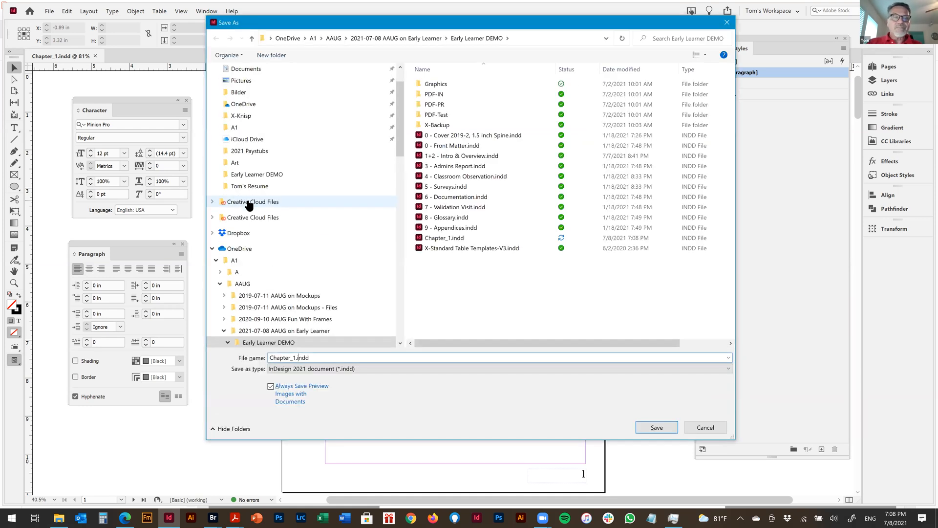
{"action": "key", "text": "shift+Left"}
{"action": "type", "text": "2"}
{"action": "key", "text": "Return"}
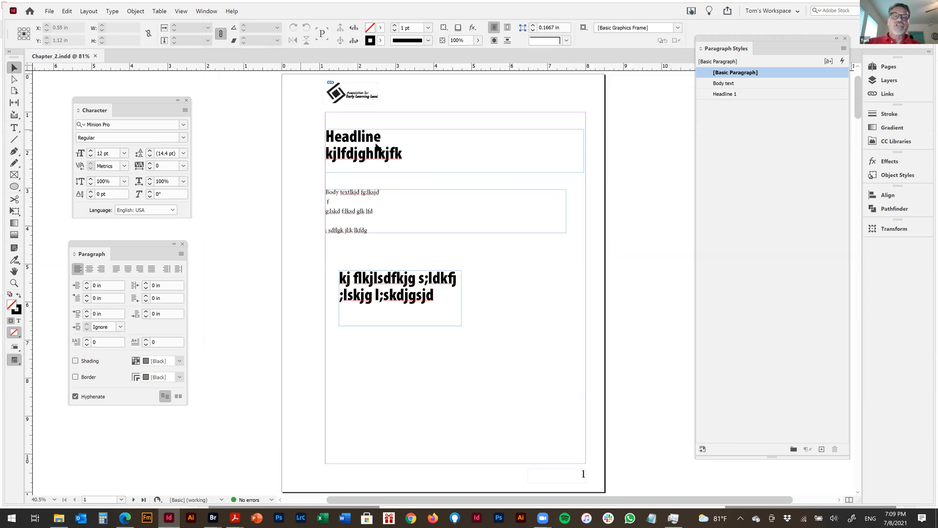
Step: Try shifting all the page's text frames together slightly up and outward, and undo the move
{"action": "left_click", "coordinate": [367, 146]}
{"action": "key", "text": "ctrl+a"}
{"action": "left_click_drag", "start_coordinate": [367, 143], "coordinate": [358, 142]}
{"action": "left_click", "coordinate": [377, 129]}
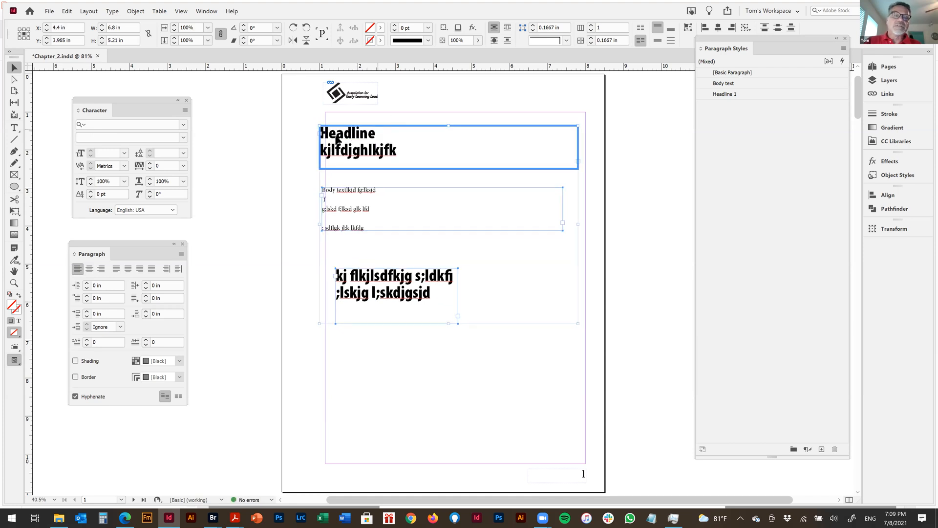
{"action": "left_click", "coordinate": [289, 134]}
{"action": "key", "text": "ctrl+z"}
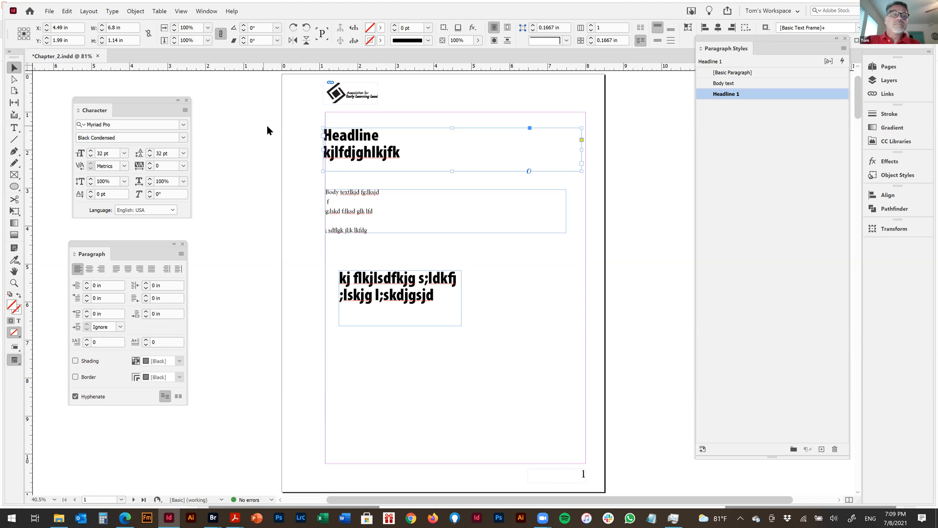
Step: Replace the placeholder headline text with "Section 2", correcting the spelling
{"action": "left_click", "coordinate": [14, 127]}
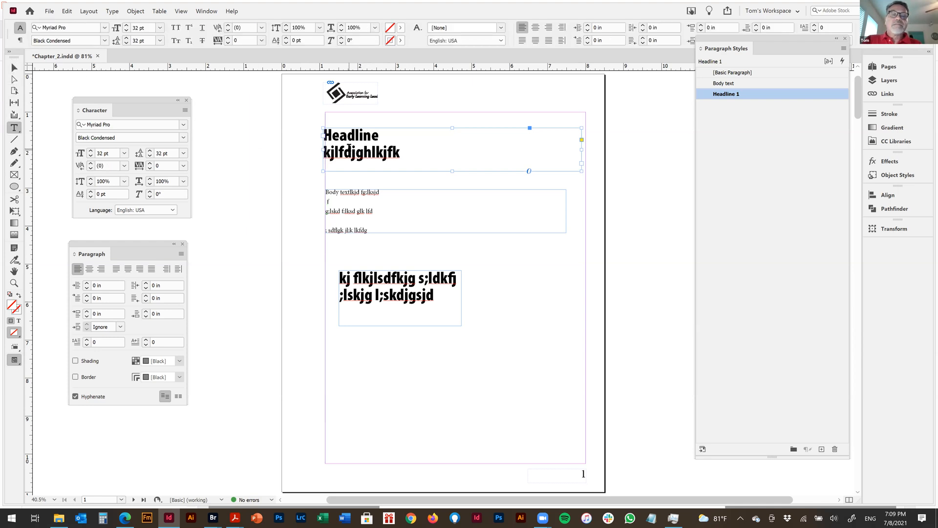
{"action": "double_click", "coordinate": [347, 152]}
{"action": "key", "text": "ctrl+a"}
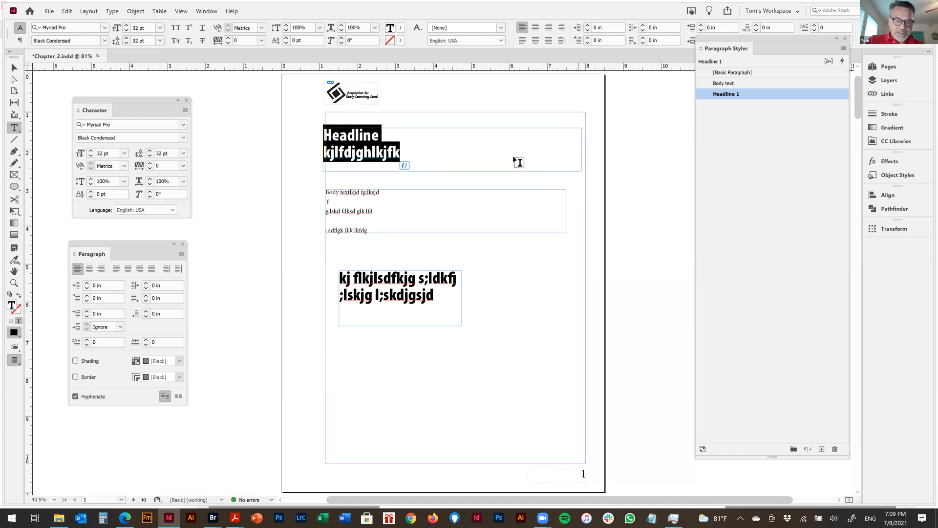
{"action": "type", "text": "Sek"}
{"action": "type", "text": "tion 2"}
{"action": "key", "text": "Left"}
{"action": "key", "text": "Left"}
{"action": "key", "text": "Left"}
{"action": "key", "text": "Left"}
{"action": "key", "text": "Left"}
{"action": "key", "text": "Left"}
{"action": "key", "text": "BackSpace"}
{"action": "type", "text": "c"}
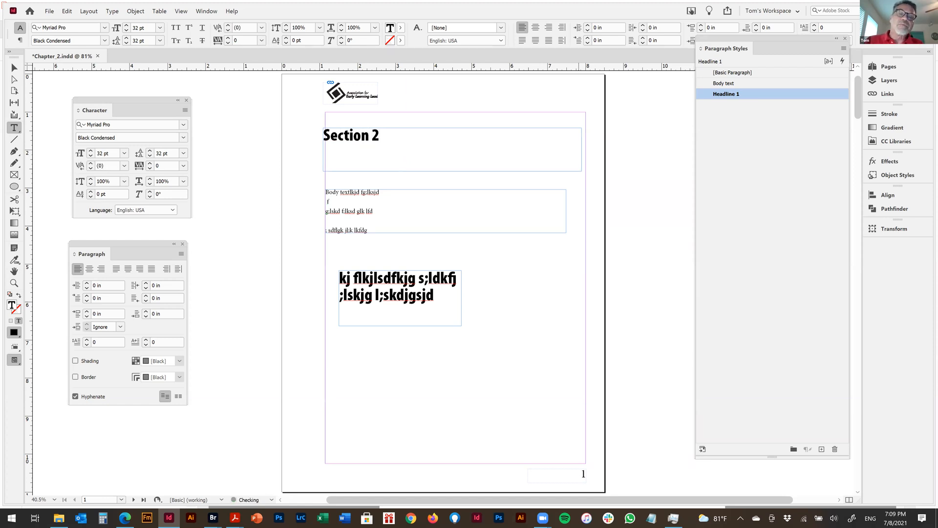
Step: Resize the headline frame so its left edge lines up with the page margin, and check the headline up close
{"action": "key", "text": "Escape"}
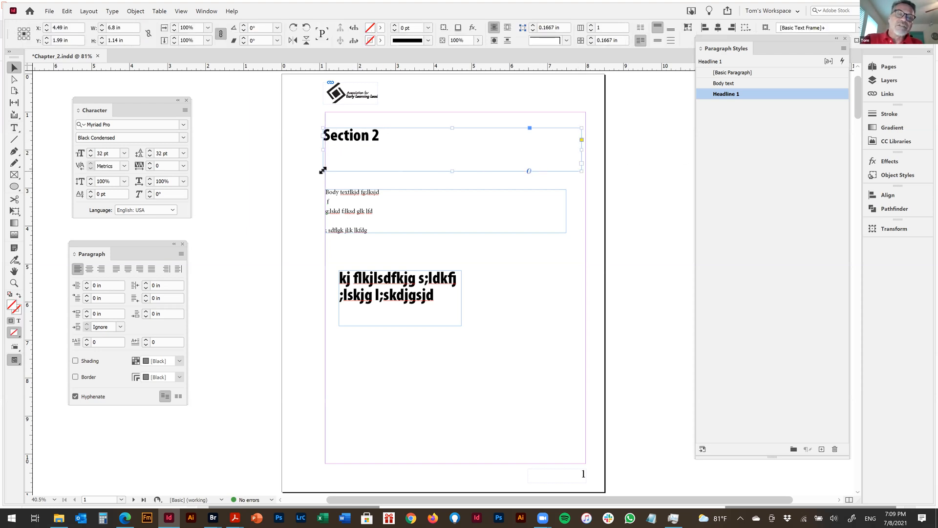
{"action": "left_click_drag", "start_coordinate": [326, 171], "coordinate": [325, 172]}
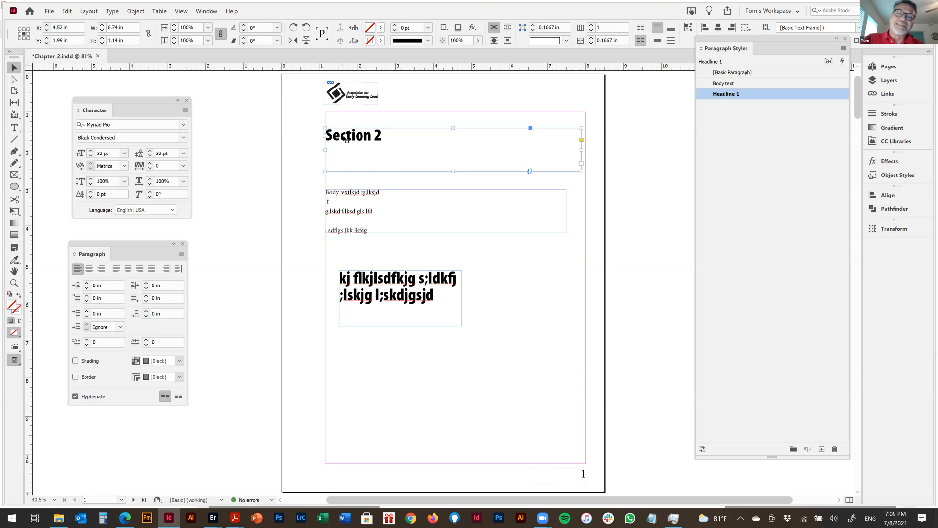
{"action": "left_click_drag", "start_coordinate": [318, 122], "coordinate": [444, 172]}
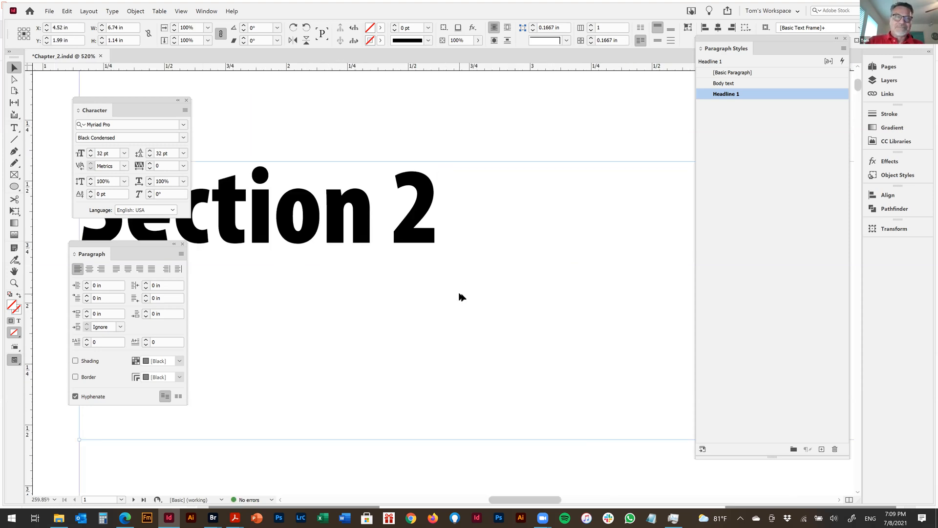
{"action": "key", "text": "ctrl+0"}
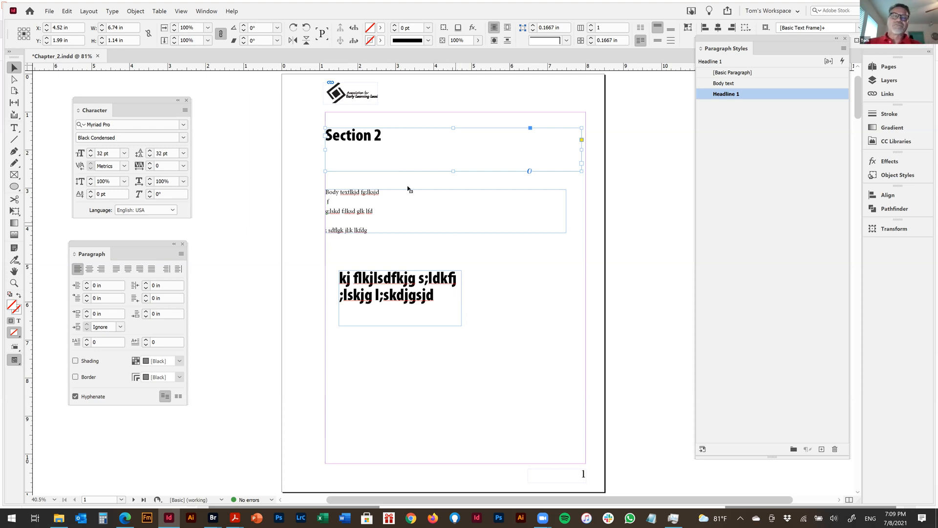
Step: Add the word "Success" after "Section 2" in the headline and select the added word
{"action": "double_click", "coordinate": [408, 134]}
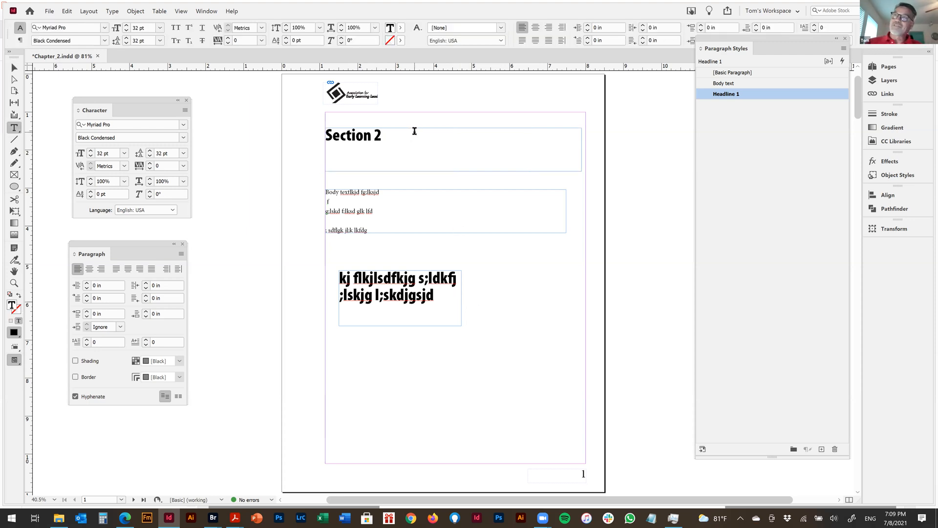
{"action": "type", "text": "S"}
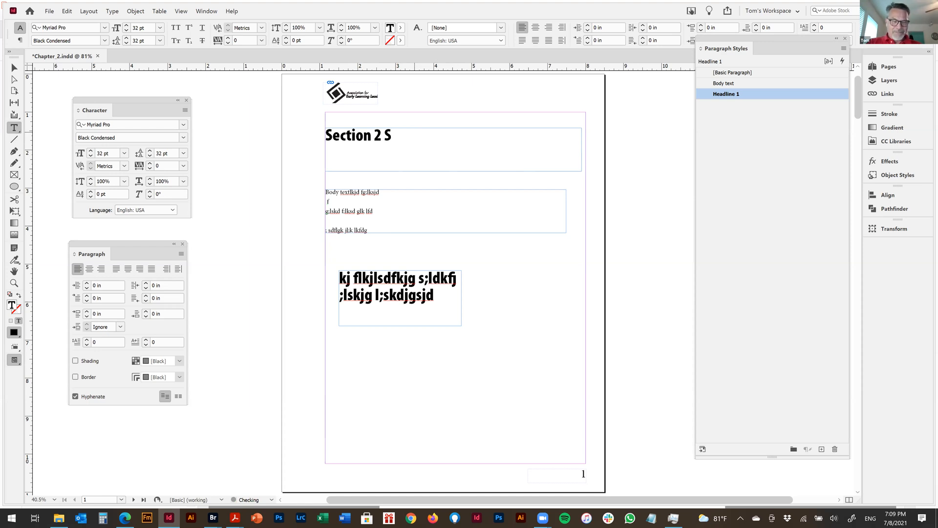
{"action": "type", "text": "uccess"}
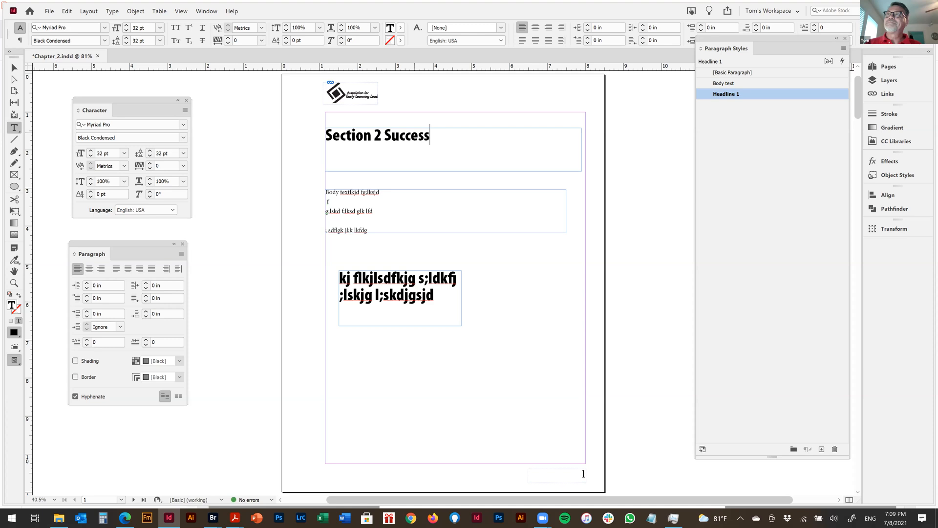
{"action": "key", "text": "shift+Left"}
{"action": "key", "text": "shift+Left"}
{"action": "key", "text": "shift+Left"}
{"action": "key", "text": "shift+Left"}
{"action": "key", "text": "shift+Left"}
{"action": "key", "text": "shift+Left"}
{"action": "key", "text": "shift+Left"}
{"action": "key", "text": "shift+Left"}
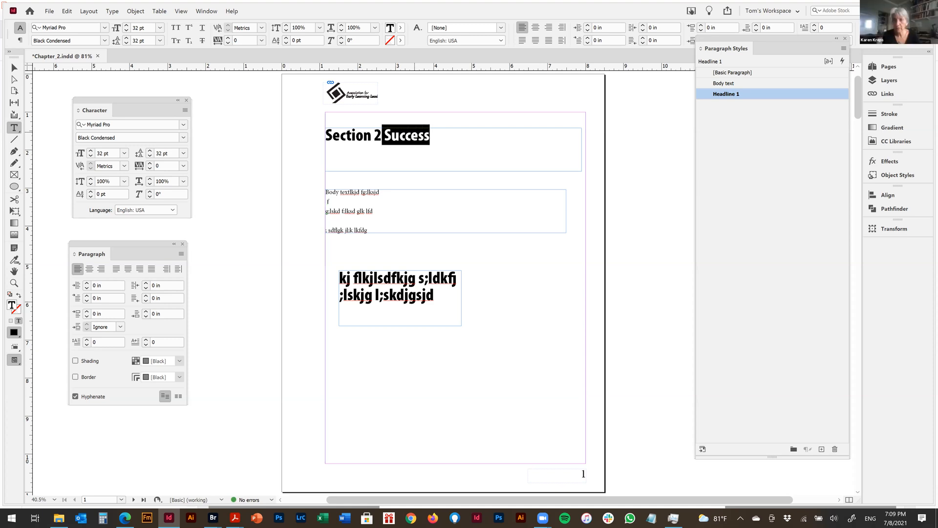
Step: Respell the added headline word as "Suksess" by replacing its double c with "ks"
{"action": "key", "text": "Right"}
{"action": "key", "text": "Left"}
{"action": "key", "text": "Left"}
{"action": "key", "text": "Left"}
{"action": "key", "text": "Left"}
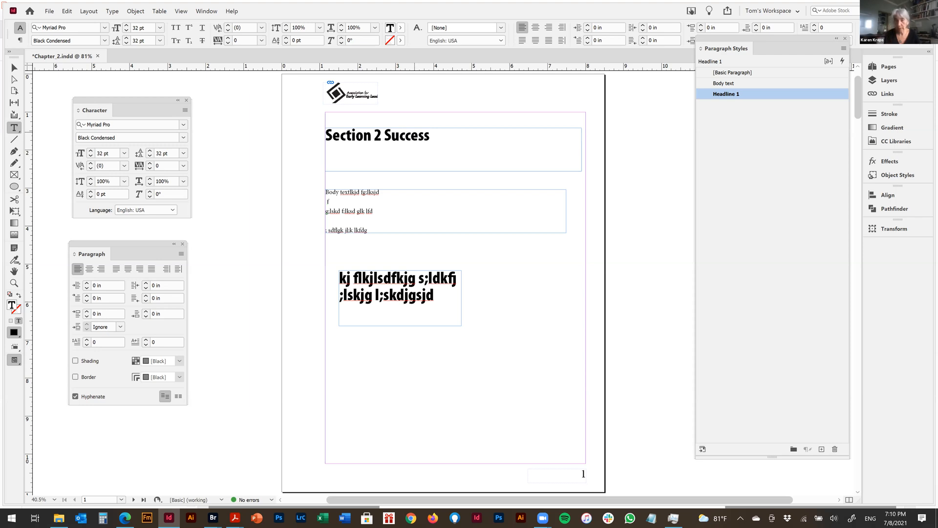
{"action": "key", "text": "Left"}
{"action": "key", "text": "Left"}
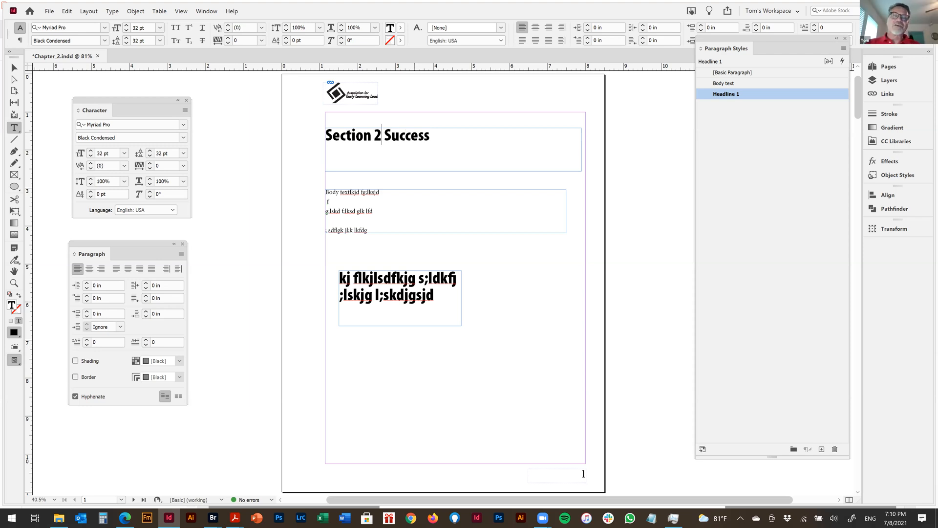
{"action": "key", "text": "Right"}
{"action": "key", "text": "Right"}
{"action": "key", "text": "Left"}
{"action": "key", "text": "shift+Right"}
{"action": "key", "text": "shift+Right"}
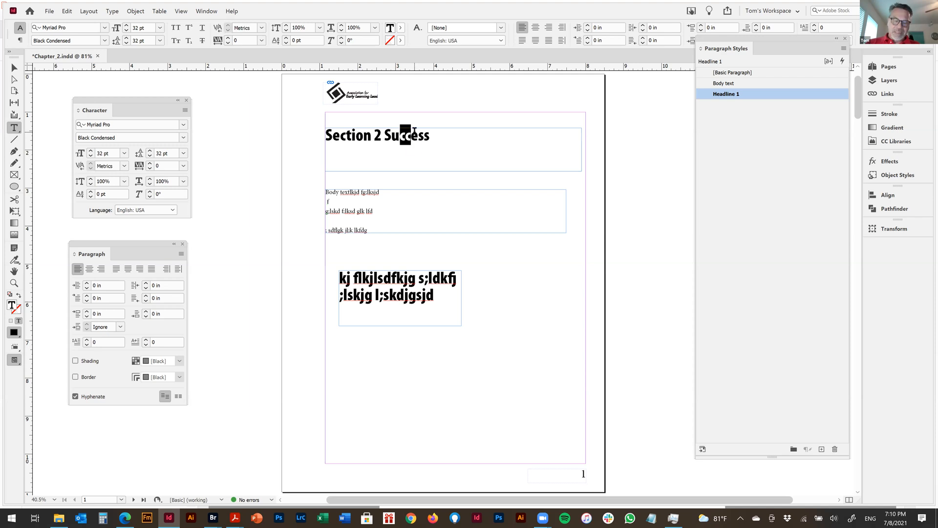
{"action": "type", "text": "ks"}
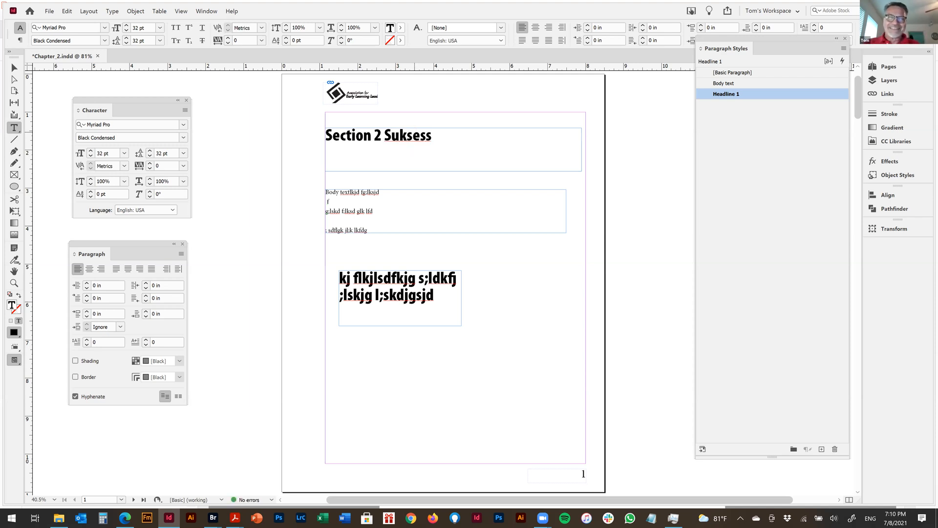
{"action": "key", "text": "Left"}
{"action": "key", "text": "Left"}
Step: Delete the added word from the headline so that it reads only "Section 2"
{"action": "double_click", "coordinate": [414, 131]}
{"action": "key", "text": "BackSpace"}
{"action": "scroll", "coordinate": [262, 100], "scroll_direction": "up", "scroll_amount": 2}
{"action": "left_click", "coordinate": [266, 107]}
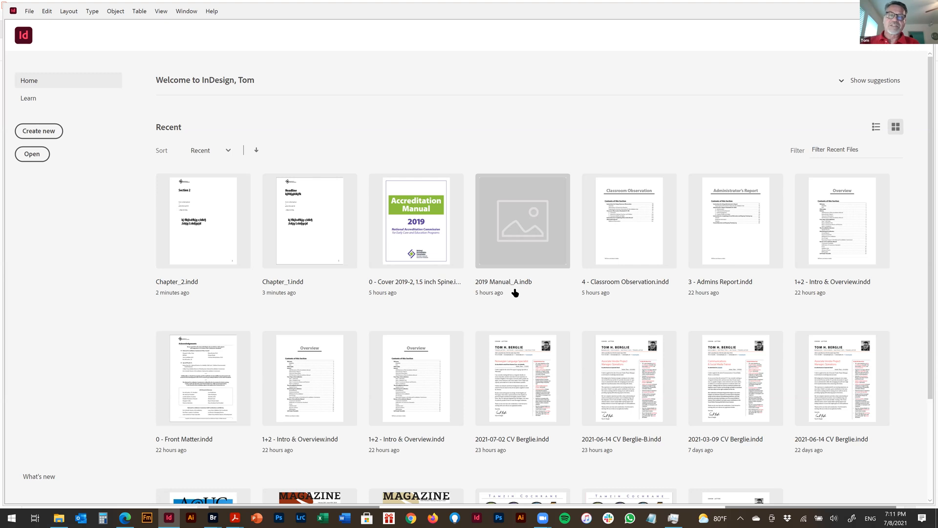
Step: Switch to Bridge to view the full-screen photo of the printed 2019 Accreditation Manual, and return to InDesign
{"action": "key", "text": "alt+Tab"}
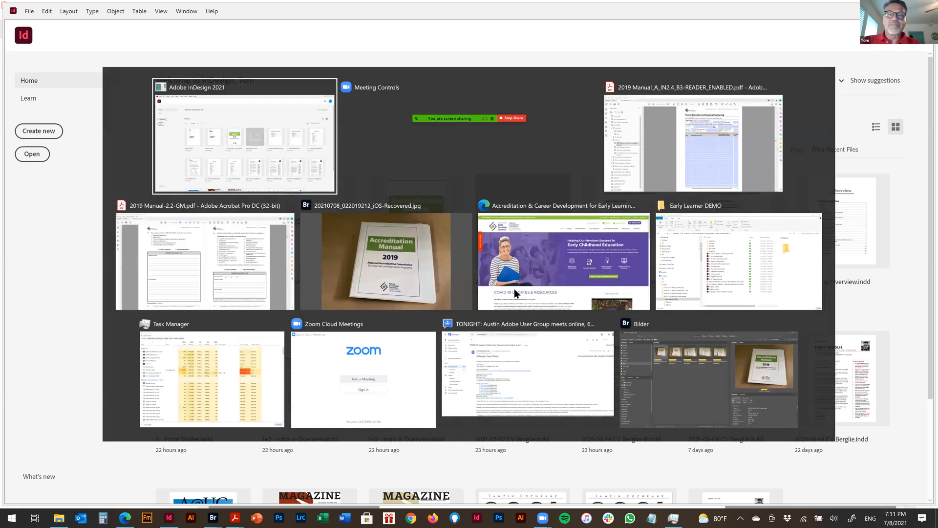
{"action": "key", "text": "alt+shift+Tab"}
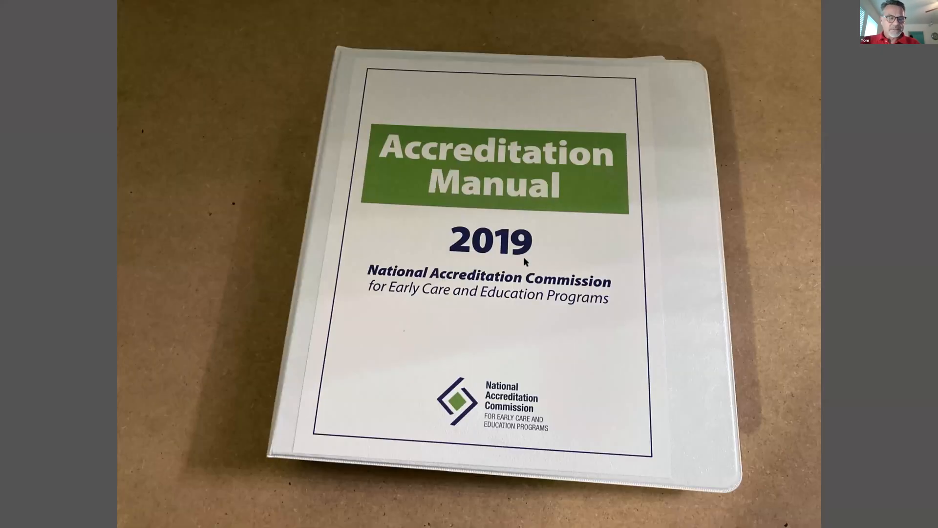
{"action": "key", "text": "space"}
{"action": "key", "text": "alt+Tab"}
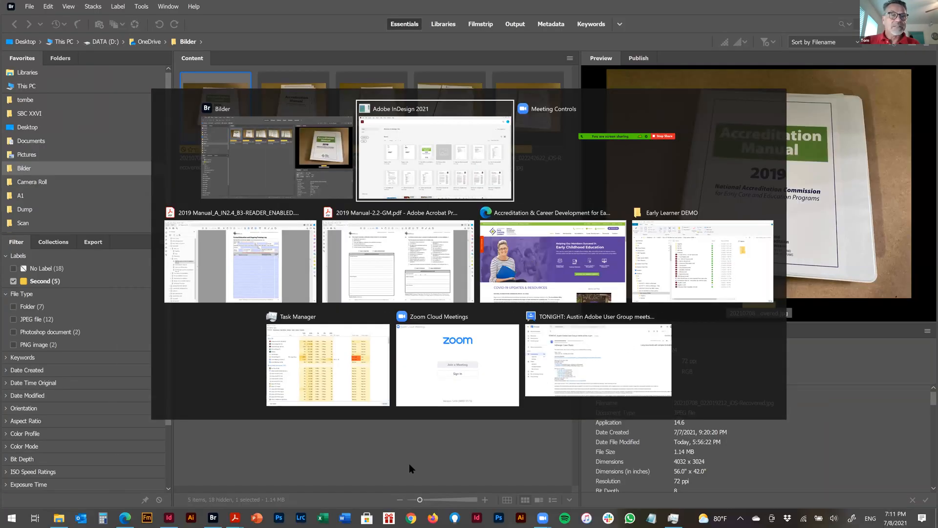
{"action": "left_click", "coordinate": [171, 516]}
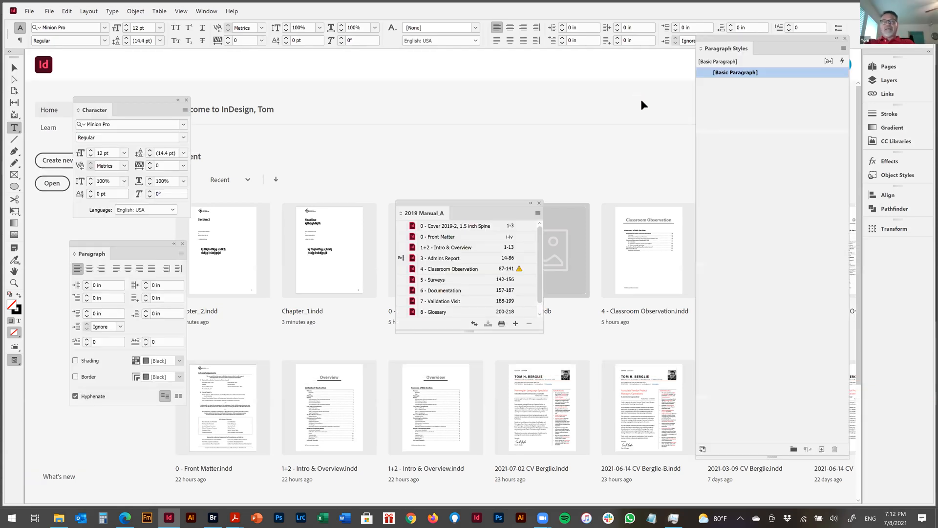
{"action": "key", "text": "ctrl+o"}
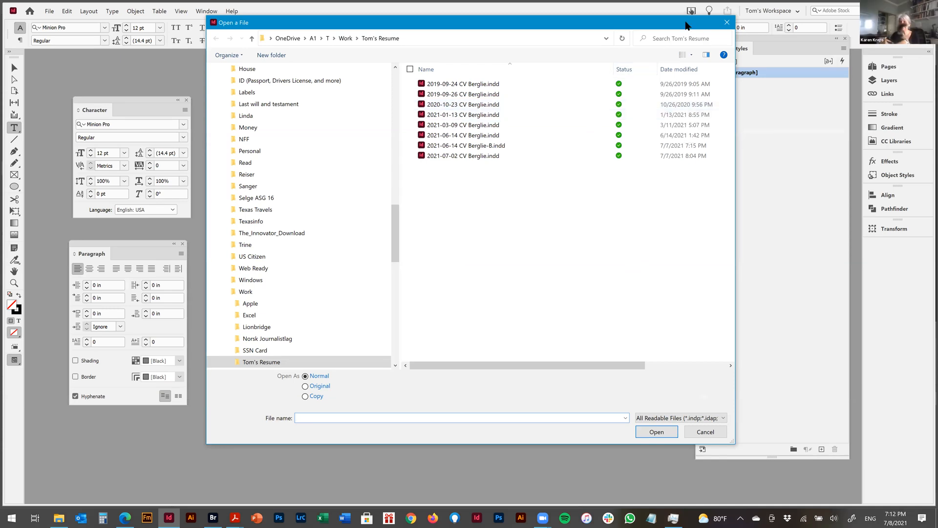
{"action": "left_click_drag", "start_coordinate": [687, 30], "coordinate": [720, 59]}
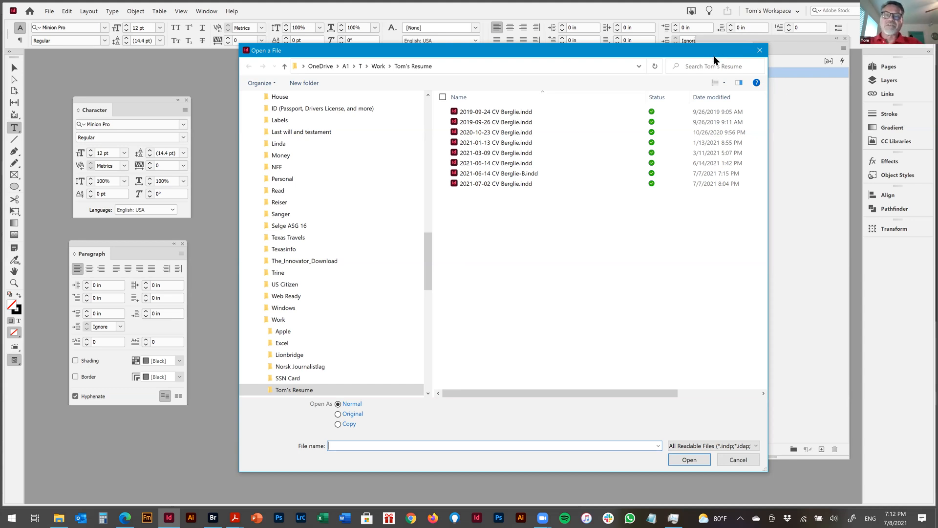
{"action": "left_click", "coordinate": [761, 50]}
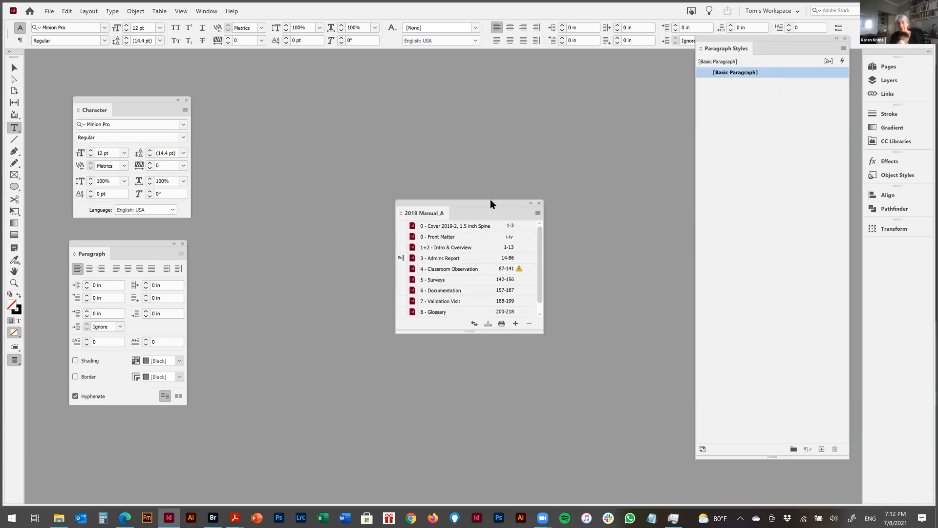
Step: Move the 2019 Manual_A book panel next to the Character panel
{"action": "left_click_drag", "start_coordinate": [490, 204], "coordinate": [377, 169]}
{"action": "left_click_drag", "start_coordinate": [296, 96], "coordinate": [227, 97]}
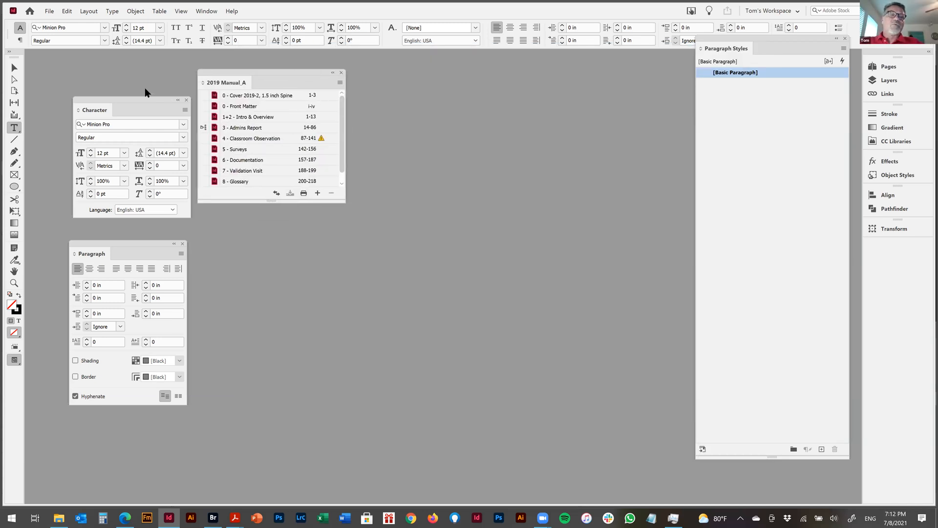
Step: Arrange the floating Character, Paragraph and 2019 Manual_A book panels side by side, and lengthen the book panel to fit all its documents
{"action": "left_click_drag", "start_coordinate": [157, 97], "coordinate": [117, 56]}
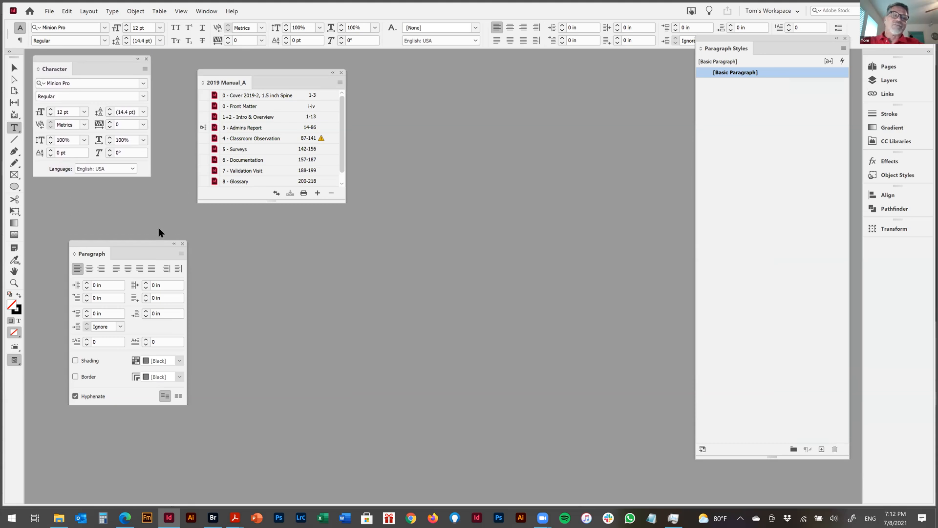
{"action": "left_click_drag", "start_coordinate": [145, 245], "coordinate": [107, 192]}
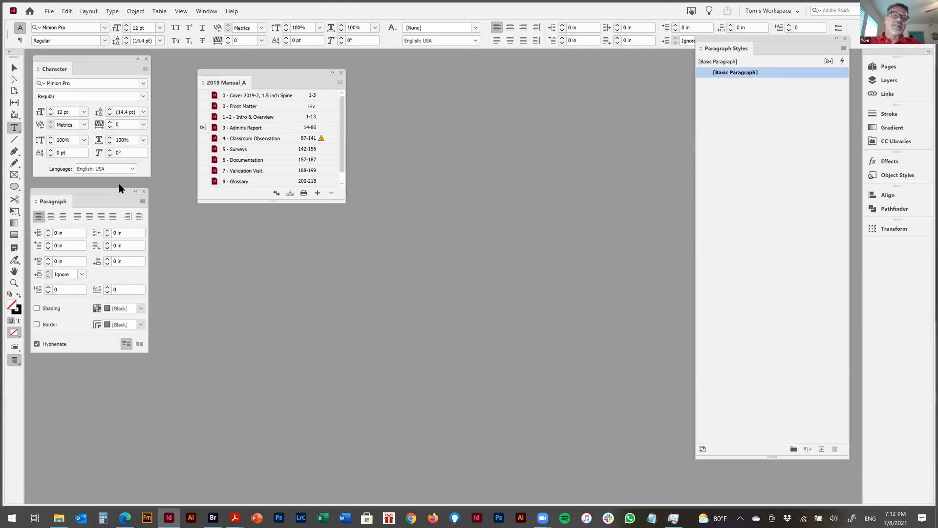
{"action": "left_click_drag", "start_coordinate": [280, 84], "coordinate": [248, 67]}
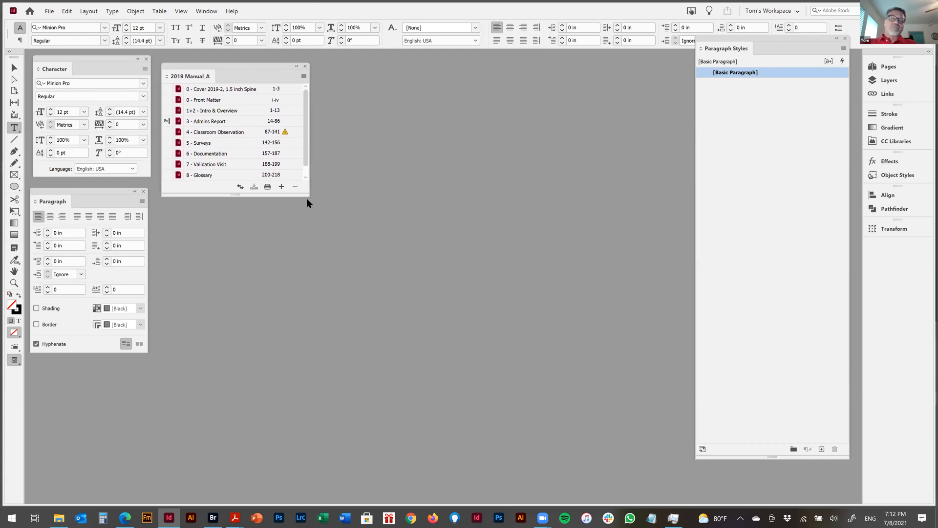
{"action": "left_click_drag", "start_coordinate": [308, 194], "coordinate": [298, 239]}
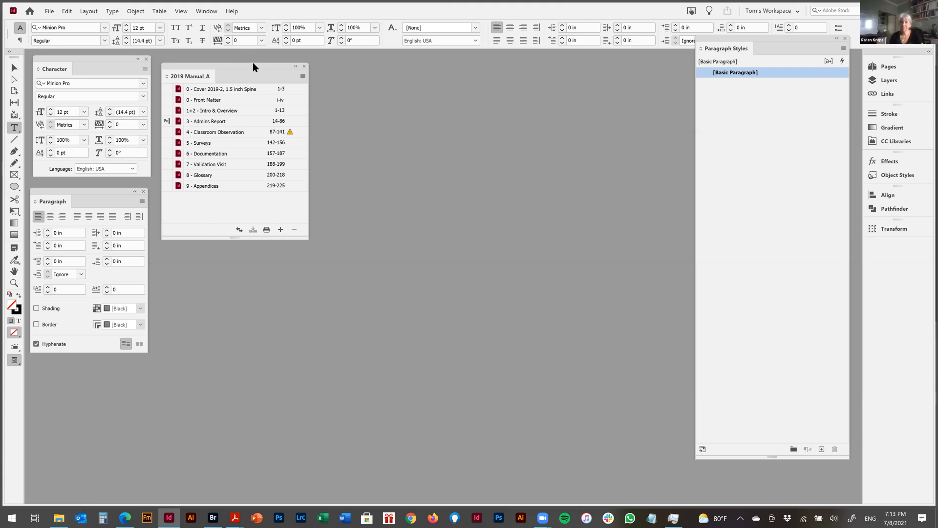
{"action": "left_click_drag", "start_coordinate": [251, 67], "coordinate": [251, 60]}
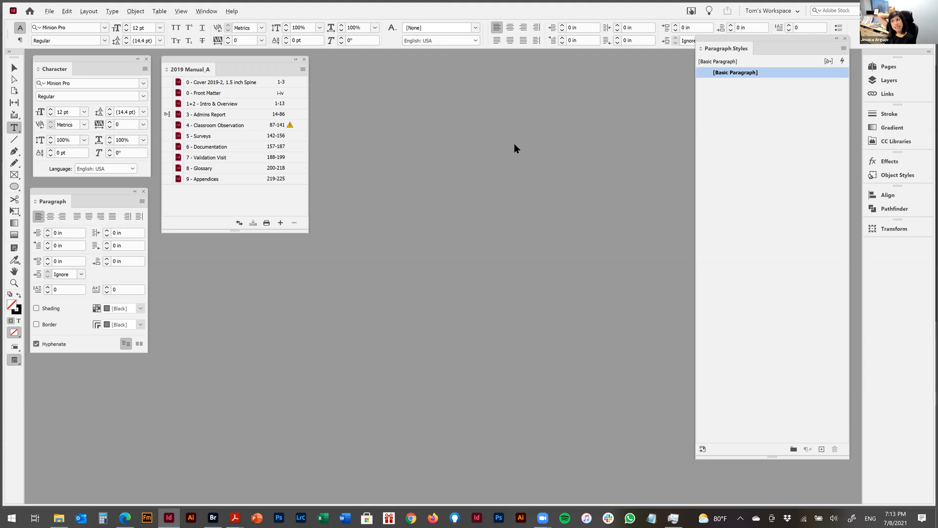
{"action": "key", "text": "alt+Tab"}
{"action": "key", "text": "alt+shift+Tab"}
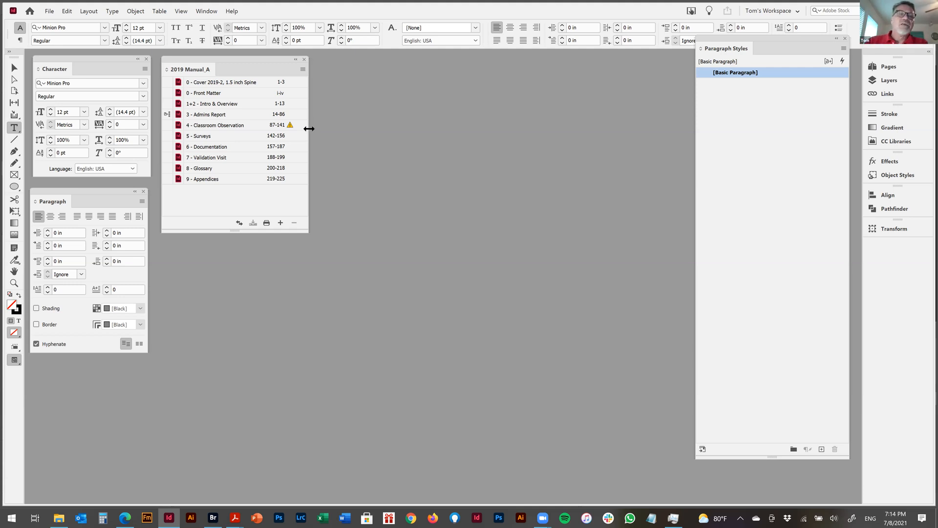
Step: Open the 1+2 - Intro & Overview document from the book and move the book panel down clear of the document tabs
{"action": "double_click", "coordinate": [227, 103]}
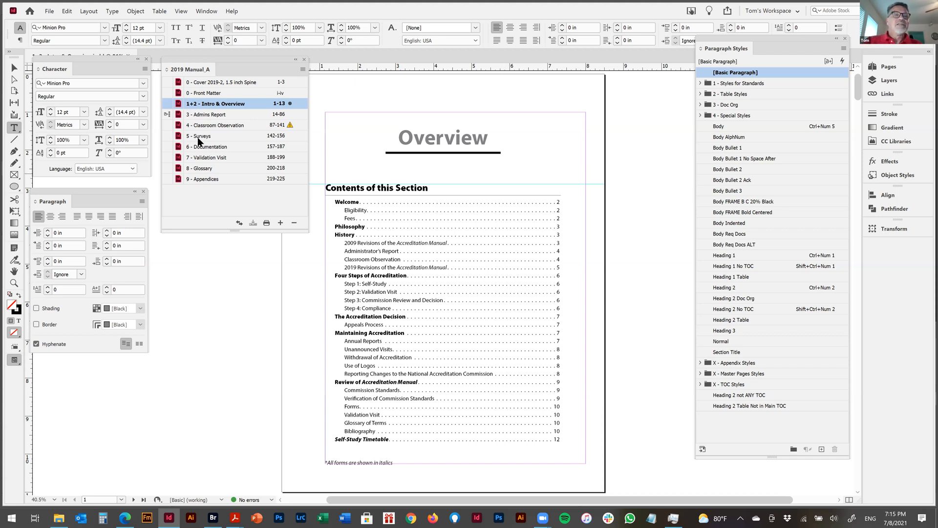
{"action": "mouse_move", "coordinate": [250, 60]}
{"action": "left_mouse_down"}
{"action": "mouse_move", "coordinate": [262, 64]}
{"action": "mouse_move", "coordinate": [255, 64]}
{"action": "left_mouse_up"}
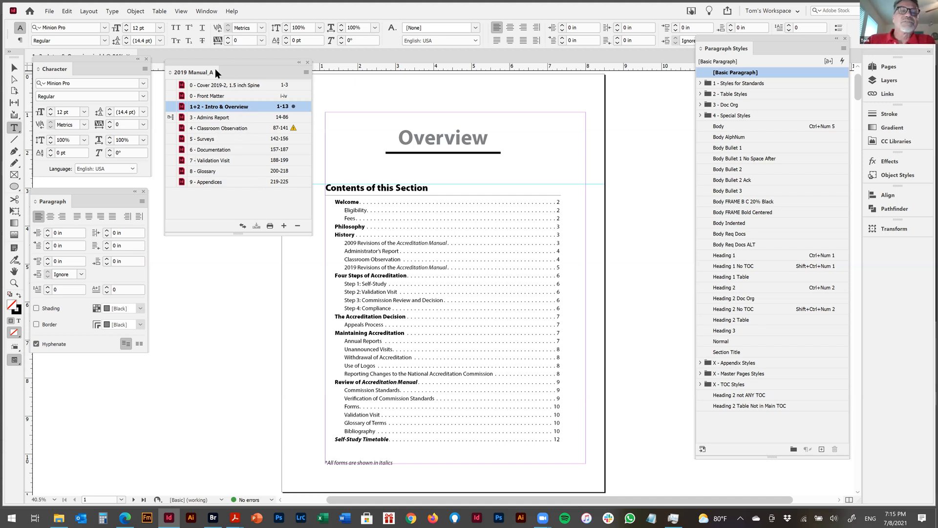
{"action": "mouse_move", "coordinate": [234, 60]}
{"action": "left_mouse_down"}
{"action": "mouse_move", "coordinate": [245, 75]}
{"action": "mouse_move", "coordinate": [230, 73]}
{"action": "left_mouse_up"}
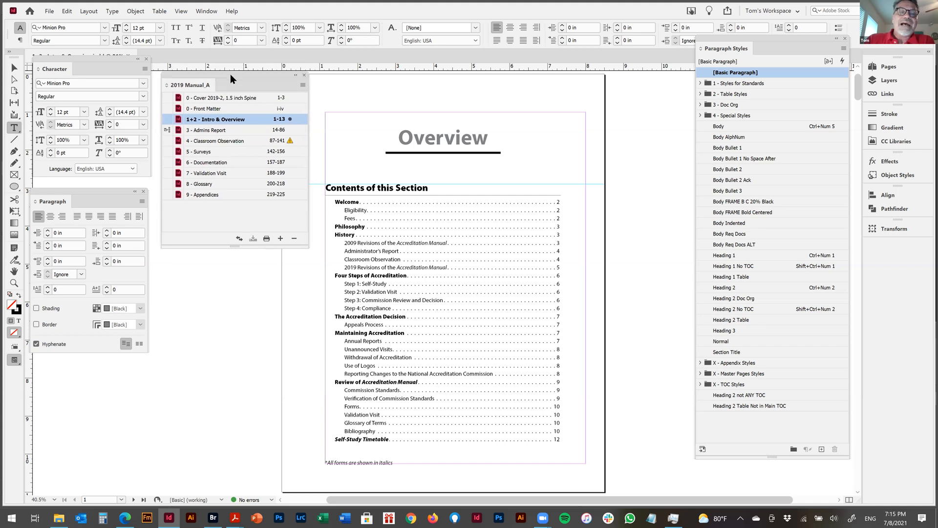
{"action": "left_click", "coordinate": [279, 215]}
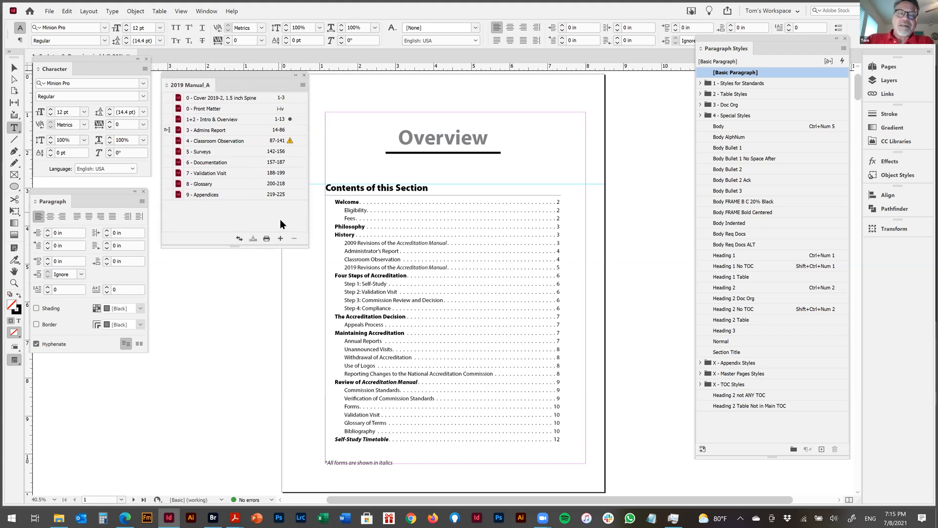
Step: Open the flagged 4 - Classroom Observation document from the book and close it again
{"action": "double_click", "coordinate": [215, 98]}
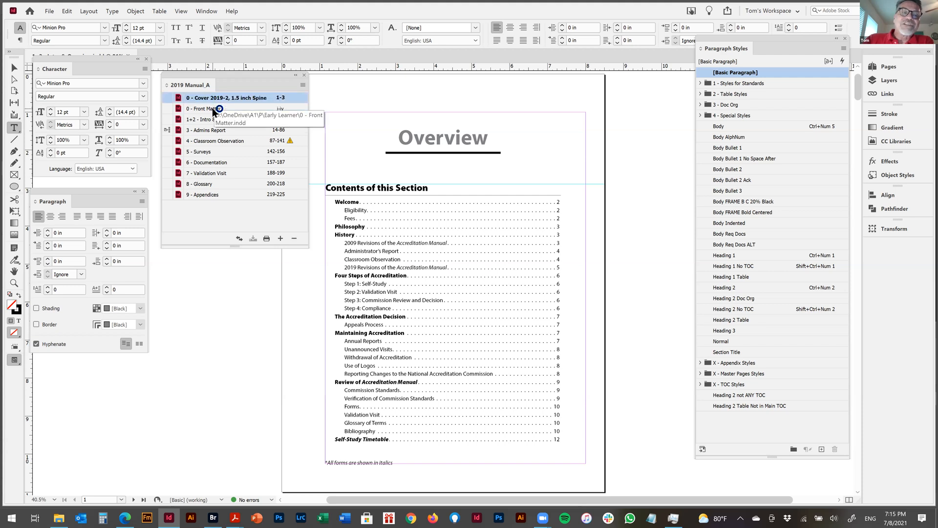
{"action": "left_click", "coordinate": [214, 110]}
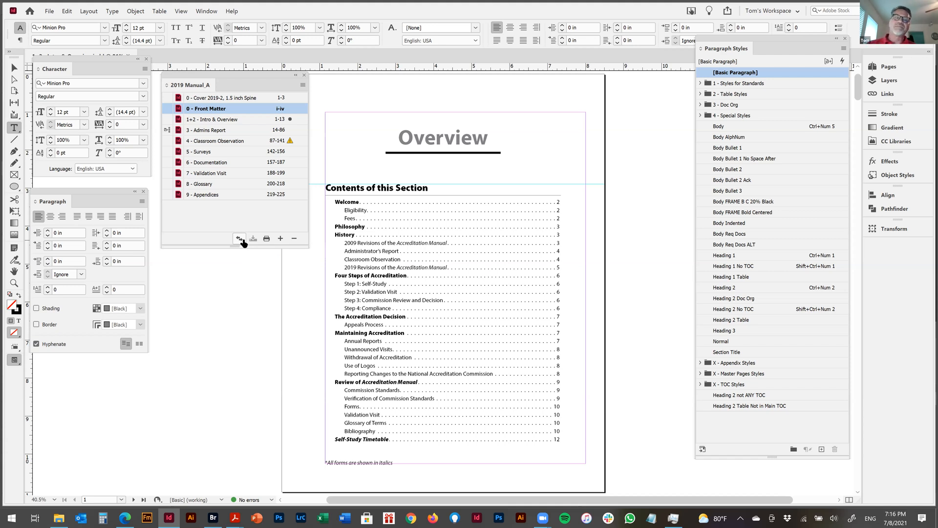
{"action": "left_click", "coordinate": [289, 139]}
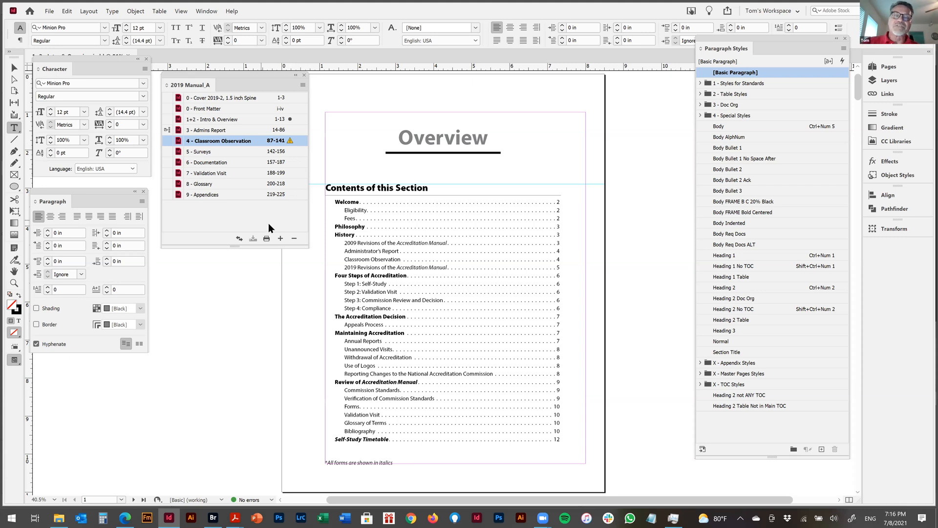
{"action": "double_click", "coordinate": [224, 140]}
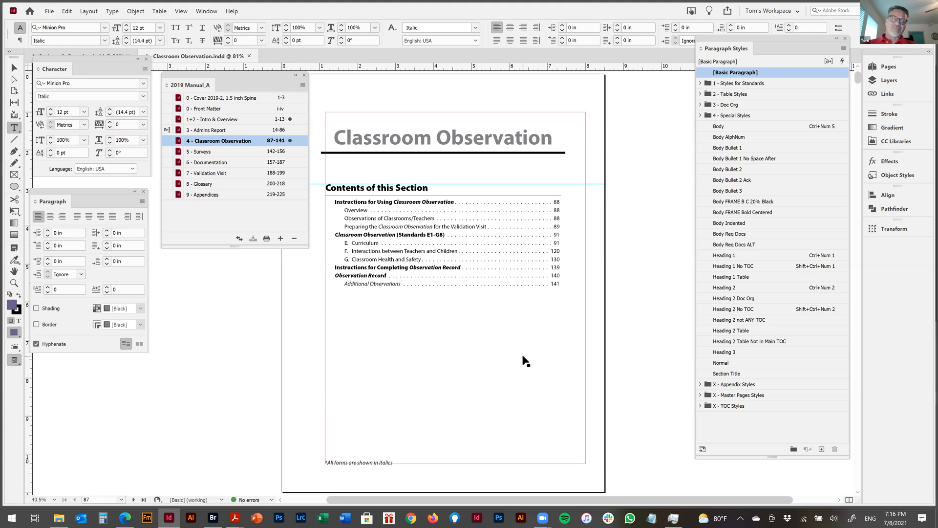
{"action": "key", "text": "ctrl+w"}
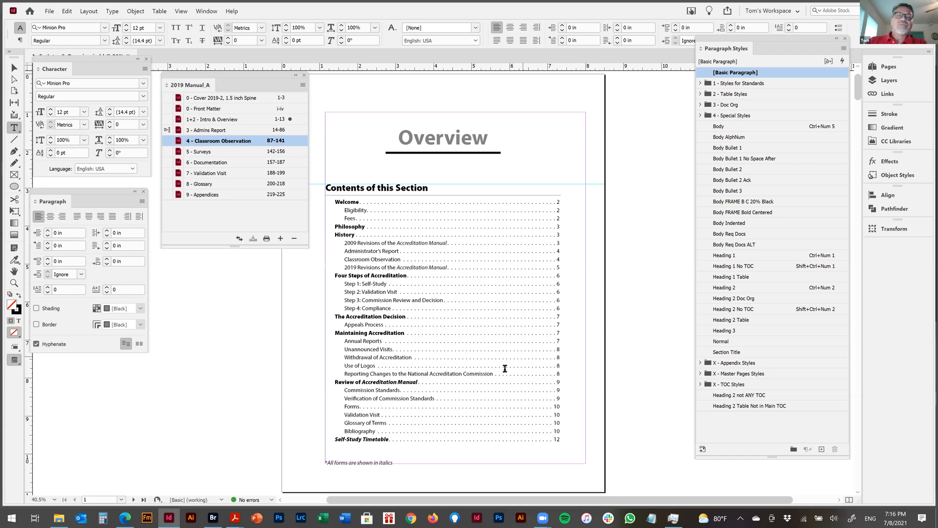
Step: Reopen 4 - Classroom Observation from the book and enlarge its section contents list to 125%, clear of the book panel
{"action": "double_click", "coordinate": [227, 142]}
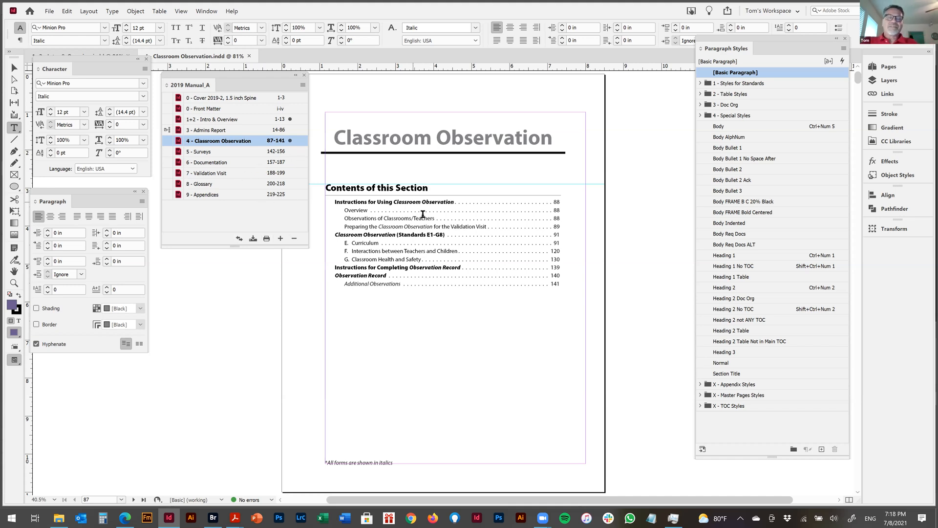
{"action": "left_click", "coordinate": [407, 203]}
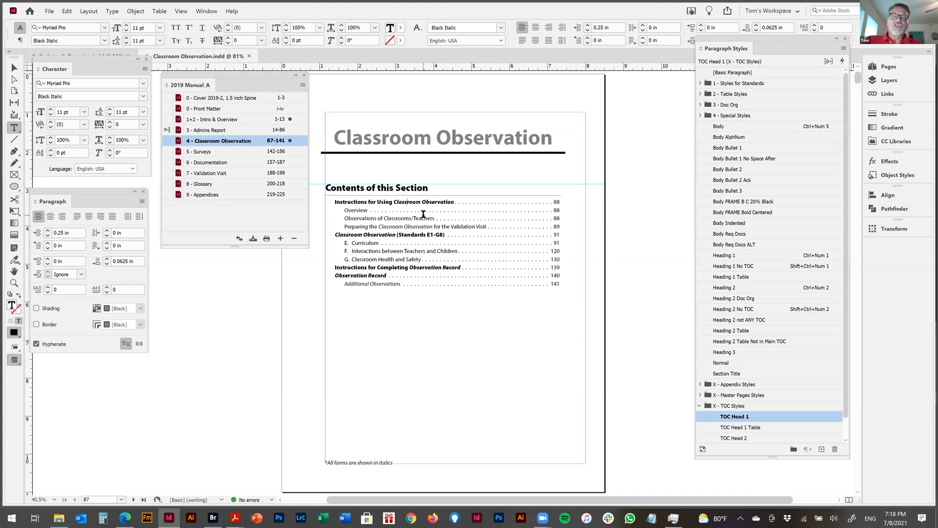
{"action": "left_click_drag", "start_coordinate": [321, 162], "coordinate": [595, 332]}
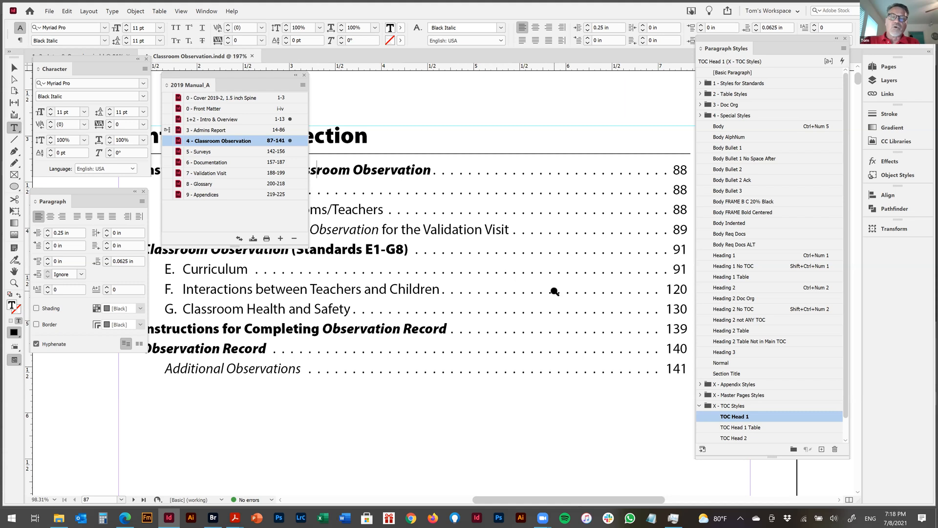
{"action": "key", "text": "ctrl+minus"}
{"action": "left_click_drag", "start_coordinate": [409, 228], "coordinate": [495, 182]}
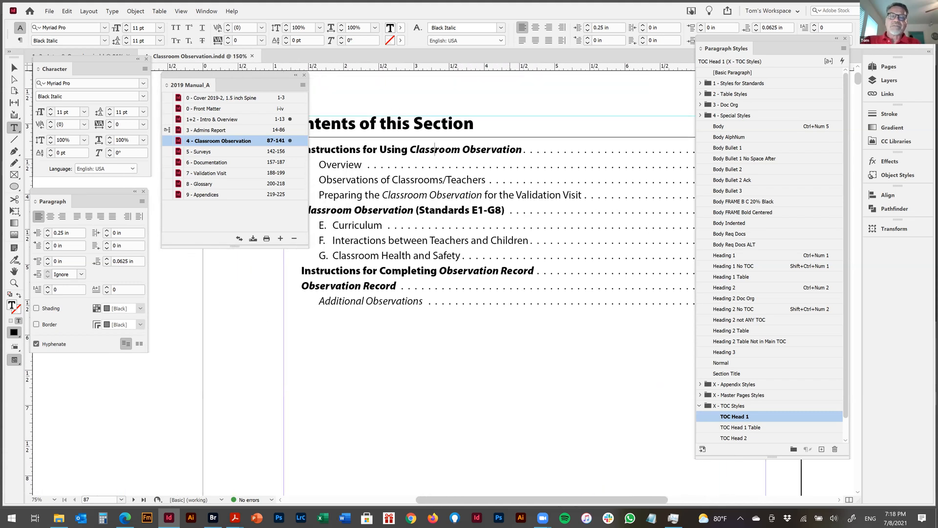
{"action": "key", "text": "ctrl+equal"}
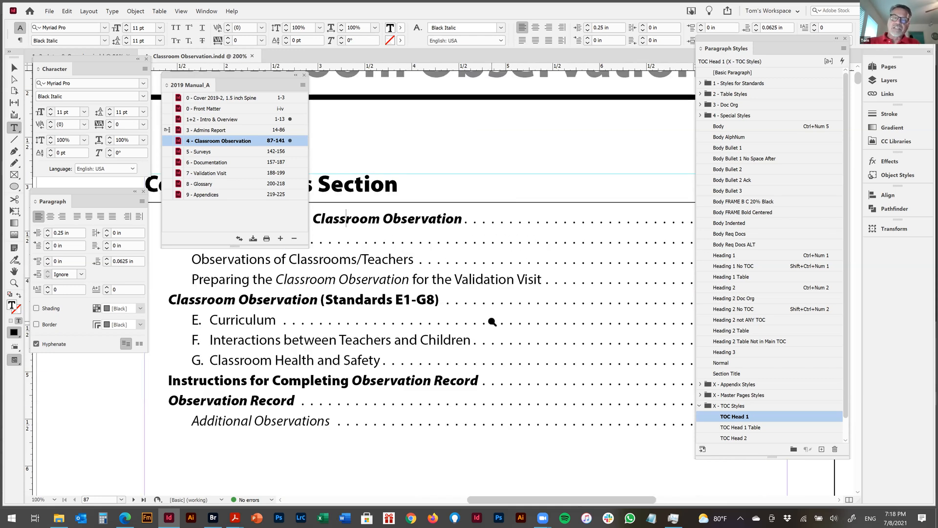
{"action": "key", "text": "ctrl+minus"}
{"action": "key", "text": "ctrl+minus"}
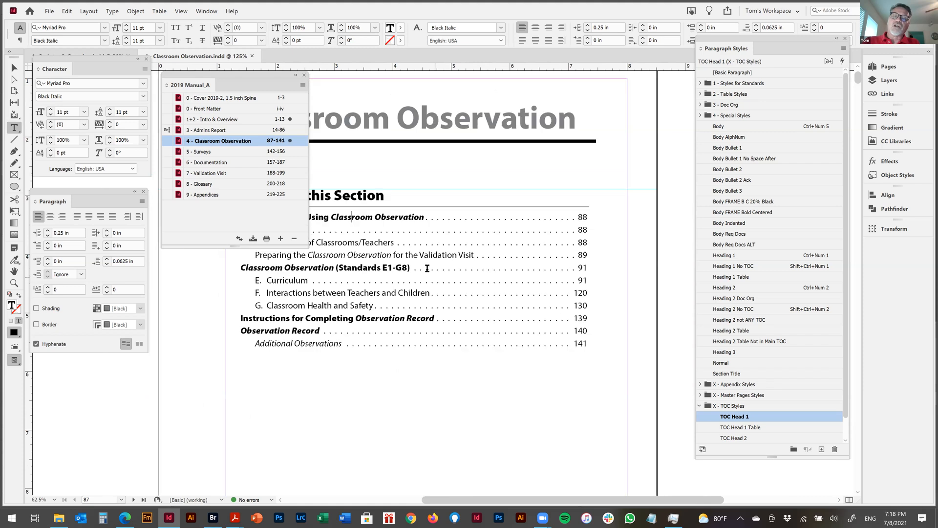
{"action": "left_click_drag", "start_coordinate": [404, 255], "coordinate": [515, 228]}
Step: Check which paragraph styles are applied to the "Contents of this Section" heading and its first- and second-level entries
{"action": "double_click", "coordinate": [410, 167]}
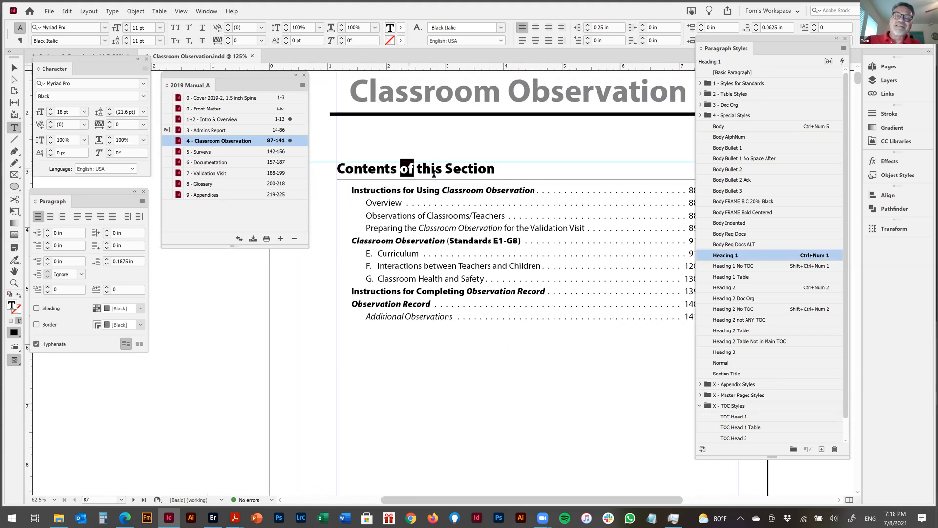
{"action": "left_click", "coordinate": [442, 217]}
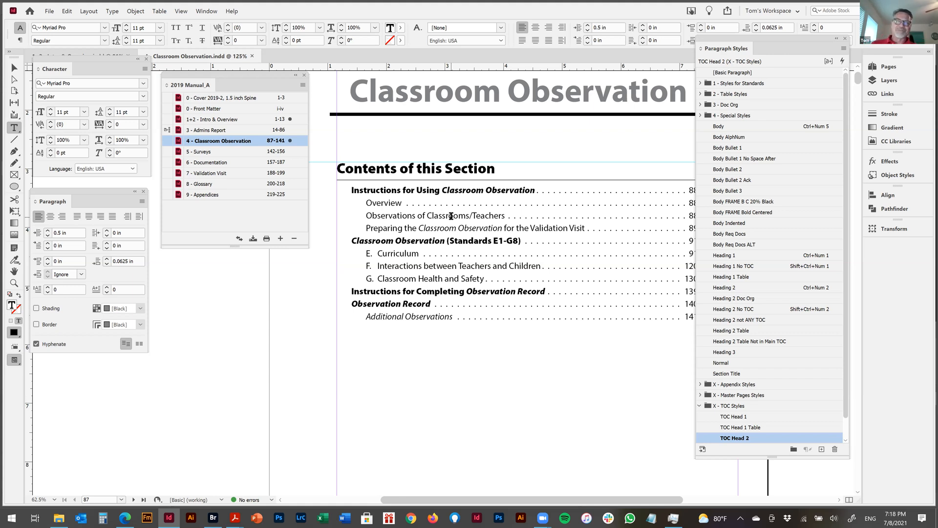
{"action": "left_click_drag", "start_coordinate": [423, 168], "coordinate": [446, 190]}
{"action": "left_click", "coordinate": [442, 190]}
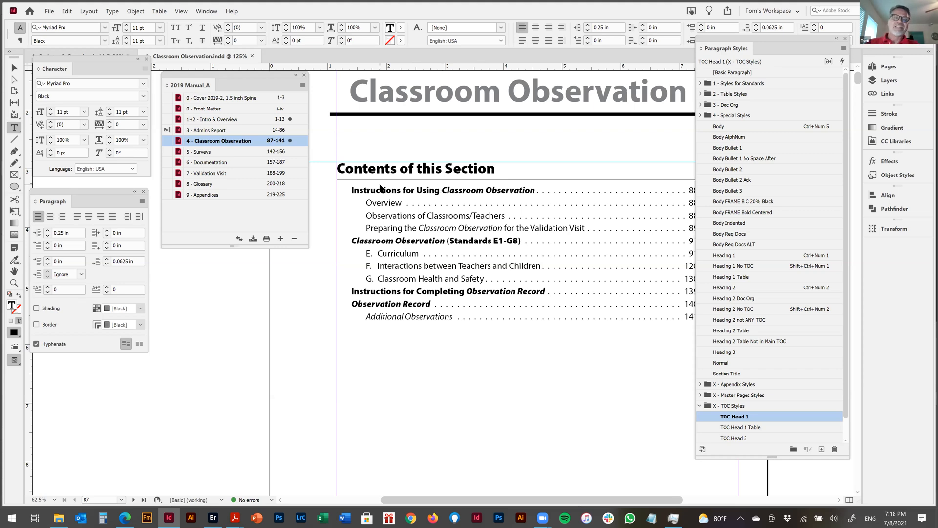
Step: Review the Table of Contents settings for the Section TOC style, and close them without making changes
{"action": "left_click", "coordinate": [113, 11]}
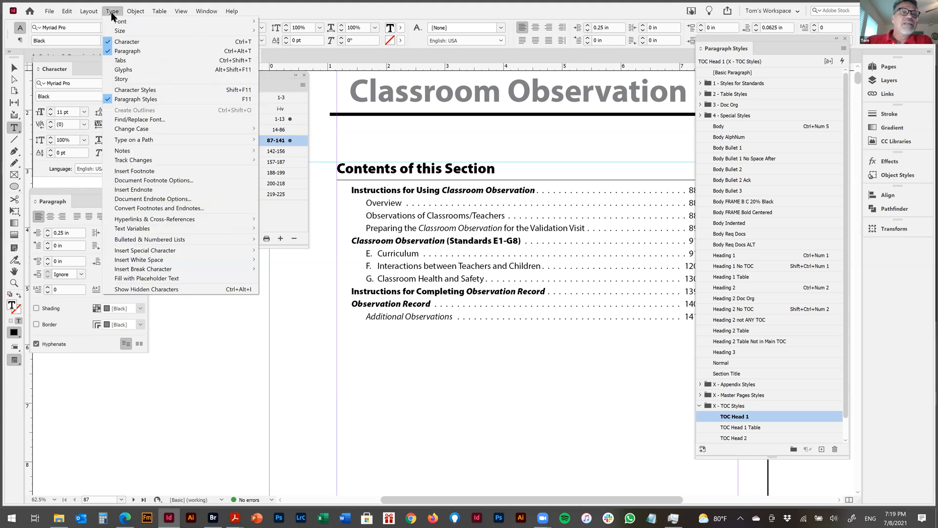
{"action": "left_click", "coordinate": [78, 10]}
{"action": "left_click", "coordinate": [78, 11]}
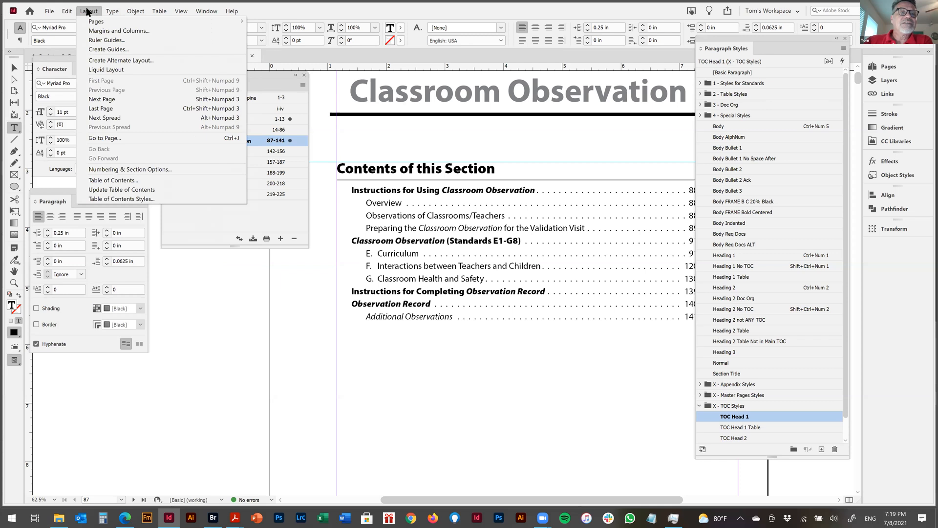
{"action": "left_click", "coordinate": [116, 180]}
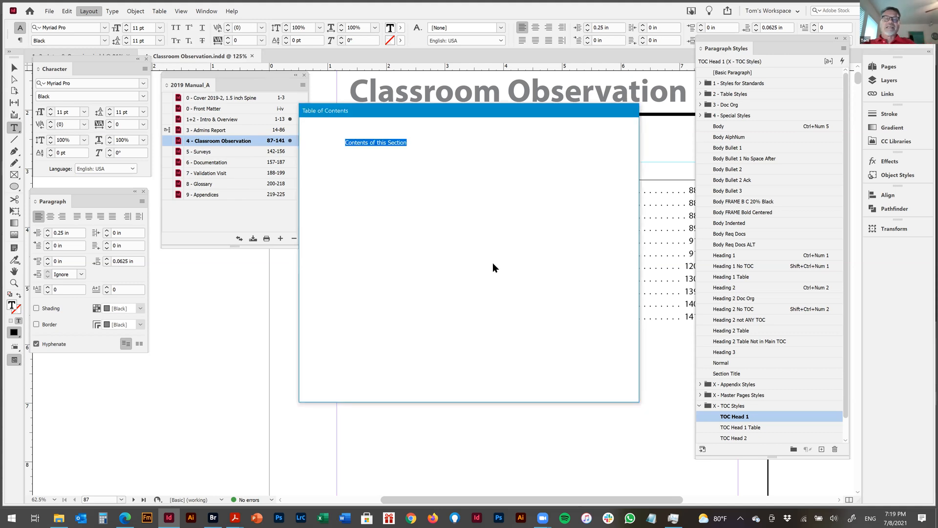
{"action": "left_click_drag", "start_coordinate": [521, 114], "coordinate": [542, 36]}
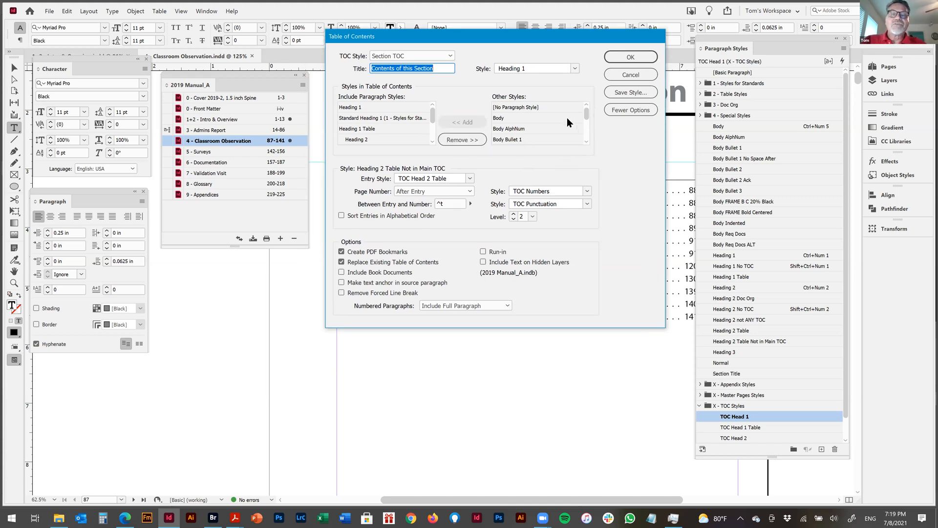
{"action": "left_click_drag", "start_coordinate": [555, 35], "coordinate": [558, 37]}
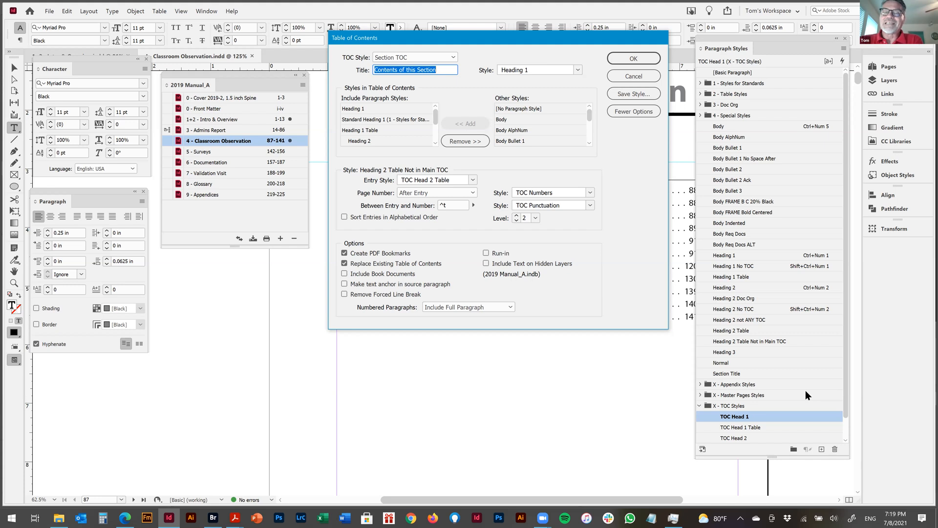
{"action": "left_click", "coordinate": [634, 76]}
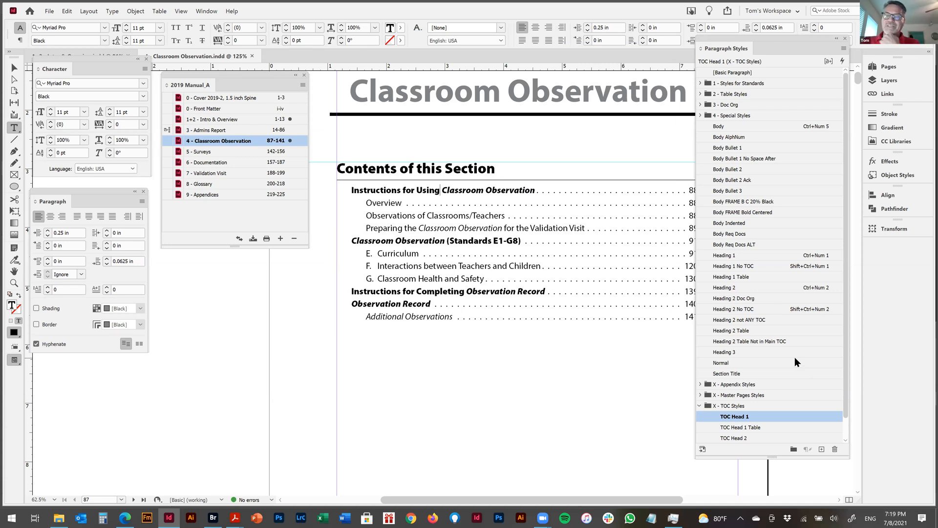
Step: Review the paragraph styles in the X - TOC Styles group, collapse it, and expand the 1 - Styles for Standards group
{"action": "scroll", "coordinate": [796, 360], "scroll_direction": "down", "scroll_amount": 1}
{"action": "scroll", "coordinate": [796, 361], "scroll_direction": "up", "scroll_amount": 1}
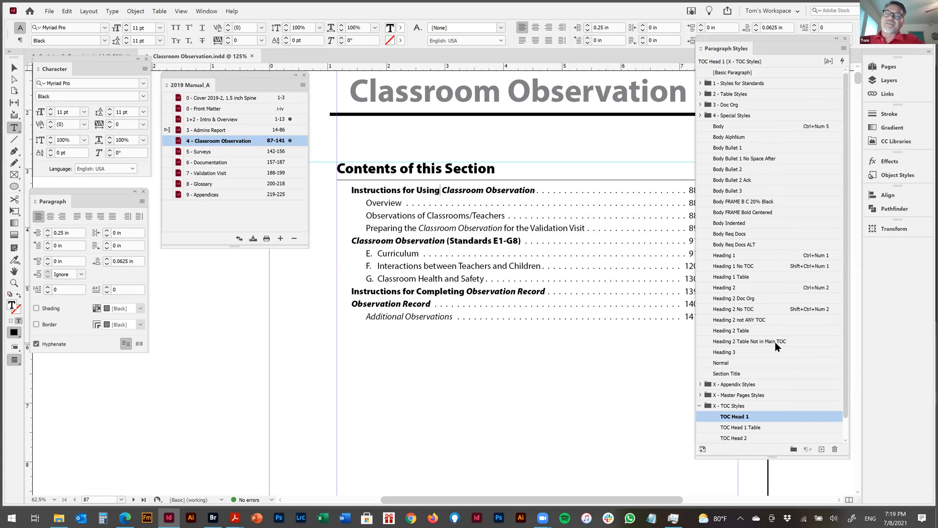
{"action": "left_click", "coordinate": [701, 405]}
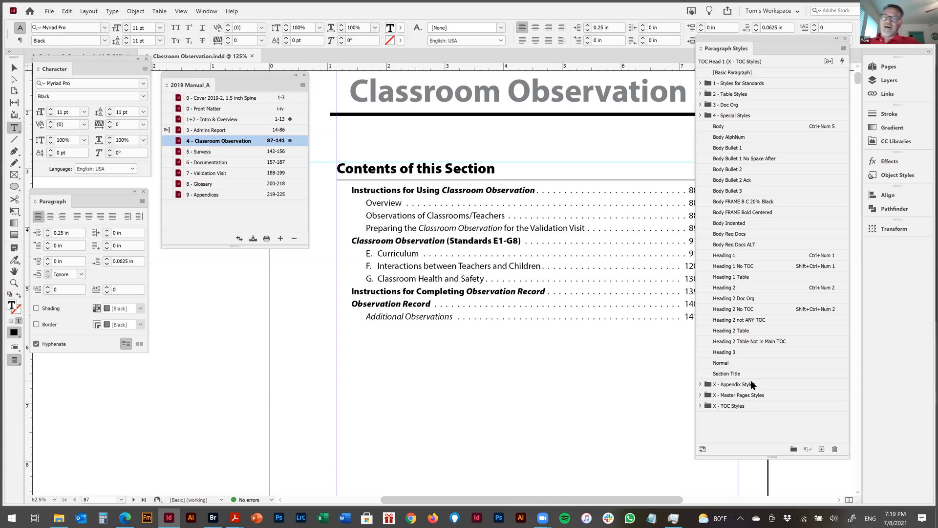
{"action": "left_click", "coordinate": [699, 405]}
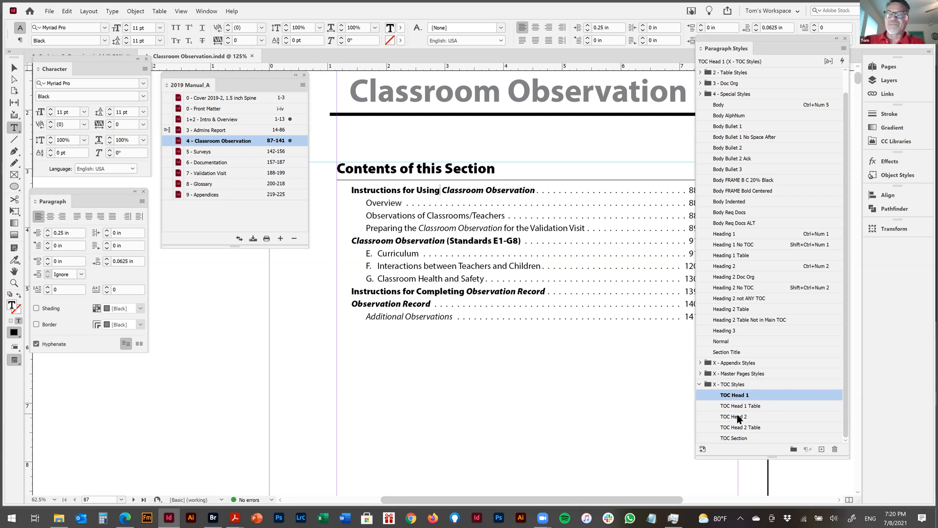
{"action": "left_click", "coordinate": [699, 384]}
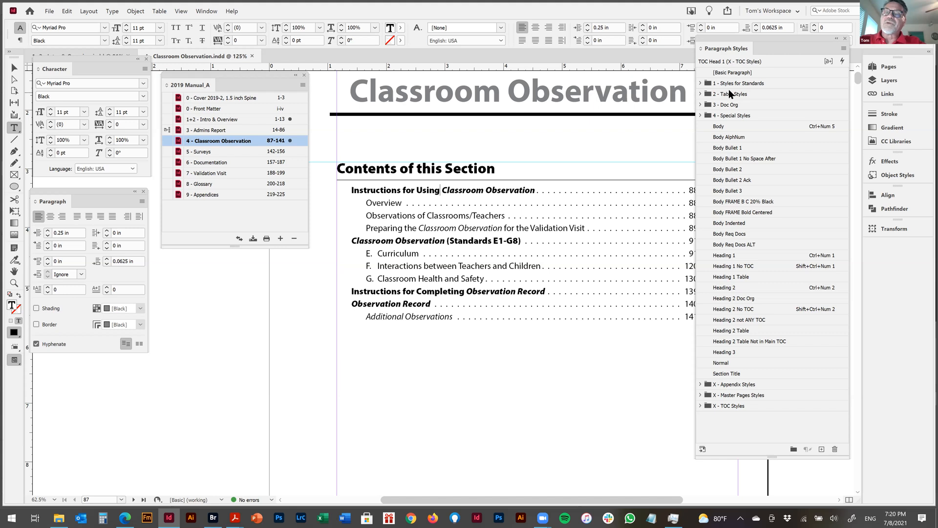
{"action": "left_click", "coordinate": [700, 83]}
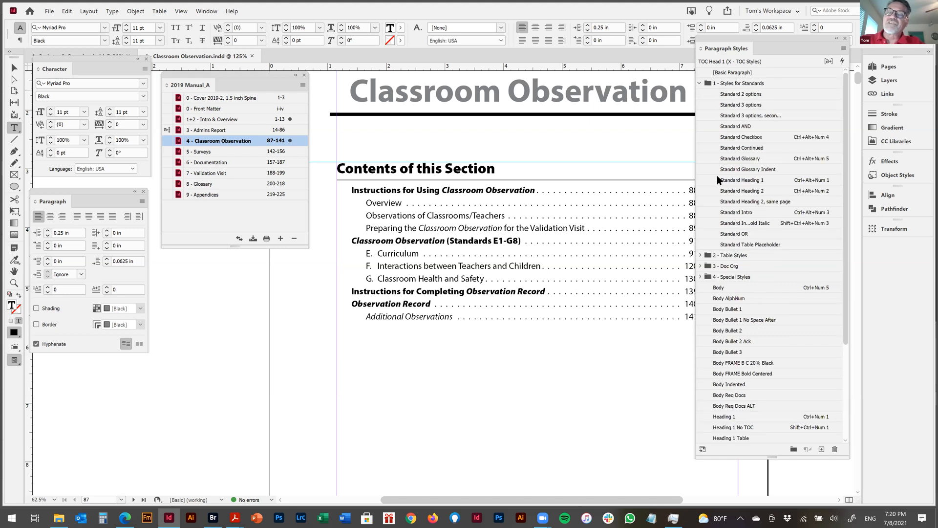
Step: Collapse the 1 - Styles for Standards group and review the paragraph styles inside 2 - Table Styles, leaving that group collapsed too
{"action": "left_click", "coordinate": [701, 84]}
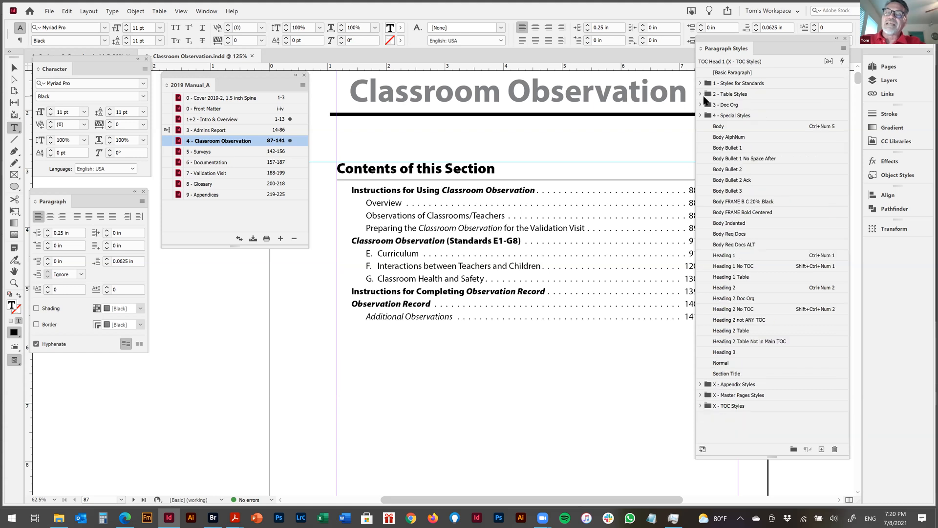
{"action": "left_click", "coordinate": [701, 94]}
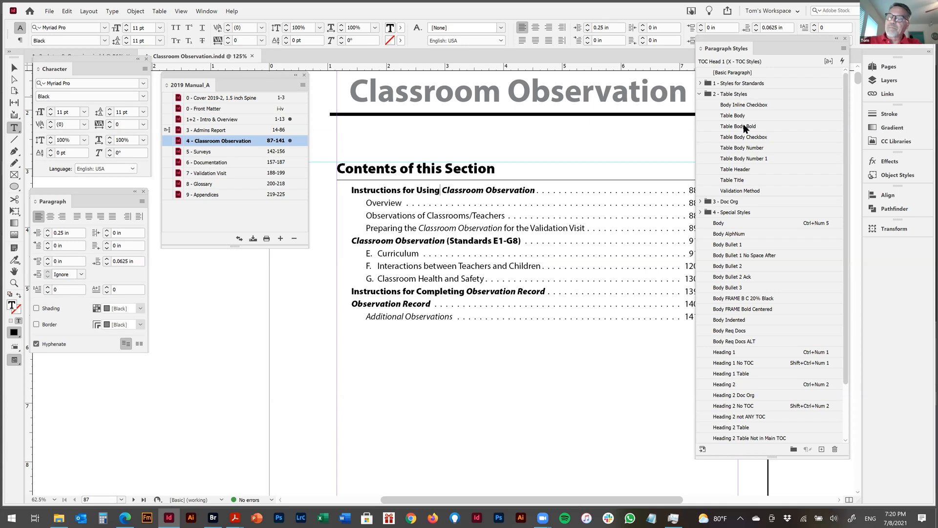
{"action": "left_click", "coordinate": [700, 92]}
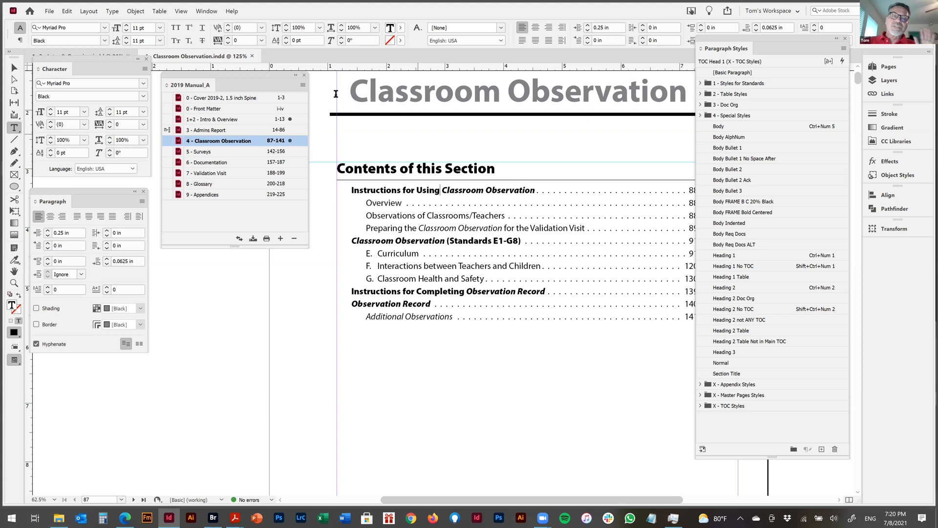
Step: Deselect all documents in the 2019 Manual_A book and make 1+2 - Intro & Overview its style source
{"action": "left_click", "coordinate": [245, 210]}
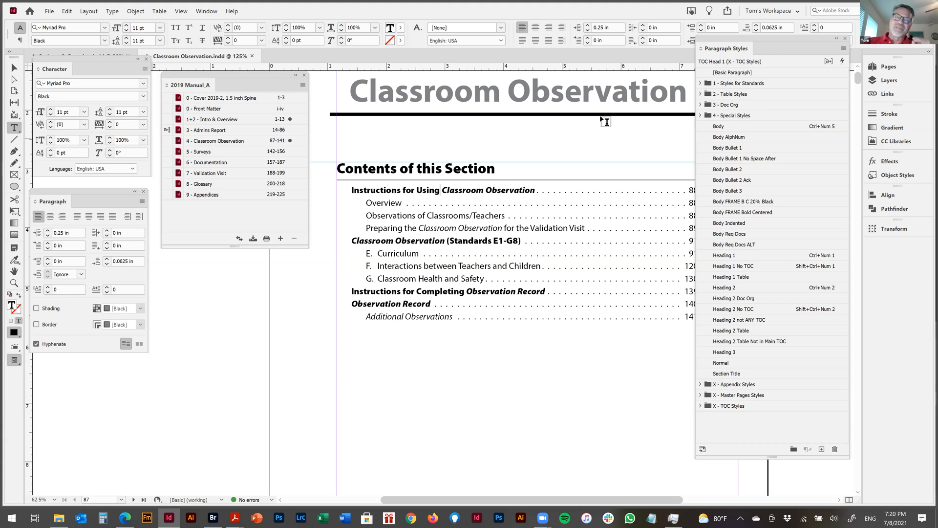
{"action": "left_click", "coordinate": [302, 86]}
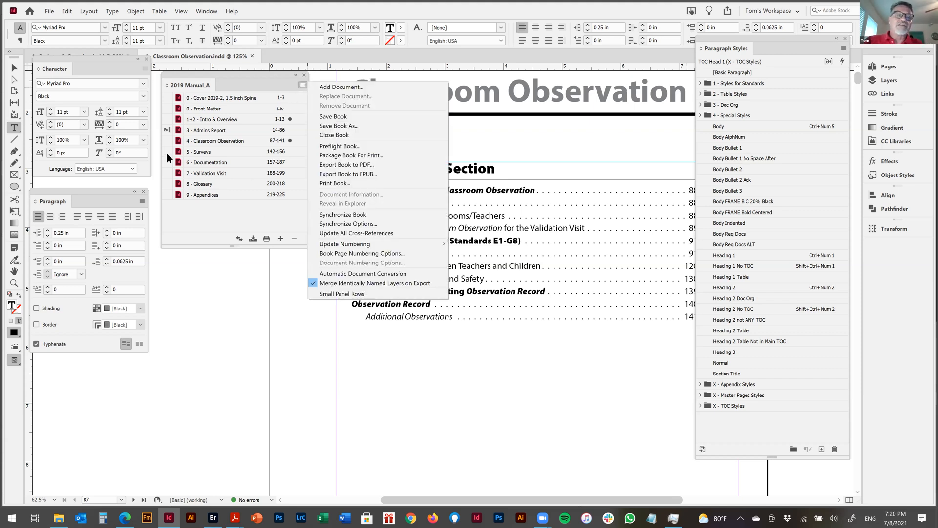
{"action": "left_click", "coordinate": [193, 211]}
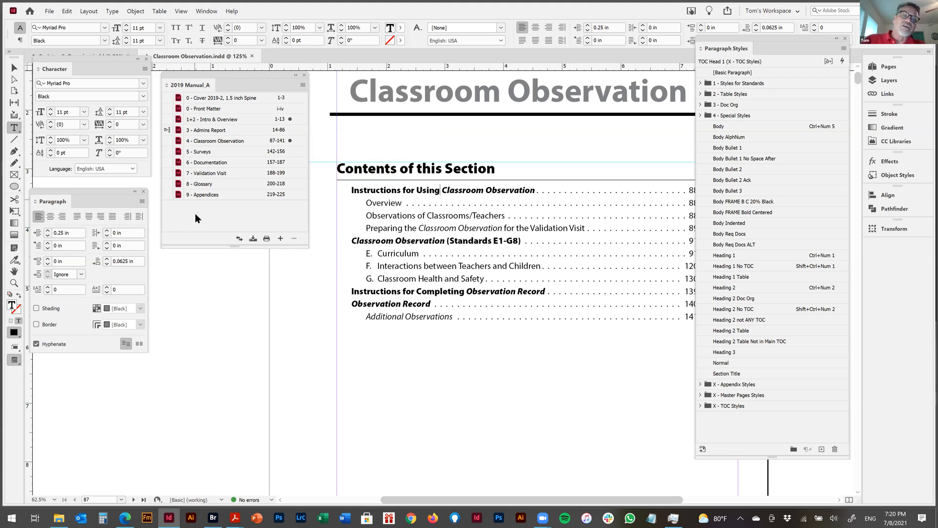
{"action": "left_click", "coordinate": [167, 119]}
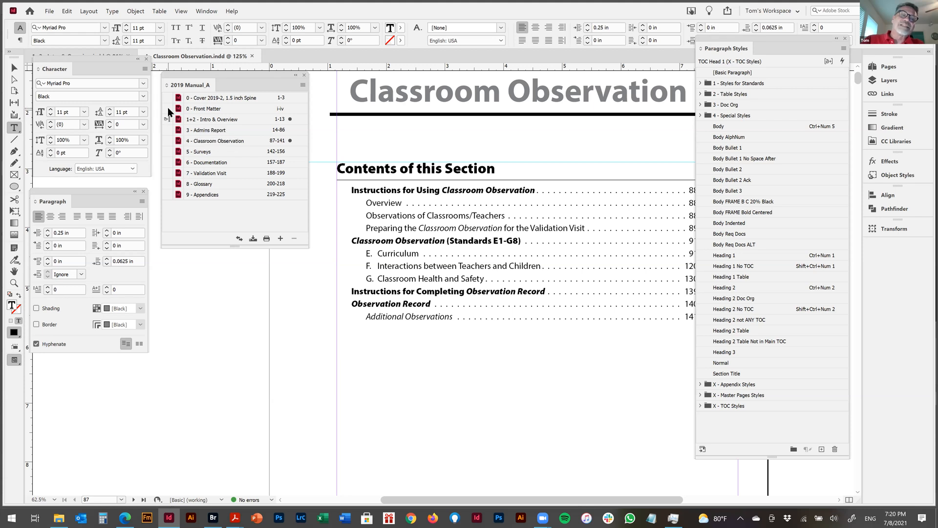
{"action": "left_click", "coordinate": [168, 108]}
{"action": "left_click", "coordinate": [167, 119]}
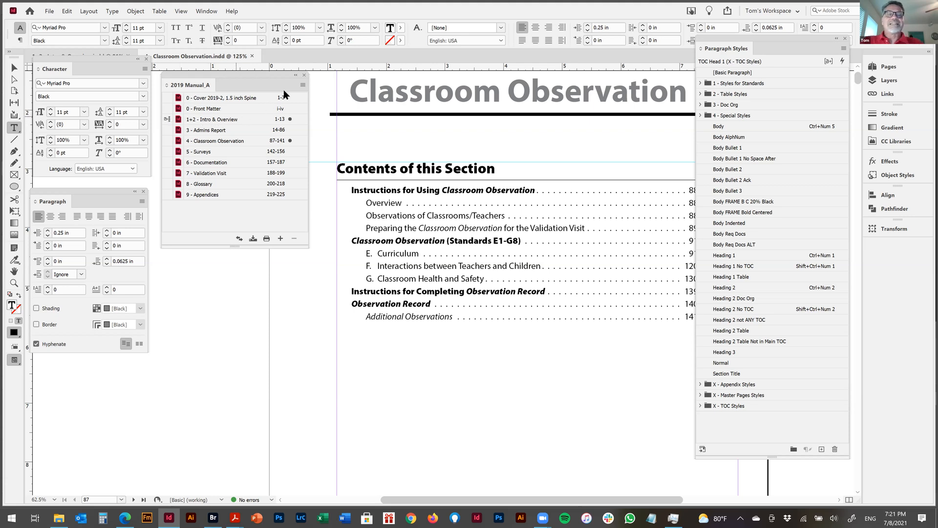
Step: Review which items the book's Synchronize Options include, from Cross-Reference Formats to Paragraph Styles, and close them without making changes
{"action": "left_click", "coordinate": [303, 86]}
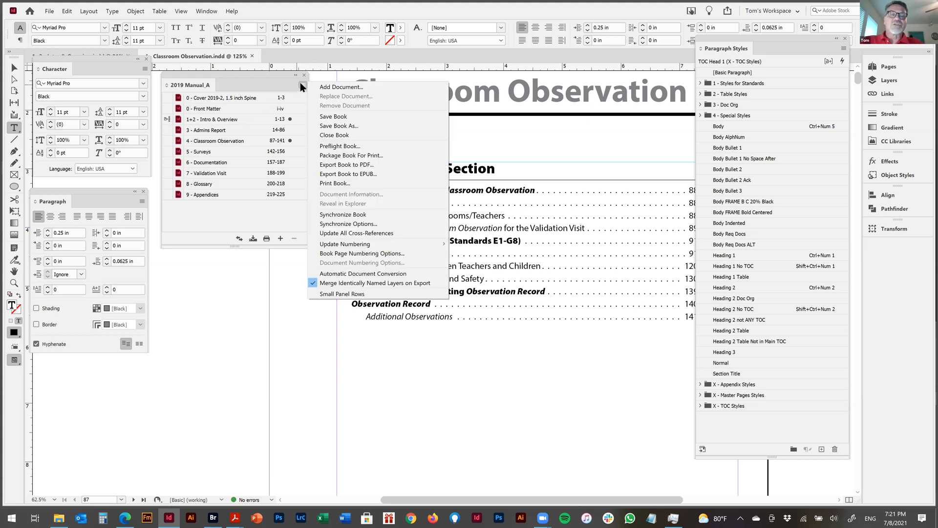
{"action": "left_click", "coordinate": [392, 222]}
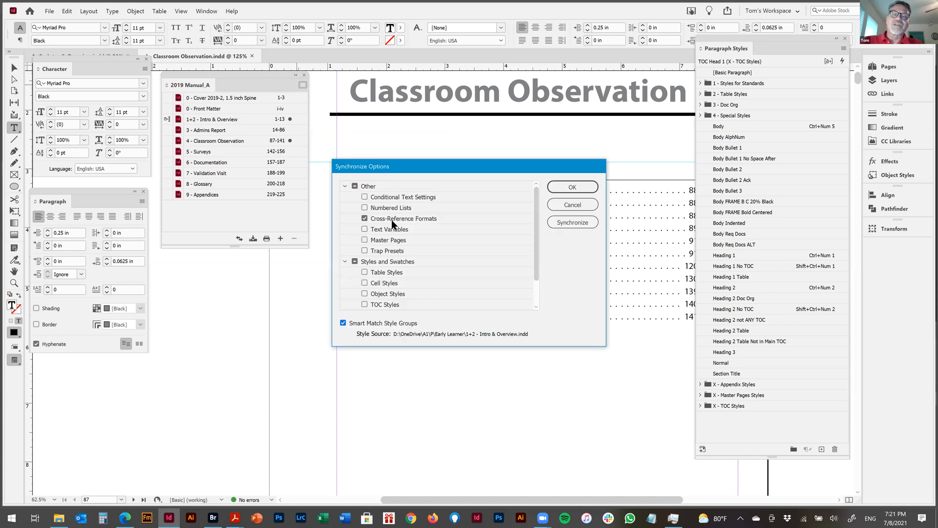
{"action": "left_click_drag", "start_coordinate": [490, 168], "coordinate": [490, 81]}
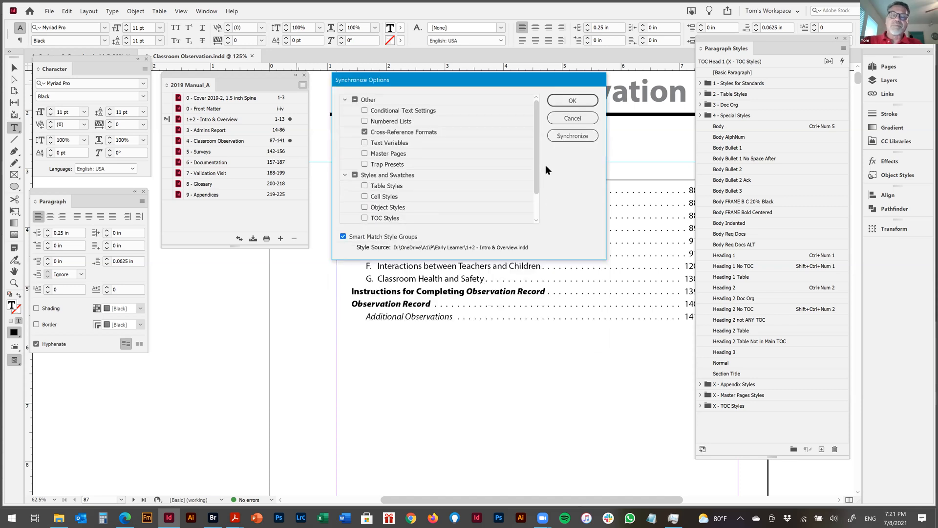
{"action": "left_click_drag", "start_coordinate": [535, 176], "coordinate": [544, 103]}
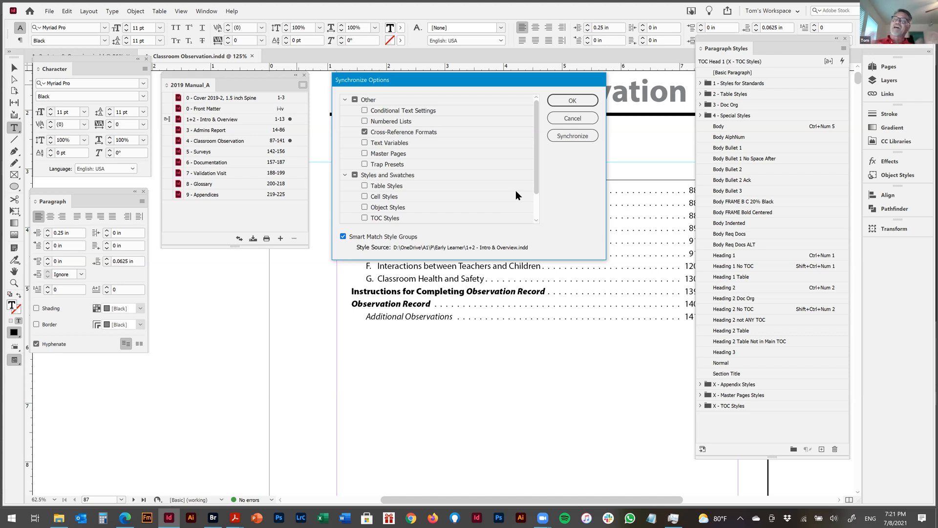
{"action": "left_click", "coordinate": [364, 130]}
{"action": "scroll", "coordinate": [428, 191], "scroll_direction": "down", "scroll_amount": 1}
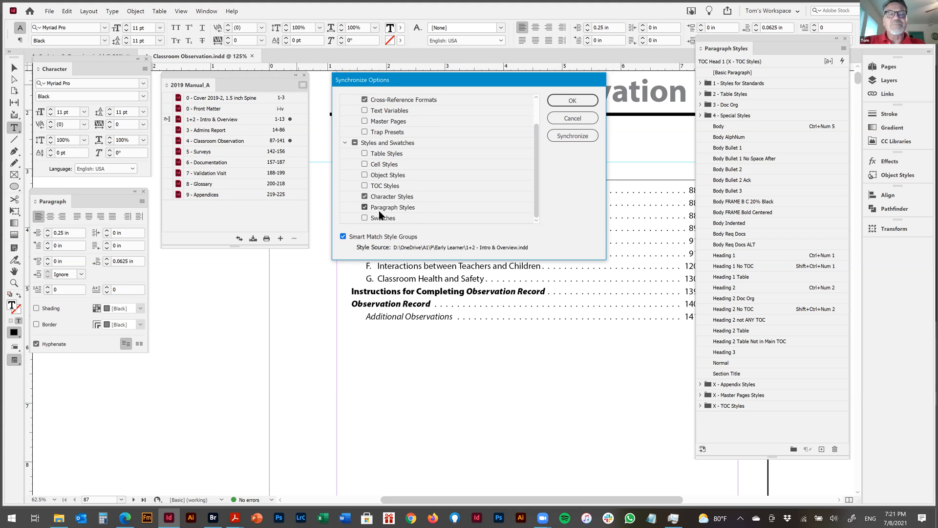
{"action": "left_click", "coordinate": [573, 119]}
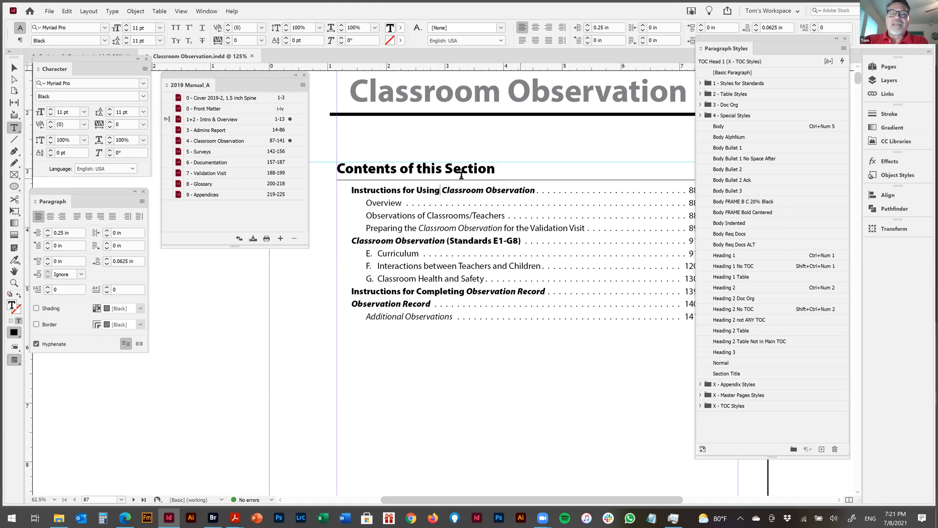
Step: Compare the paragraph styles applied to the "Contents of this Section" heading and its entries with those in the X - TOC Styles group
{"action": "left_click", "coordinate": [422, 169]}
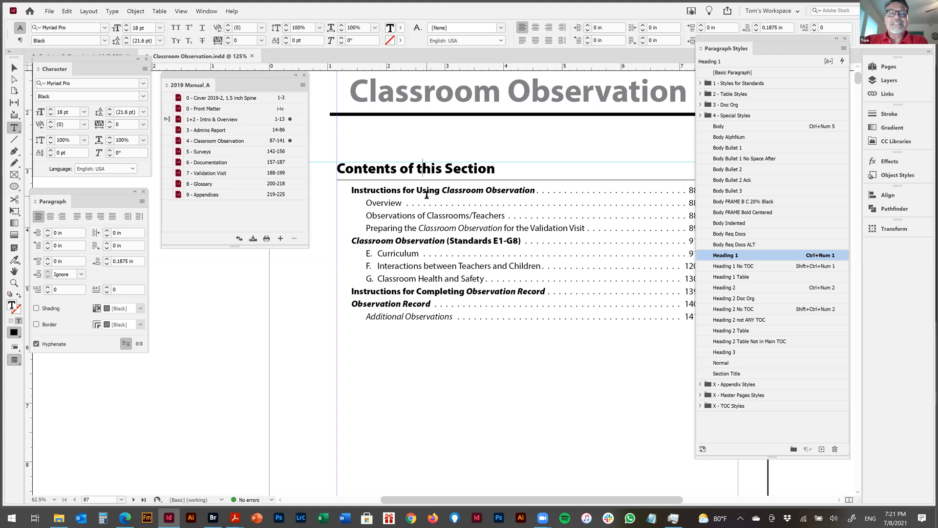
{"action": "left_click", "coordinate": [426, 214]}
{"action": "left_click", "coordinate": [426, 213]}
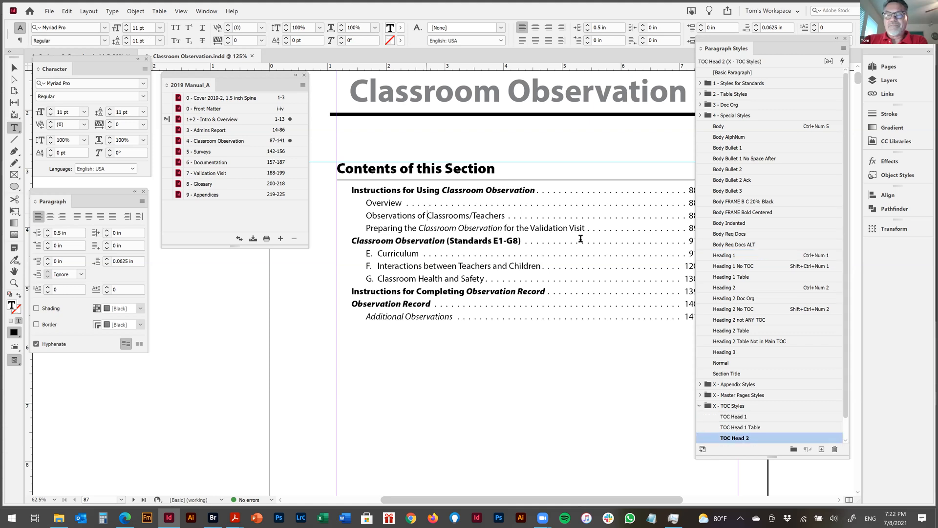
{"action": "scroll", "coordinate": [760, 398], "scroll_direction": "down", "scroll_amount": 1}
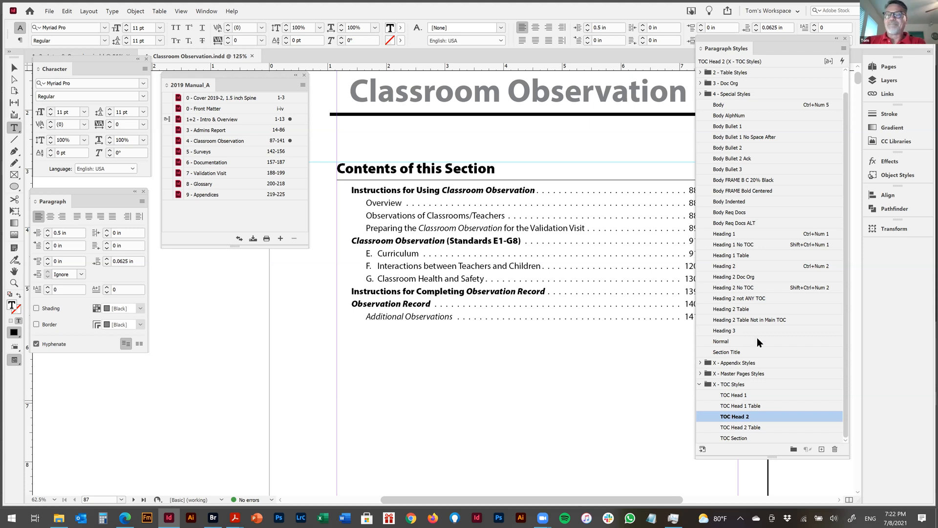
{"action": "left_click", "coordinate": [440, 171]}
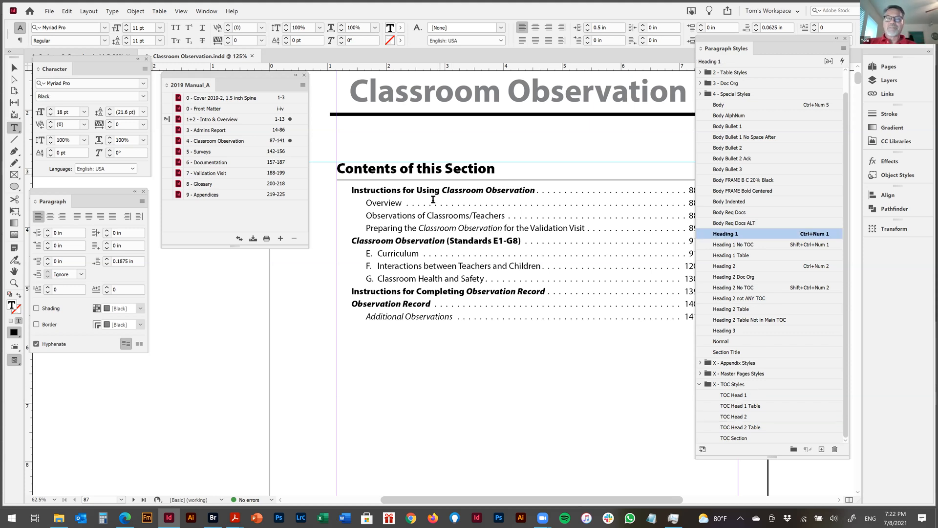
{"action": "left_click", "coordinate": [561, 255]}
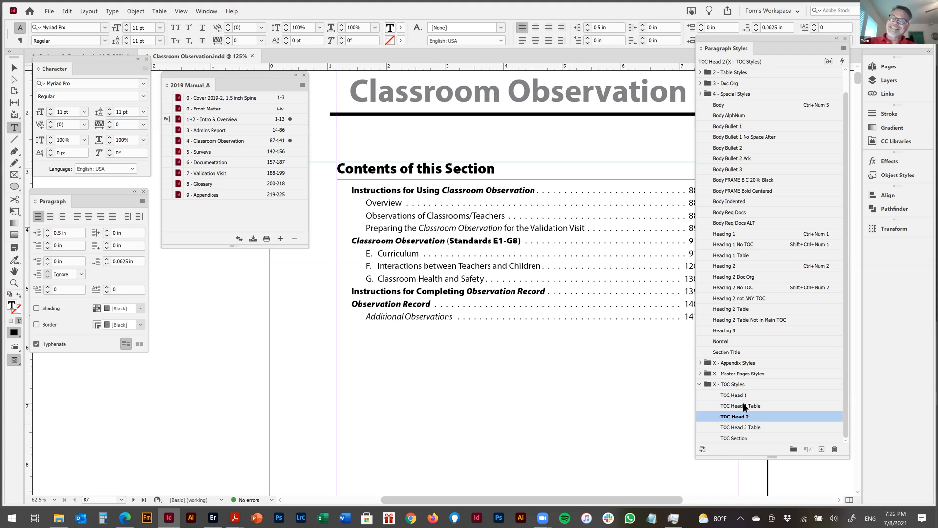
{"action": "left_click", "coordinate": [500, 241]}
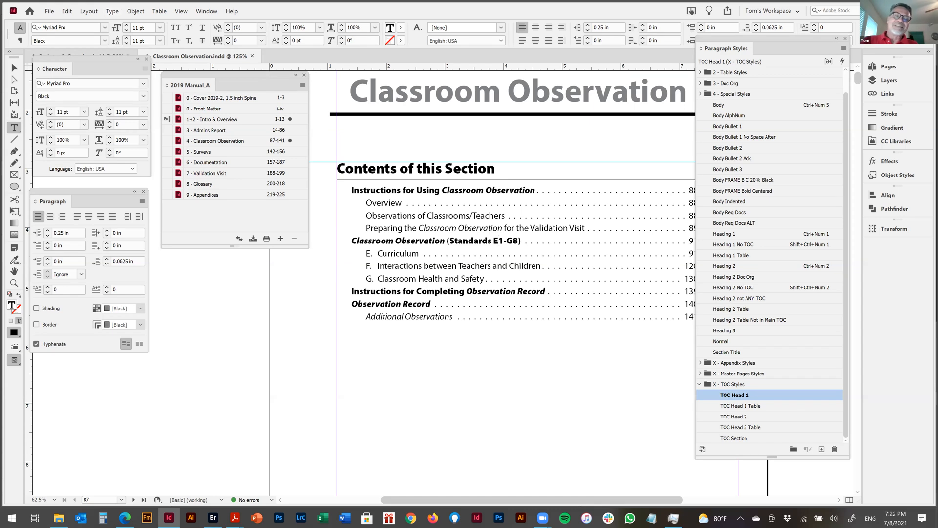
Step: Check the Section TOC settings in Table of Contents for the entry styles of Standard Heading 1 and Heading 1 Table
{"action": "left_click", "coordinate": [88, 10]}
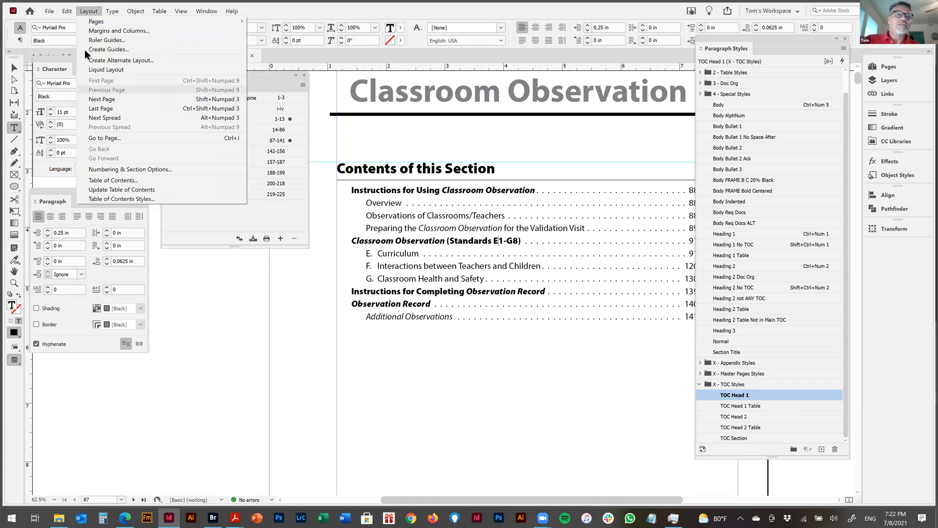
{"action": "left_click", "coordinate": [141, 178]}
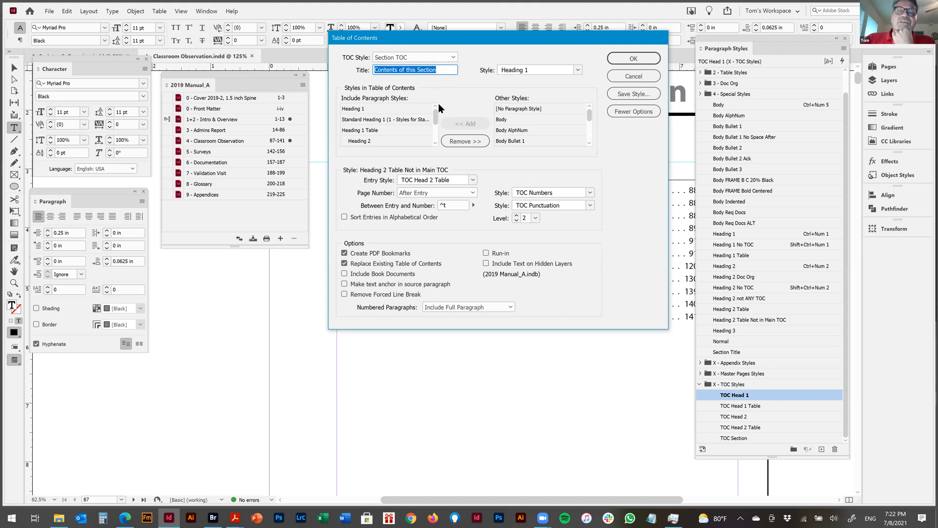
{"action": "left_click_drag", "start_coordinate": [434, 114], "coordinate": [445, 94]}
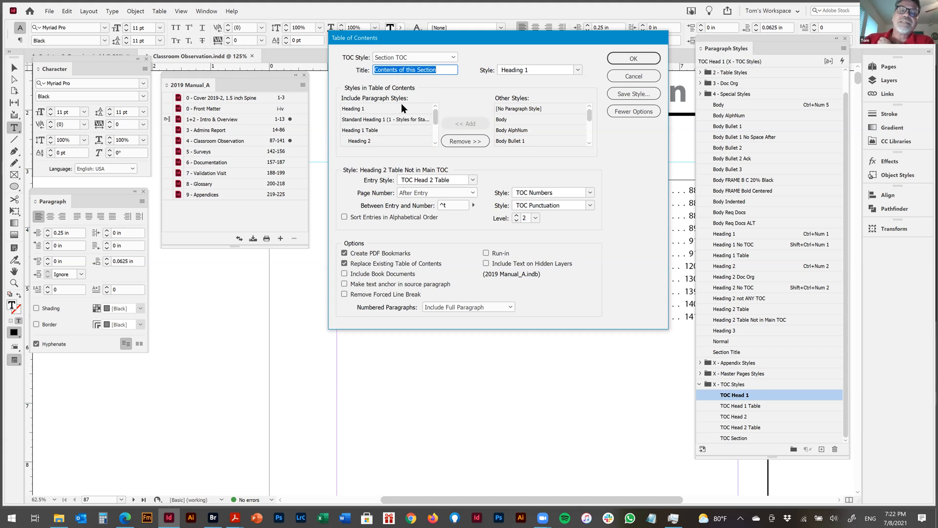
{"action": "mouse_move", "coordinate": [433, 115]}
{"action": "left_mouse_down"}
{"action": "mouse_move", "coordinate": [432, 130]}
{"action": "mouse_move", "coordinate": [433, 111]}
{"action": "left_mouse_up"}
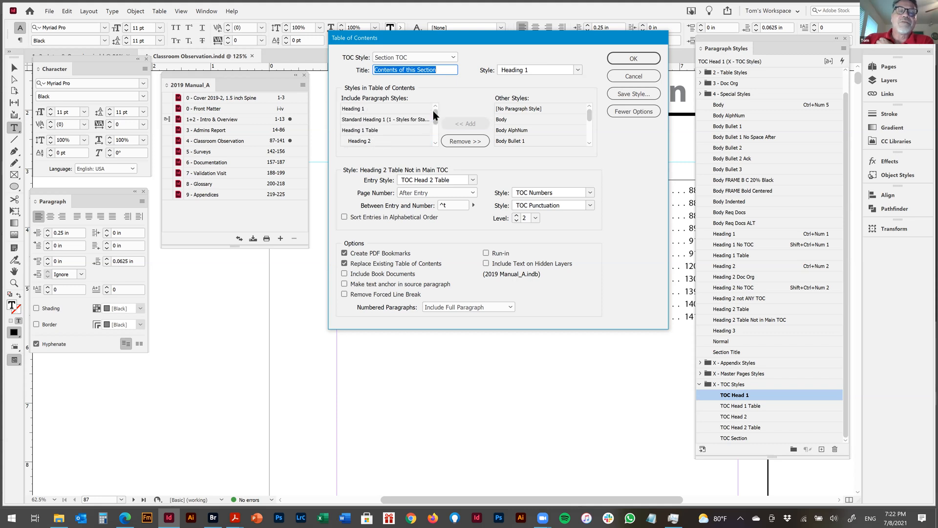
{"action": "left_click", "coordinate": [359, 119]}
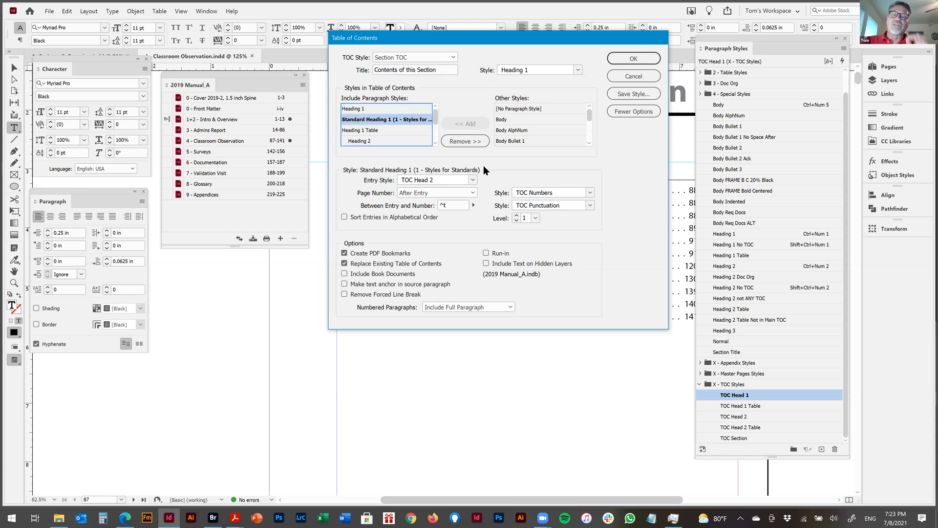
{"action": "left_click", "coordinate": [372, 130]}
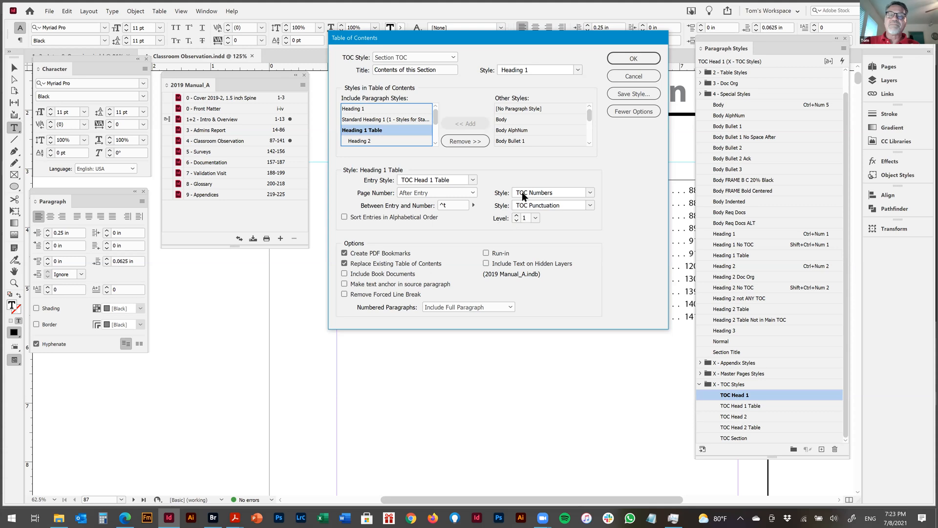
Step: Review the included and other paragraph styles, check the entry styles of Heading 1 and Heading 2, and cancel the Table of Contents settings
{"action": "left_click_drag", "start_coordinate": [482, 45], "coordinate": [154, 147]}
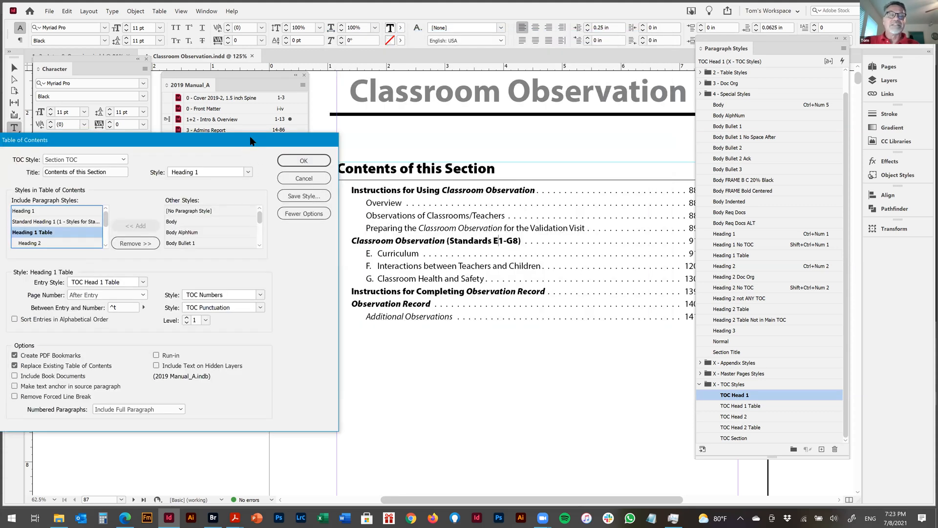
{"action": "left_click_drag", "start_coordinate": [249, 138], "coordinate": [432, 89]}
{"action": "left_click_drag", "start_coordinate": [288, 174], "coordinate": [289, 185]}
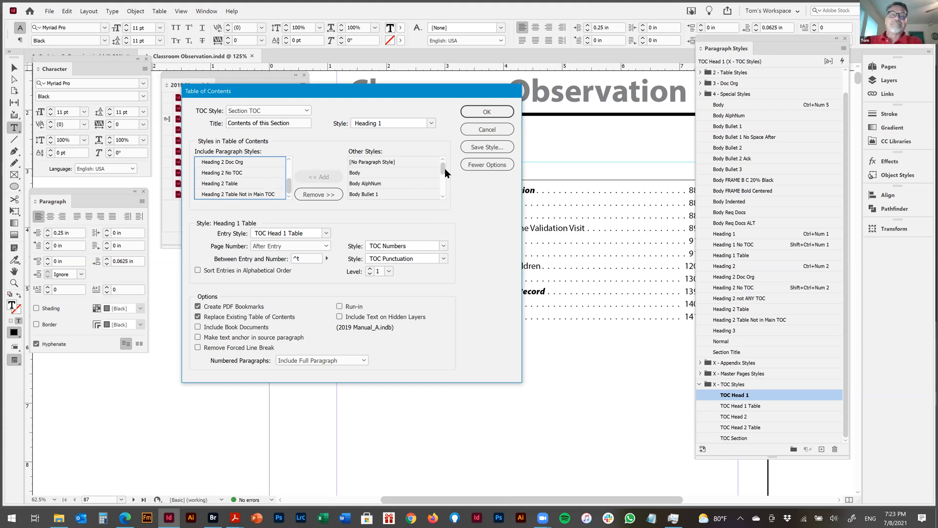
{"action": "mouse_move", "coordinate": [444, 166]}
{"action": "left_mouse_down"}
{"action": "mouse_move", "coordinate": [445, 199]}
{"action": "mouse_move", "coordinate": [445, 156]}
{"action": "left_mouse_up"}
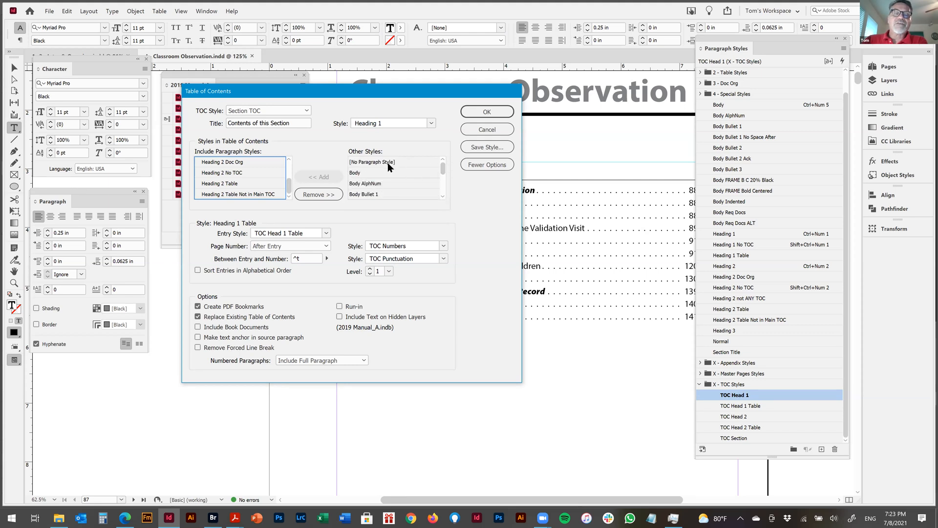
{"action": "left_click", "coordinate": [365, 172]}
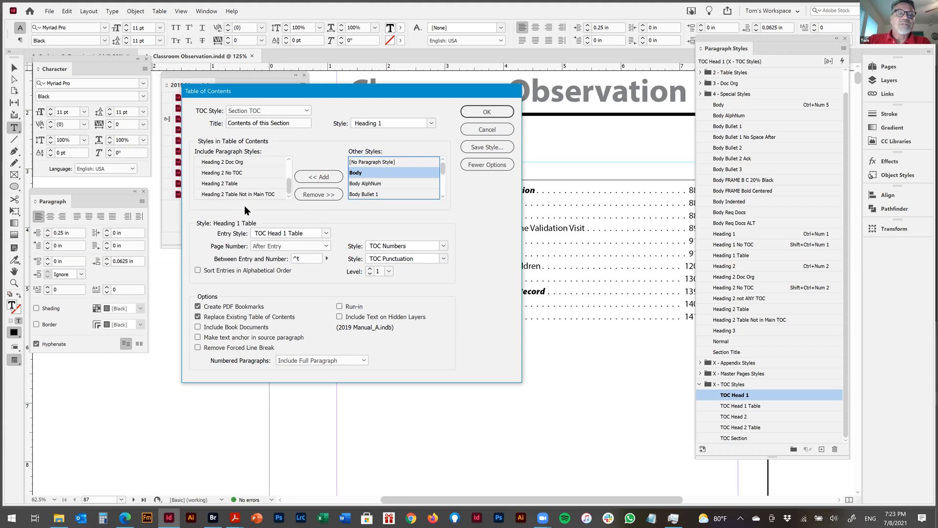
{"action": "left_click_drag", "start_coordinate": [289, 187], "coordinate": [289, 166]}
{"action": "left_click", "coordinate": [225, 161]}
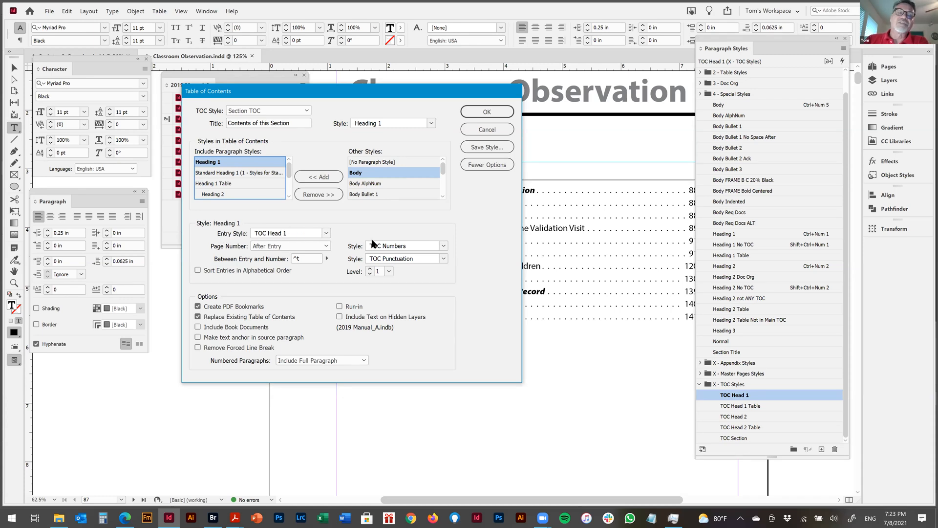
{"action": "left_click", "coordinate": [223, 193]}
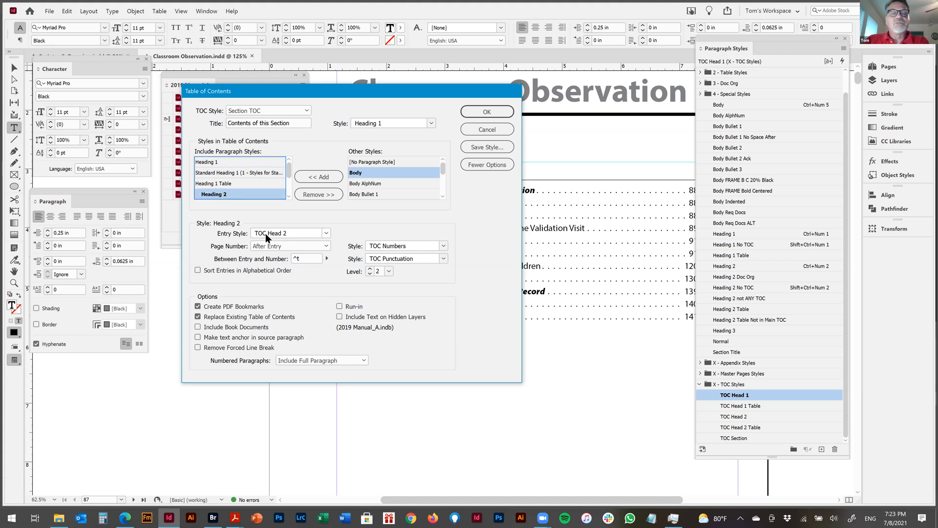
{"action": "left_click", "coordinate": [489, 129]}
Step: Check the styles on the contents entries and their dot leaders, and show page 88 fitted in the window
{"action": "left_click", "coordinate": [545, 213]}
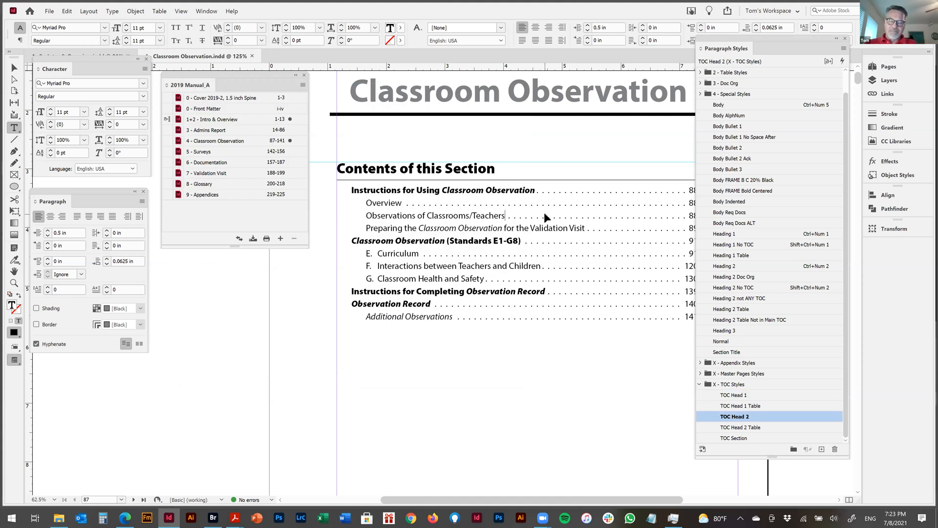
{"action": "left_click", "coordinate": [402, 190]}
{"action": "left_click_drag", "start_coordinate": [380, 190], "coordinate": [473, 192]}
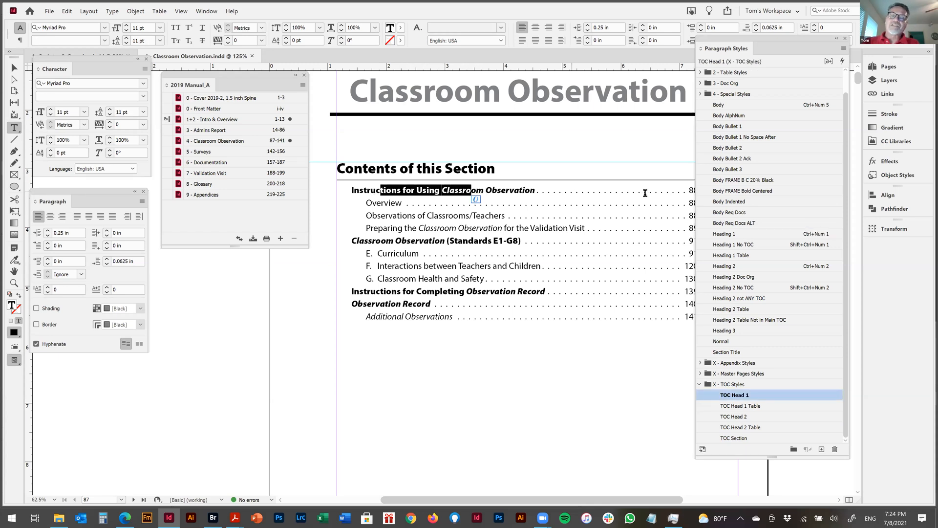
{"action": "left_click_drag", "start_coordinate": [635, 201], "coordinate": [587, 212]}
{"action": "left_click", "coordinate": [587, 215]}
{"action": "key", "text": "ctrl+0"}
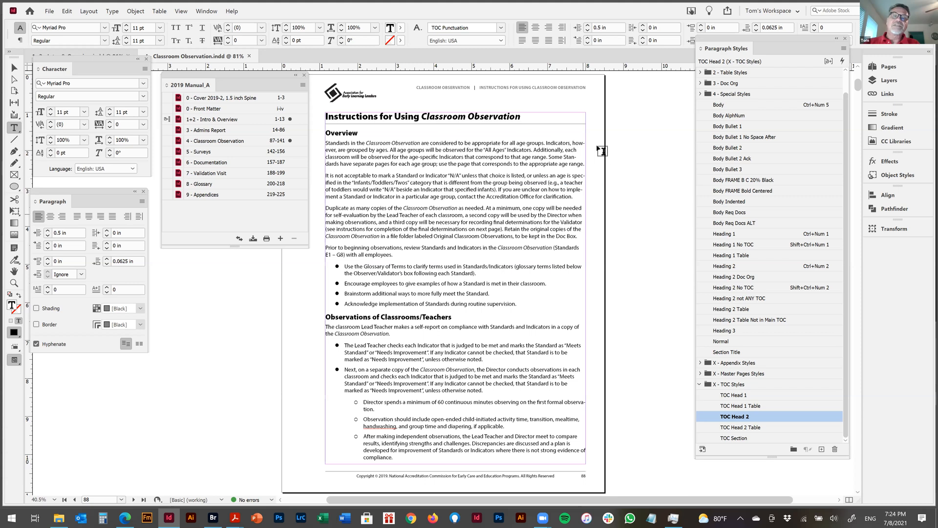
Step: Check the paragraph styles of page 88's main heading and body text, and enlarge the running header with the floating panels moved clear
{"action": "left_click_drag", "start_coordinate": [356, 117], "coordinate": [453, 118]}
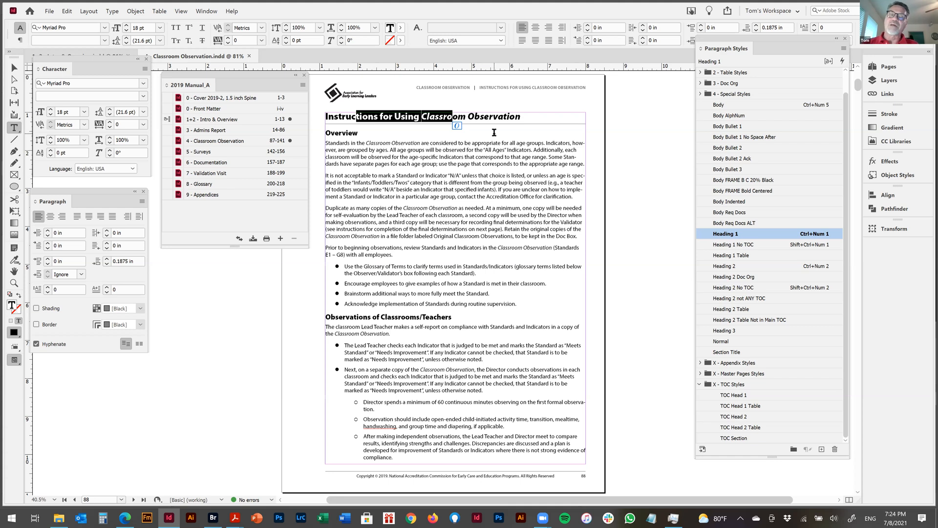
{"action": "left_click", "coordinate": [501, 197]}
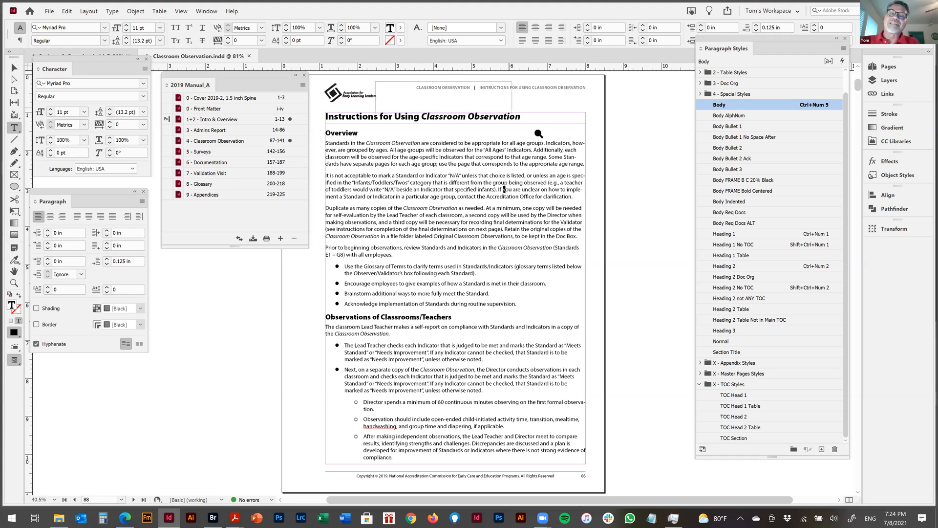
{"action": "left_click_drag", "start_coordinate": [375, 94], "coordinate": [595, 149]}
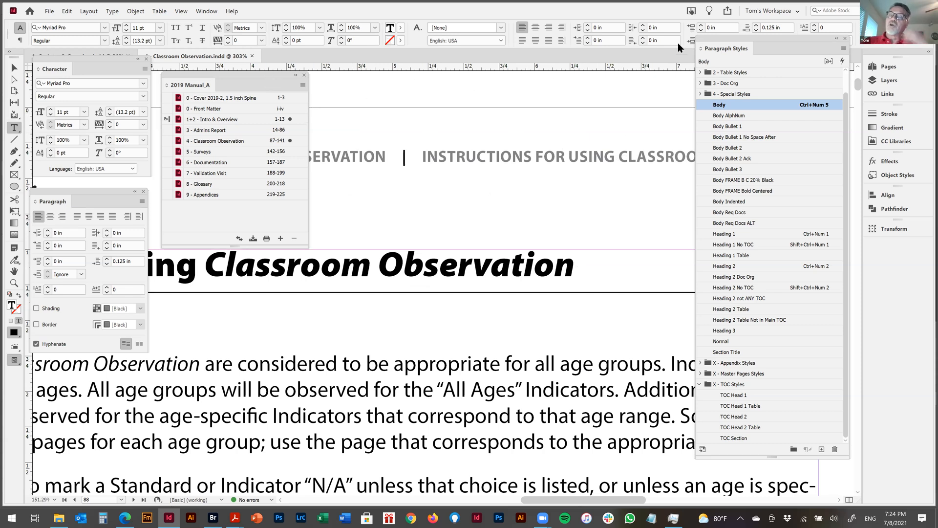
{"action": "left_click_drag", "start_coordinate": [757, 39], "coordinate": [817, 30]}
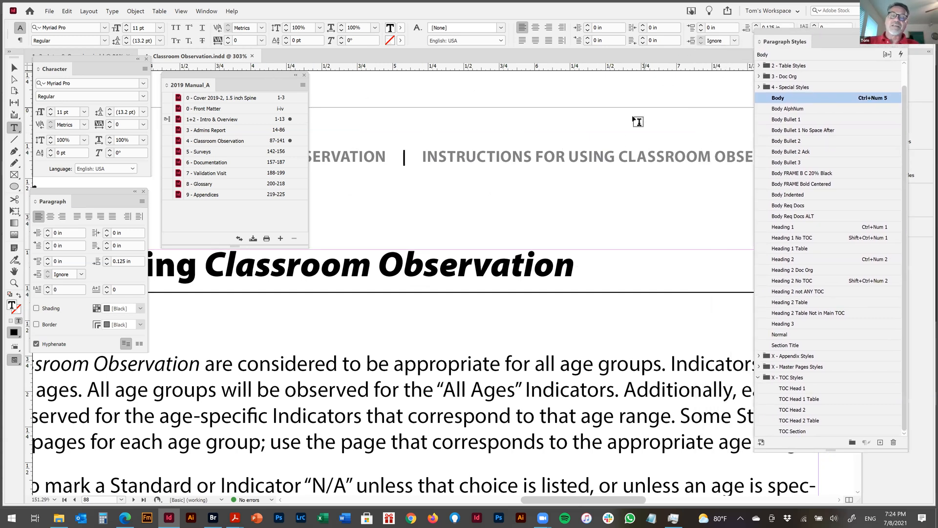
{"action": "left_click_drag", "start_coordinate": [263, 77], "coordinate": [181, 331]}
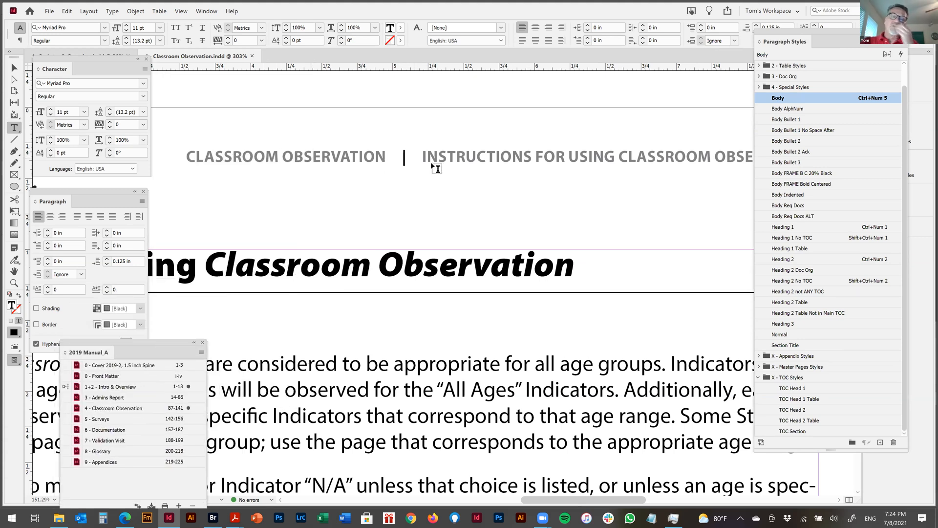
Step: Delete the word "Observation" from the main heading "Instructions for Using Classroom Observation" on page 88
{"action": "scroll", "coordinate": [600, 217], "scroll_direction": "down", "scroll_amount": 2}
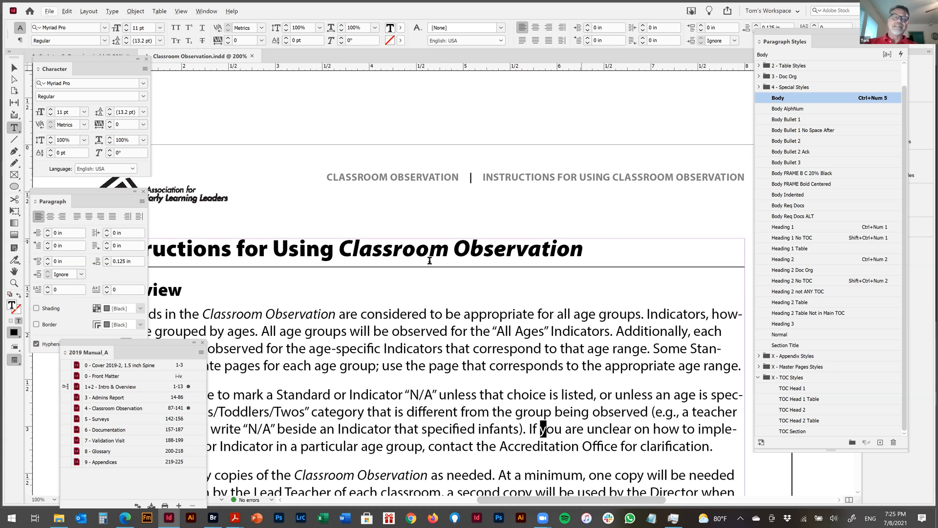
{"action": "scroll", "coordinate": [497, 247], "scroll_direction": "down", "scroll_amount": 2}
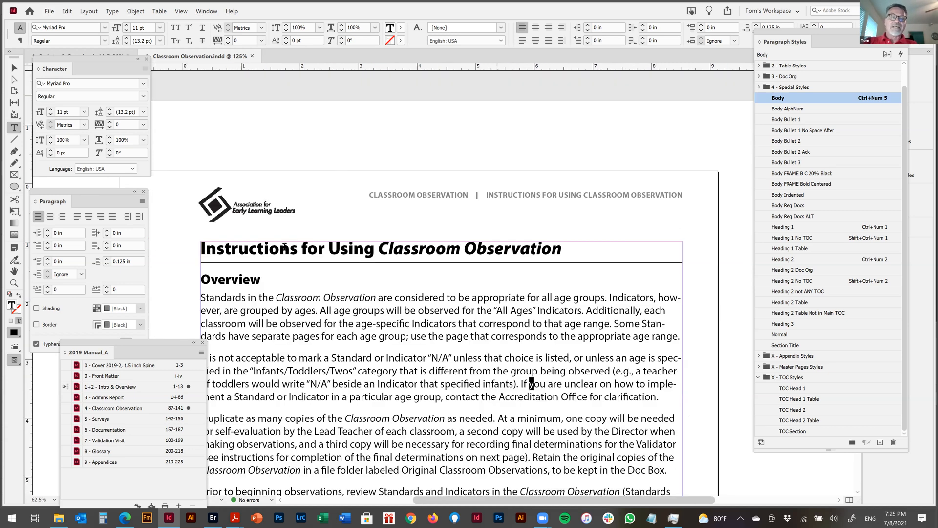
{"action": "left_click_drag", "start_coordinate": [283, 248], "coordinate": [327, 255]}
{"action": "left_click", "coordinate": [485, 250]}
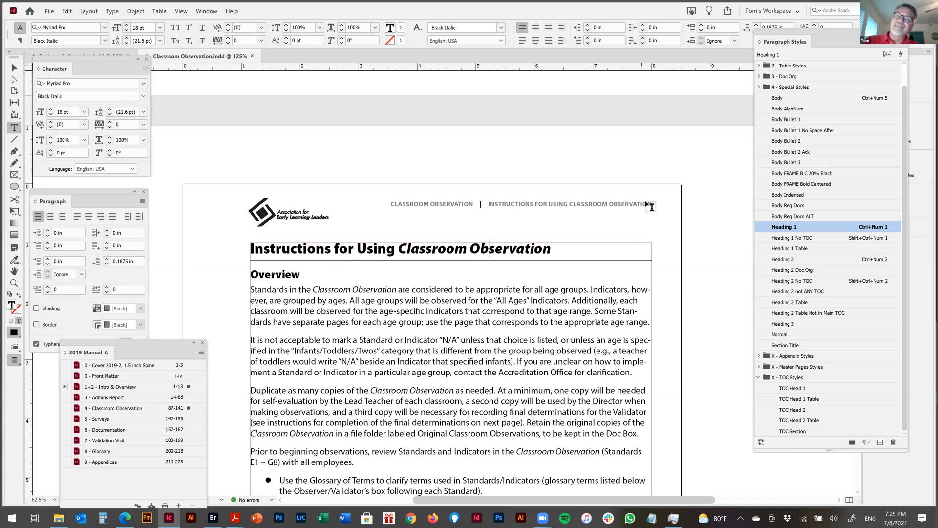
{"action": "double_click", "coordinate": [498, 248]}
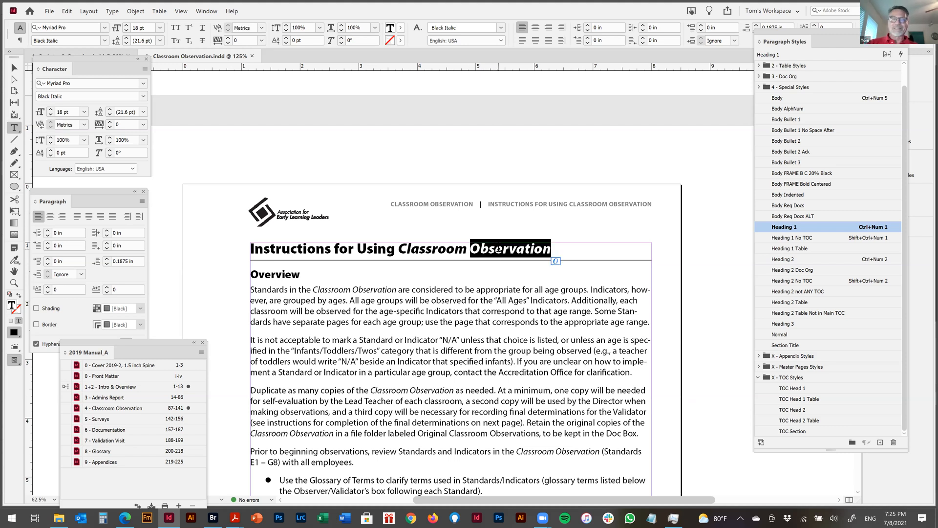
{"action": "key", "text": "BackSpace"}
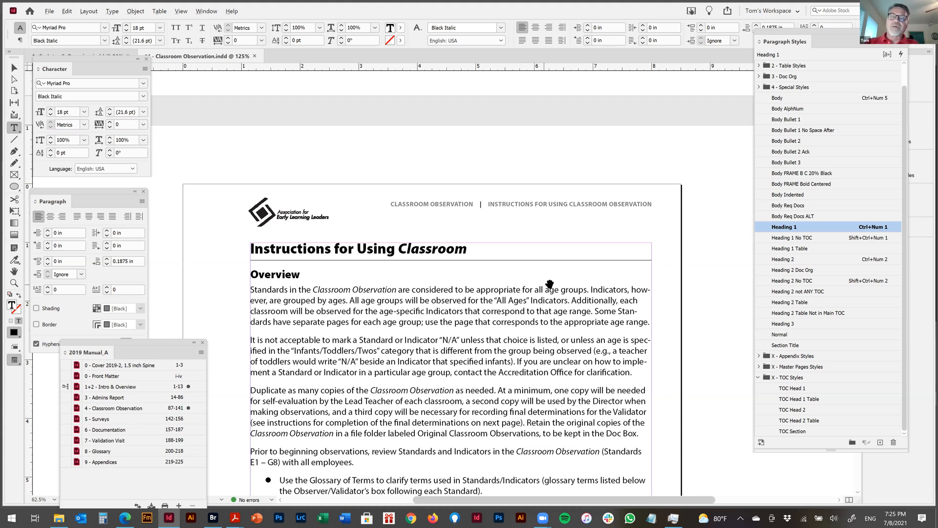
Step: Replace "Classroom" with "AAUG" in the page 88 heading and check the running header against it
{"action": "scroll", "coordinate": [542, 281], "scroll_direction": "up", "scroll_amount": 1}
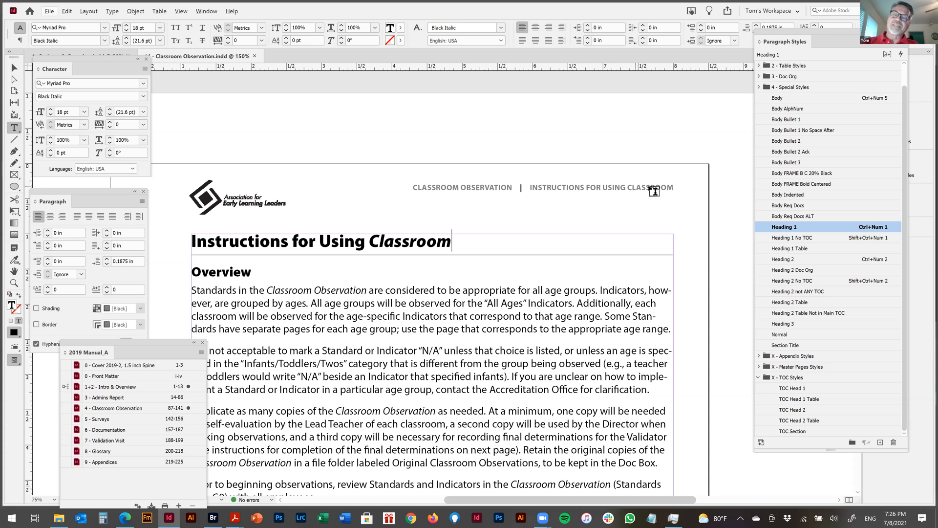
{"action": "double_click", "coordinate": [386, 236]}
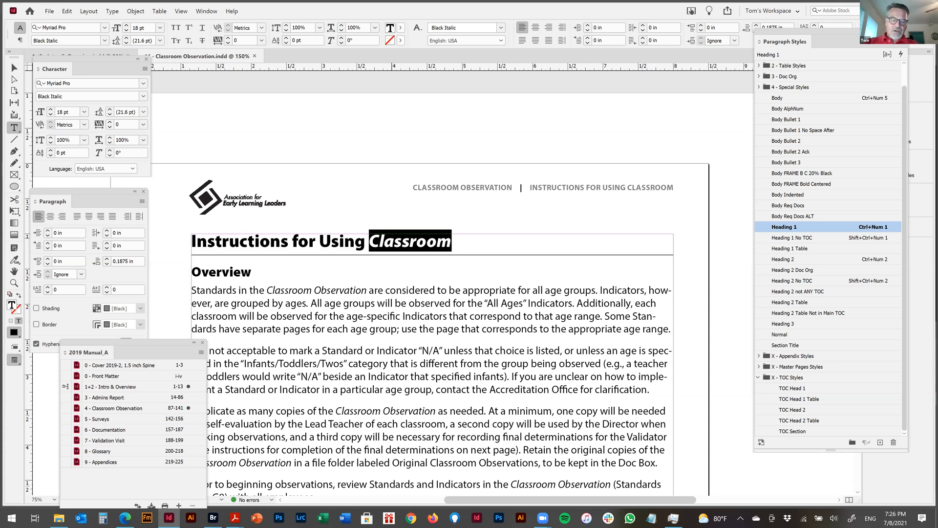
{"action": "type", "text": "AAUG"}
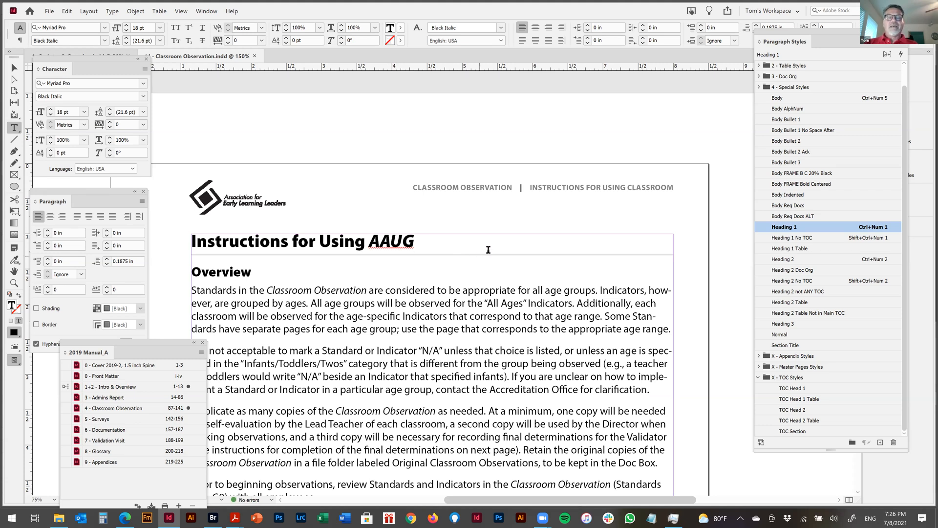
{"action": "left_click", "coordinate": [480, 292]}
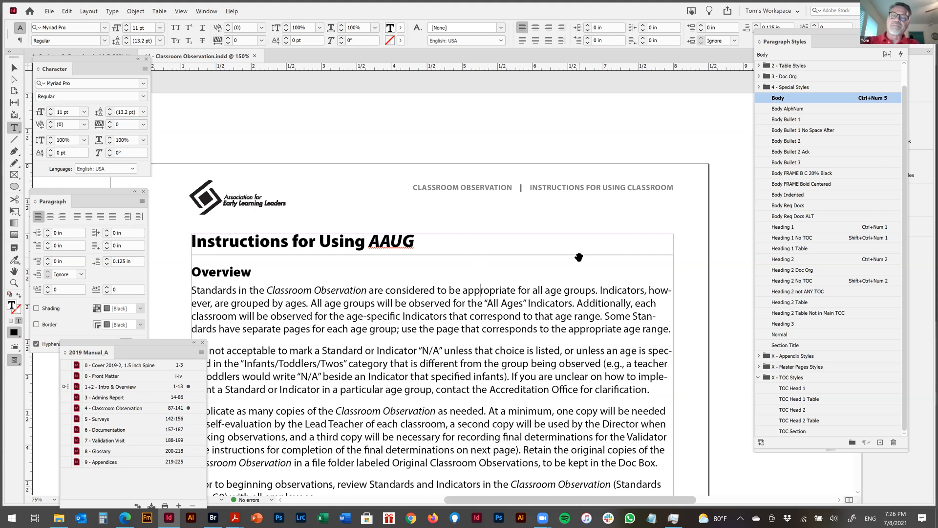
{"action": "scroll", "coordinate": [578, 257], "scroll_direction": "up", "scroll_amount": 1, "text": "alt"}
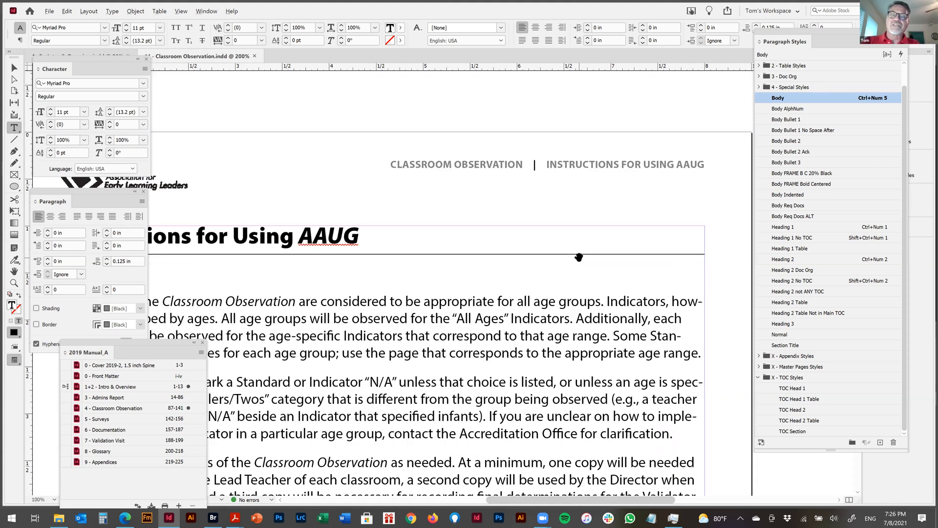
{"action": "scroll", "coordinate": [579, 257], "scroll_direction": "down", "scroll_amount": 1, "text": "alt"}
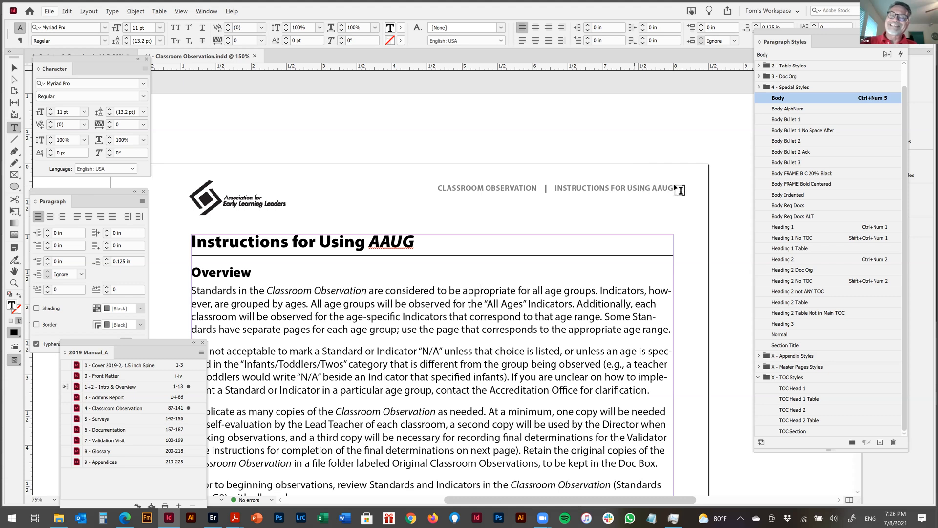
Step: Change "Observation" to "Music" in the large title on the section's opening page
{"action": "left_click", "coordinate": [317, 242]}
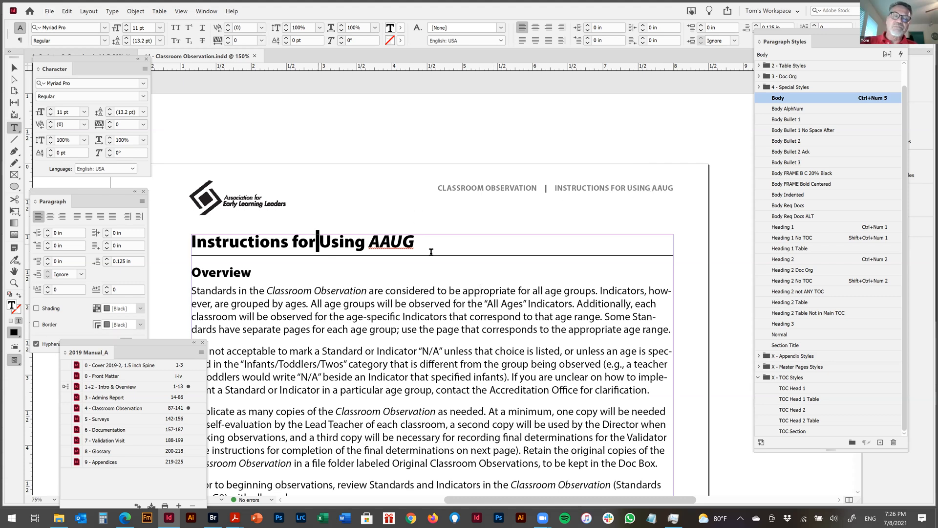
{"action": "left_click", "coordinate": [431, 252], "text": "shift"}
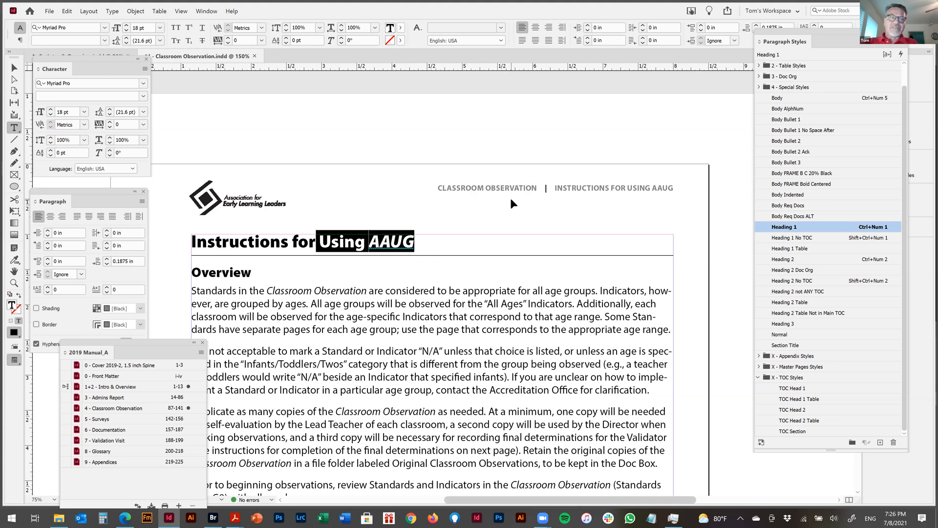
{"action": "key", "text": "ctrl+alt+0"}
{"action": "key", "text": "alt+Page_Up"}
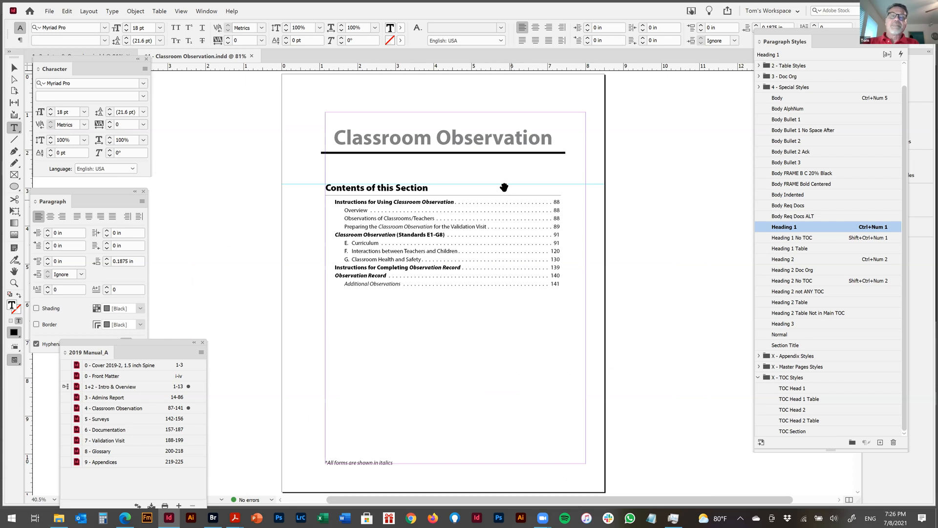
{"action": "double_click", "coordinate": [464, 133]}
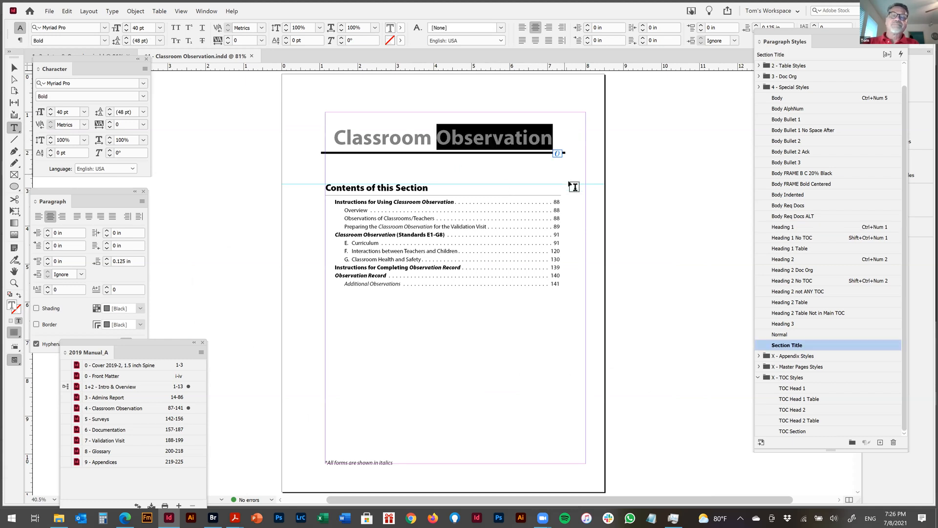
{"action": "type", "text": "Music"}
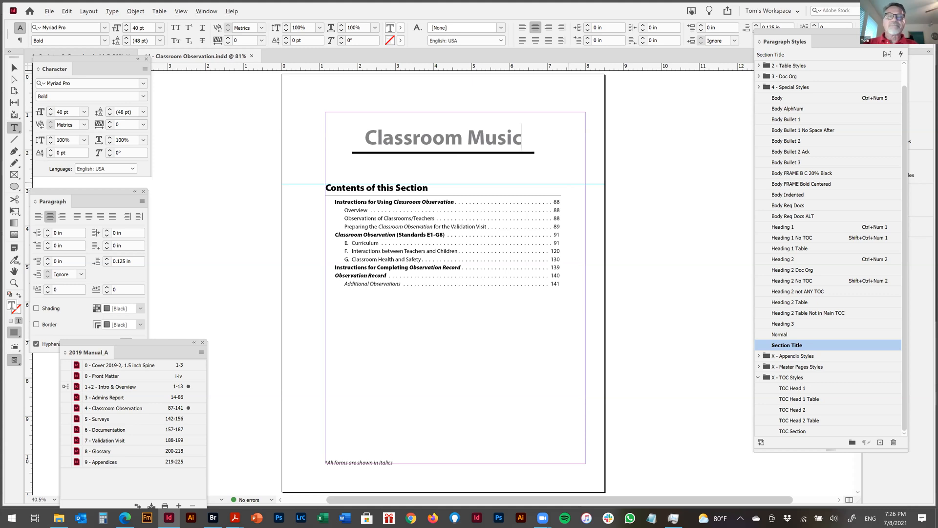
Step: Deselect the title and inspect the section name and heading text in page 88's running header up close
{"action": "key", "text": "Page_Down"}
{"action": "key", "text": "Page_Up"}
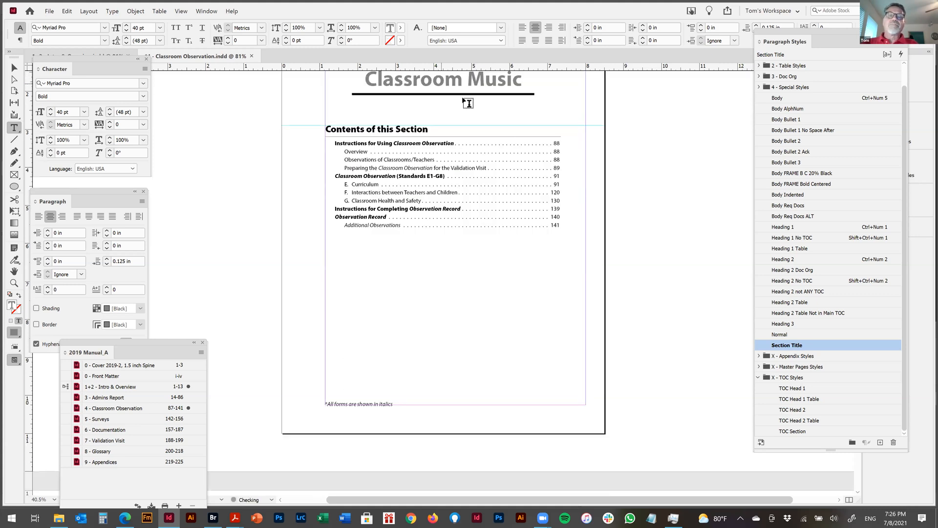
{"action": "key", "text": "ctrl+shift+a"}
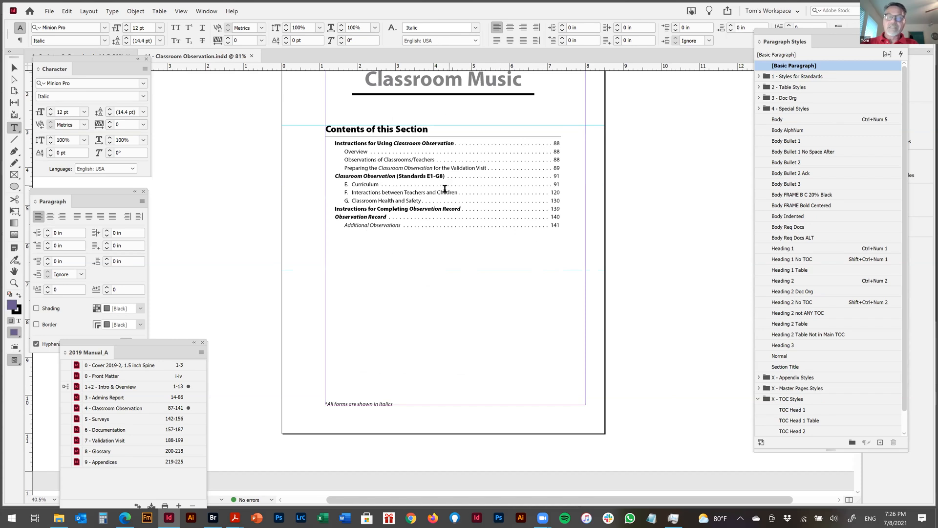
{"action": "key", "text": "Page_Down"}
{"action": "left_click_drag", "start_coordinate": [441, 84], "coordinate": [635, 175]}
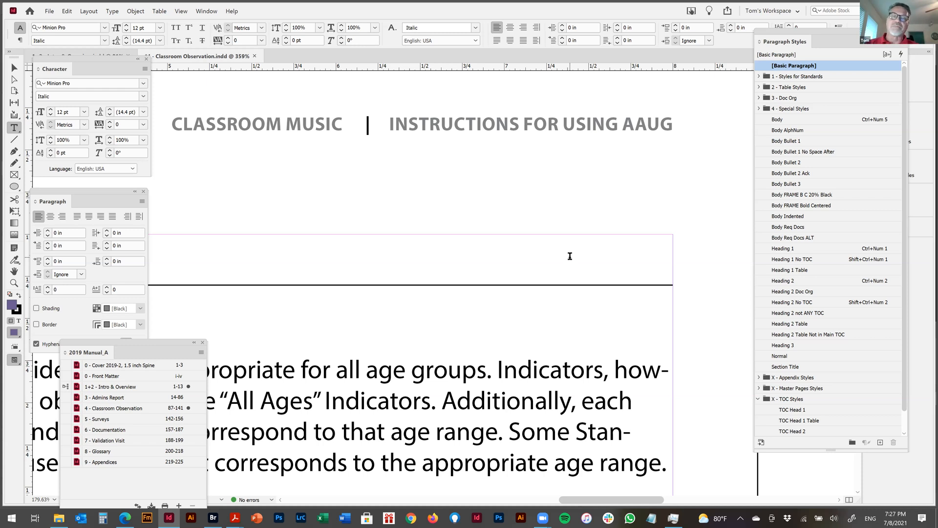
Step: Open the text variable definitions and look through the available variables, checking the preview of Creation Date
{"action": "left_click", "coordinate": [89, 12]}
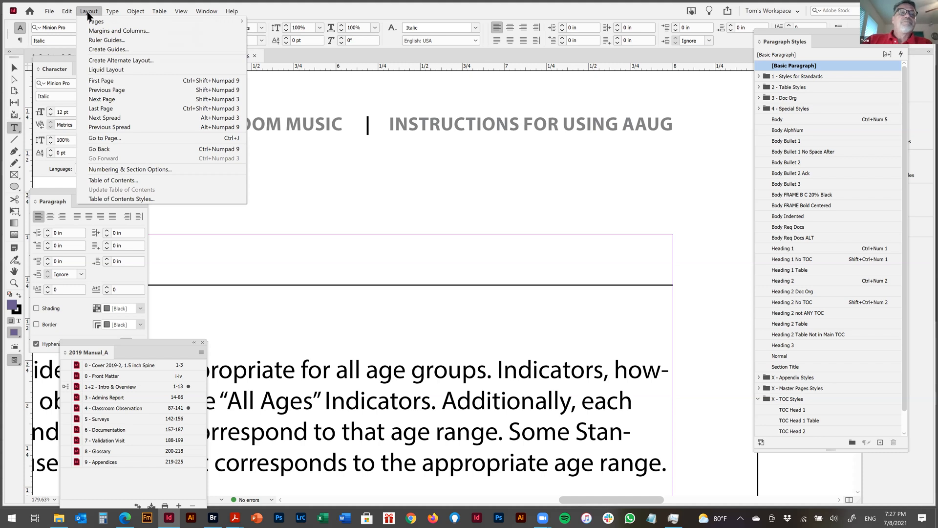
{"action": "mouse_move", "coordinate": [112, 11]}
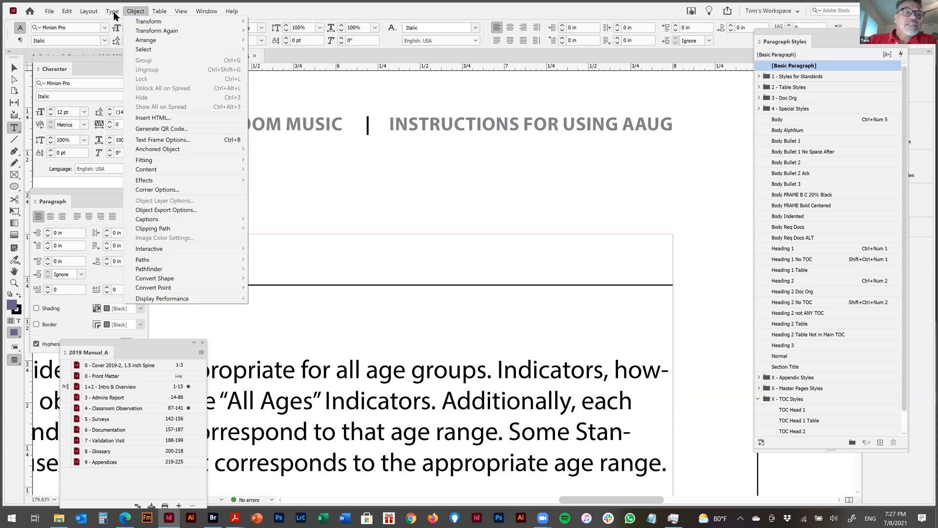
{"action": "mouse_move", "coordinate": [132, 228]}
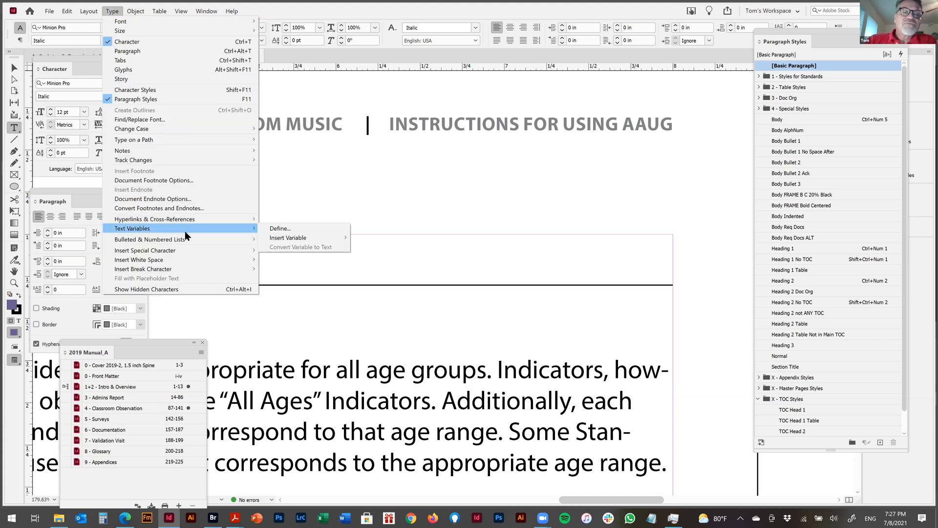
{"action": "left_click", "coordinate": [288, 229]}
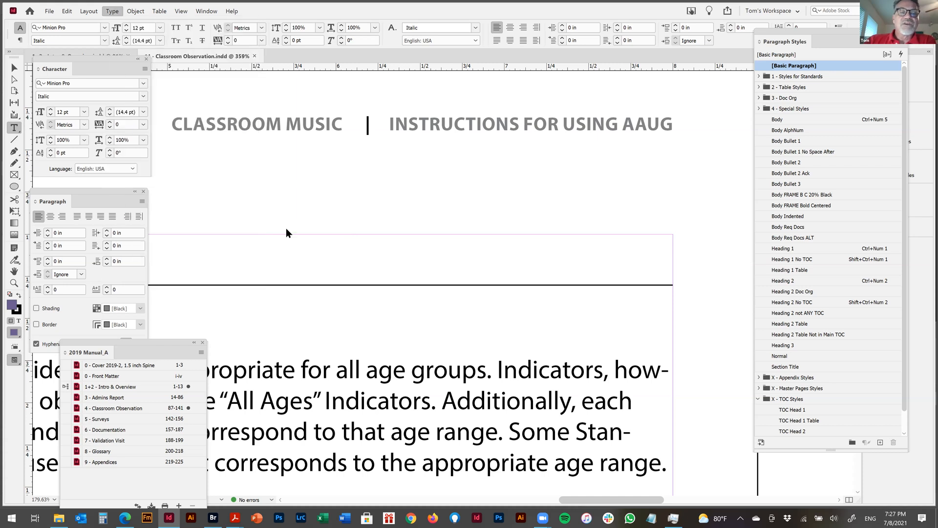
{"action": "left_click_drag", "start_coordinate": [479, 171], "coordinate": [478, 88]}
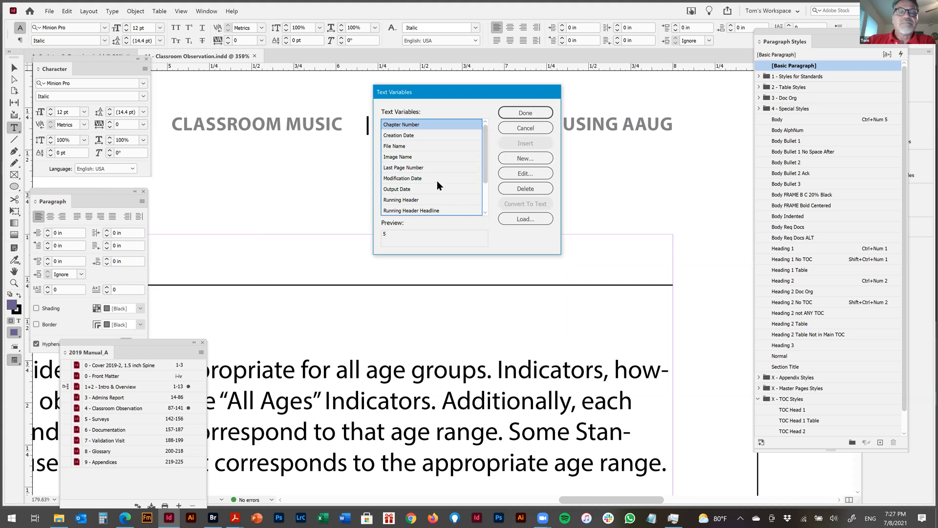
{"action": "scroll", "coordinate": [437, 180], "scroll_direction": "down", "scroll_amount": 2}
{"action": "scroll", "coordinate": [423, 189], "scroll_direction": "up", "scroll_amount": 2}
{"action": "left_click", "coordinate": [401, 135]}
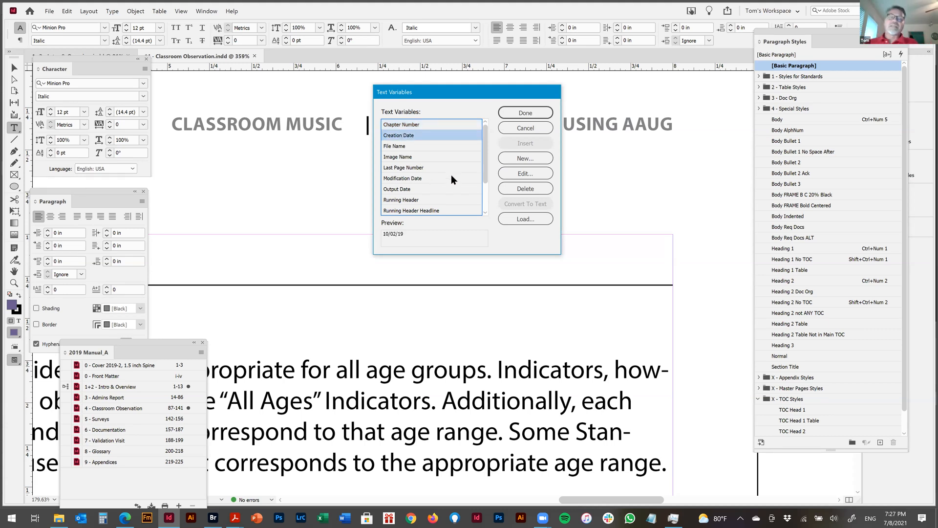
Step: Review the paragraph style and usage settings of the Running Header Headline variable, cancel its editing, and move the variables dialog clear of the running header
{"action": "scroll", "coordinate": [459, 167], "scroll_direction": "down", "scroll_amount": 1}
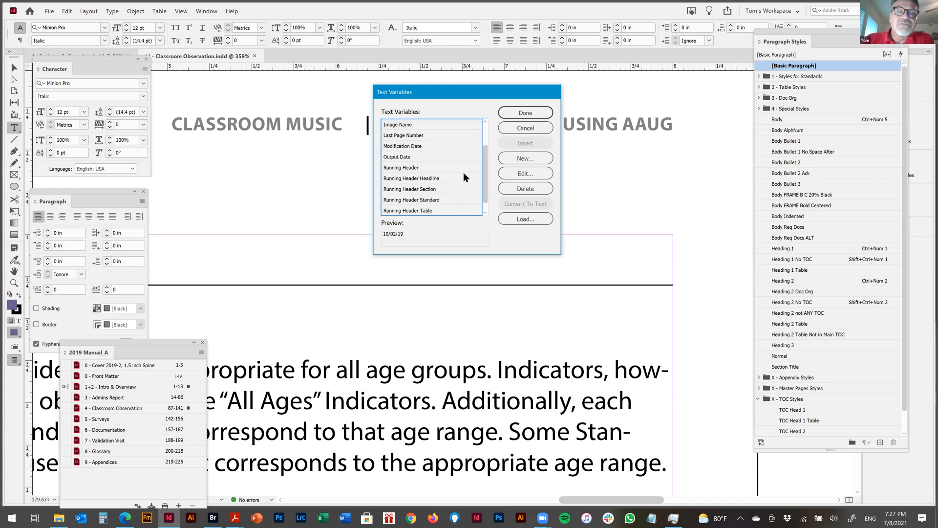
{"action": "left_click", "coordinate": [414, 179]}
{"action": "scroll", "coordinate": [445, 176], "scroll_direction": "down", "scroll_amount": 1}
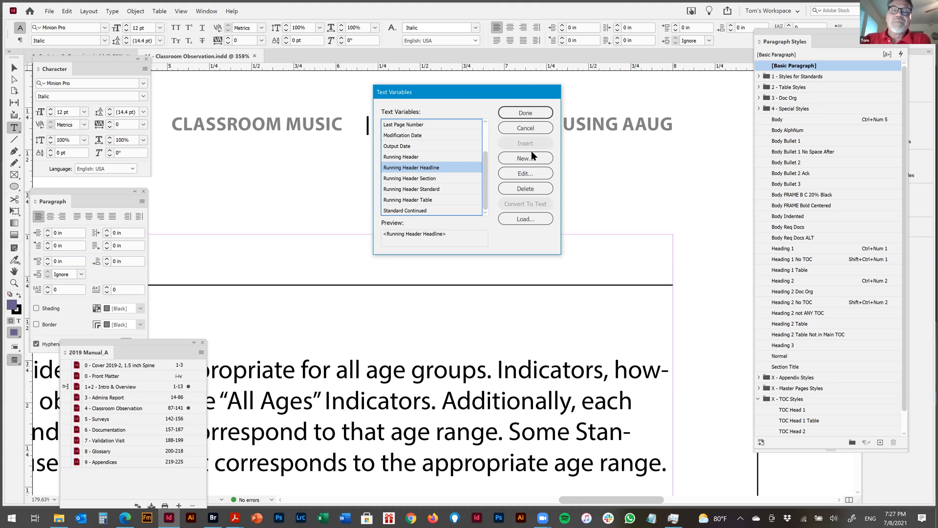
{"action": "left_click", "coordinate": [540, 175]}
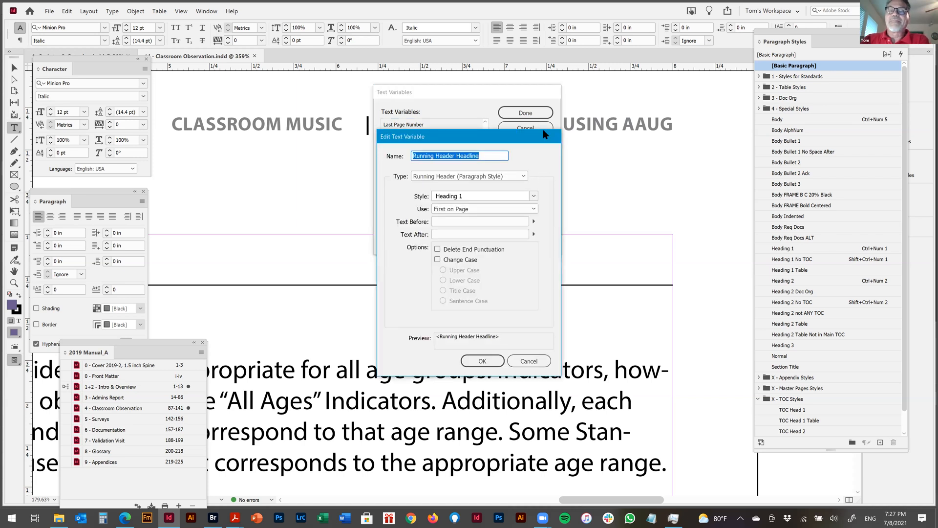
{"action": "left_click_drag", "start_coordinate": [543, 130], "coordinate": [731, 128]}
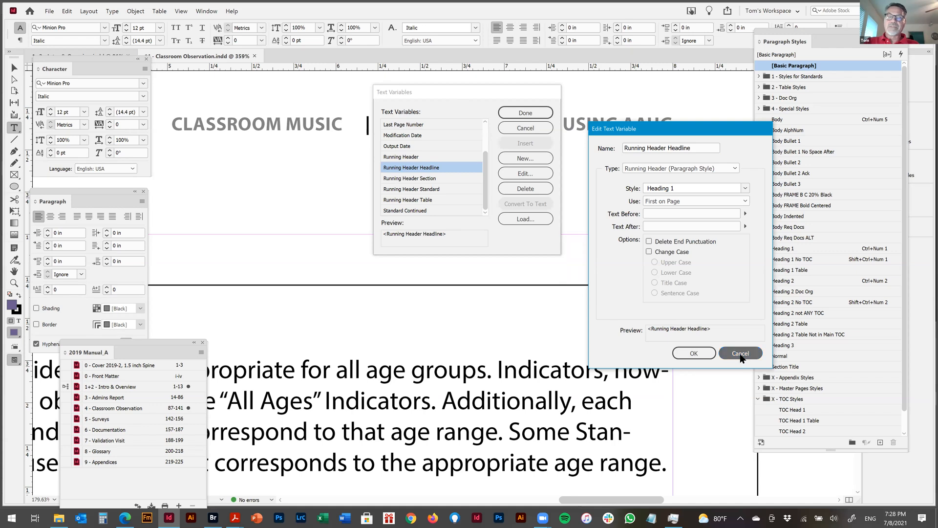
{"action": "left_click", "coordinate": [742, 353]}
{"action": "left_click_drag", "start_coordinate": [476, 96], "coordinate": [367, 233]}
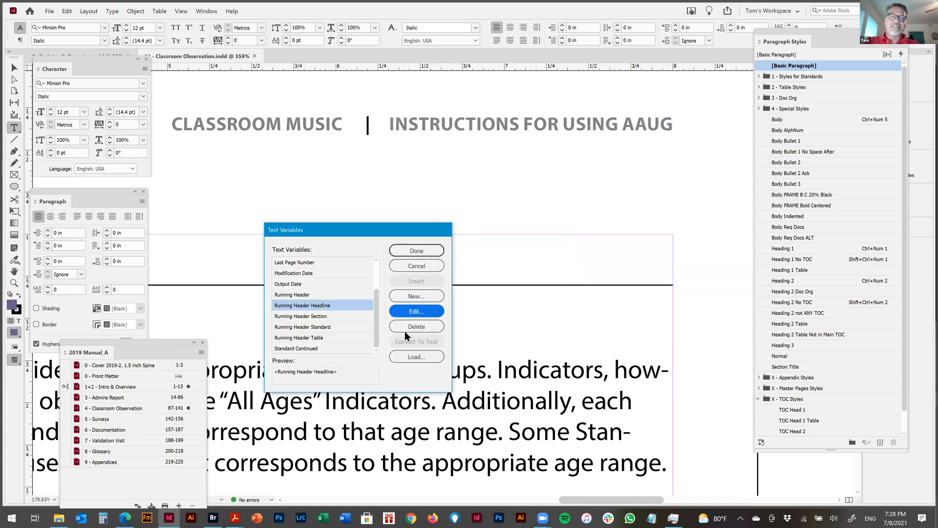
Step: Review the definition of the Running Header Headline variable, including its choices for which occurrence to use, and cancel without changing it
{"action": "left_click", "coordinate": [416, 311]}
{"action": "left_click_drag", "start_coordinate": [635, 129], "coordinate": [540, 211]}
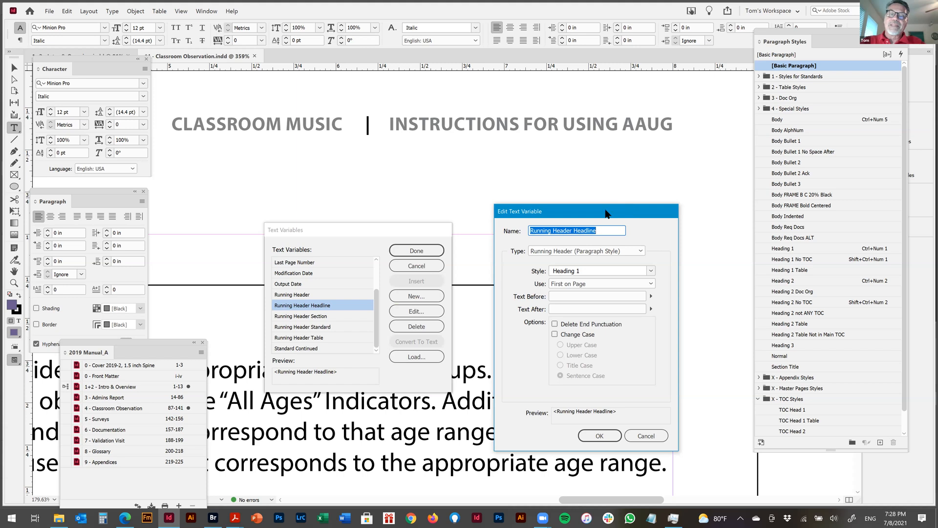
{"action": "left_click_drag", "start_coordinate": [606, 213], "coordinate": [607, 207]}
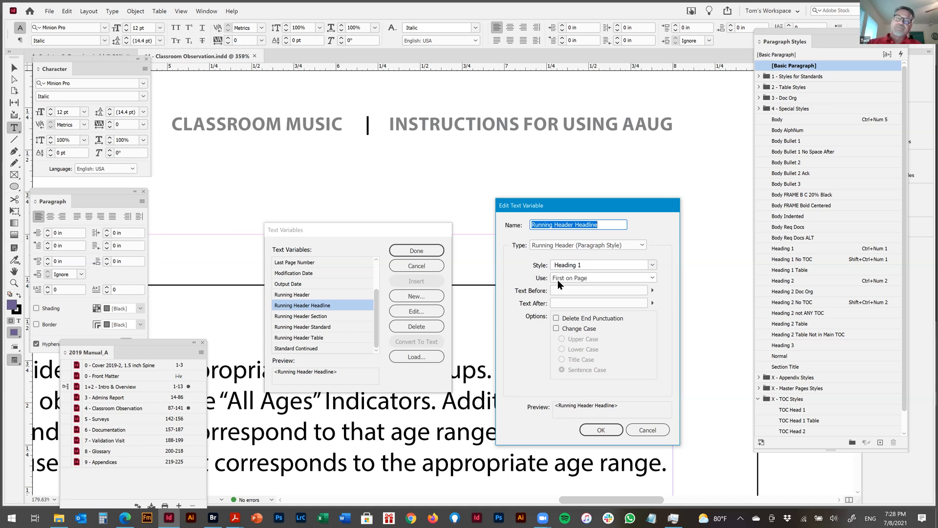
{"action": "left_click", "coordinate": [652, 277]}
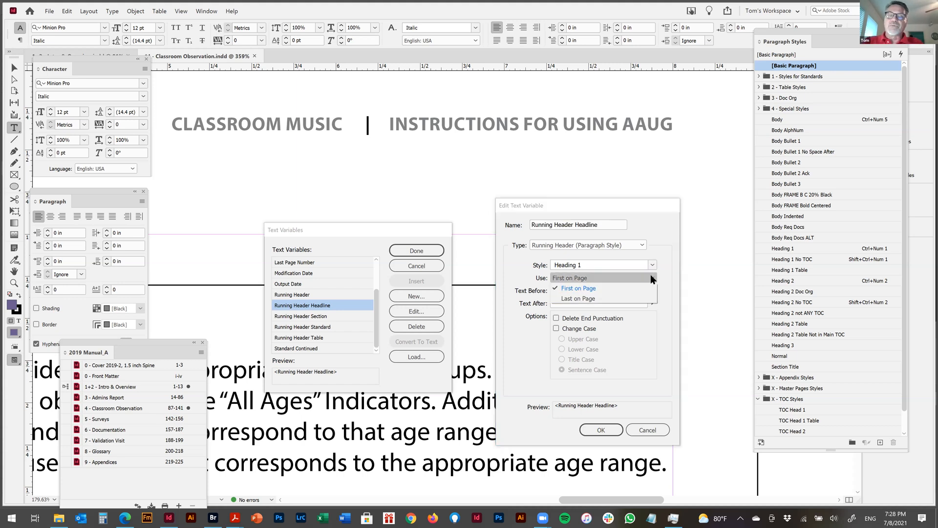
{"action": "left_click", "coordinate": [665, 245]}
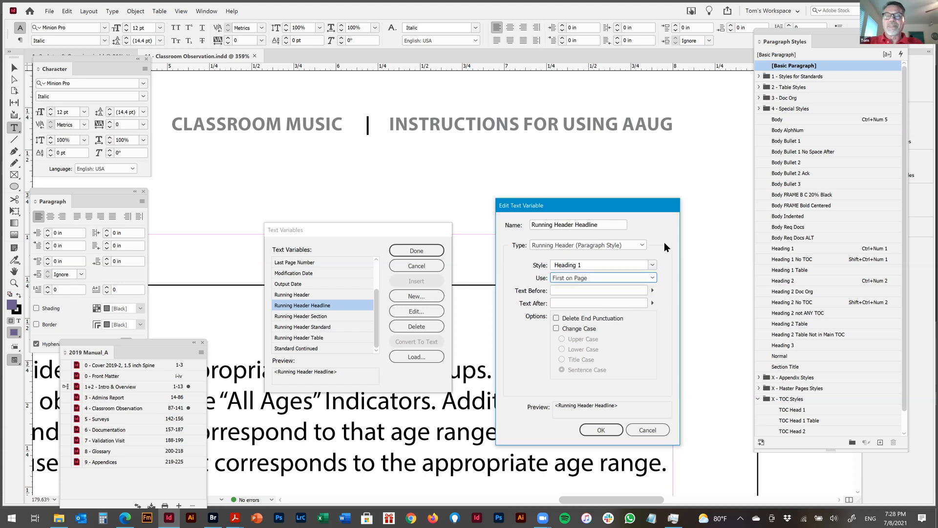
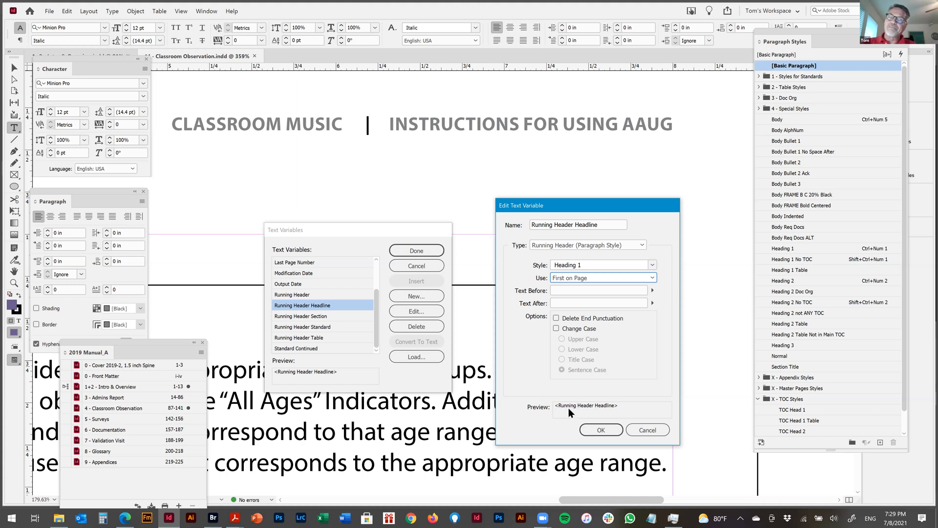
{"action": "left_click", "coordinate": [654, 431]}
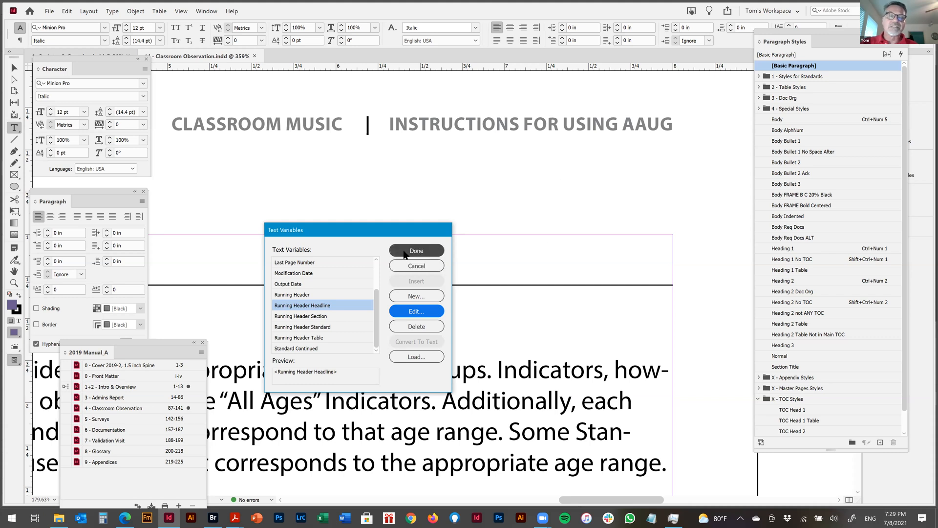
{"action": "left_click", "coordinate": [420, 266]}
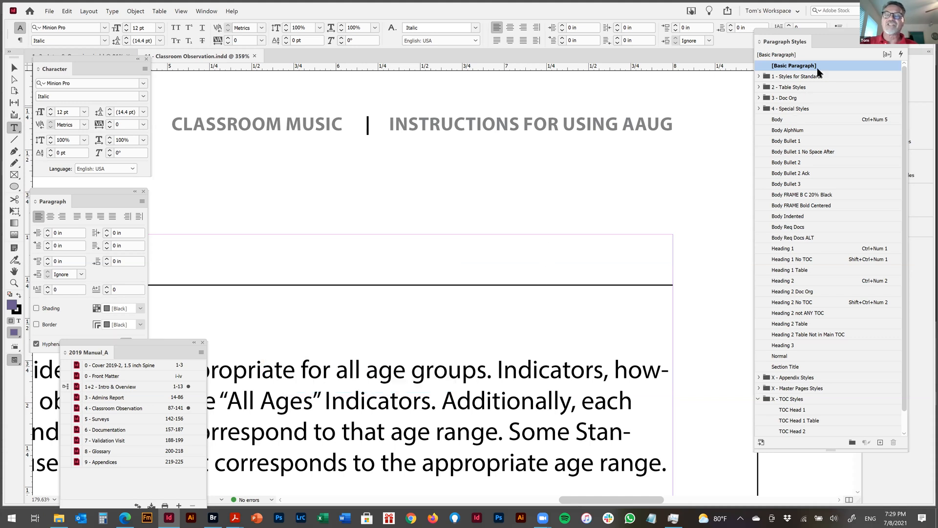
Step: Clear space around the paragraph styles, show the document's pages and master pages, and enlarge the area listing the masters
{"action": "left_click_drag", "start_coordinate": [820, 48], "coordinate": [657, 45]}
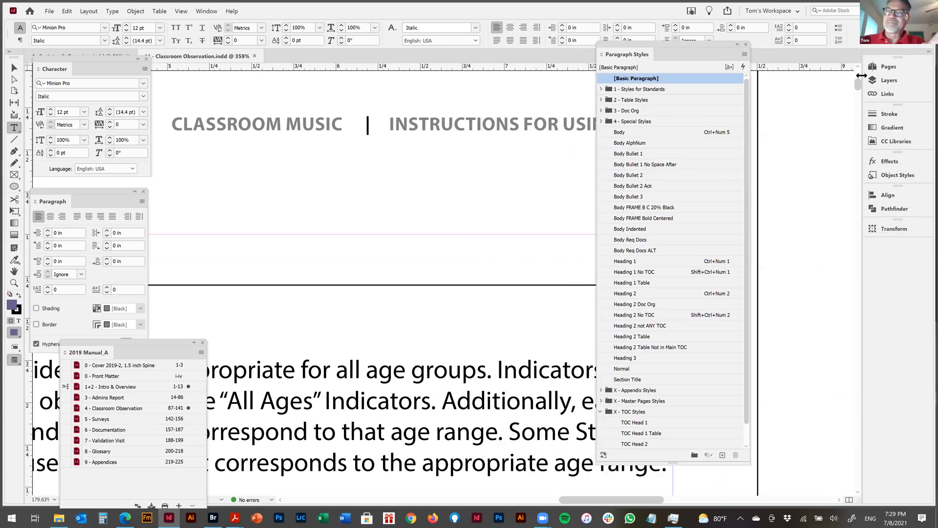
{"action": "left_click_drag", "start_coordinate": [863, 78], "coordinate": [825, 70]}
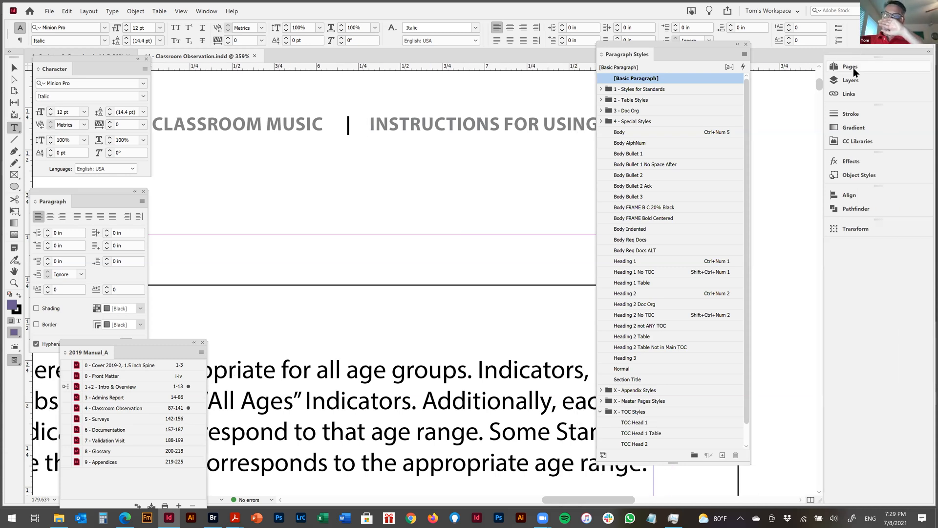
{"action": "left_click", "coordinate": [850, 67]}
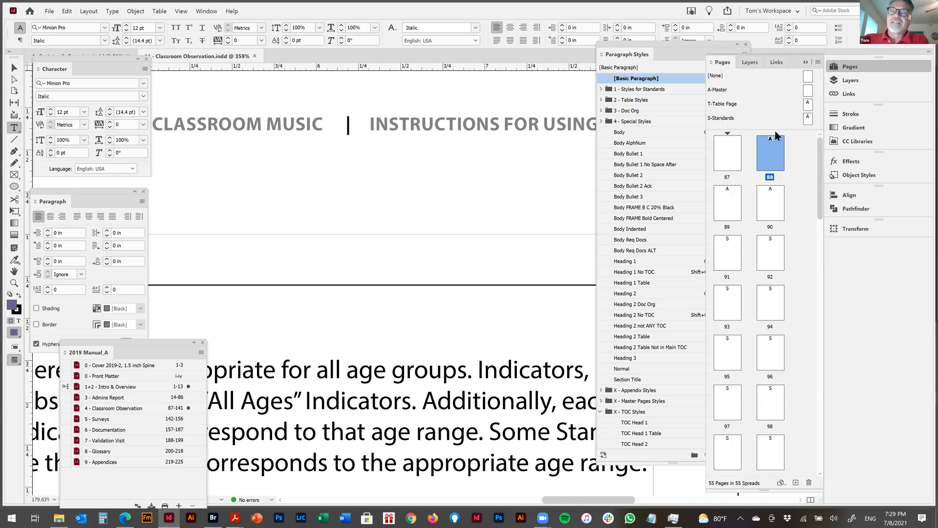
{"action": "left_click_drag", "start_coordinate": [779, 130], "coordinate": [778, 185]}
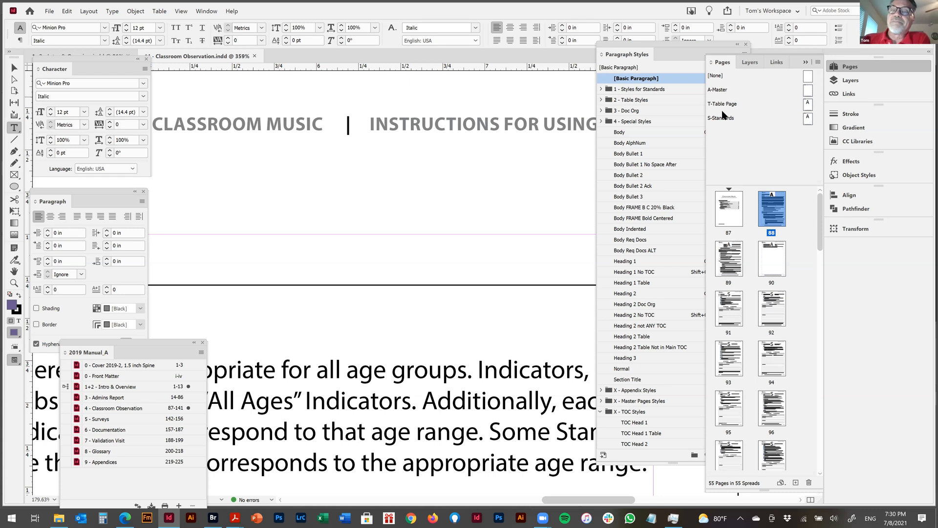
Step: Open the A-Master page and inspect the running header variables at its top up close, with the paragraph styles moved clear
{"action": "double_click", "coordinate": [718, 89]}
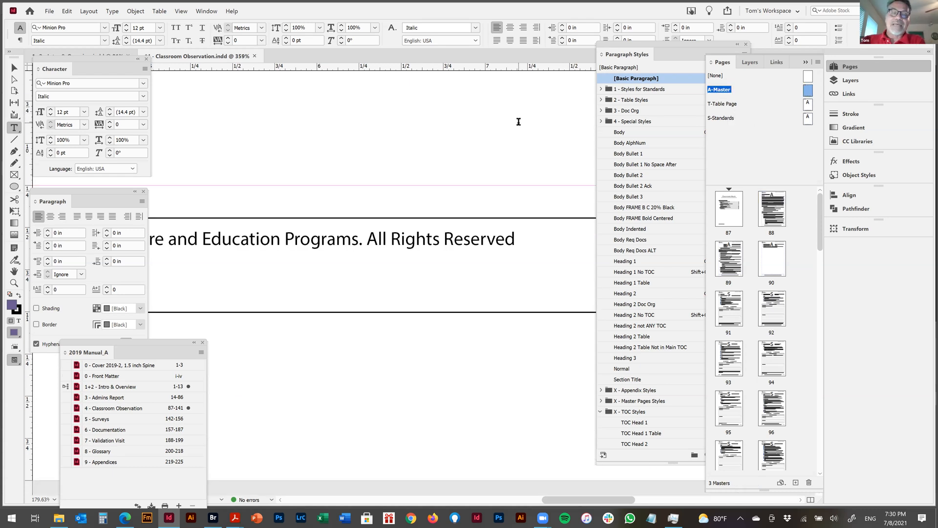
{"action": "key", "text": "ctrl+0"}
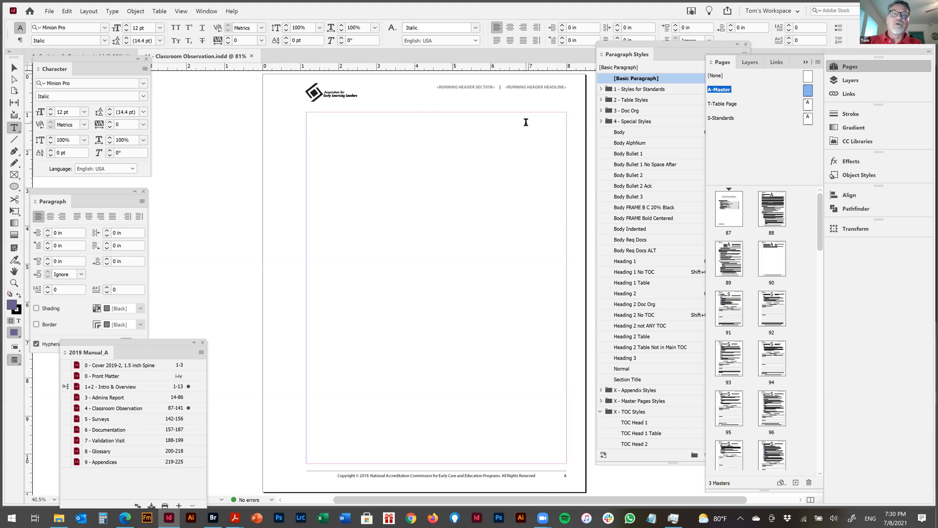
{"action": "left_click_drag", "start_coordinate": [403, 76], "coordinate": [587, 142]}
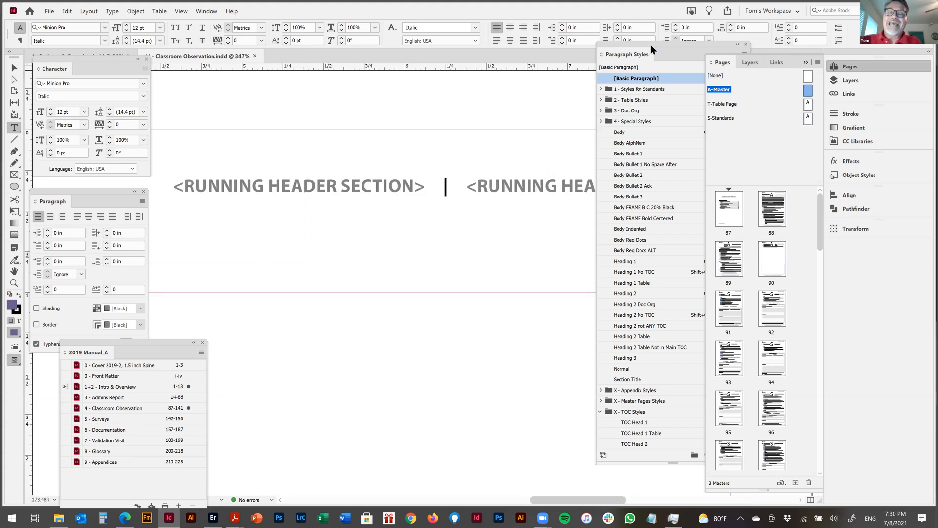
{"action": "left_click_drag", "start_coordinate": [667, 49], "coordinate": [572, 317]}
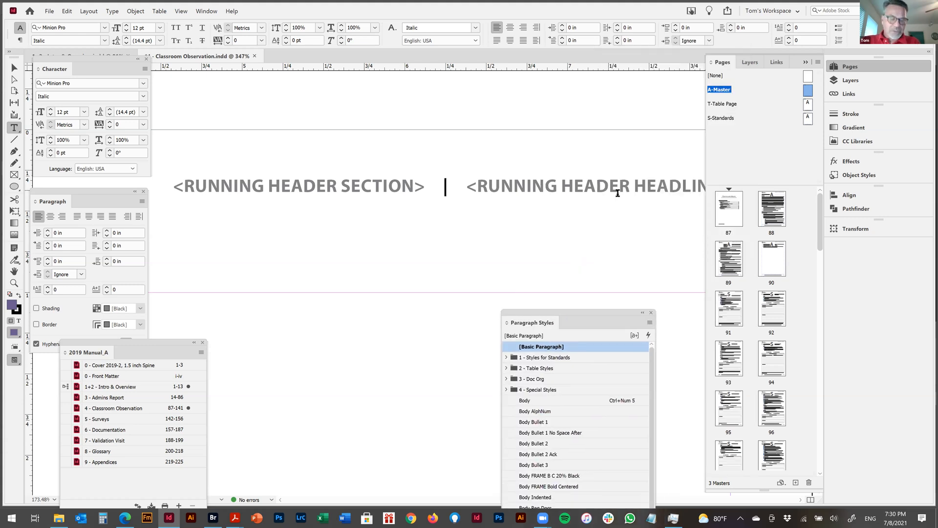
{"action": "key", "text": "ctrl+minus"}
{"action": "key", "text": "ctrl+minus"}
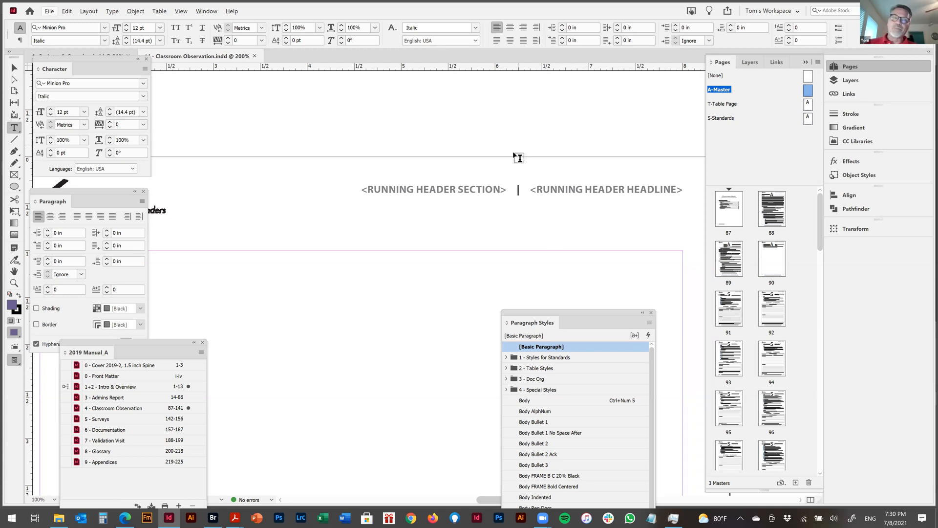
Step: Try replacing the Running Header Section variable in the A-Master header with Running Header Standard, and undo the replacement
{"action": "left_click", "coordinate": [511, 193]}
{"action": "key", "text": "ctrl+a"}
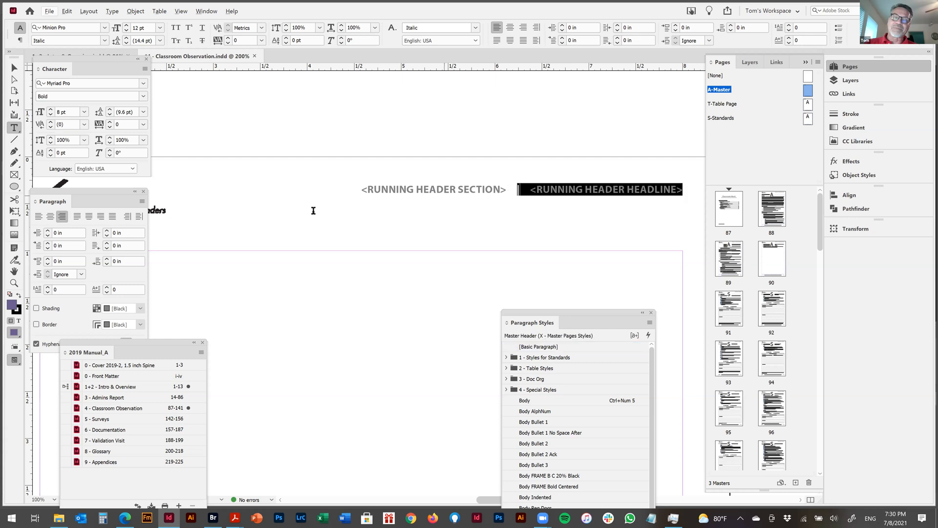
{"action": "left_click", "coordinate": [350, 180]}
{"action": "key", "text": "ctrl+a"}
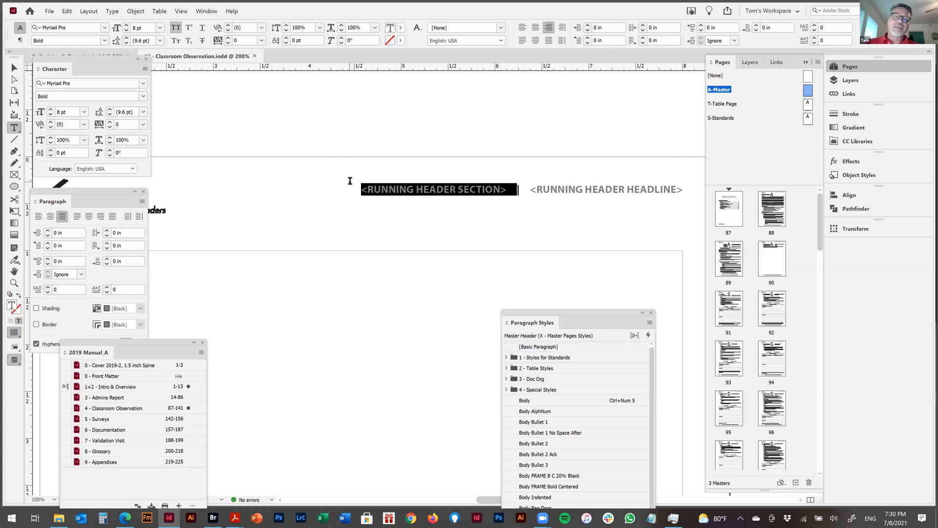
{"action": "left_click", "coordinate": [112, 11]}
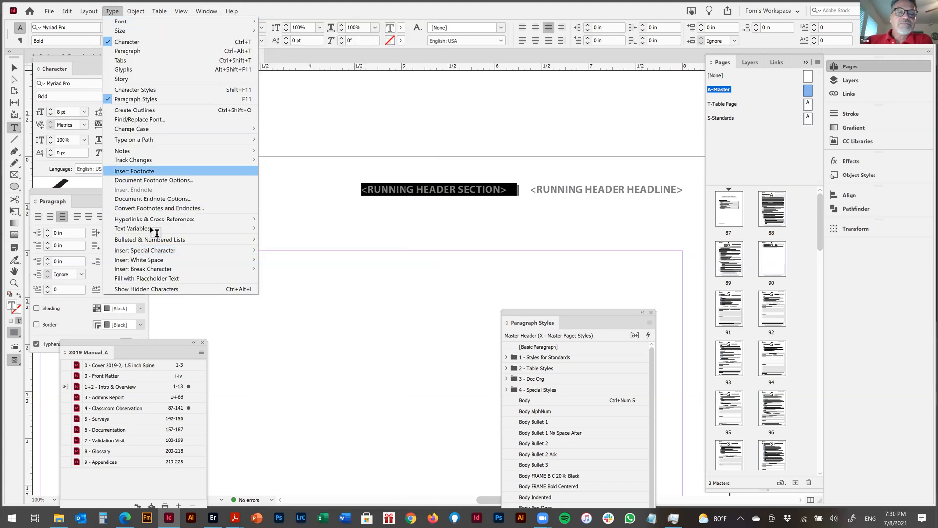
{"action": "mouse_move", "coordinate": [147, 228]}
{"action": "mouse_move", "coordinate": [293, 237]}
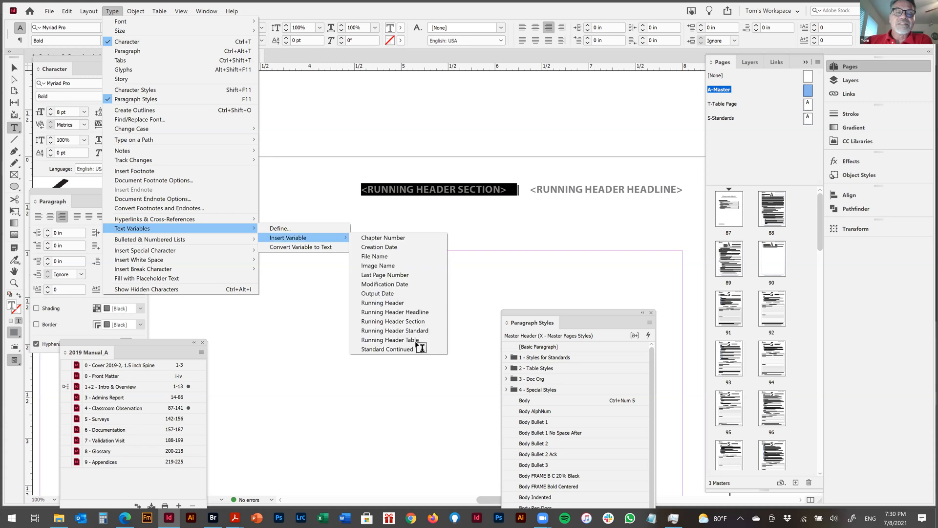
{"action": "left_click", "coordinate": [416, 331]}
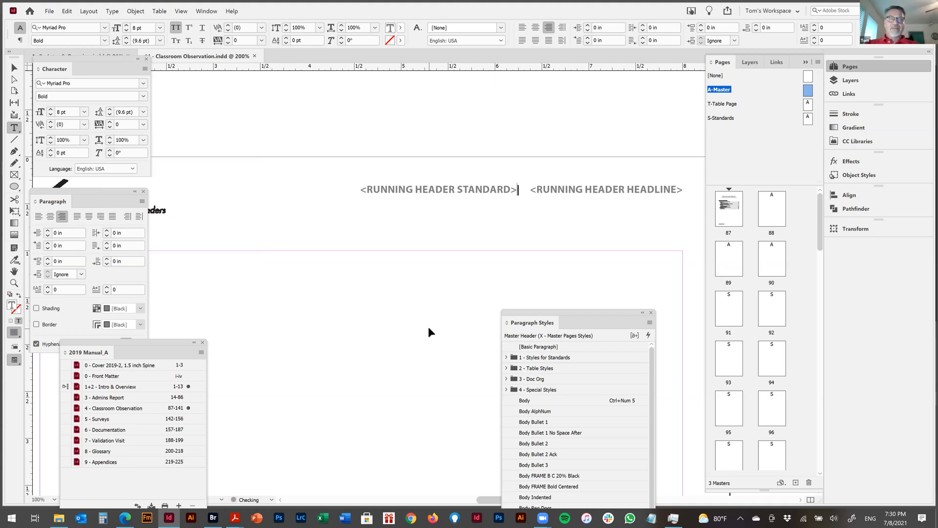
{"action": "key", "text": "ctrl+z"}
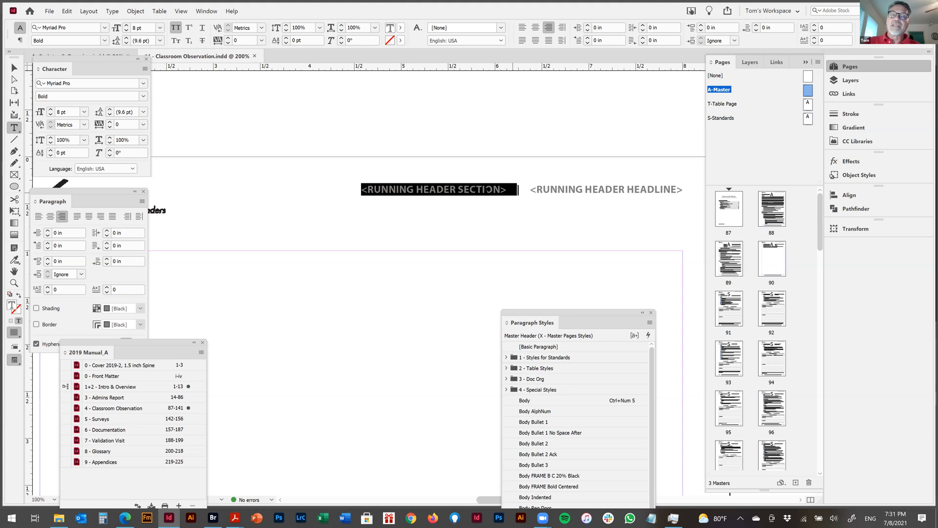
Step: Examine the two running header variables and the separator between them on the A-Master page
{"action": "left_click", "coordinate": [502, 193]}
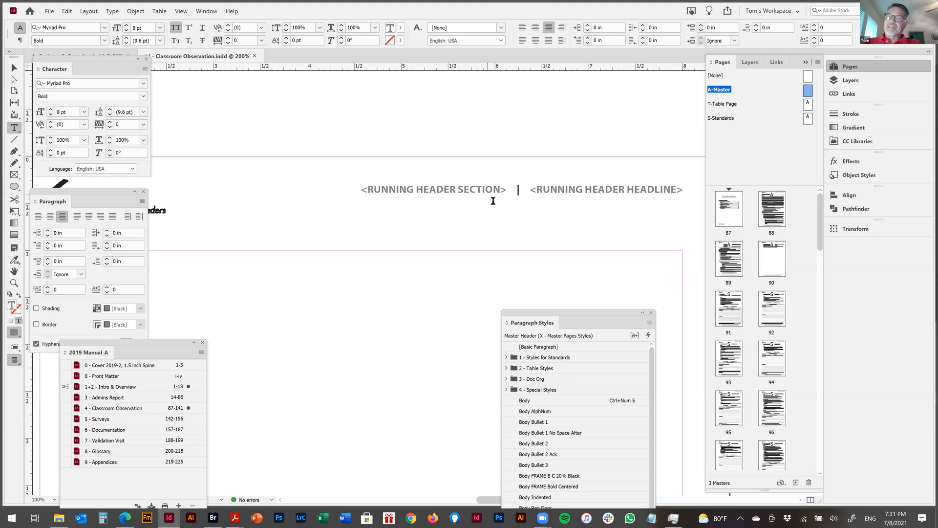
{"action": "mouse_move", "coordinate": [512, 187]}
{"action": "left_mouse_down"}
{"action": "mouse_move", "coordinate": [528, 186]}
{"action": "mouse_move", "coordinate": [516, 189]}
{"action": "left_mouse_up"}
{"action": "left_click", "coordinate": [519, 189]}
{"action": "left_click", "coordinate": [645, 199]}
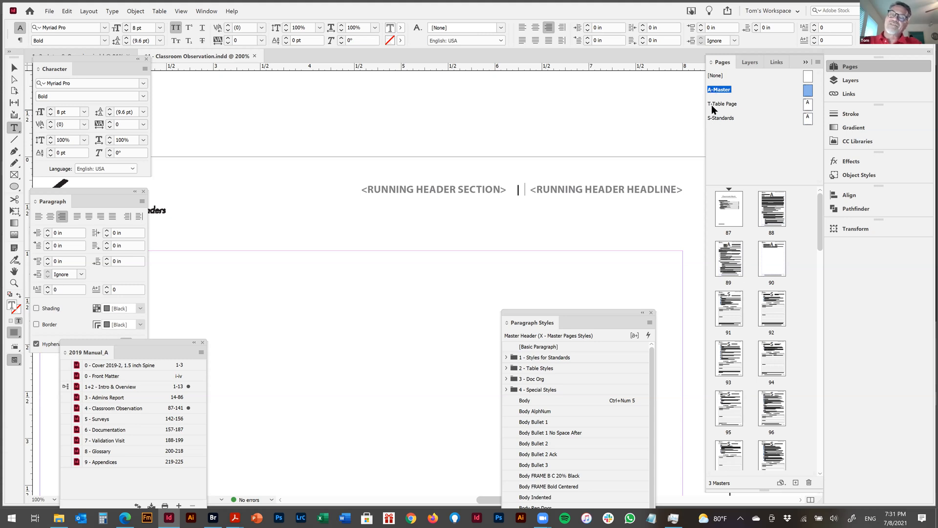
Step: Compare the running headers on pages 89 and 91, and look through the following page thumbnails for their applied master
{"action": "double_click", "coordinate": [728, 255]}
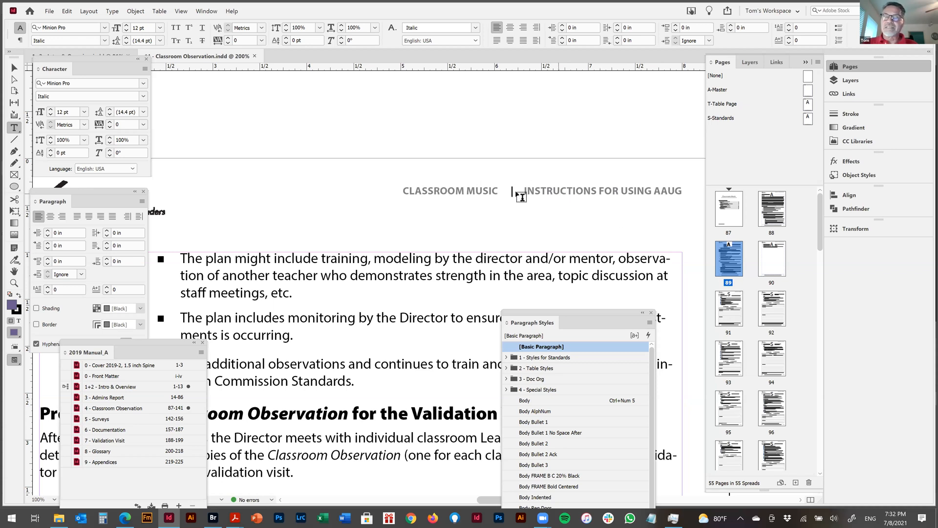
{"action": "double_click", "coordinate": [728, 311]}
{"action": "left_click_drag", "start_coordinate": [664, 235], "coordinate": [588, 197]}
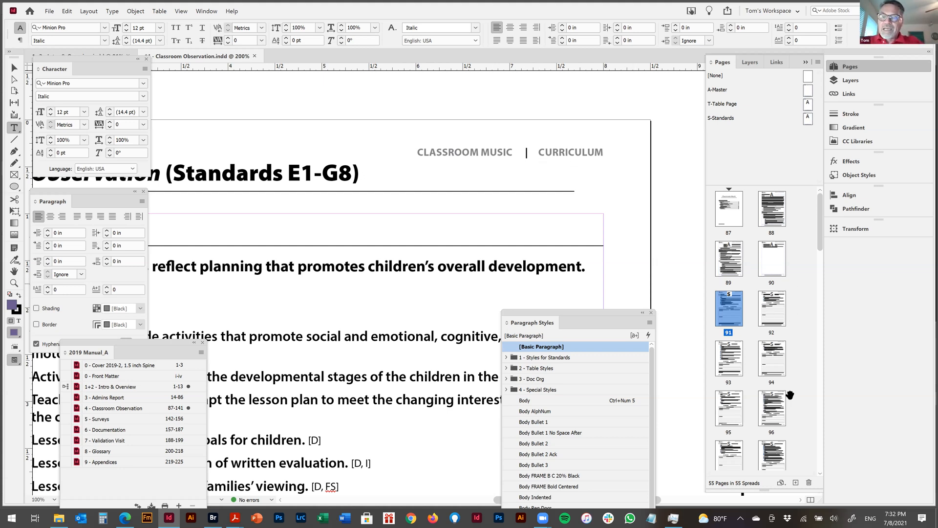
{"action": "scroll", "coordinate": [771, 413], "scroll_direction": "down", "scroll_amount": 3}
{"action": "scroll", "coordinate": [758, 430], "scroll_direction": "down", "scroll_amount": 3}
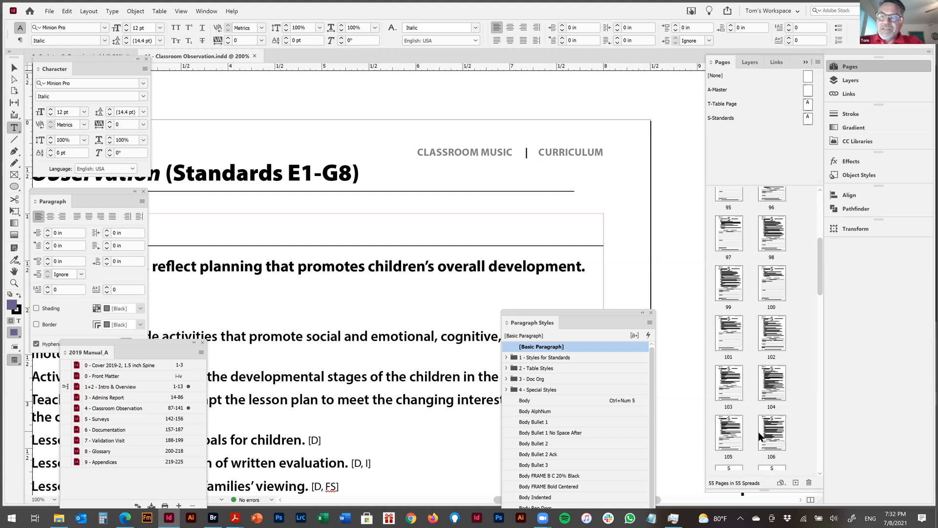
{"action": "scroll", "coordinate": [761, 431], "scroll_direction": "down", "scroll_amount": 4}
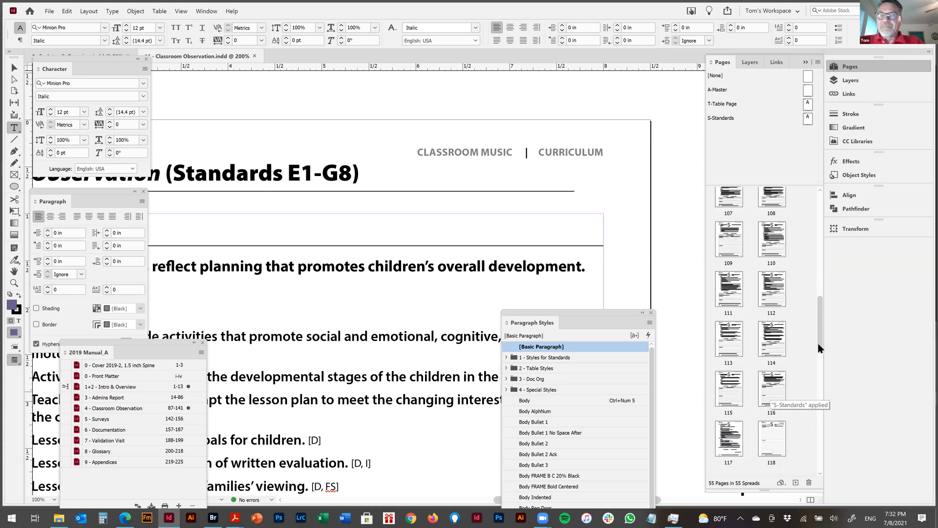
Step: Try the A-Master on page 91 to compare its running header, and reapply the S-Standards master to that page
{"action": "scroll", "coordinate": [773, 344], "scroll_direction": "up", "scroll_amount": 3}
{"action": "scroll", "coordinate": [773, 347], "scroll_direction": "up", "scroll_amount": 2}
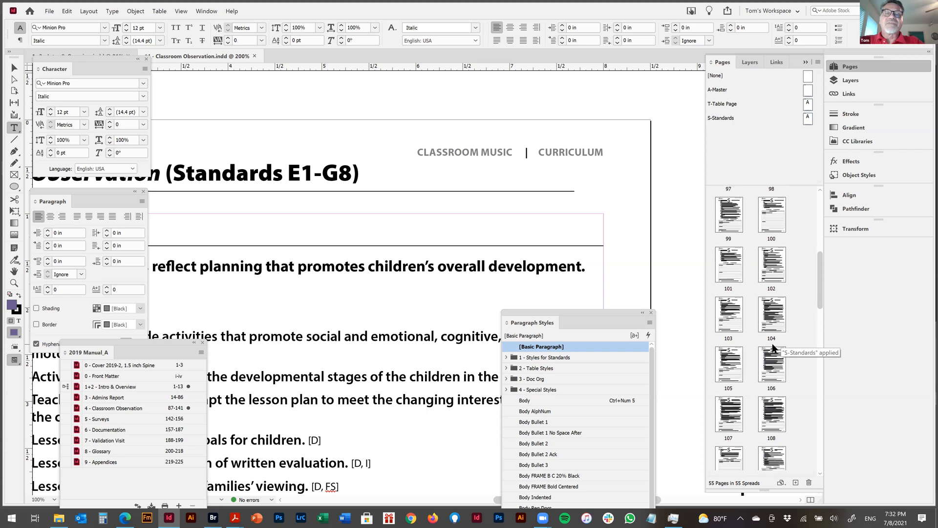
{"action": "scroll", "coordinate": [773, 344], "scroll_direction": "up", "scroll_amount": 4}
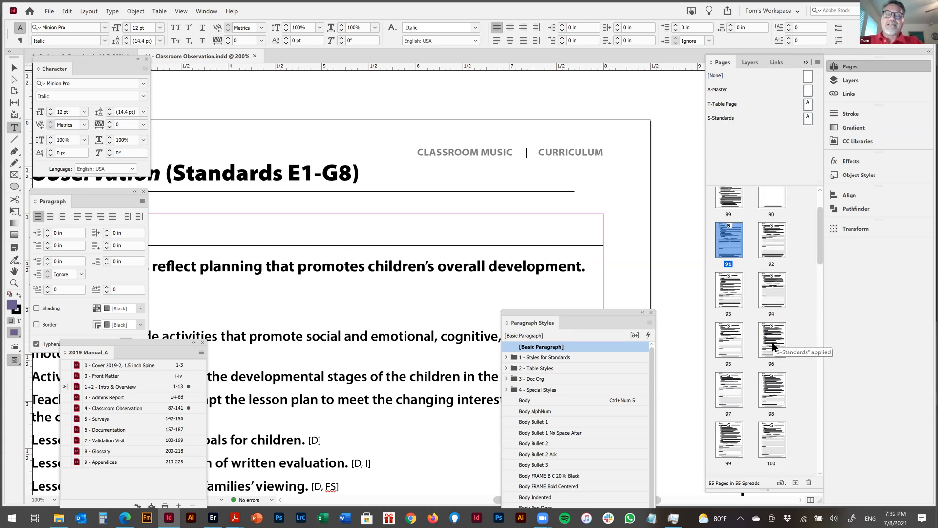
{"action": "scroll", "coordinate": [566, 267], "scroll_direction": "up", "scroll_amount": 2}
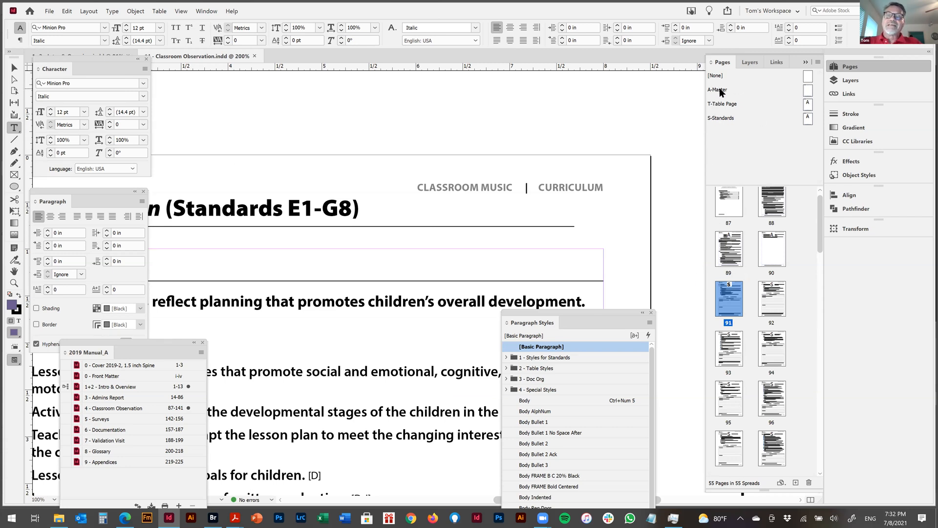
{"action": "left_click_drag", "start_coordinate": [724, 94], "coordinate": [731, 303]}
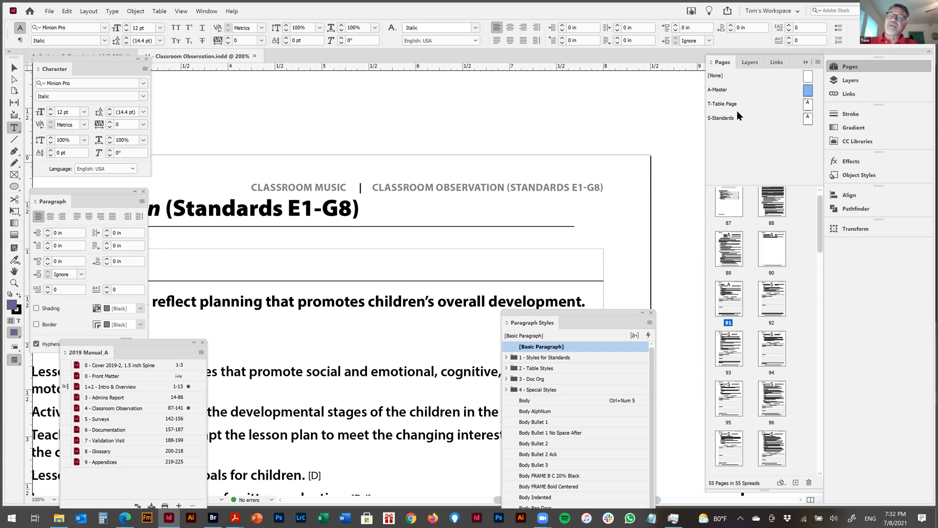
{"action": "left_click_drag", "start_coordinate": [723, 116], "coordinate": [731, 302]}
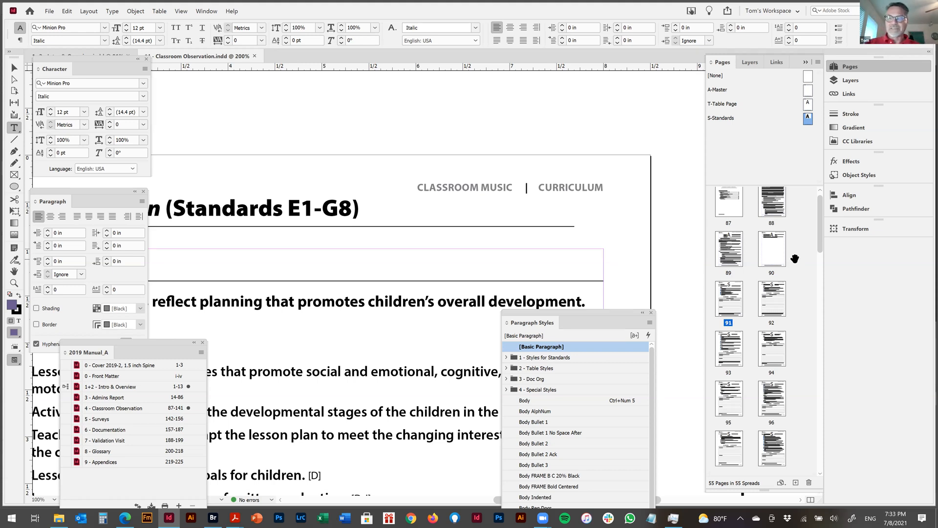
Step: View page 91 as a whole and go on to page 92
{"action": "key", "text": "ctrl+0"}
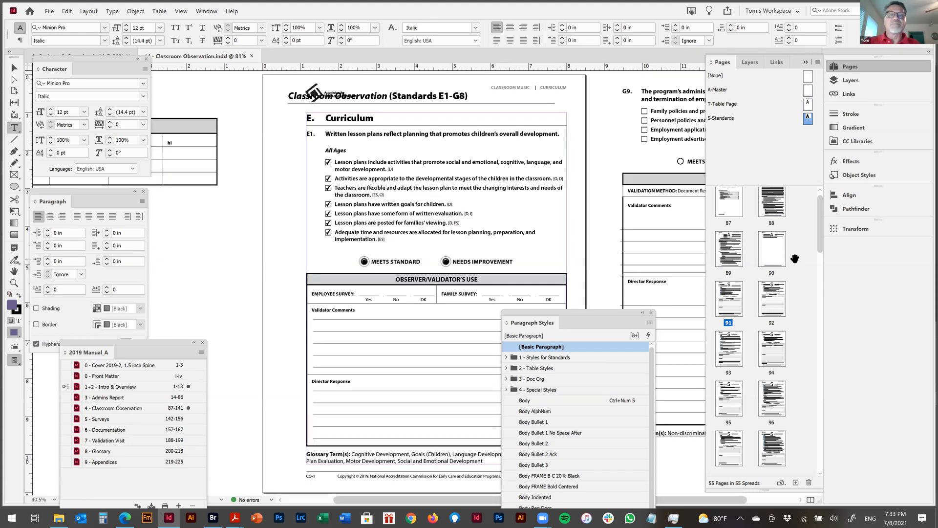
{"action": "key", "text": "shift+Page_Down"}
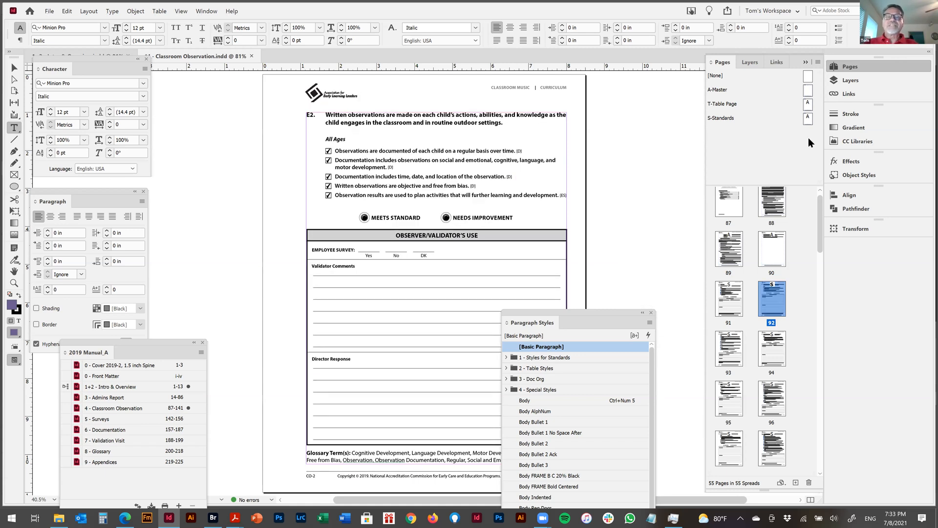
Step: Examine the running header on page 92 up close and return to the whole page
{"action": "key", "text": "ctrl+space"}
{"action": "left_click_drag", "start_coordinate": [476, 79], "coordinate": [601, 147]}
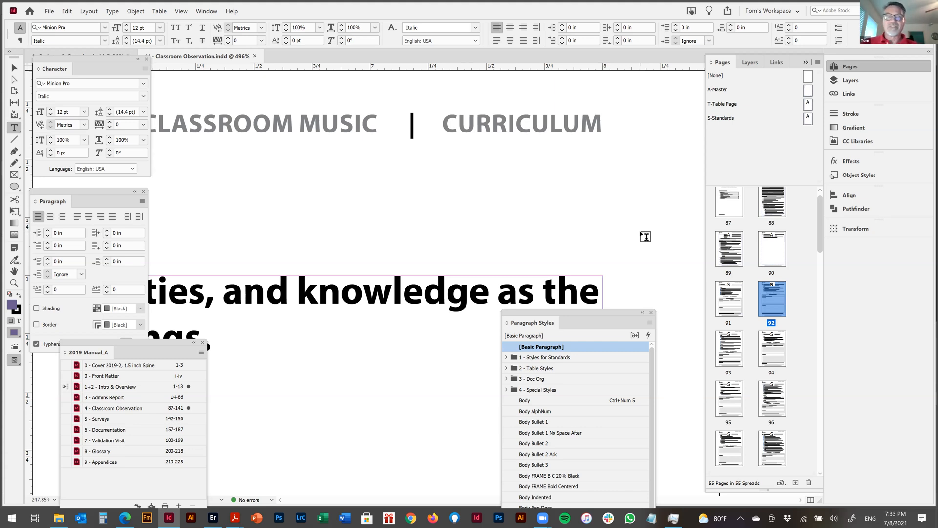
{"action": "key", "text": "ctrl+0"}
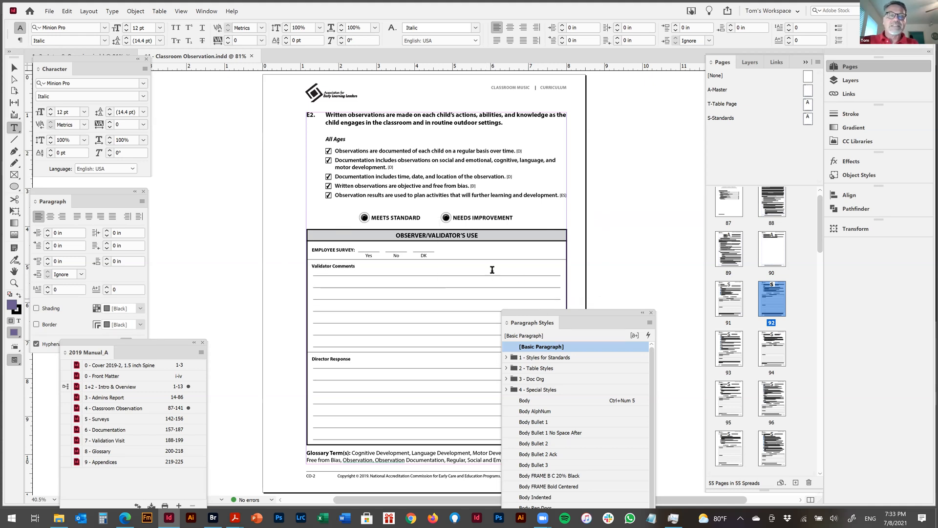
Step: Check the paragraph styles used by the Observer/Validator's Use title and the Validator Comments label in the table on page 92
{"action": "scroll", "coordinate": [342, 229], "scroll_direction": "up", "scroll_amount": 4}
{"action": "left_click", "coordinate": [350, 237]}
{"action": "key", "text": "Escape"}
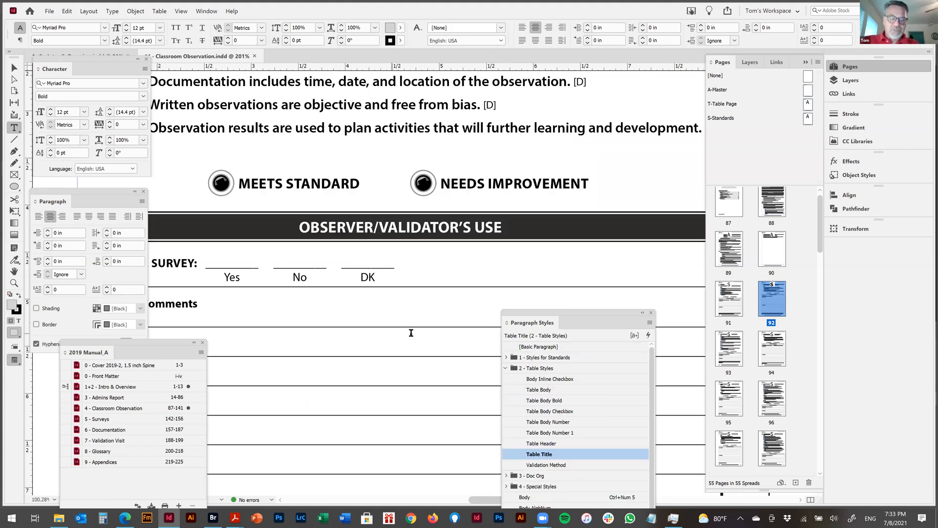
{"action": "scroll", "coordinate": [423, 332], "scroll_direction": "down", "scroll_amount": 4}
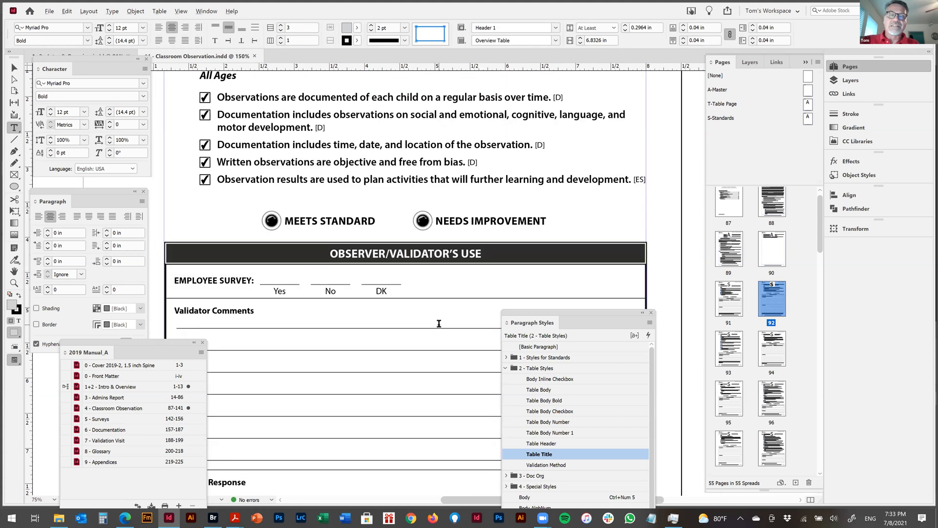
{"action": "left_click", "coordinate": [397, 337]}
{"action": "scroll", "coordinate": [402, 365], "scroll_direction": "down", "scroll_amount": 3}
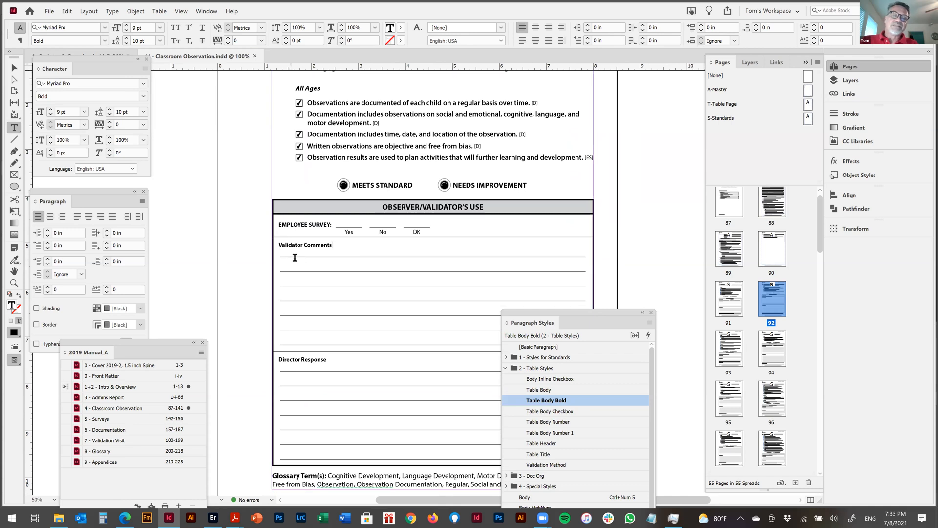
Step: Enlarge the Validator Comments line frame on page 92 slightly to a height of about 2 in, and deselect it
{"action": "left_click", "coordinate": [15, 68]}
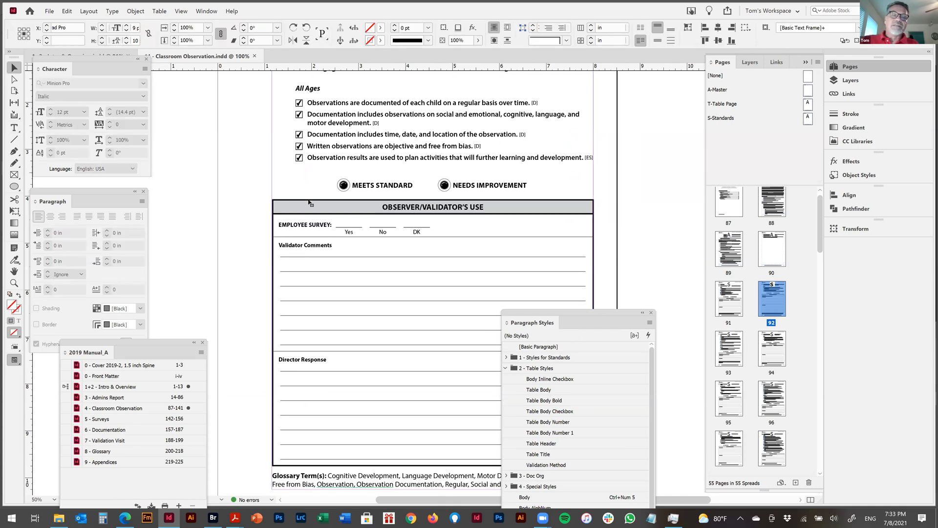
{"action": "left_click", "coordinate": [372, 289]}
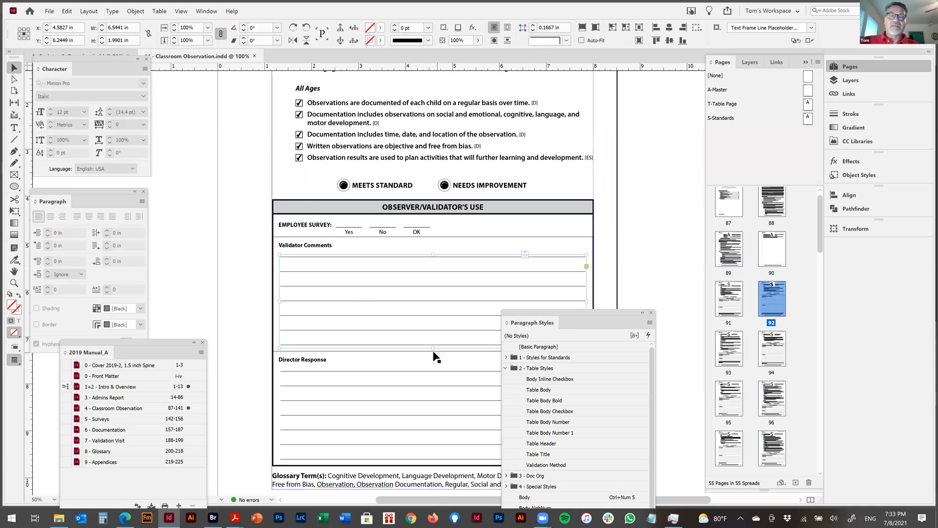
{"action": "mouse_move", "coordinate": [433, 347]}
{"action": "left_mouse_down"}
{"action": "mouse_move", "coordinate": [433, 293]}
{"action": "mouse_move", "coordinate": [444, 333]}
{"action": "mouse_move", "coordinate": [434, 349]}
{"action": "left_mouse_up"}
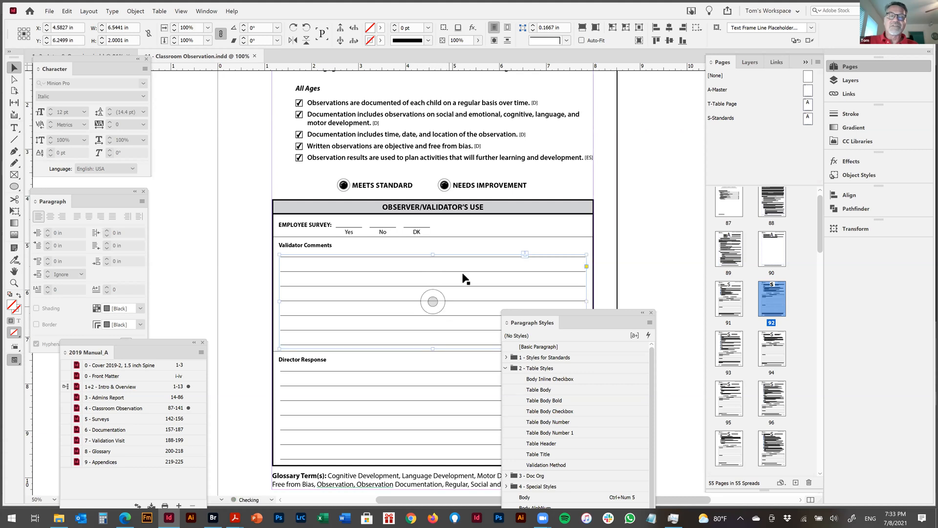
{"action": "left_click", "coordinate": [645, 170]}
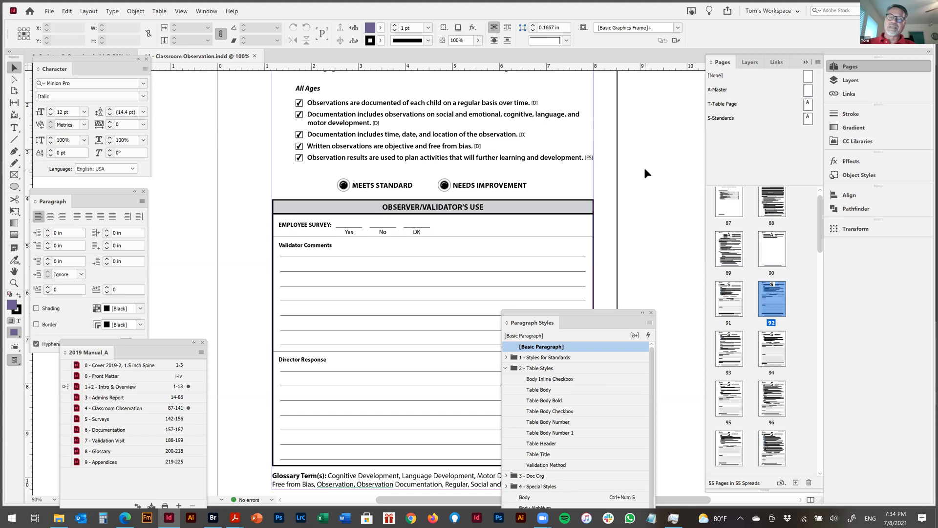
Step: Uncover the table by moving the Paragraph Styles list aside, and examine the comment and response lines on page 93
{"action": "left_click_drag", "start_coordinate": [593, 310], "coordinate": [223, 137]}
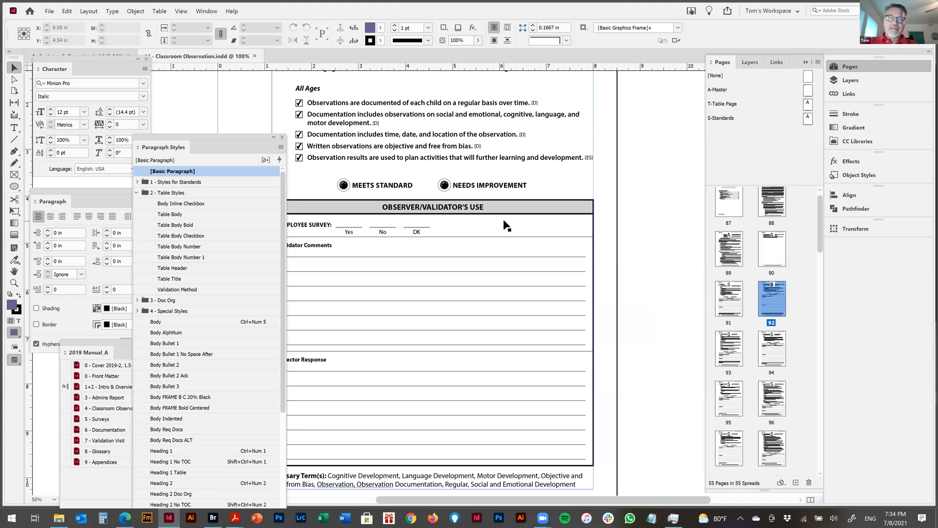
{"action": "key", "text": "ctrl+0"}
{"action": "key", "text": "Page_Down"}
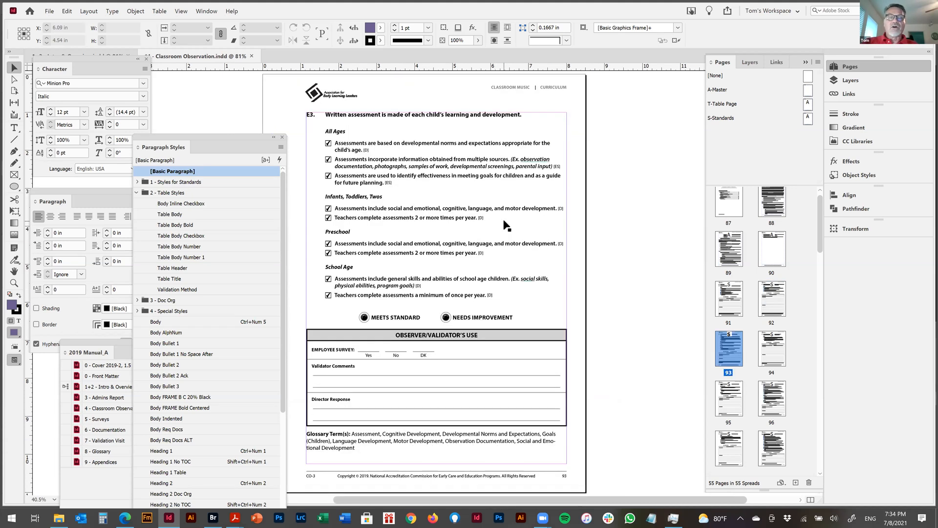
{"action": "key", "text": "ctrl+space"}
{"action": "left_click_drag", "start_coordinate": [310, 288], "coordinate": [557, 468]}
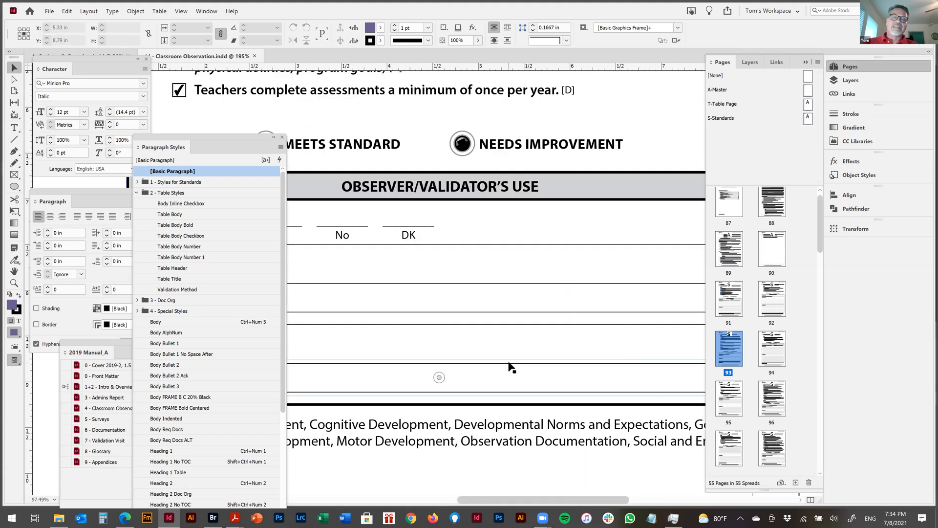
{"action": "left_click_drag", "start_coordinate": [347, 325], "coordinate": [574, 303]}
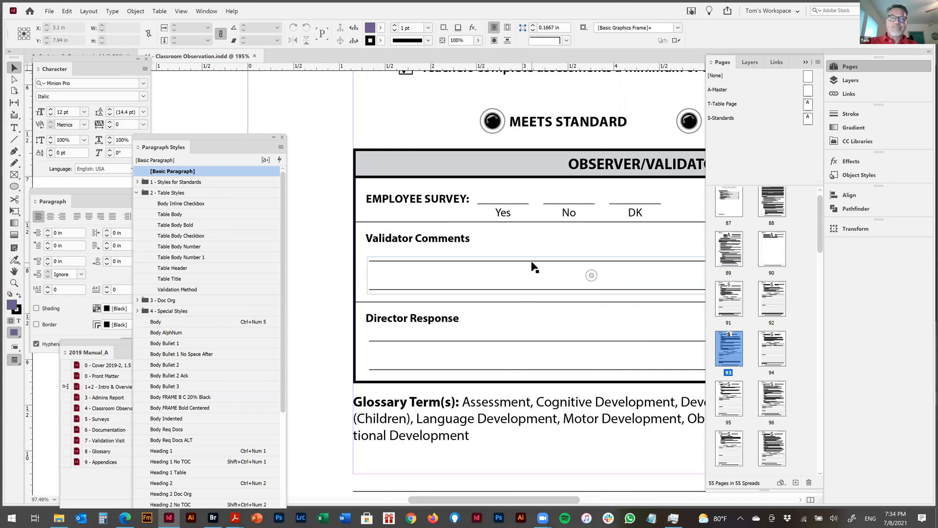
{"action": "key", "text": "ctrl+0"}
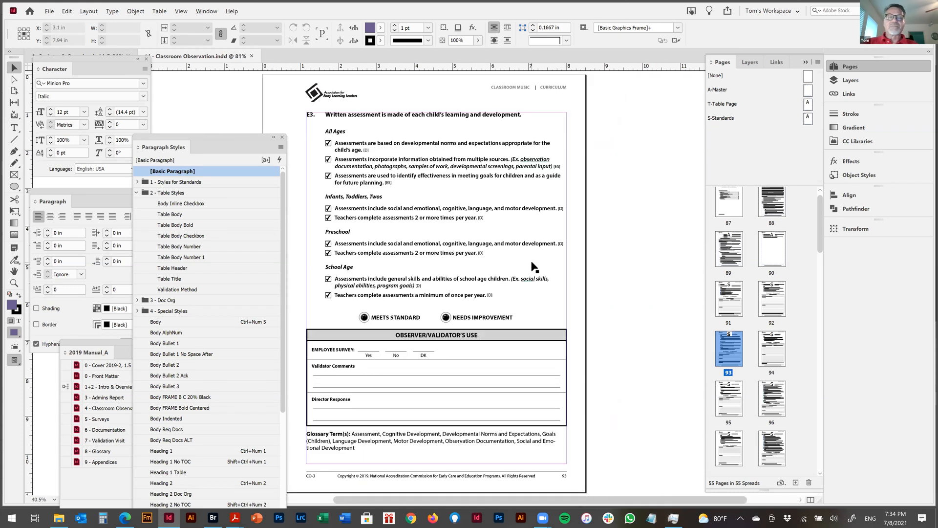
Step: Page forward from page 93 to page 117, comparing the comment areas and running headers of the standards pages
{"action": "key", "text": "shift+Page_Down"}
{"action": "key", "text": "shift+Page_Down"}
{"action": "key", "text": "shift+Page_Down"}
{"action": "key", "text": "shift+Page_Down"}
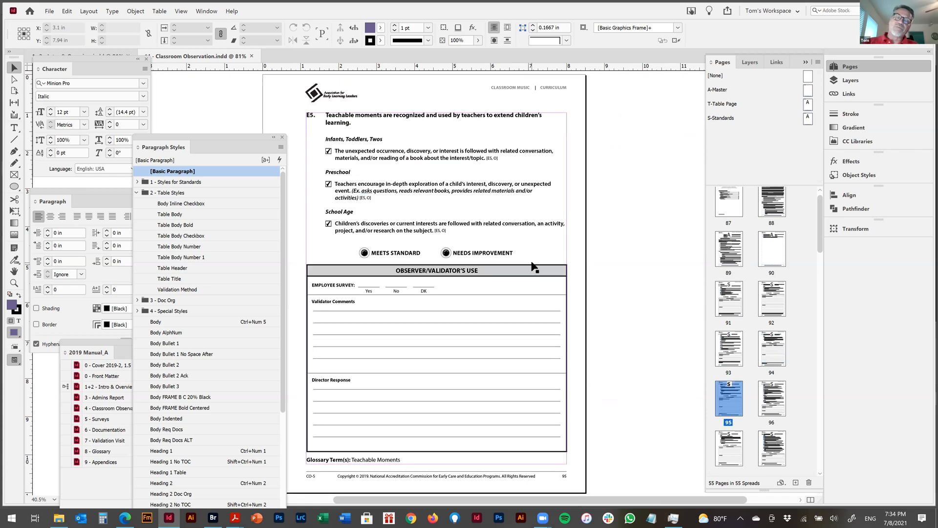
{"action": "key", "text": "shift+Page_Down"}
{"action": "key", "text": "shift+Page_Down"}
{"action": "key", "text": "shift+Page_Down"}
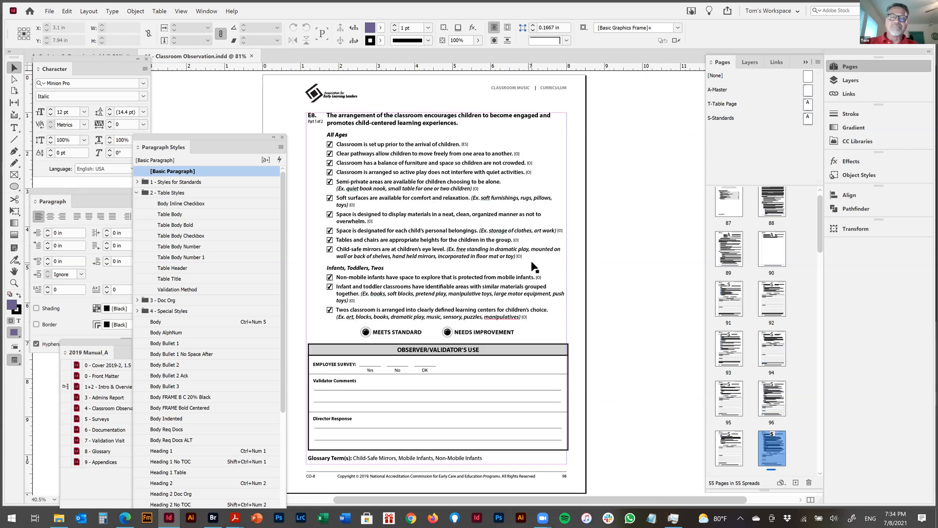
{"action": "key", "text": "shift+Page_Down"}
{"action": "key", "text": "shift+Page_Down"}
{"action": "key", "text": "shift+Page_Down"}
{"action": "key", "text": "shift+Page_Down"}
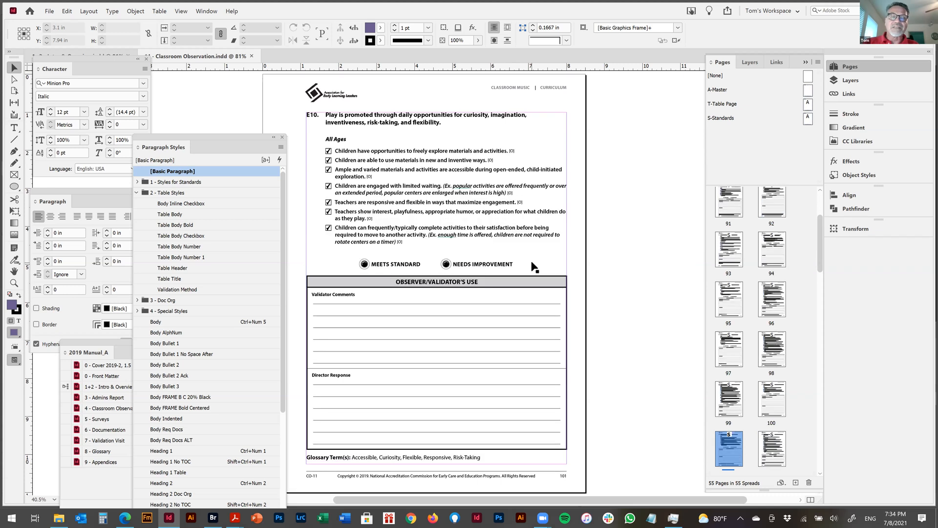
{"action": "key", "text": "shift+Page_Down"}
{"action": "key", "text": "shift+Page_Down"}
{"action": "key", "text": "shift+Page_Down"}
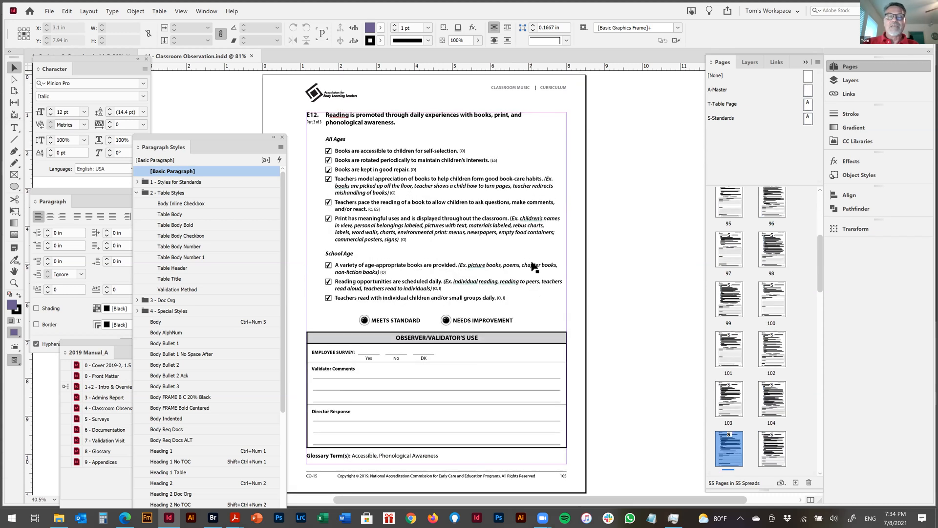
{"action": "key", "text": "shift+Page_Down"}
{"action": "key", "text": "shift+Page_Down"}
{"action": "key", "text": "shift+Page_Down"}
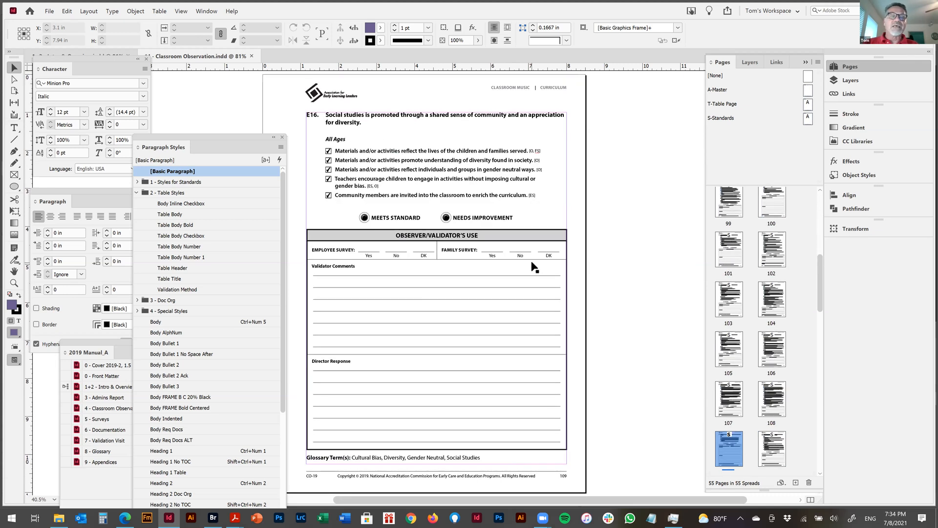
{"action": "key", "text": "shift+Page_Down"}
{"action": "key", "text": "shift+Page_Down"}
{"action": "key", "text": "shift+Page_Down"}
{"action": "key", "text": "shift+Page_Down"}
{"action": "key", "text": "shift+Page_Down"}
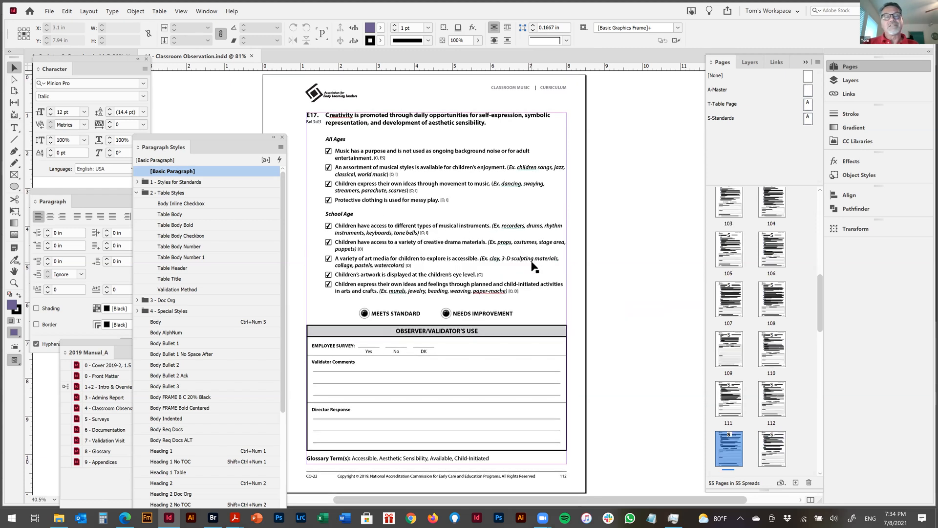
{"action": "key", "text": "shift+Page_Down"}
{"action": "key", "text": "shift+Page_Down"}
{"action": "key", "text": "shift+Page_Down"}
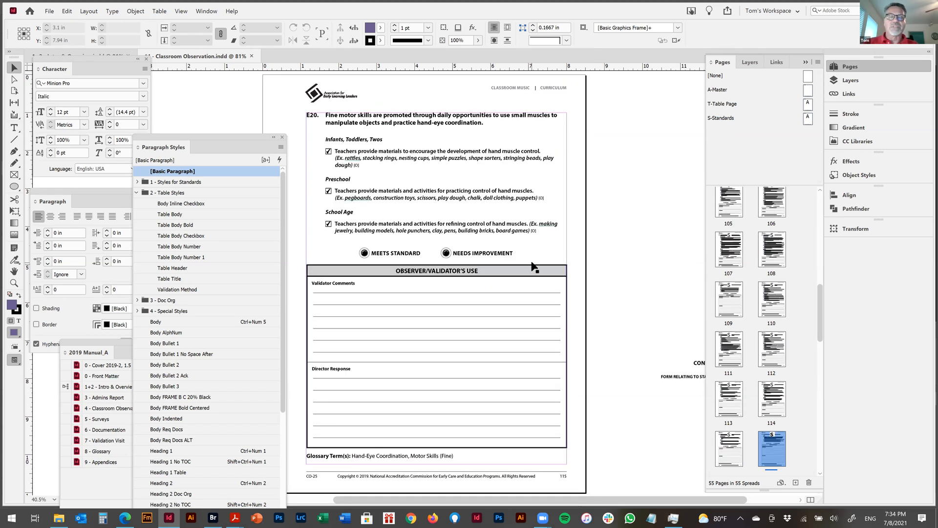
{"action": "key", "text": "shift+Page_Down"}
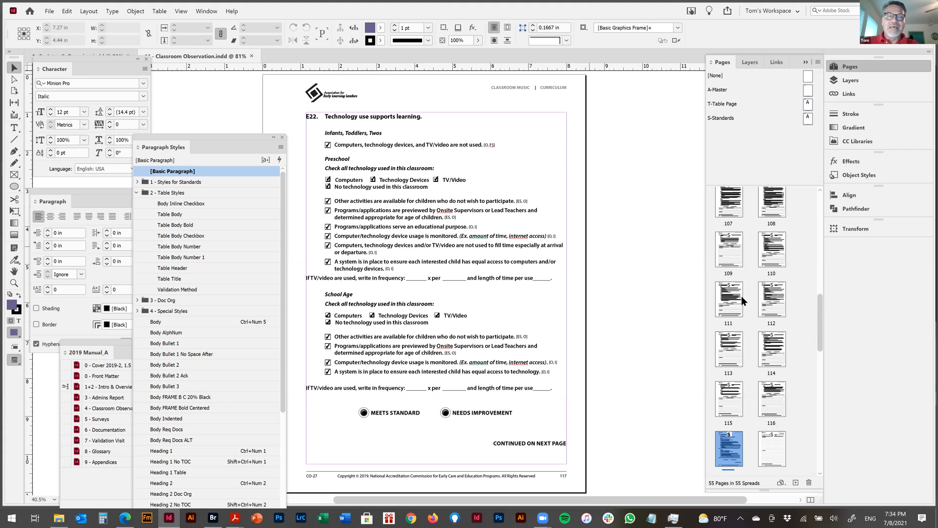
Step: Return to page 95 and look back over the thumbnails to the chapter's first pages
{"action": "scroll", "coordinate": [751, 330], "scroll_direction": "up", "scroll_amount": 2}
{"action": "scroll", "coordinate": [752, 328], "scroll_direction": "up", "scroll_amount": 8}
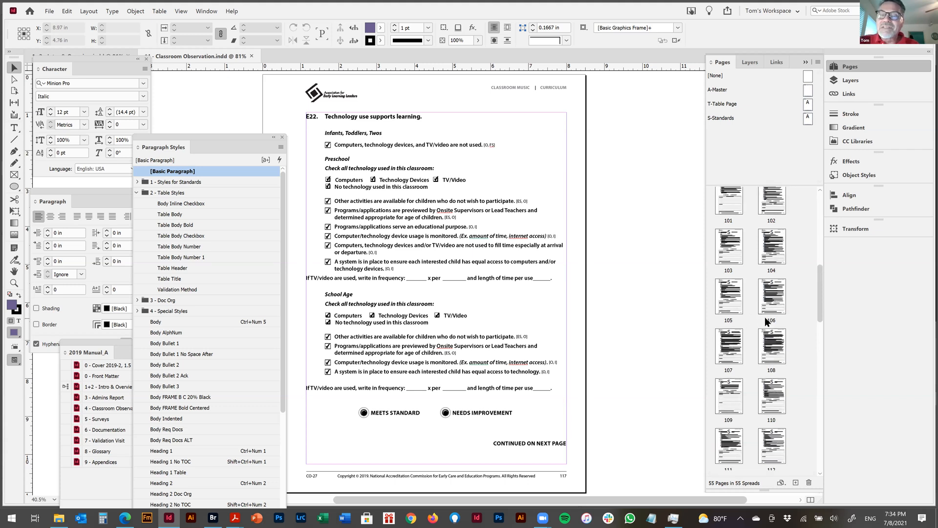
{"action": "scroll", "coordinate": [766, 313], "scroll_direction": "up", "scroll_amount": 3}
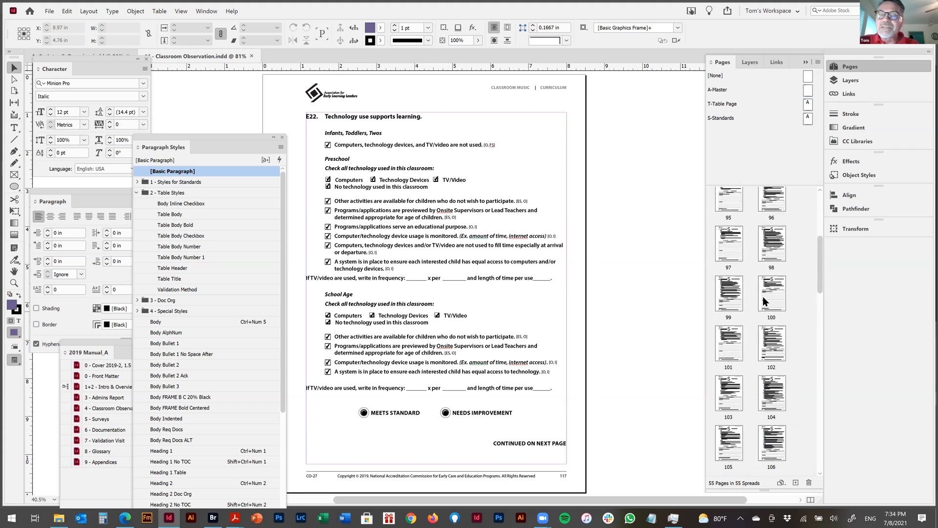
{"action": "left_click", "coordinate": [729, 232]}
{"action": "double_click", "coordinate": [729, 232]}
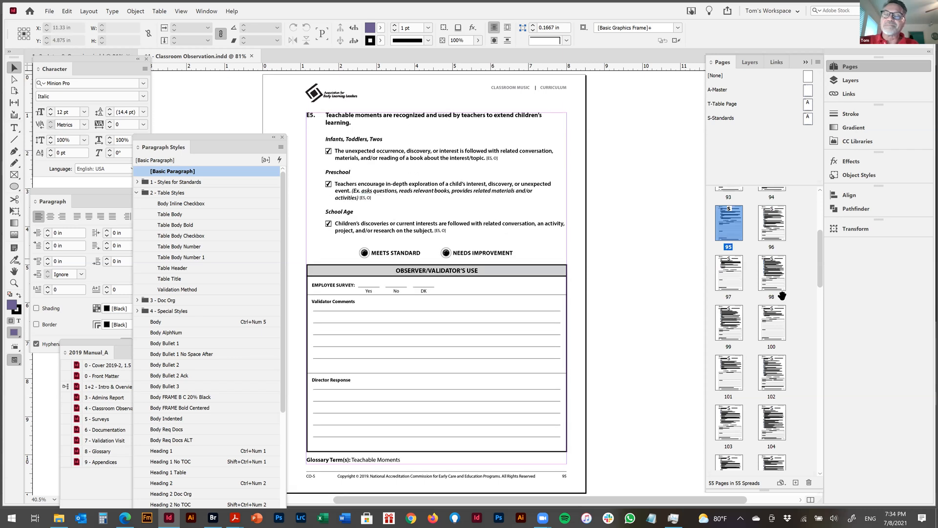
{"action": "scroll", "coordinate": [780, 313], "scroll_direction": "up", "scroll_amount": 4}
{"action": "scroll", "coordinate": [780, 313], "scroll_direction": "up", "scroll_amount": 3}
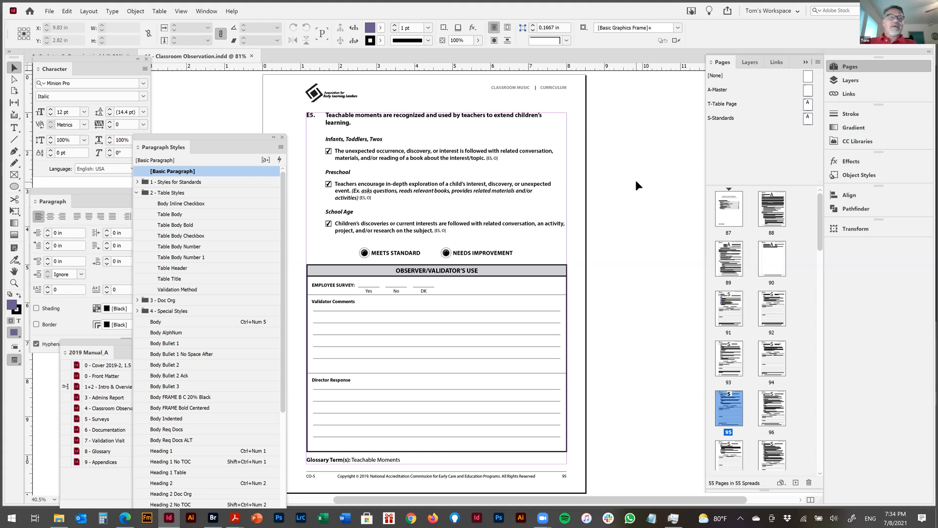
Step: Reposition the Paragraph Styles list clear of the page and collapse its 2 - Table Styles group
{"action": "left_click_drag", "start_coordinate": [265, 141], "coordinate": [266, 142]}
{"action": "left_click_drag", "start_coordinate": [376, 169], "coordinate": [651, 225]}
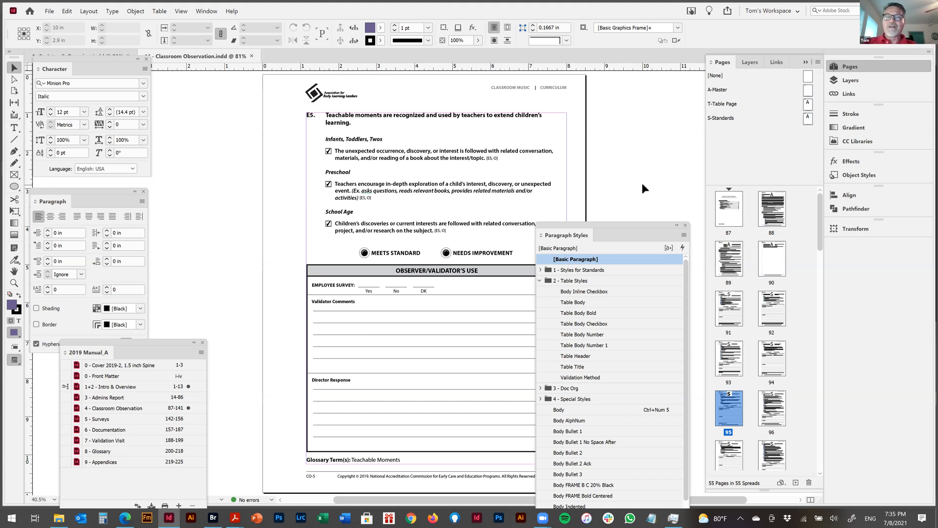
{"action": "left_click_drag", "start_coordinate": [650, 223], "coordinate": [711, 143]}
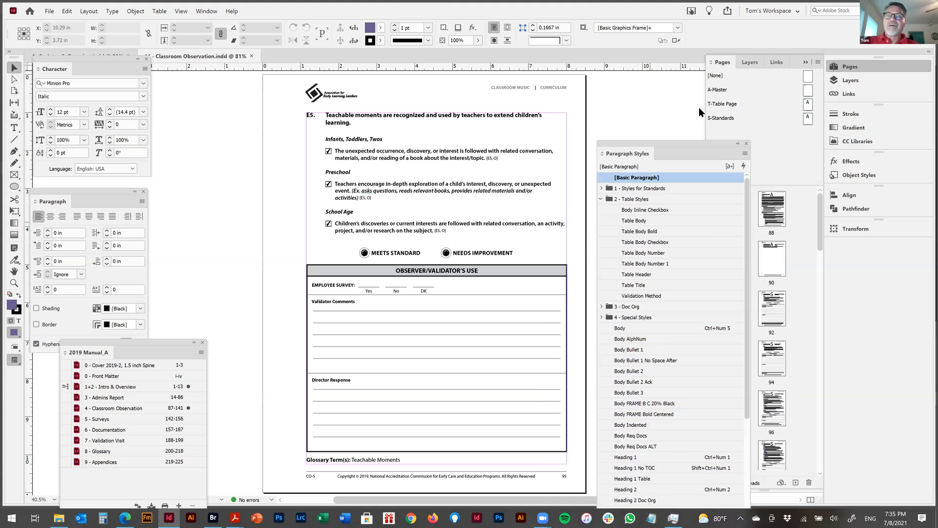
{"action": "left_click_drag", "start_coordinate": [699, 107], "coordinate": [699, 102]}
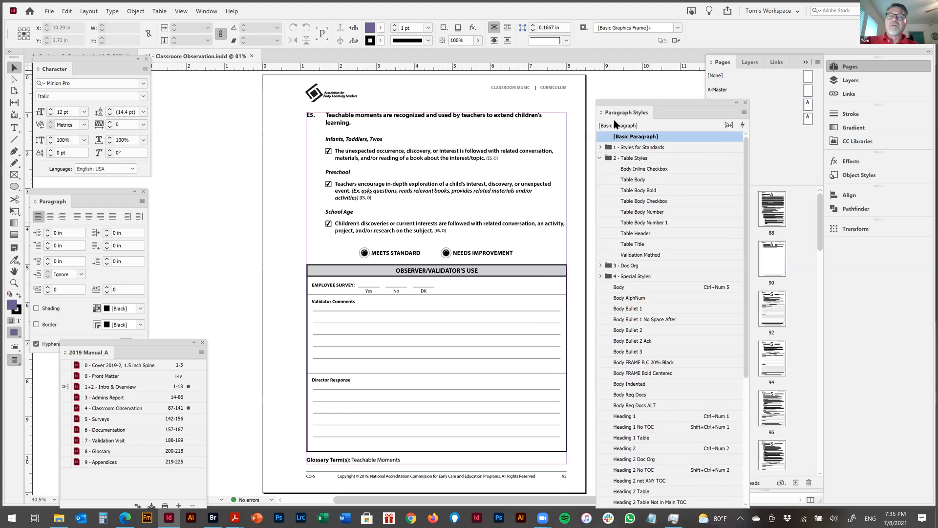
{"action": "left_click", "coordinate": [601, 156]}
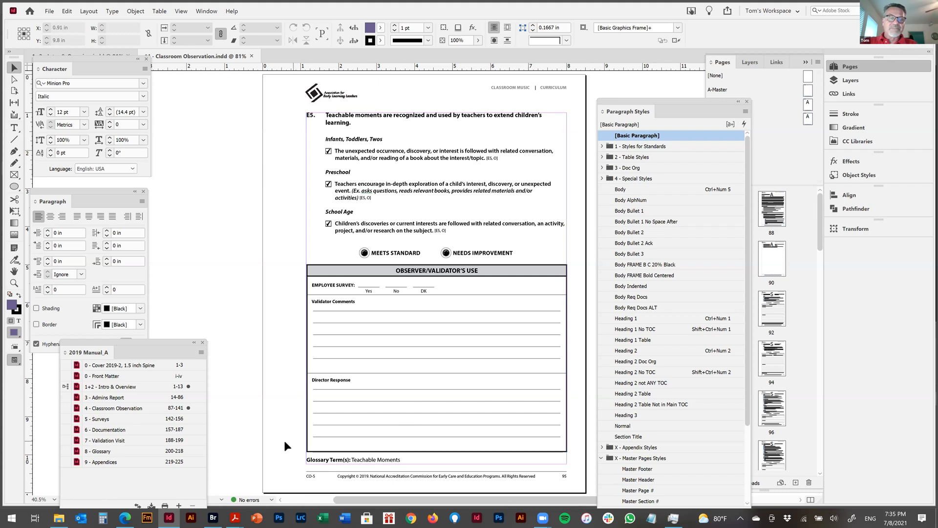
Step: Examine the section-prefixed page number in the footer of page 95 and return to the whole page
{"action": "scroll", "coordinate": [337, 454], "scroll_direction": "down", "scroll_amount": 2}
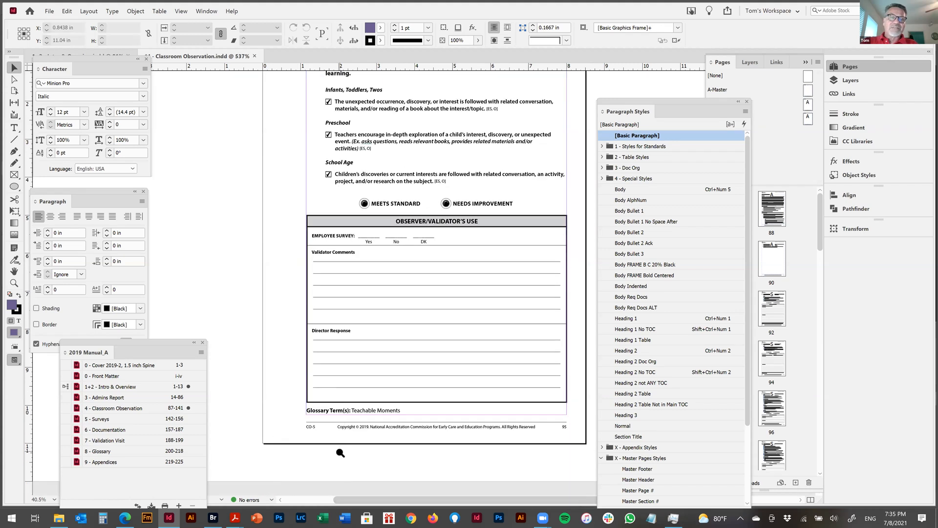
{"action": "left_click_drag", "start_coordinate": [340, 453], "coordinate": [279, 387]}
{"action": "left_click_drag", "start_coordinate": [442, 332], "coordinate": [295, 247]}
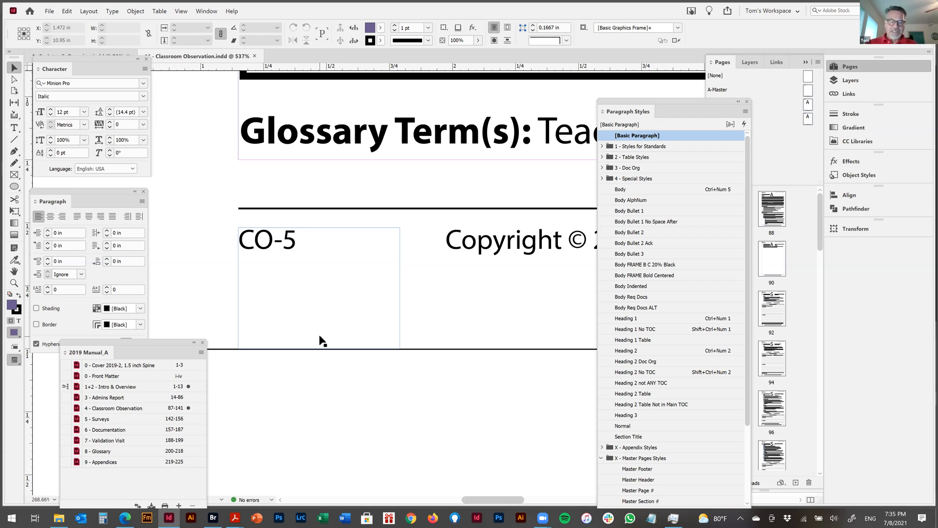
{"action": "key", "text": "ctrl+0"}
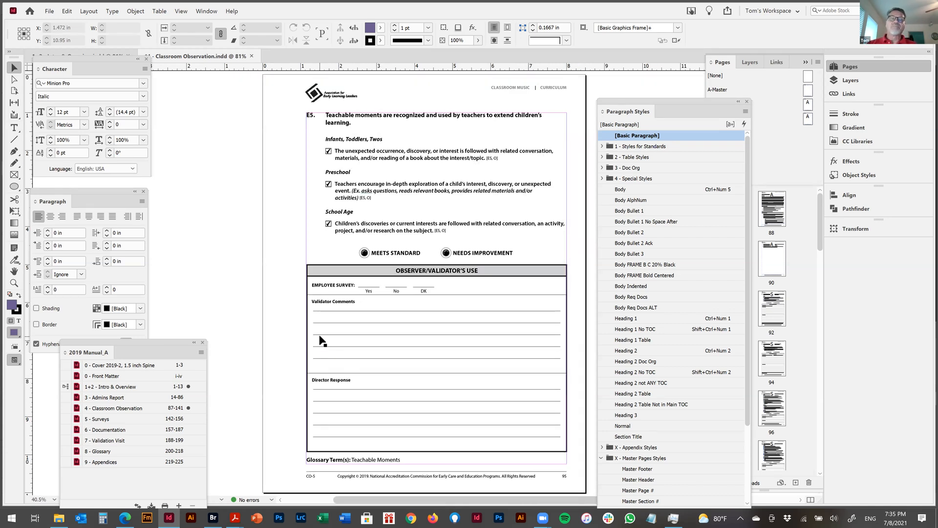
Step: Page back from page 95 to page 91, where the Curriculum section starts
{"action": "key", "text": "shift+Page_Up"}
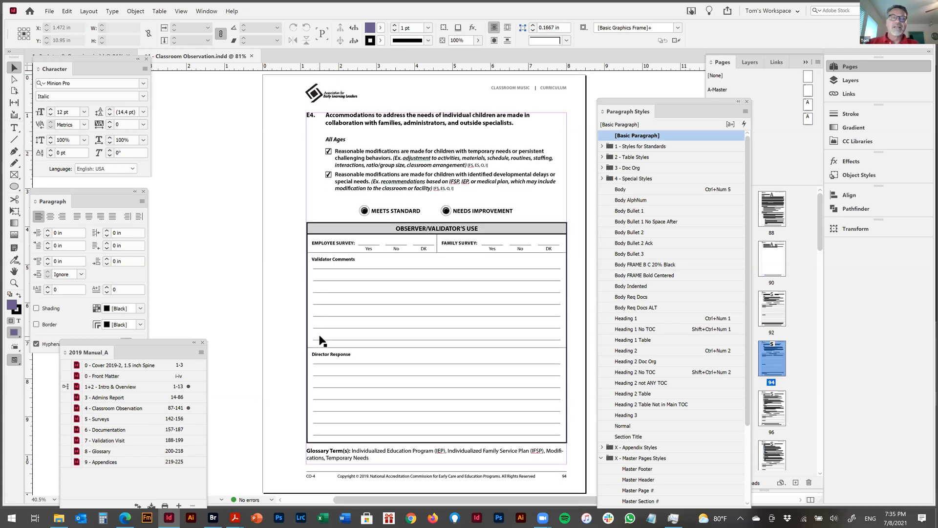
{"action": "key", "text": "shift+Page_Up"}
{"action": "key", "text": "shift+Page_Up"}
{"action": "key", "text": "shift+Page_Up"}
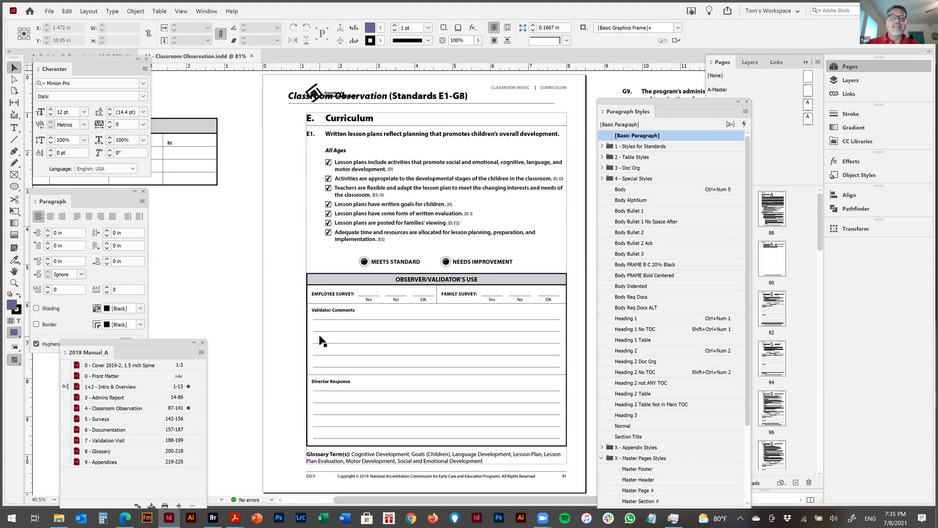
Step: Page back to the chapter's Contents of this Section page, look through the instructions pages and return to page 91
{"action": "key", "text": "shift+Page_Up"}
{"action": "key", "text": "shift+Page_Up"}
{"action": "key", "text": "shift+Page_Up"}
{"action": "key", "text": "shift+Page_Up"}
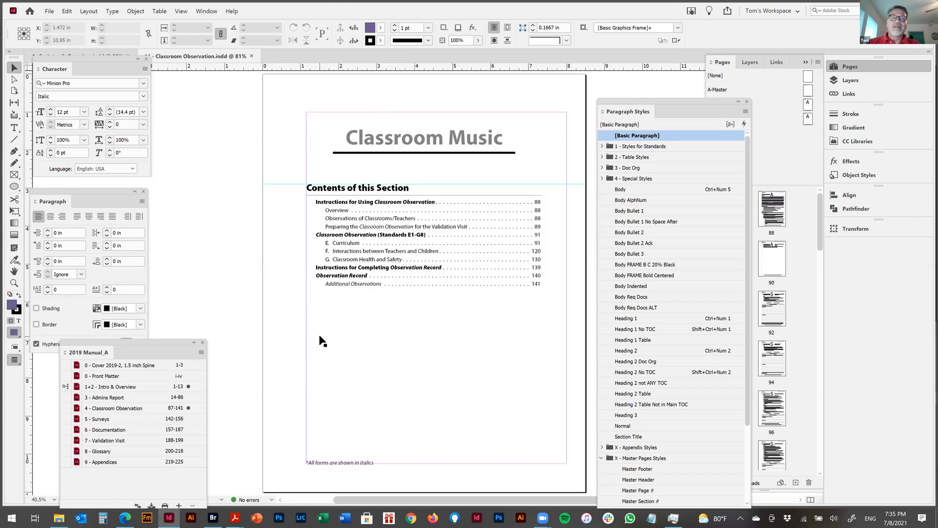
{"action": "key", "text": "shift+Page_Down"}
{"action": "key", "text": "shift+Page_Down"}
{"action": "key", "text": "shift+Page_Down"}
{"action": "key", "text": "shift+Page_Down"}
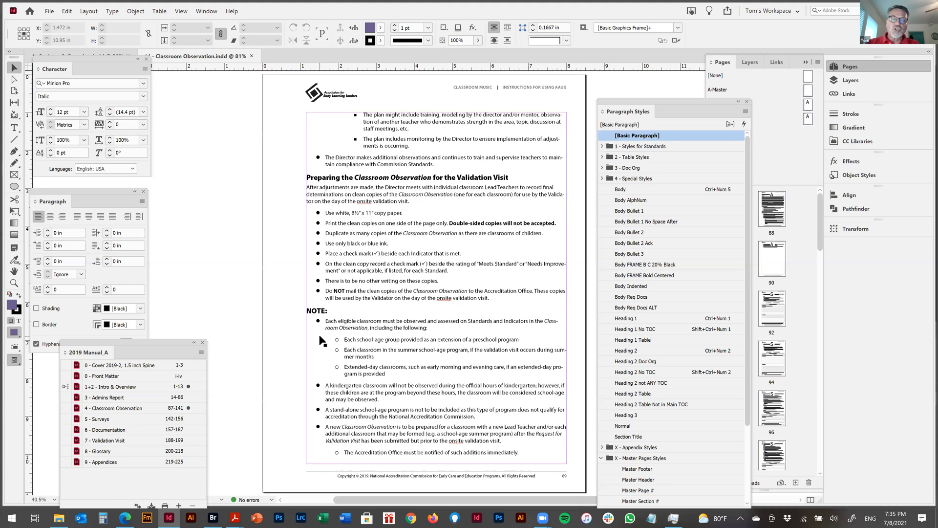
{"action": "key", "text": "shift+Page_Down"}
{"action": "key", "text": "shift+Page_Up"}
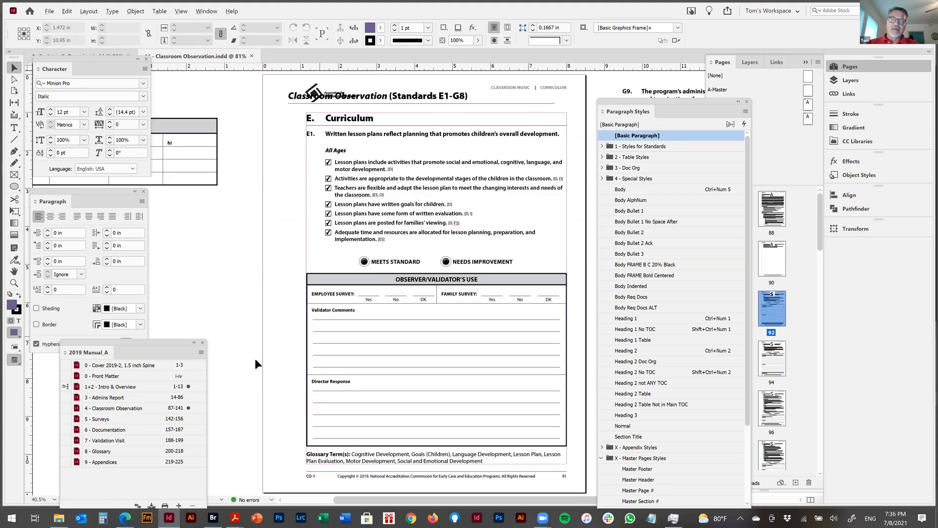
Step: Go to page 92 and examine the section number in its footer and the paragraph style applied to it
{"action": "key", "text": "shift+Page_Down"}
{"action": "left_click_drag", "start_coordinate": [292, 454], "coordinate": [348, 493]}
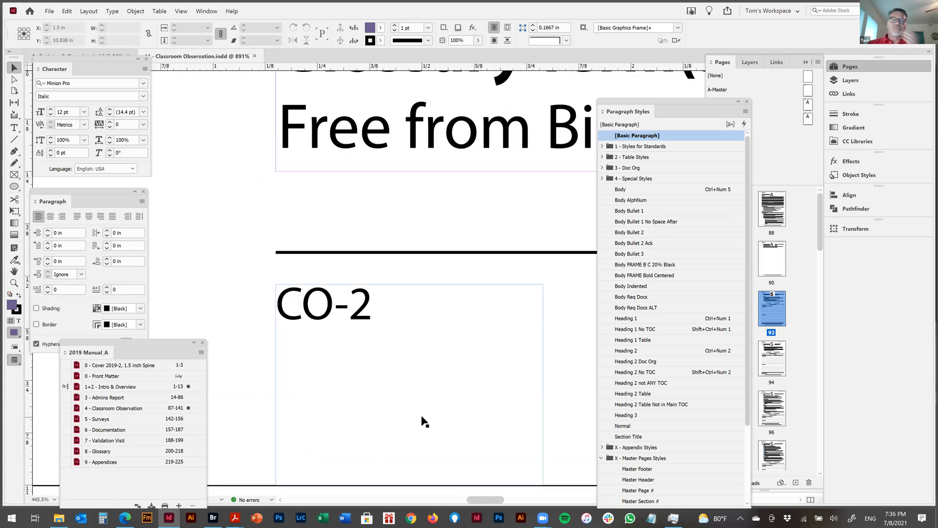
{"action": "double_click", "coordinate": [361, 301]}
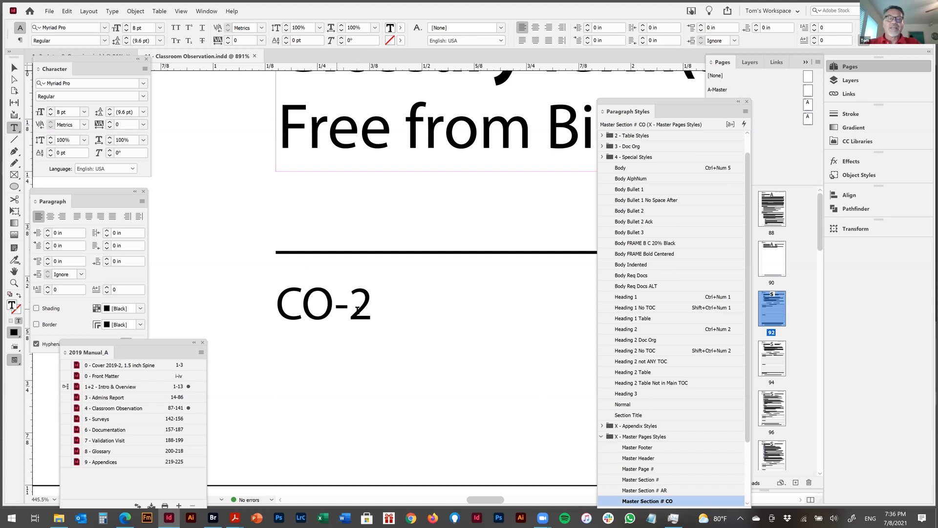
{"action": "key", "text": "Escape"}
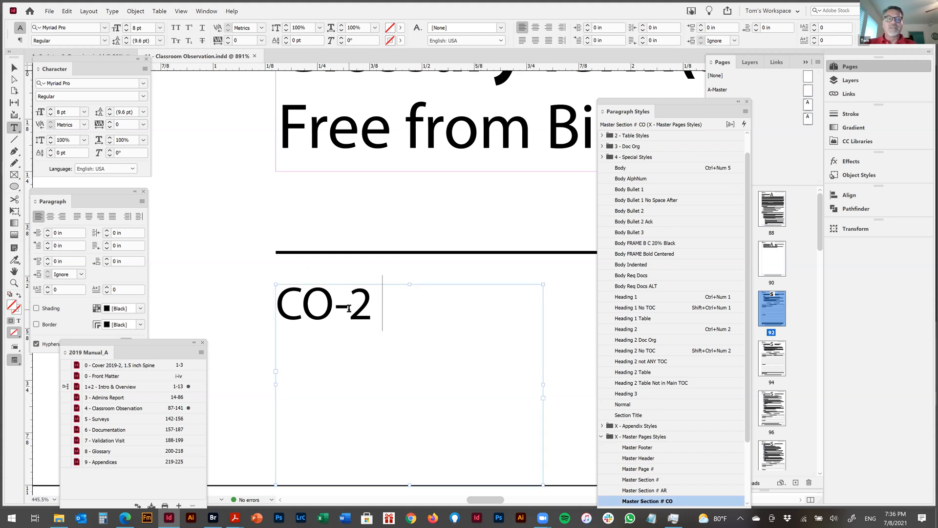
{"action": "double_click", "coordinate": [349, 309]}
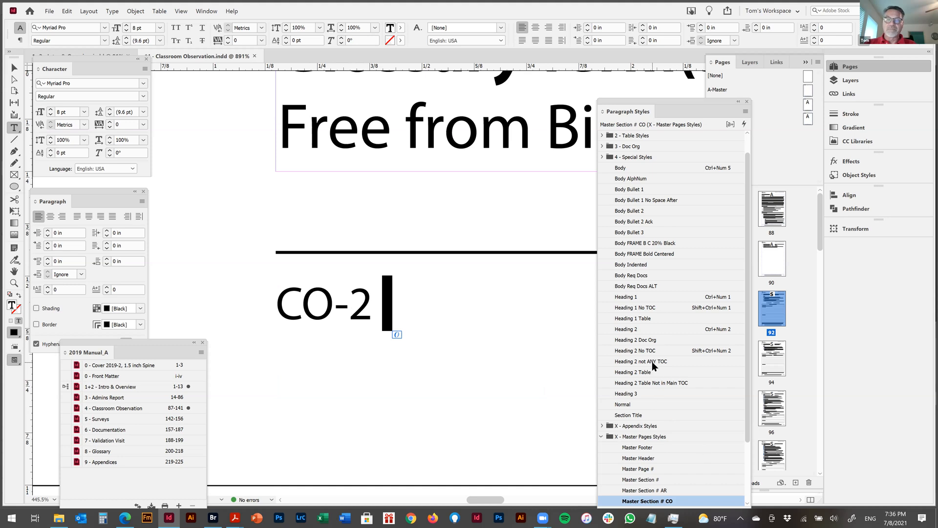
Step: Try the Master Section # AR and Master Section # paragraph styles on page 92's footer number and restore Master Section # CO
{"action": "left_click_drag", "start_coordinate": [664, 101], "coordinate": [677, 25]}
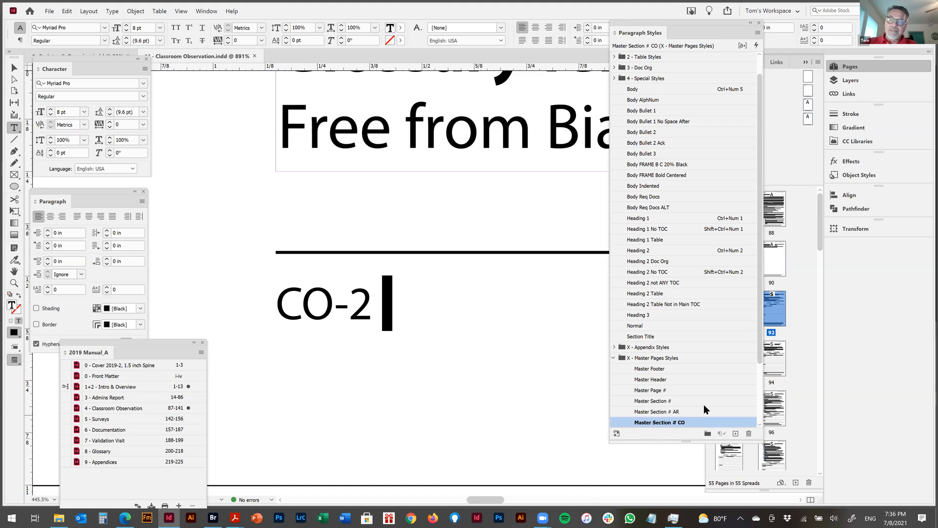
{"action": "scroll", "coordinate": [705, 408], "scroll_direction": "down", "scroll_amount": 1}
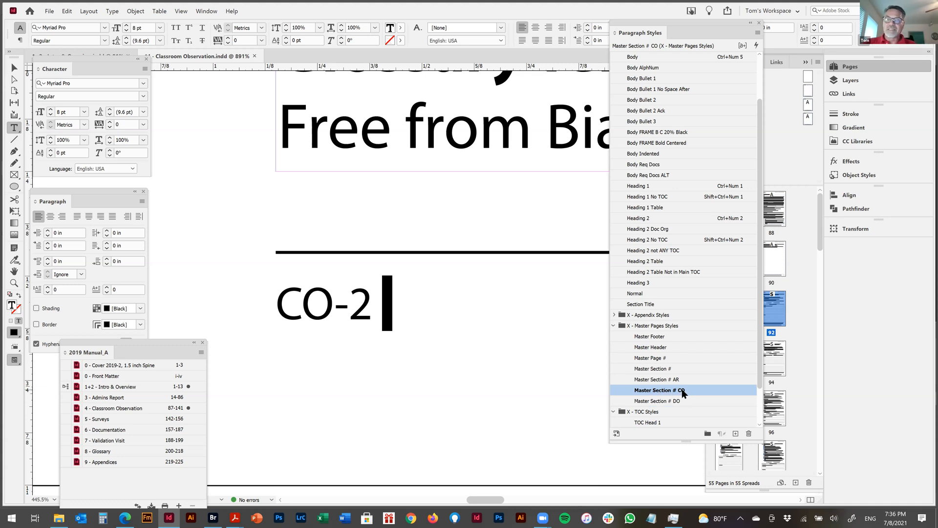
{"action": "left_click", "coordinate": [671, 380]}
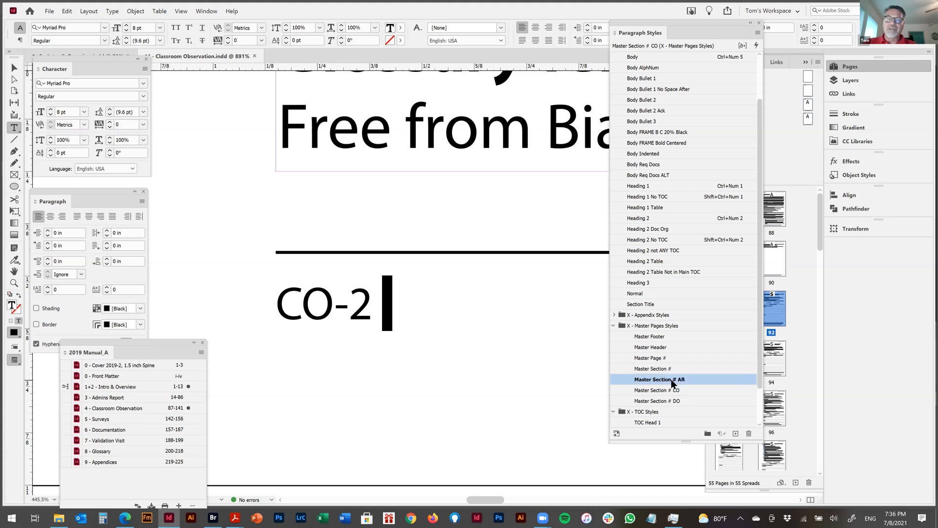
{"action": "left_click", "coordinate": [668, 369]}
{"action": "left_click", "coordinate": [672, 380]}
{"action": "left_click", "coordinate": [674, 390]}
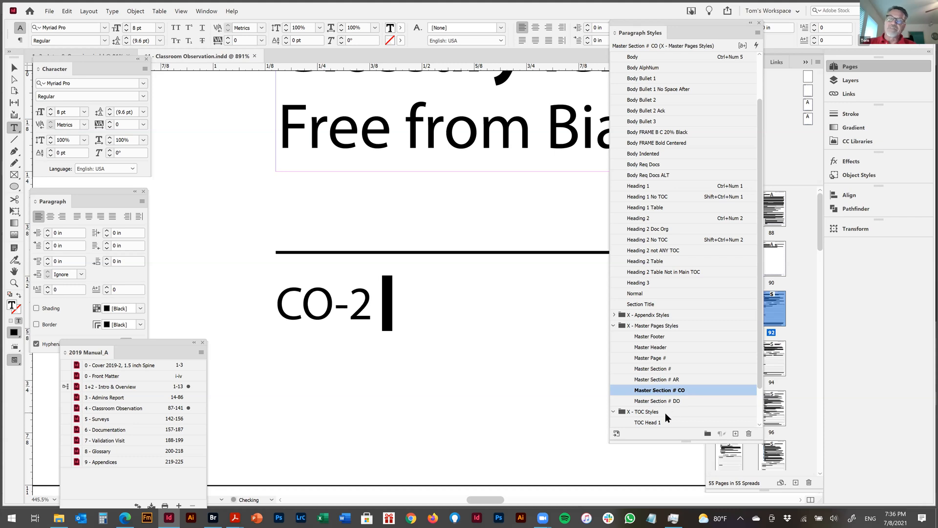
{"action": "key", "text": "ctrl+0"}
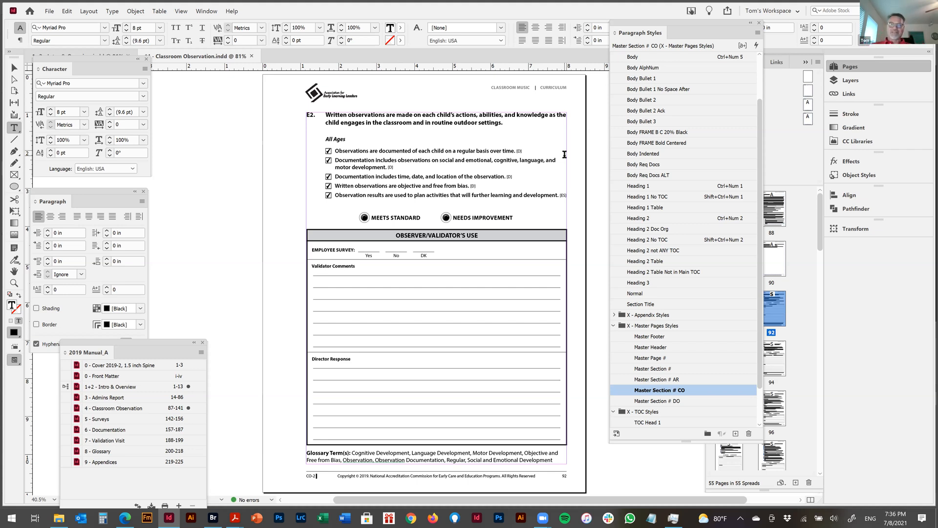
Step: Leave text editing and move the 2019 Manual_A book list up beside the Character and Paragraph settings
{"action": "left_click", "coordinate": [13, 70]}
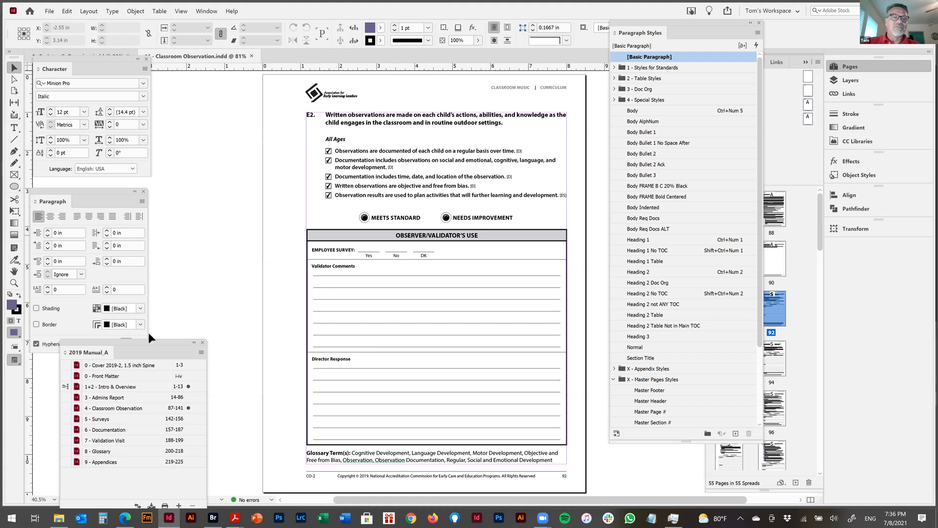
{"action": "left_click_drag", "start_coordinate": [147, 340], "coordinate": [246, 90]}
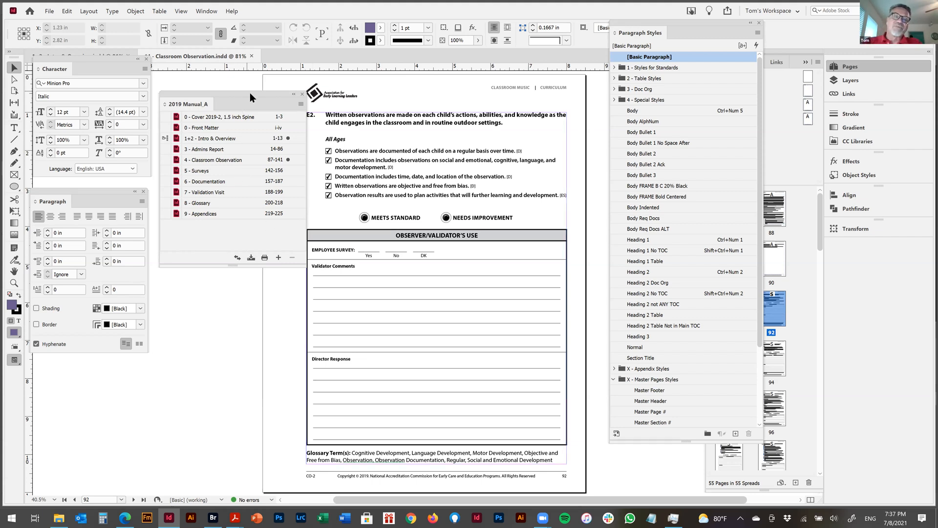
{"action": "left_click_drag", "start_coordinate": [250, 93], "coordinate": [253, 102]}
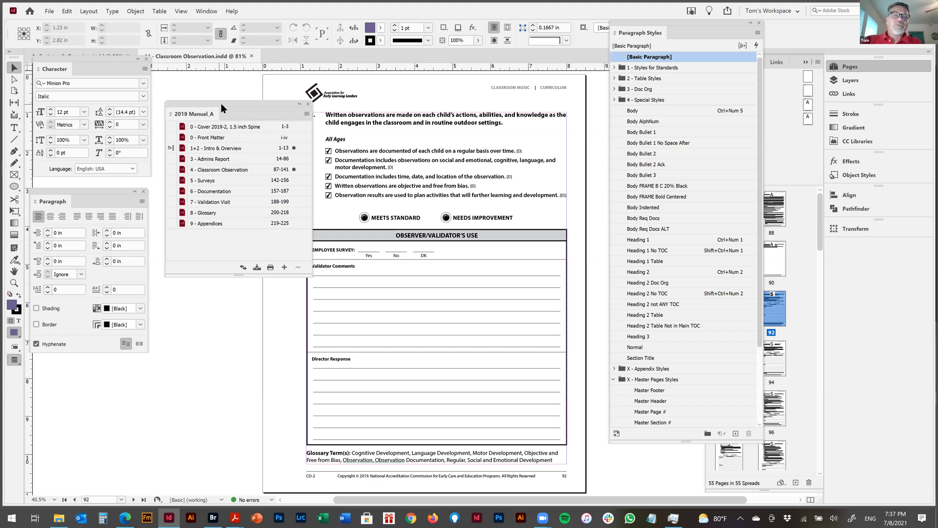
{"action": "left_click_drag", "start_coordinate": [221, 103], "coordinate": [221, 101]}
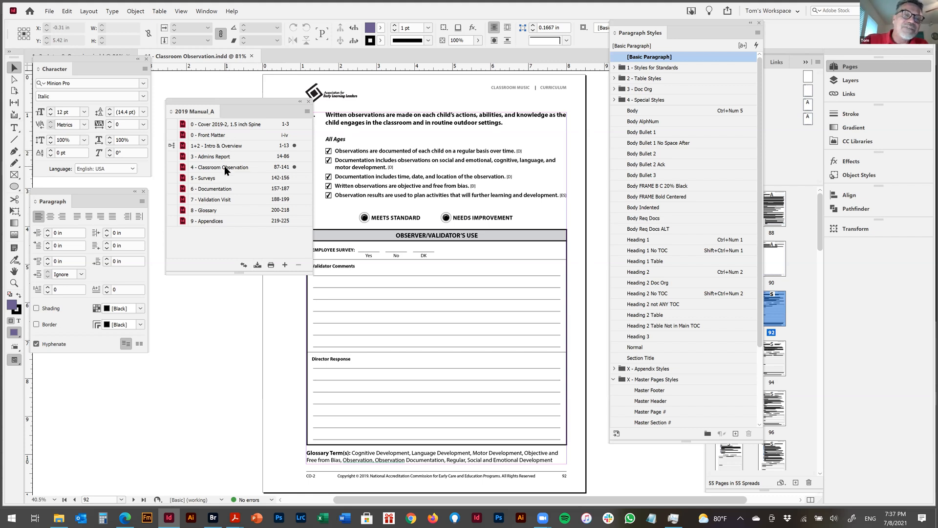
Step: Select the Classroom Observation and Surveys chapters in the book, review the commands for exporting selected documents, and clear the selection
{"action": "left_click", "coordinate": [201, 169]}
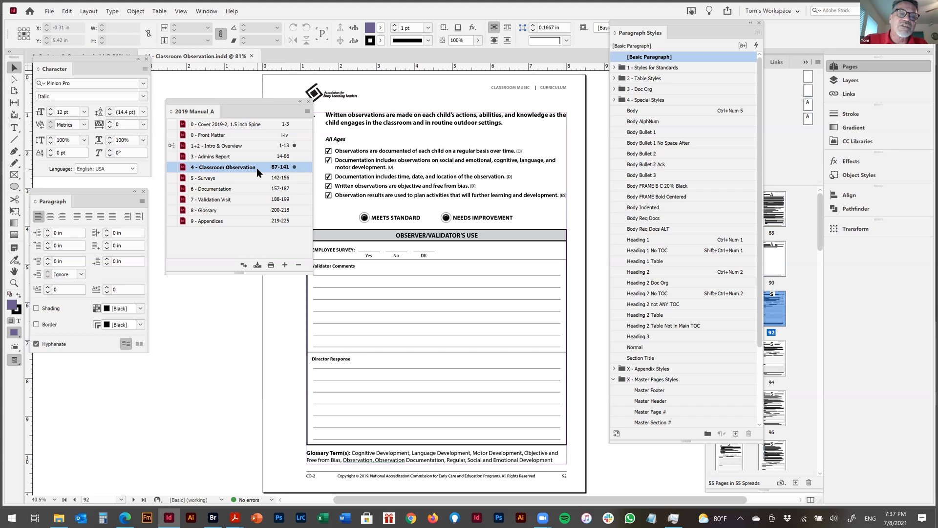
{"action": "left_click", "coordinate": [227, 177], "text": "shift"}
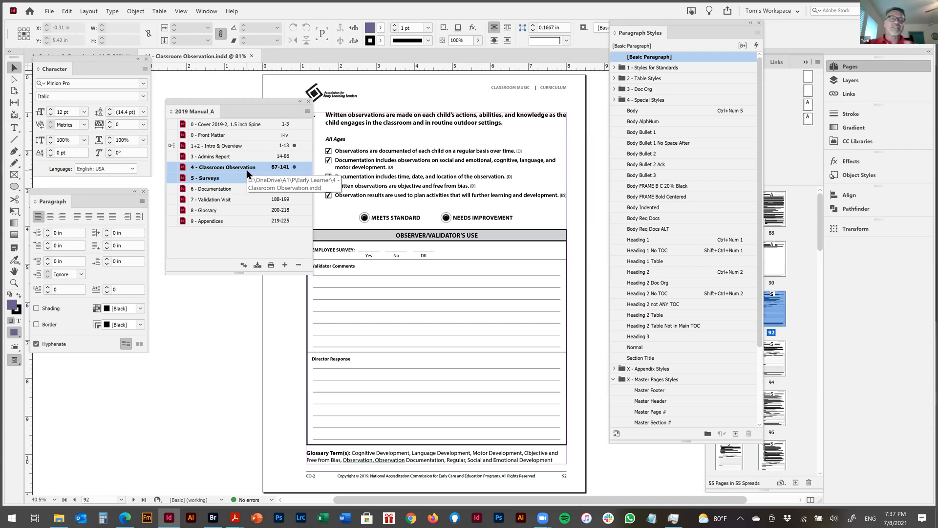
{"action": "left_click", "coordinate": [307, 112]}
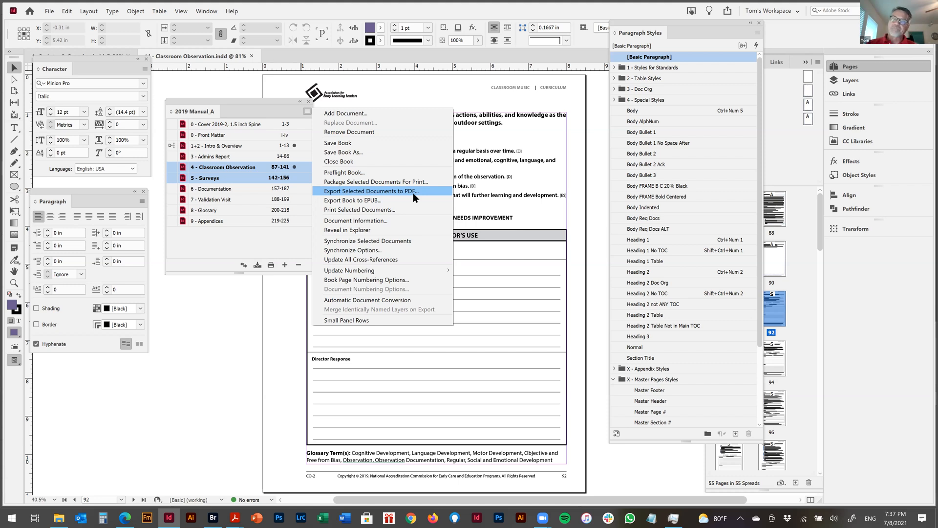
{"action": "left_click", "coordinate": [239, 238]}
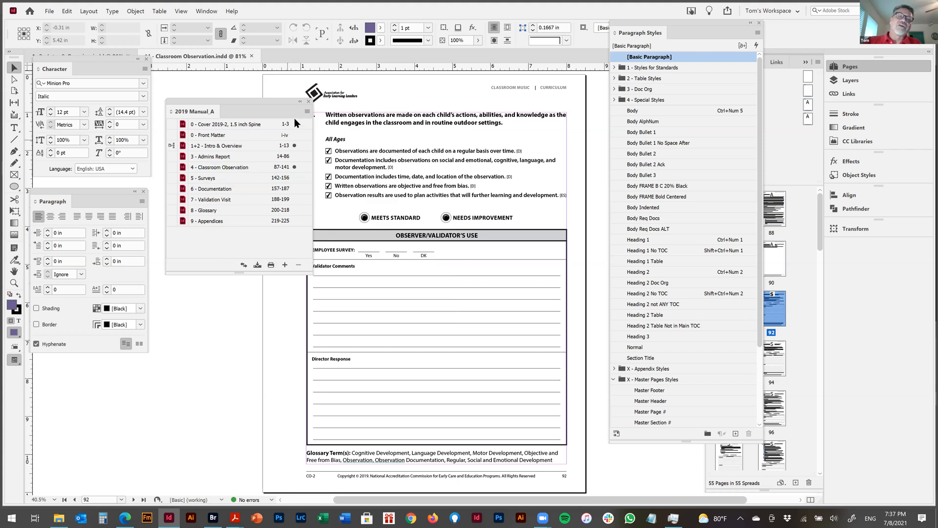
Step: Start exporting the whole book to the Desktop as 2019 Manual_A_DEMO.pdf in Adobe PDF (Print) format
{"action": "left_click", "coordinate": [306, 111]}
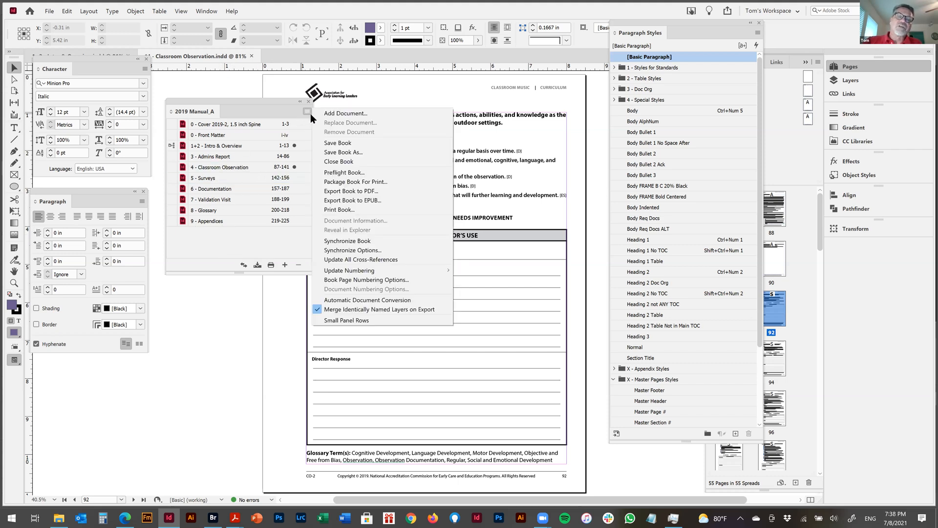
{"action": "left_click", "coordinate": [383, 190]}
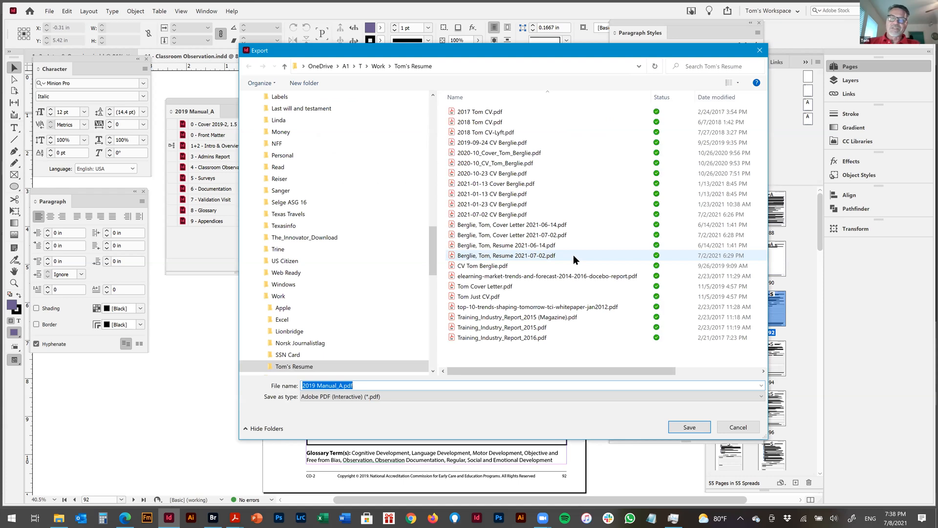
{"action": "left_click", "coordinate": [385, 386]}
{"action": "type", "text": "_DEMO"}
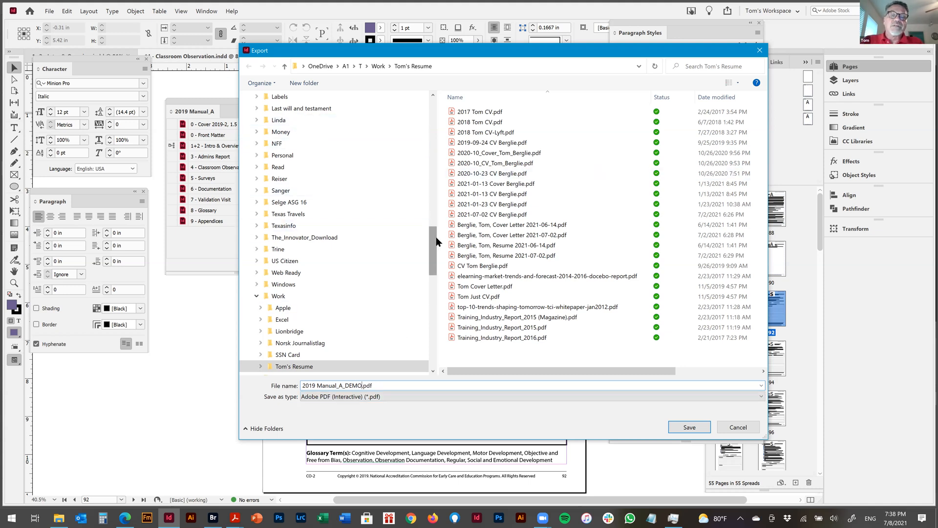
{"action": "scroll", "coordinate": [426, 204], "scroll_direction": "up", "scroll_amount": 1}
{"action": "left_click_drag", "start_coordinate": [426, 204], "coordinate": [424, 77]}
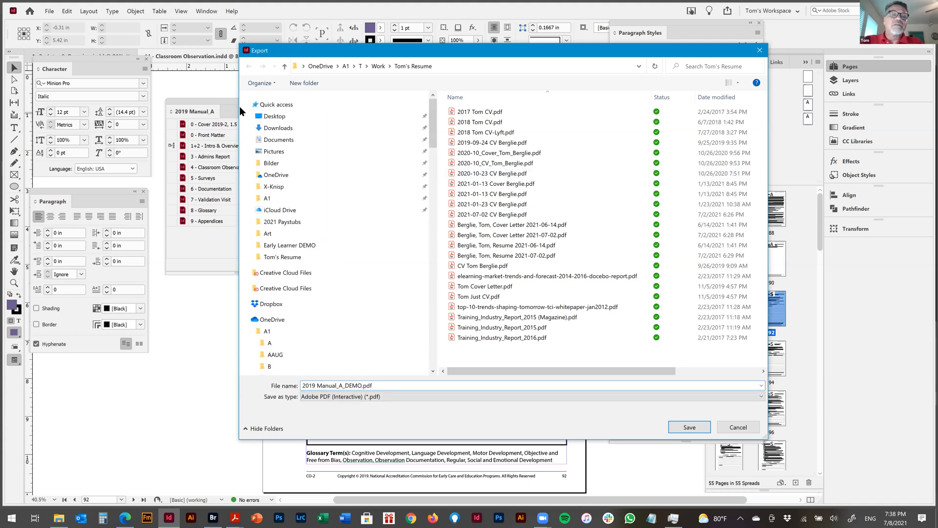
{"action": "left_click", "coordinate": [271, 118]}
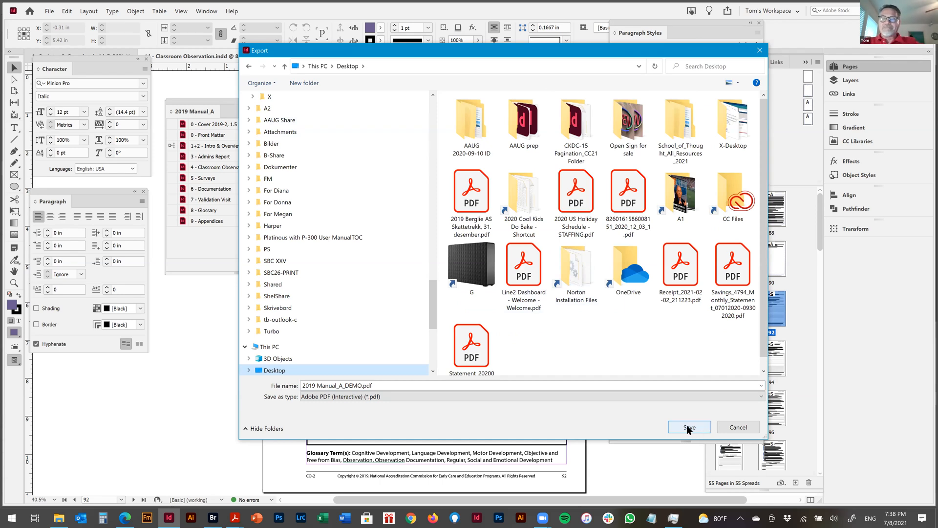
{"action": "left_click", "coordinate": [397, 395]}
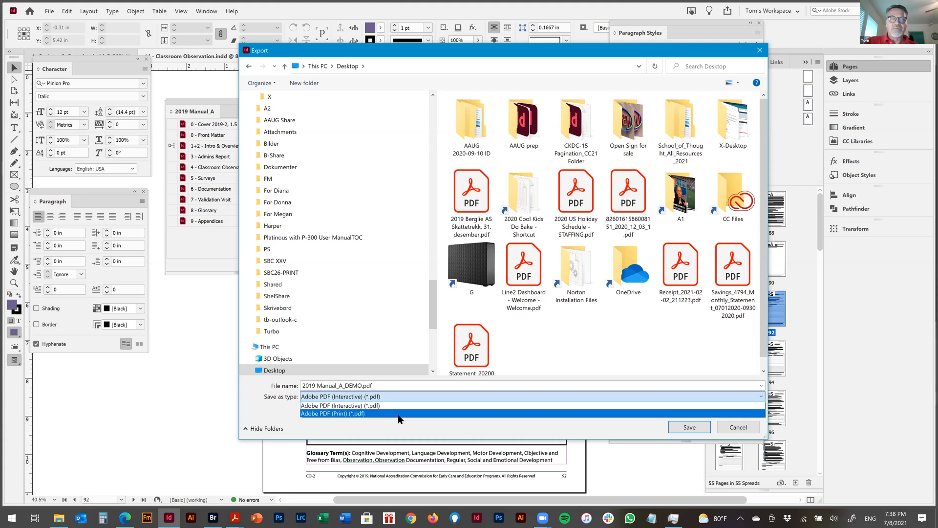
{"action": "left_click", "coordinate": [538, 427]}
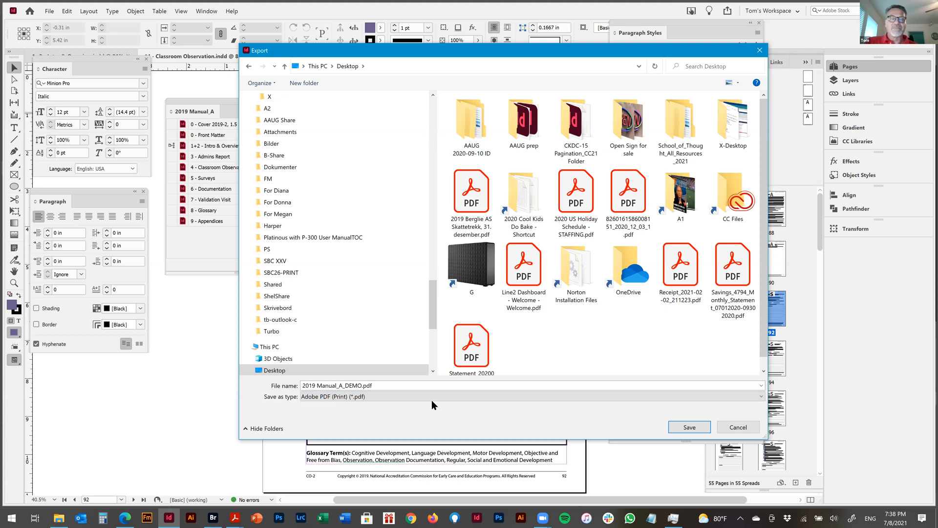
{"action": "left_click", "coordinate": [689, 428]}
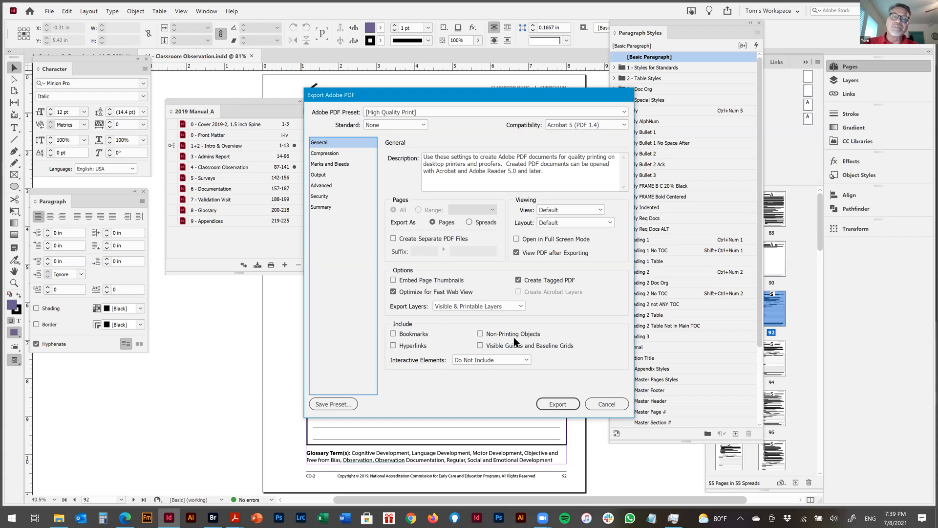
Step: Set the PDF preset to [PDF/X-1a:2001] and export the book
{"action": "left_click", "coordinate": [490, 113]}
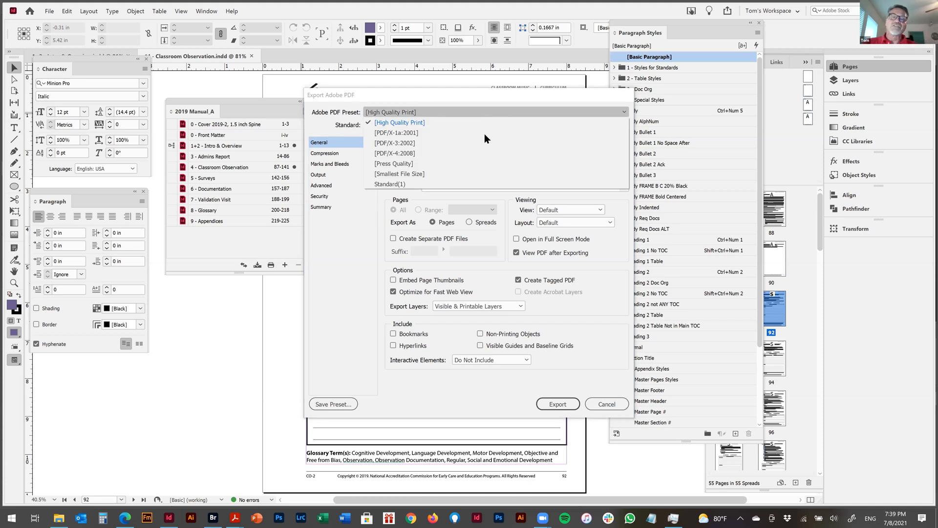
{"action": "left_click", "coordinate": [482, 133]}
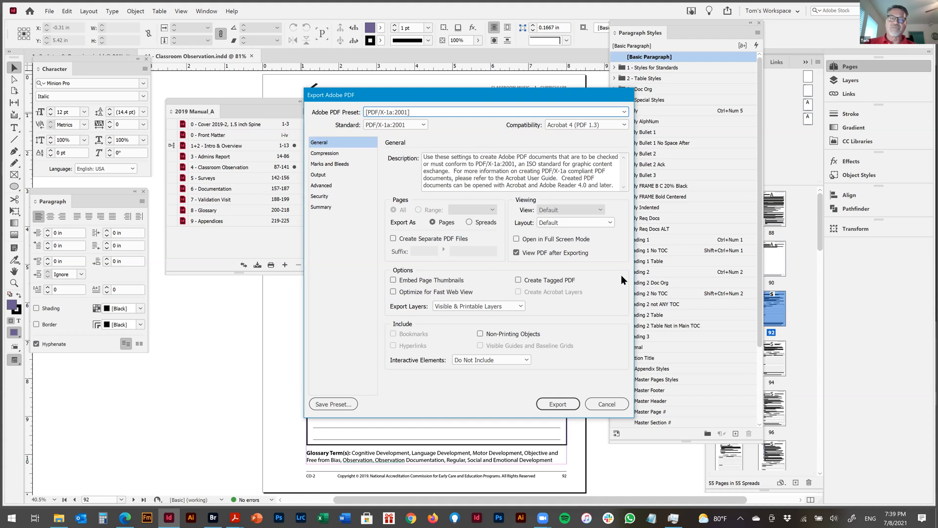
{"action": "left_click", "coordinate": [559, 404]}
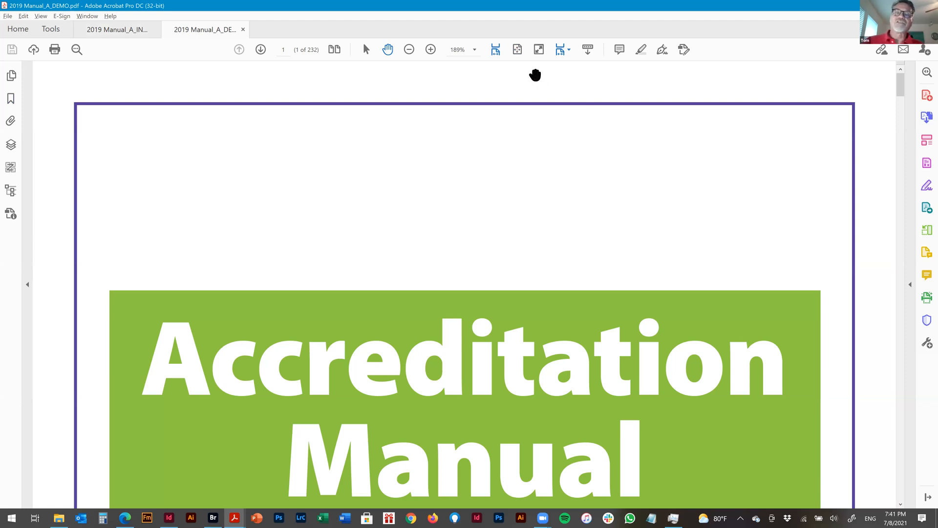
Step: Fit the exported PDF's page to the window in Acrobat and look over the cover and spine pages
{"action": "left_click", "coordinate": [517, 51]}
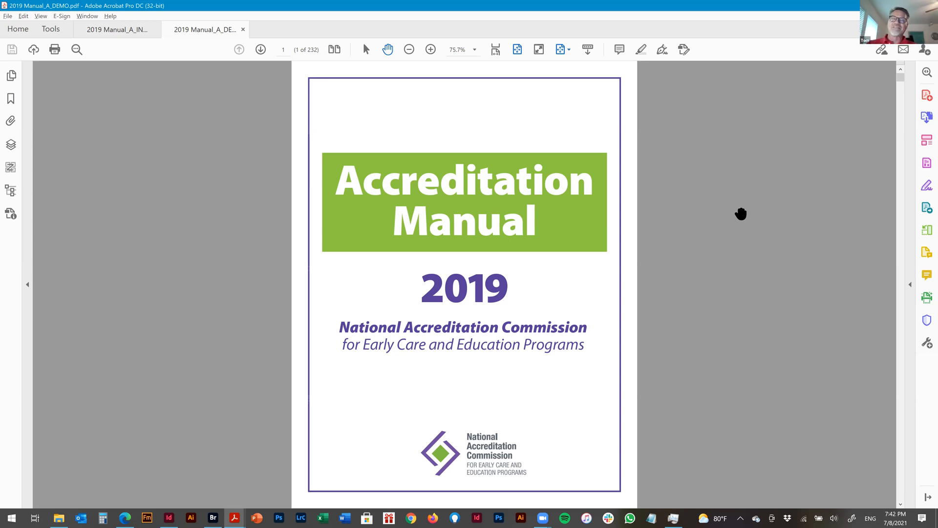
{"action": "scroll", "coordinate": [742, 206], "scroll_direction": "down", "scroll_amount": 1}
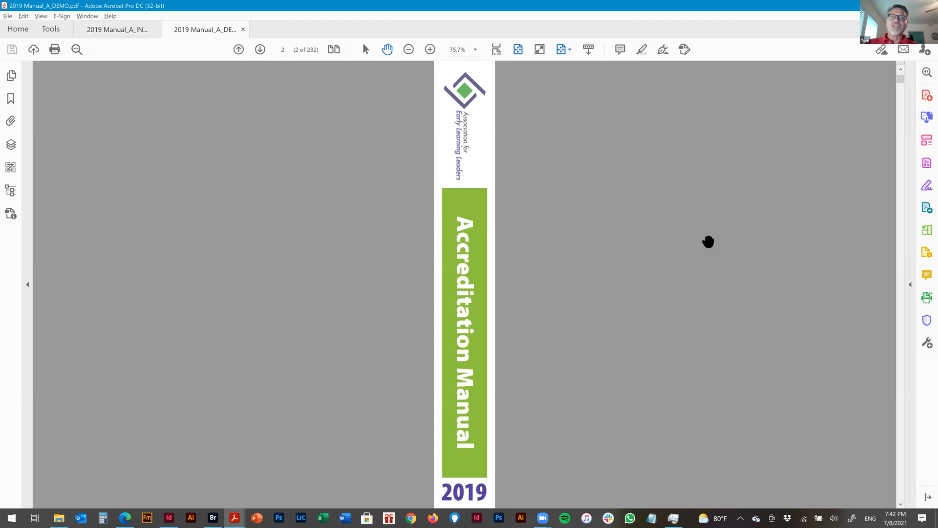
{"action": "scroll", "coordinate": [708, 242], "scroll_direction": "down", "scroll_amount": 1}
{"action": "scroll", "coordinate": [708, 241], "scroll_direction": "up", "scroll_amount": 2}
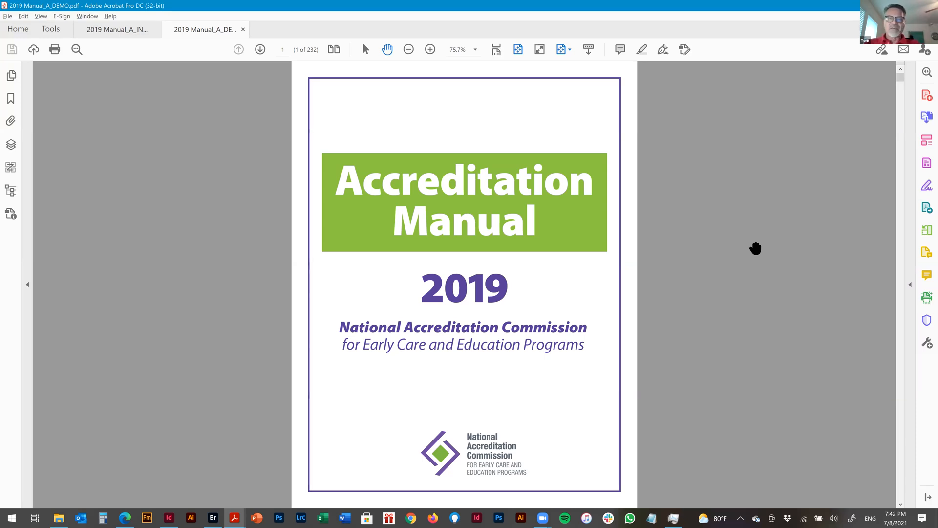
{"action": "scroll", "coordinate": [755, 249], "scroll_direction": "down", "scroll_amount": 1}
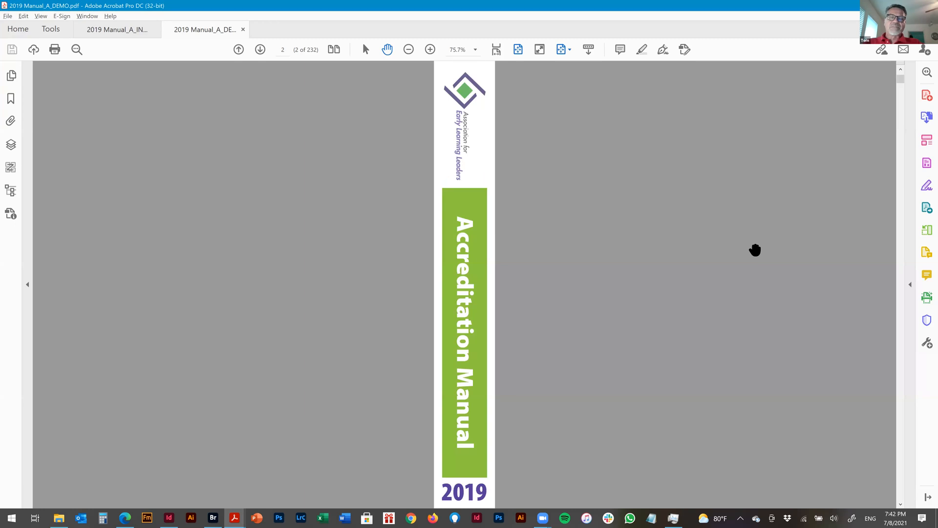
Step: Look through the exported PDF's table of contents pages and check its bookmarks
{"action": "scroll", "coordinate": [756, 249], "scroll_direction": "down", "scroll_amount": 1}
{"action": "scroll", "coordinate": [755, 249], "scroll_direction": "down", "scroll_amount": 1}
{"action": "scroll", "coordinate": [755, 249], "scroll_direction": "down", "scroll_amount": 2}
{"action": "scroll", "coordinate": [429, 251], "scroll_direction": "down", "scroll_amount": 1}
{"action": "scroll", "coordinate": [408, 240], "scroll_direction": "up", "scroll_amount": 1}
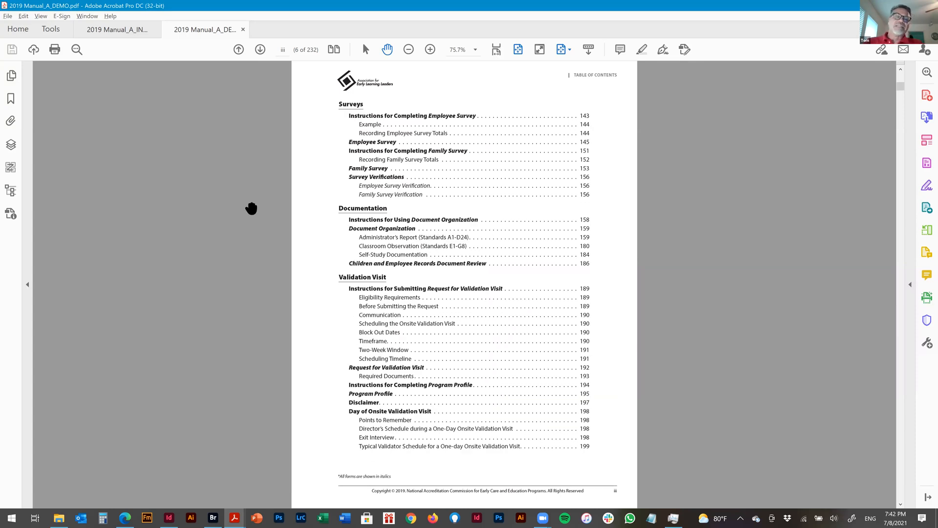
{"action": "left_click", "coordinate": [10, 100]}
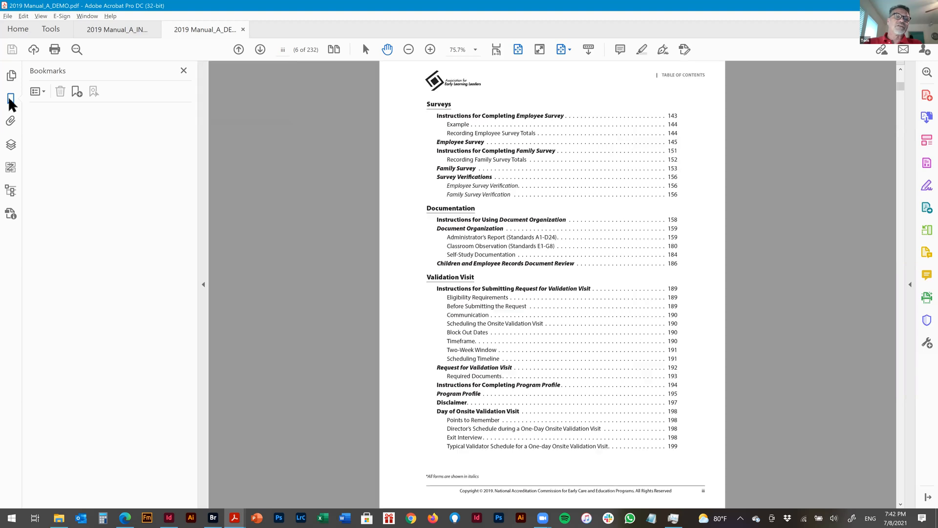
{"action": "left_click", "coordinate": [184, 71]}
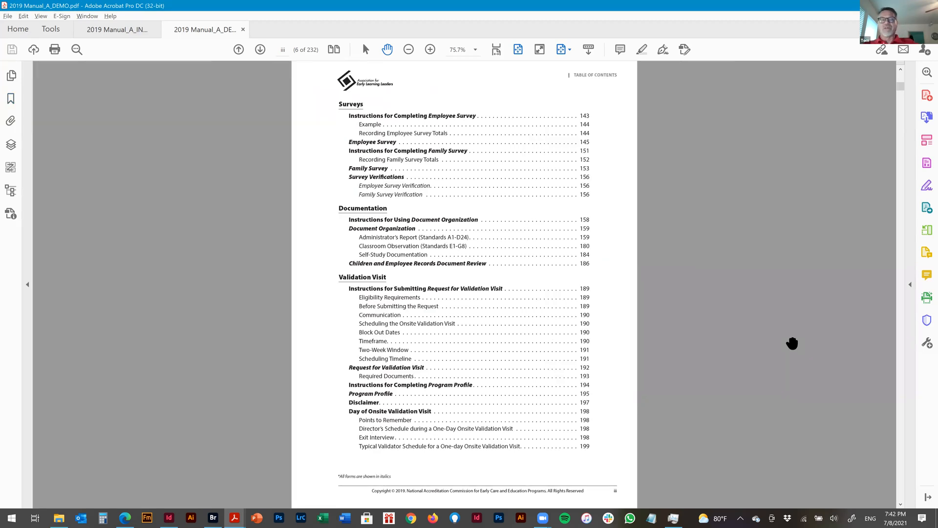
Step: Look through the Overview section of the exported PDF, from its section contents to the start of Administrator's Report
{"action": "scroll", "coordinate": [794, 339], "scroll_direction": "down", "scroll_amount": 3}
{"action": "scroll", "coordinate": [793, 339], "scroll_direction": "down", "scroll_amount": 3}
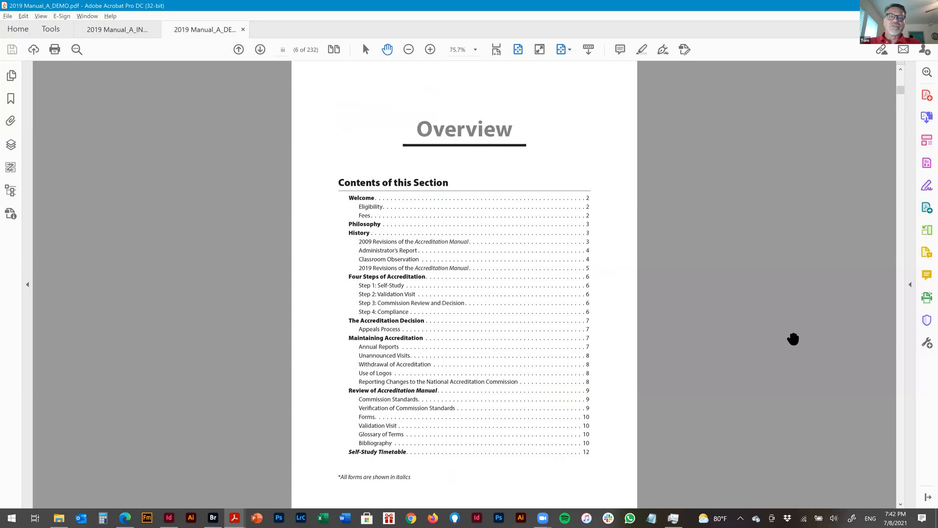
{"action": "scroll", "coordinate": [793, 336], "scroll_direction": "down", "scroll_amount": 5}
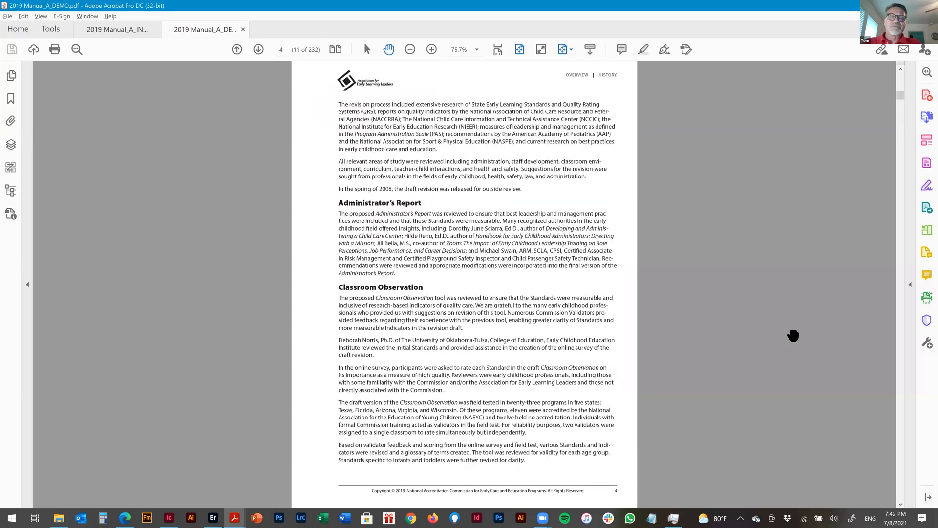
{"action": "scroll", "coordinate": [793, 335], "scroll_direction": "down", "scroll_amount": 10}
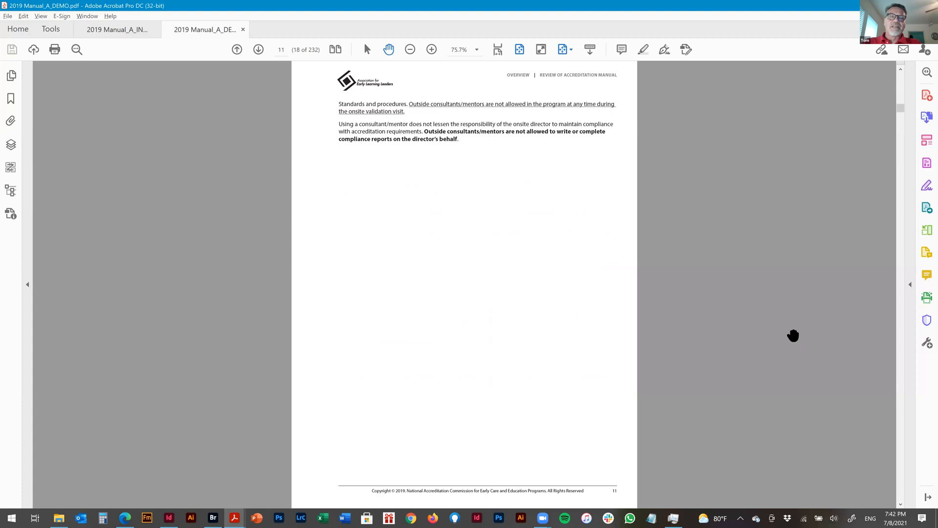
{"action": "scroll", "coordinate": [793, 334], "scroll_direction": "down", "scroll_amount": 5}
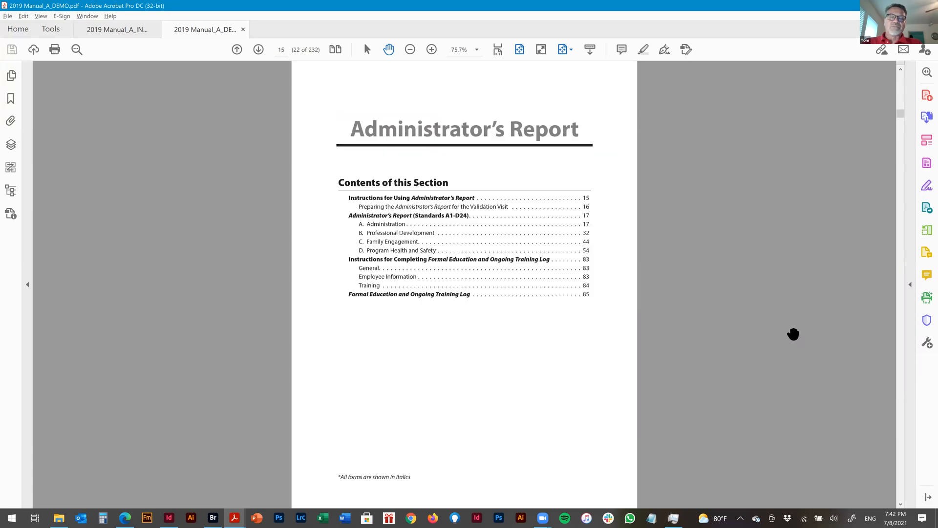
Step: Examine the Administrator's Report section's standards pages, running headers and page numbering through to the Formal Education and Ongoing Training Log
{"action": "scroll", "coordinate": [793, 334], "scroll_direction": "down", "scroll_amount": 12}
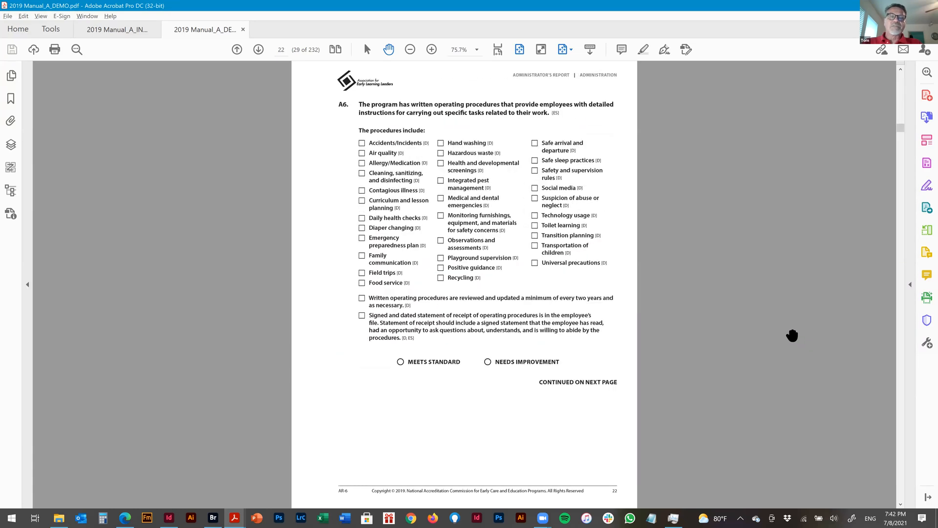
{"action": "scroll", "coordinate": [791, 341], "scroll_direction": "down", "scroll_amount": 9}
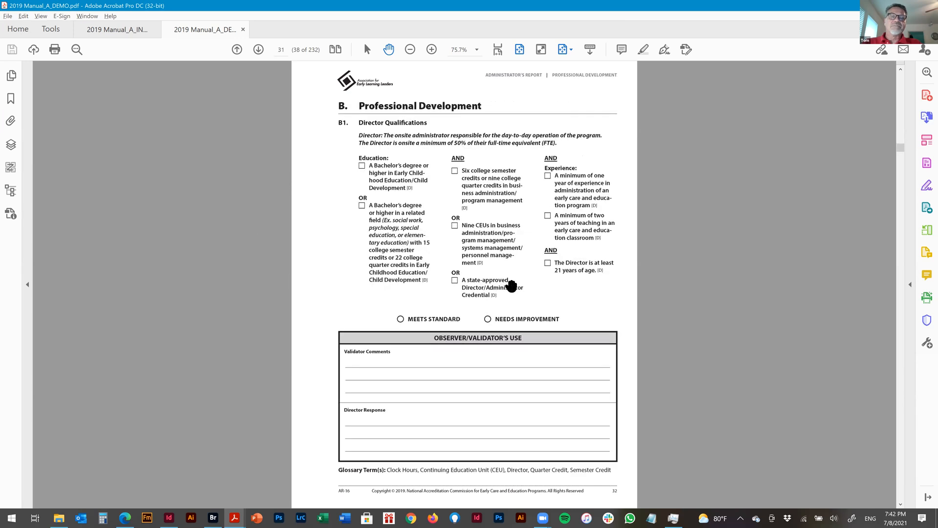
{"action": "scroll", "coordinate": [525, 304], "scroll_direction": "down", "scroll_amount": 17}
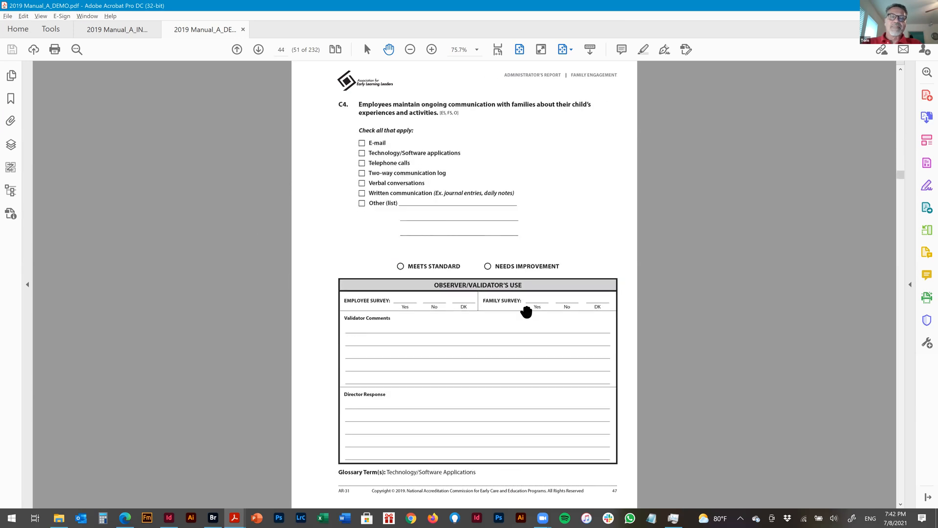
{"action": "scroll", "coordinate": [715, 316], "scroll_direction": "down", "scroll_amount": 14}
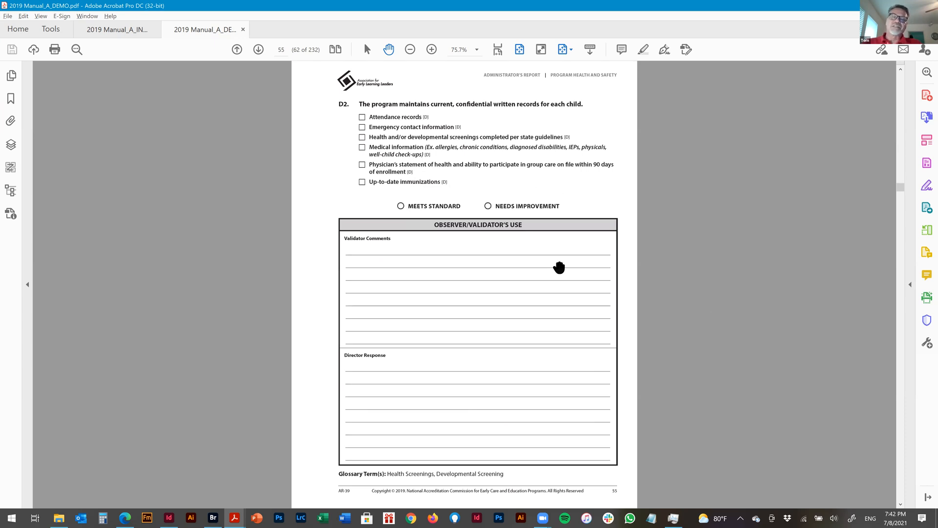
{"action": "scroll", "coordinate": [711, 329], "scroll_direction": "down", "scroll_amount": 6}
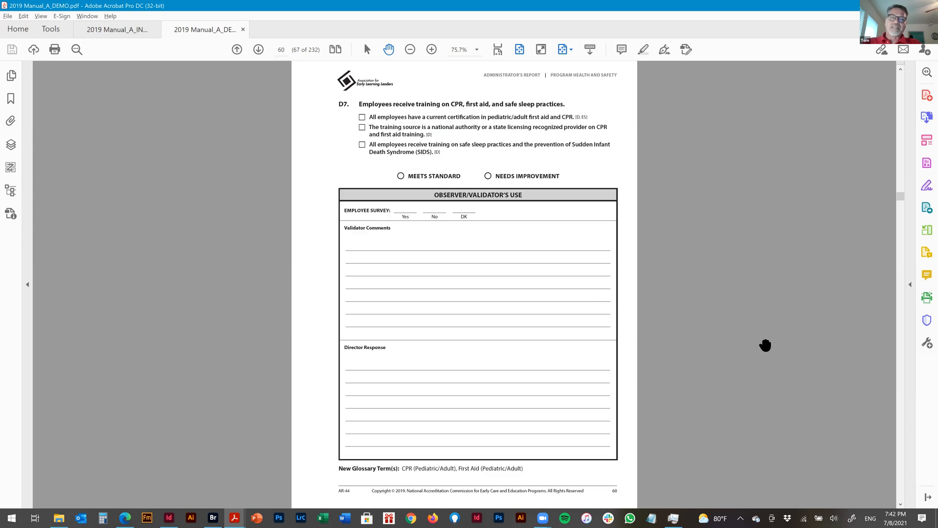
{"action": "scroll", "coordinate": [763, 353], "scroll_direction": "down", "scroll_amount": 4}
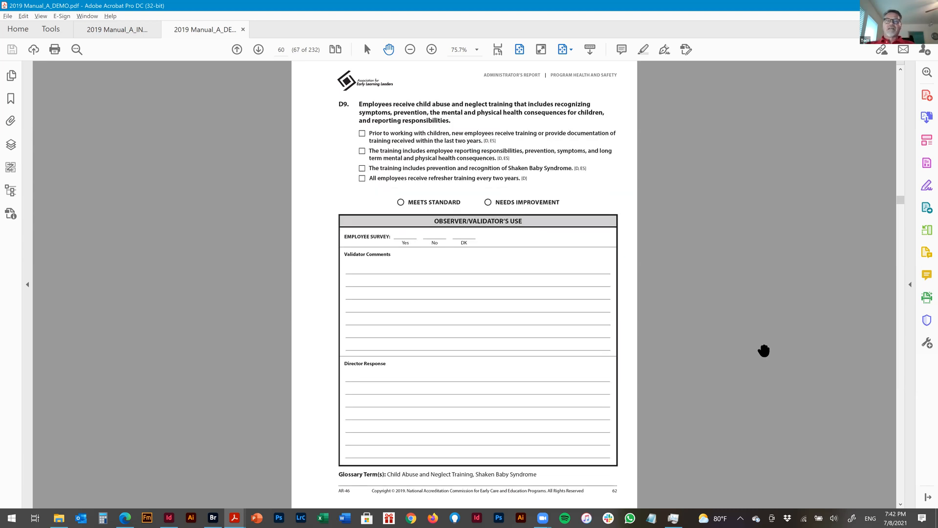
{"action": "scroll", "coordinate": [764, 351], "scroll_direction": "down", "scroll_amount": 4}
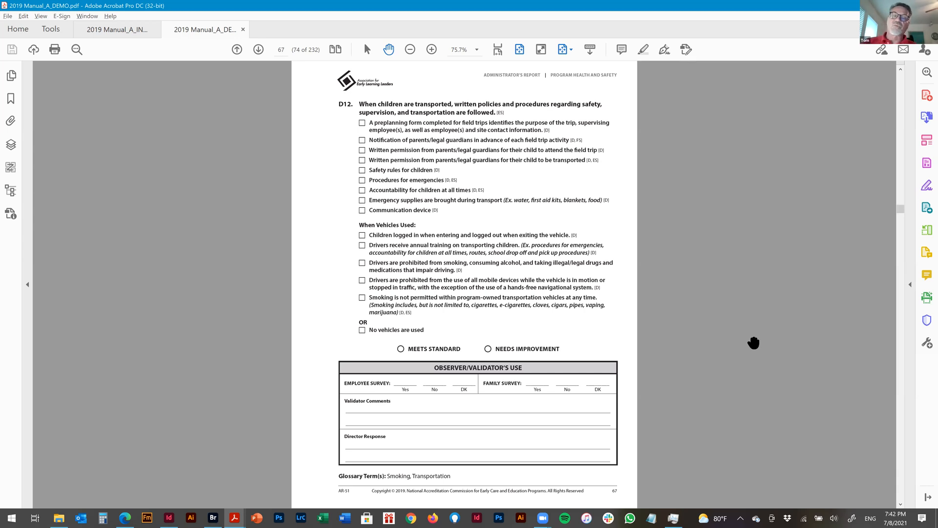
{"action": "scroll", "coordinate": [754, 343], "scroll_direction": "down", "scroll_amount": 3}
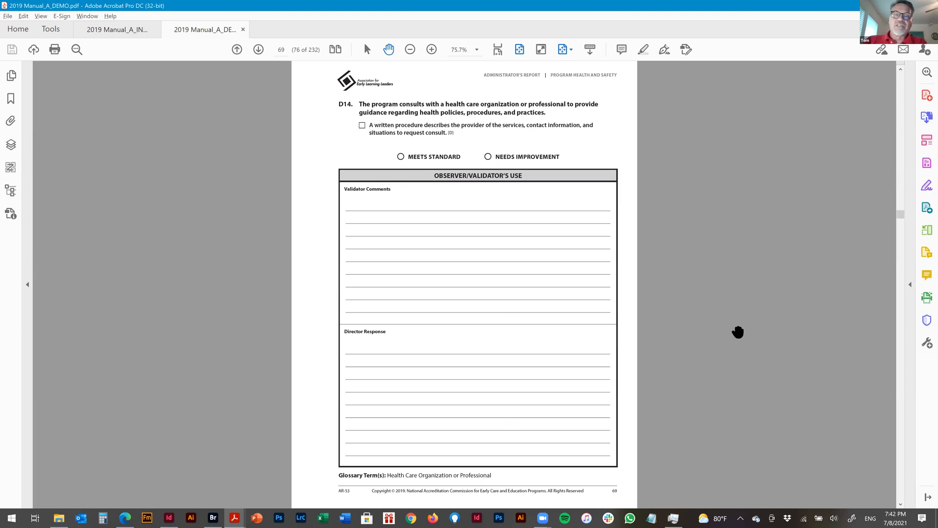
{"action": "scroll", "coordinate": [738, 331], "scroll_direction": "down", "scroll_amount": 2}
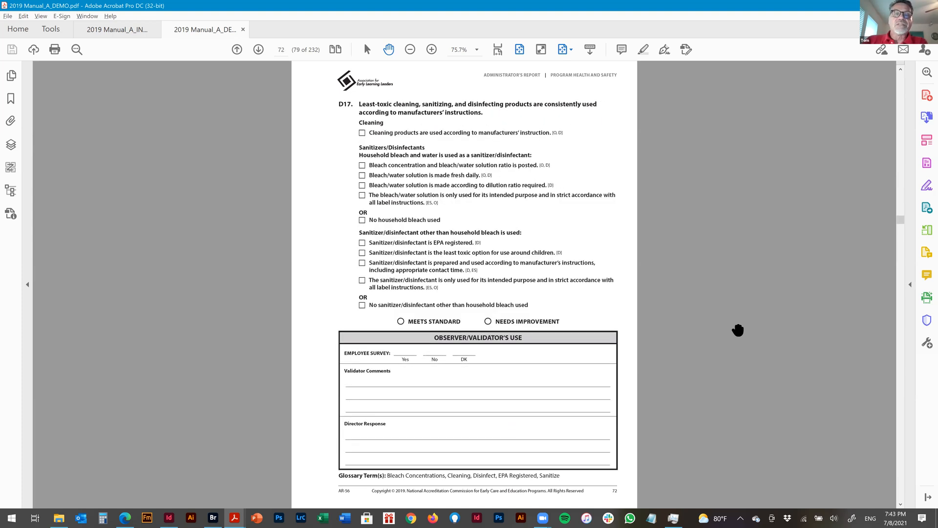
{"action": "scroll", "coordinate": [738, 330], "scroll_direction": "down", "scroll_amount": 7}
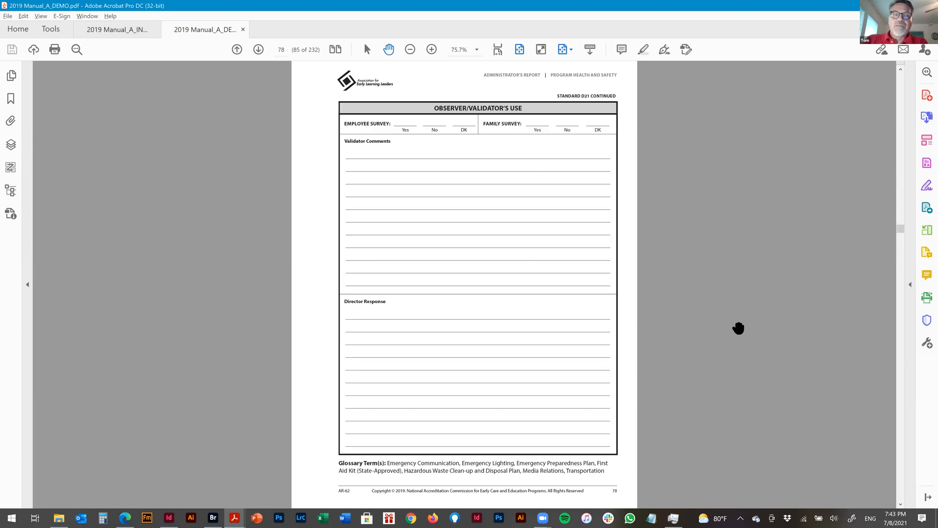
{"action": "scroll", "coordinate": [738, 327], "scroll_direction": "down", "scroll_amount": 1}
{"action": "scroll", "coordinate": [738, 327], "scroll_direction": "down", "scroll_amount": 1}
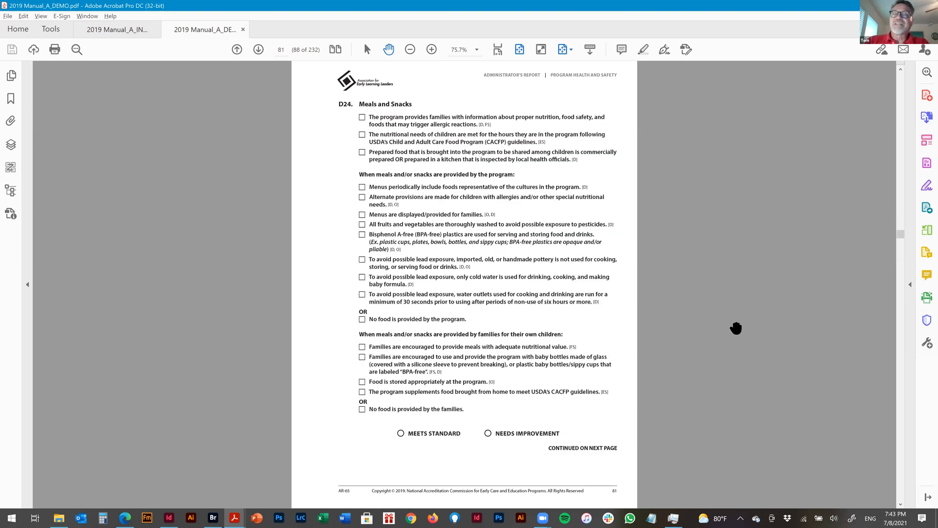
{"action": "scroll", "coordinate": [732, 324], "scroll_direction": "down", "scroll_amount": 1}
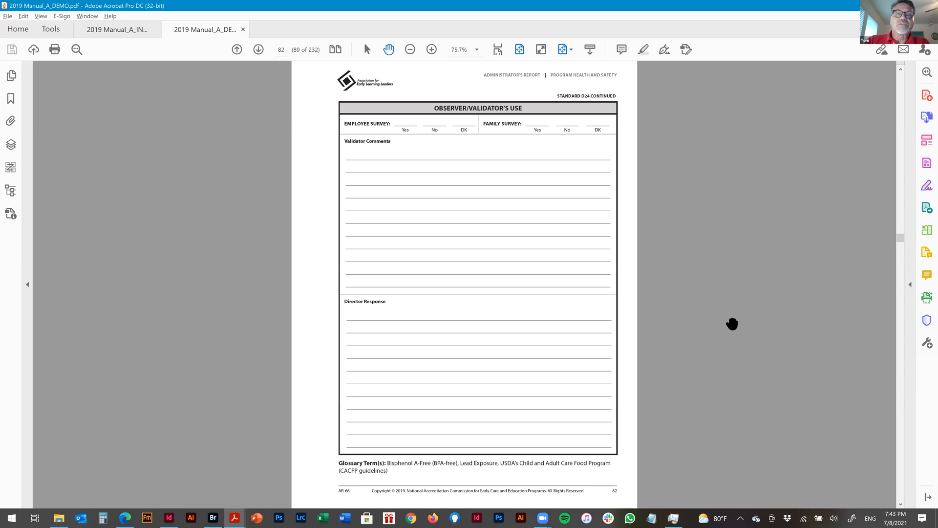
{"action": "scroll", "coordinate": [731, 325], "scroll_direction": "down", "scroll_amount": 3}
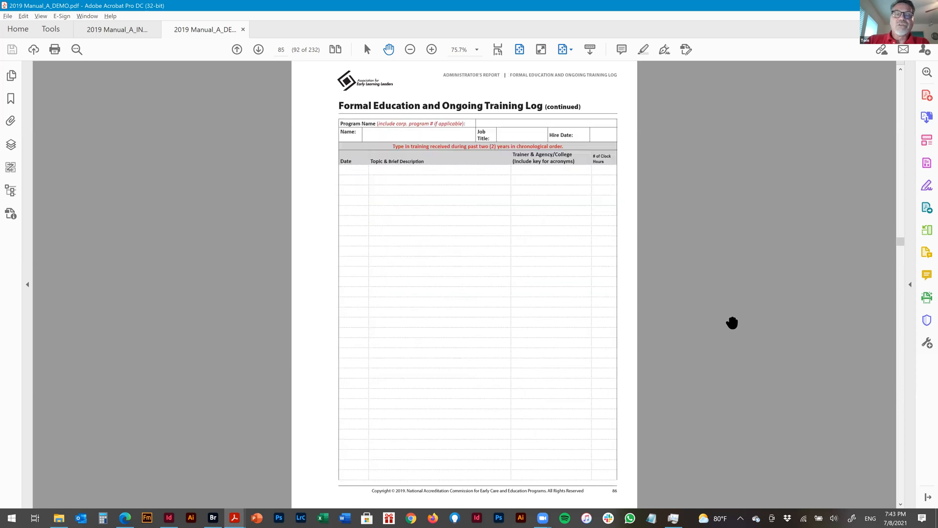
Step: Examine the Classroom Music section's title, contents list and running headers, including the Instructions for Using AAUG pages
{"action": "scroll", "coordinate": [732, 323], "scroll_direction": "down", "scroll_amount": 2}
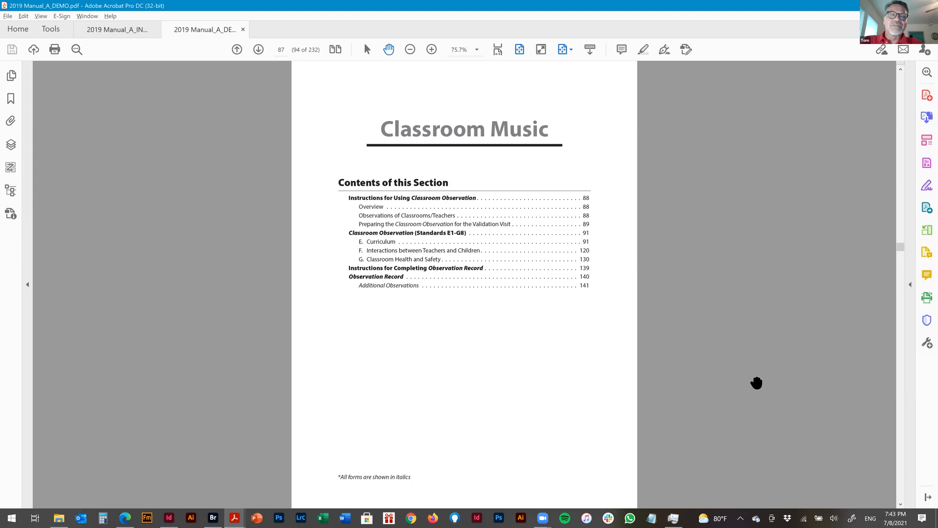
{"action": "scroll", "coordinate": [756, 383], "scroll_direction": "down", "scroll_amount": 1}
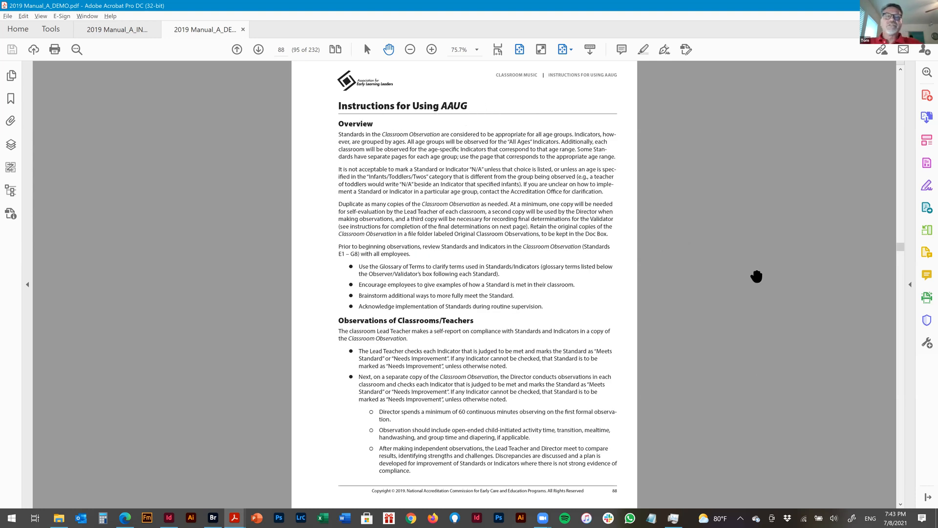
{"action": "scroll", "coordinate": [589, 298], "scroll_direction": "down", "scroll_amount": 3}
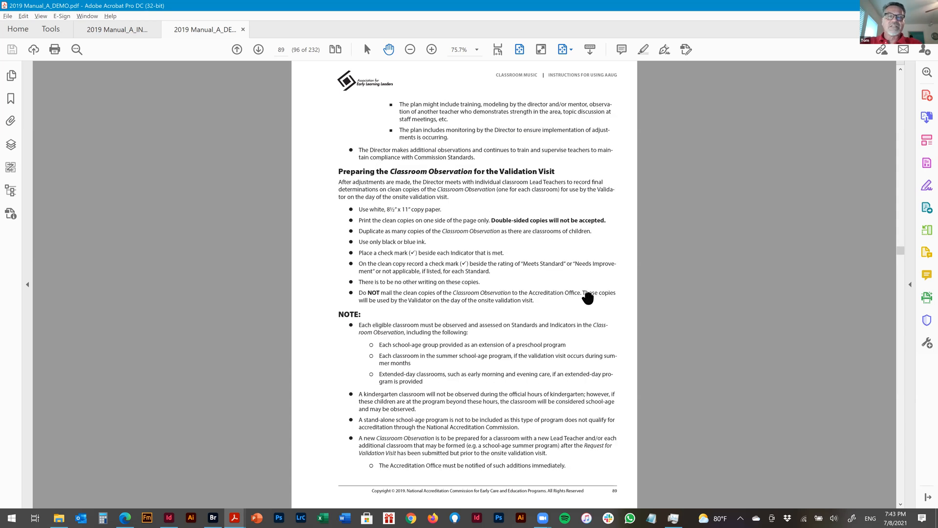
{"action": "scroll", "coordinate": [591, 303], "scroll_direction": "down", "scroll_amount": 2}
{"action": "scroll", "coordinate": [582, 309], "scroll_direction": "up", "scroll_amount": 3}
{"action": "scroll", "coordinate": [691, 274], "scroll_direction": "up", "scroll_amount": 2}
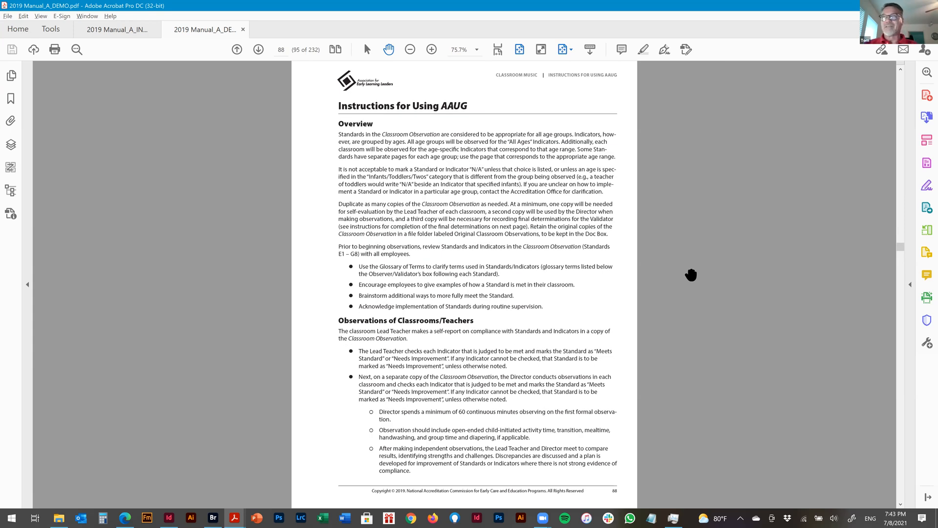
Step: Switch back to InDesign and update all numbers across the 2019 Manual_A book
{"action": "key", "text": "alt+Tab"}
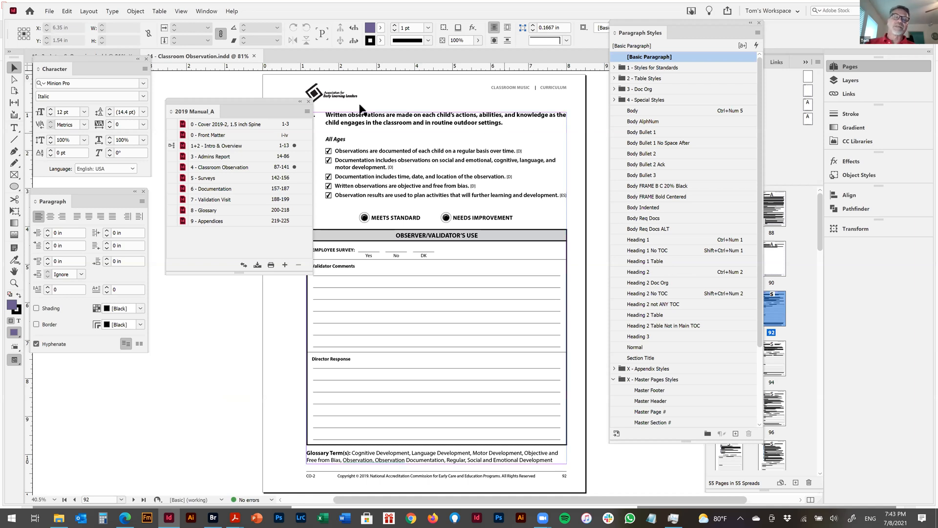
{"action": "left_click", "coordinate": [307, 112]}
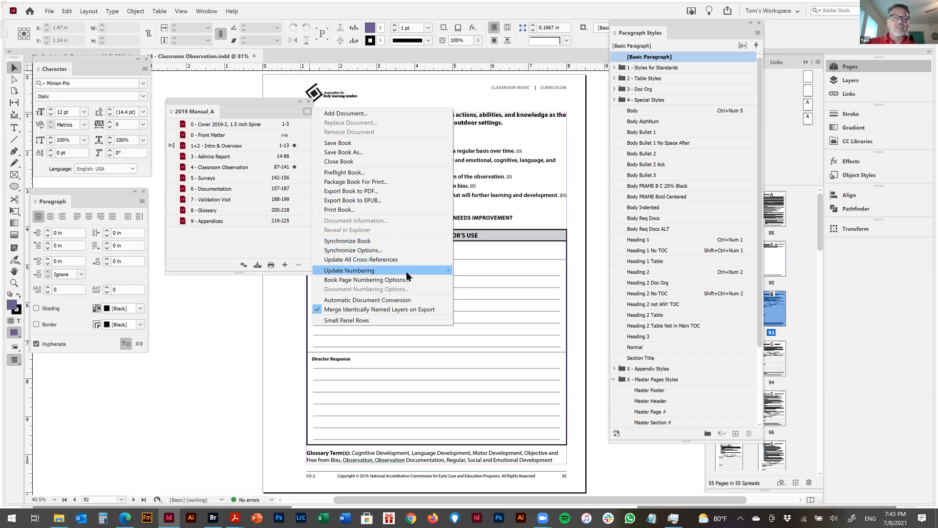
{"action": "mouse_move", "coordinate": [407, 273]}
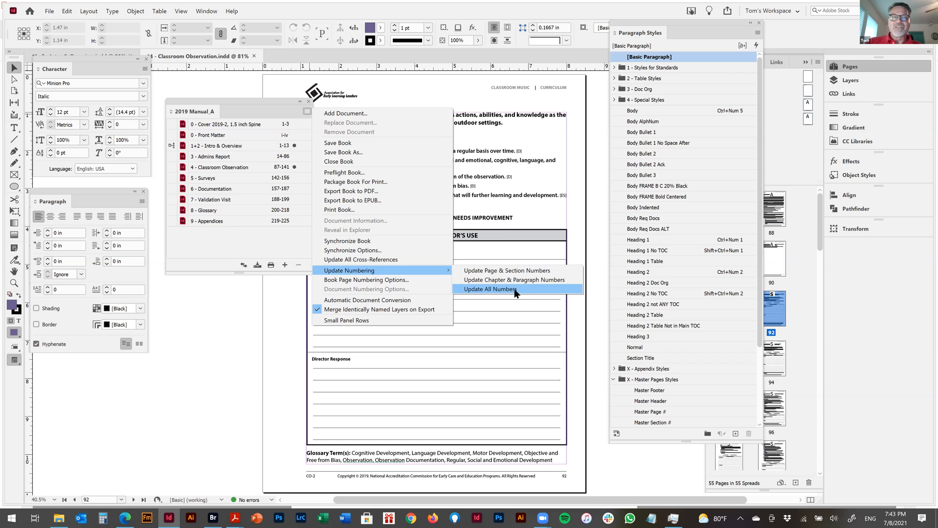
{"action": "left_click", "coordinate": [489, 289]}
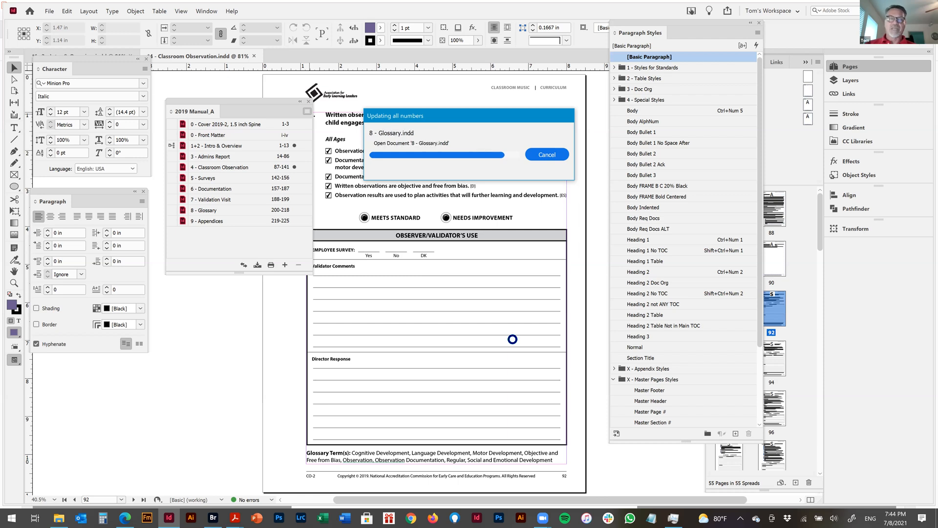
Step: Switch to the Early Learner DEMO folder in File Explorer and review the chapter documents and the 2019 Manual_A.indb book file
{"action": "key", "text": "alt+Tab"}
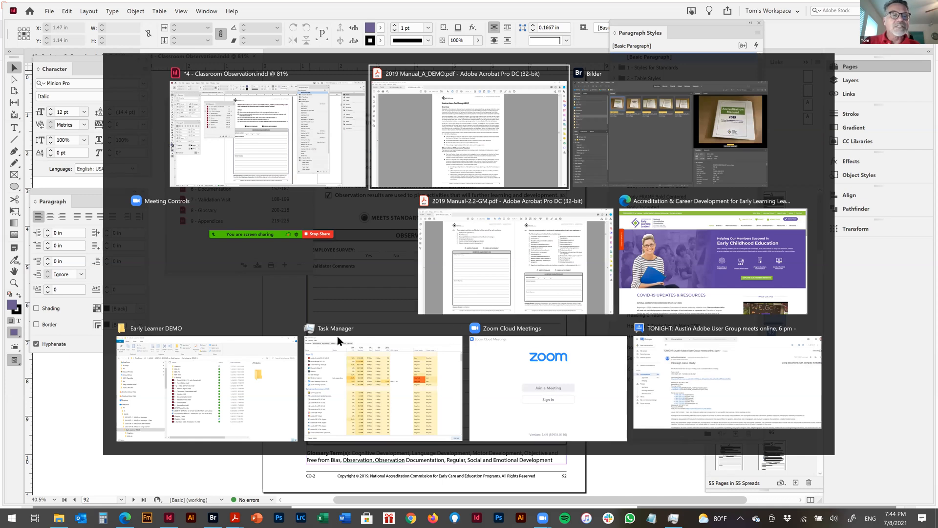
{"action": "left_click", "coordinate": [256, 382]}
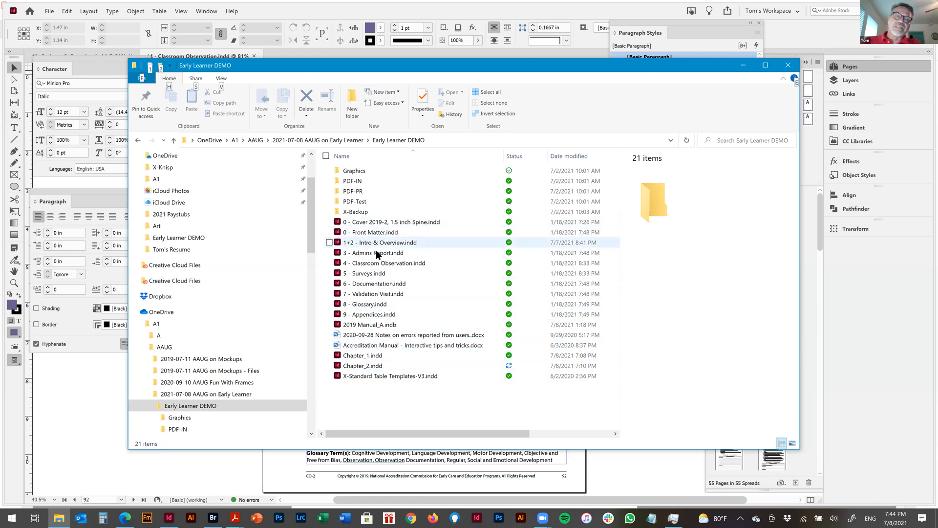
{"action": "left_click", "coordinate": [368, 281]}
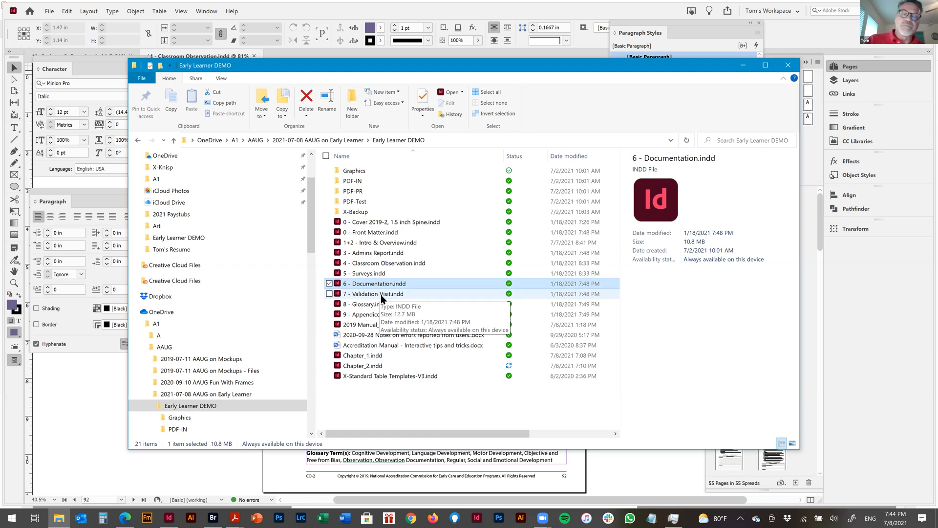
{"action": "left_click", "coordinate": [371, 325]}
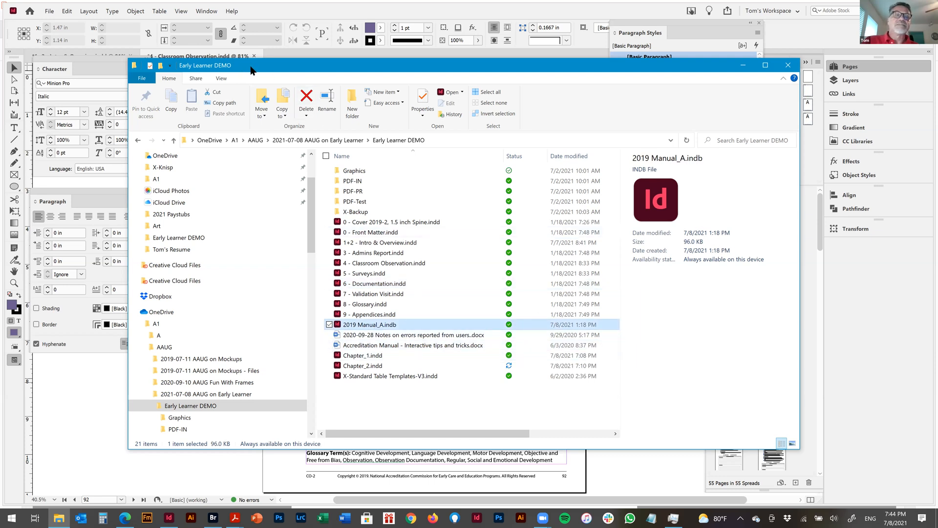
Step: Maximize the folder window and open the 2020-06-02a Before Client feedback updates folder inside X-Backup to view its files
{"action": "key", "text": "super+Up"}
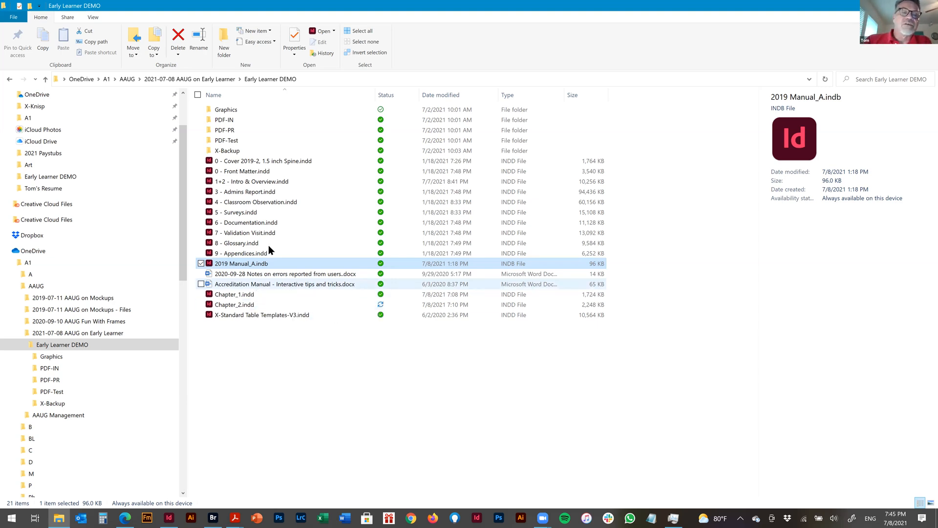
{"action": "double_click", "coordinate": [233, 150]}
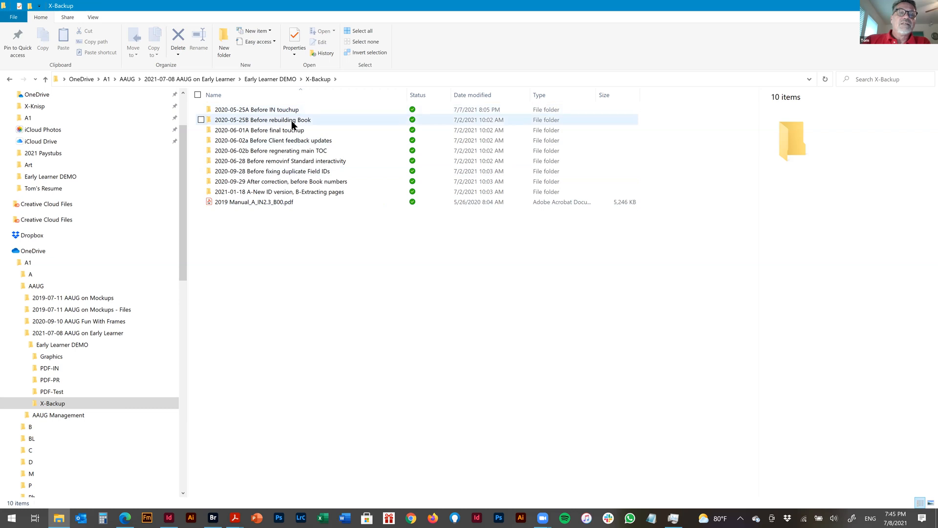
{"action": "double_click", "coordinate": [310, 141]}
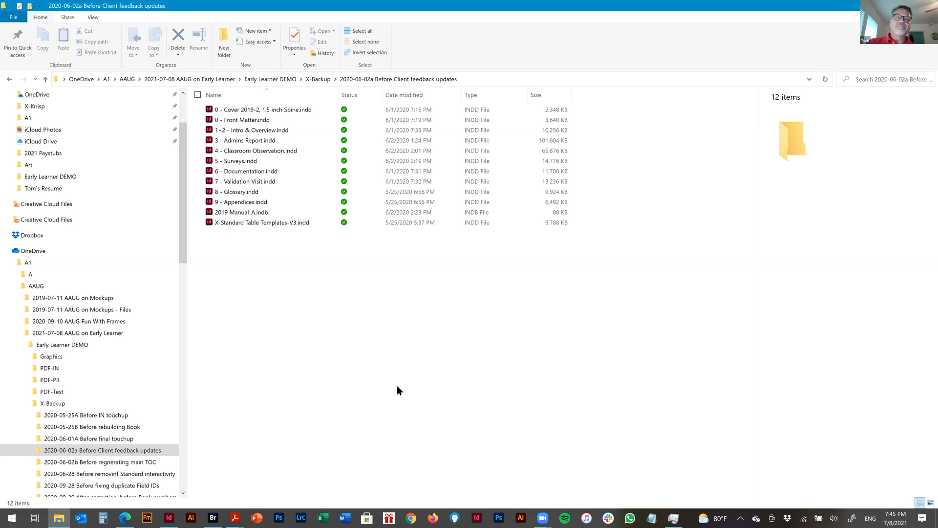
Step: Return to the X-Backup folder and select the 2020-06-02b Before regnerating main TOC backup folder
{"action": "key", "text": "alt+Left"}
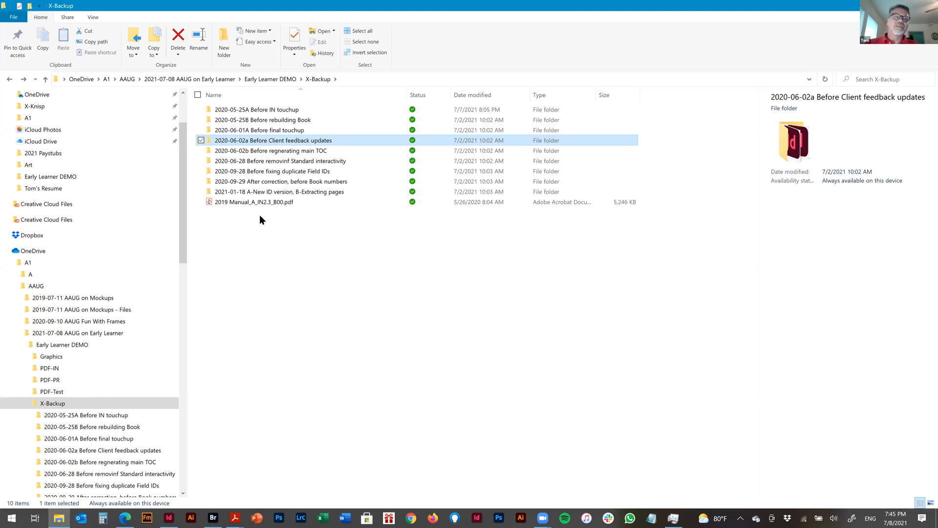
{"action": "left_click", "coordinate": [299, 154]}
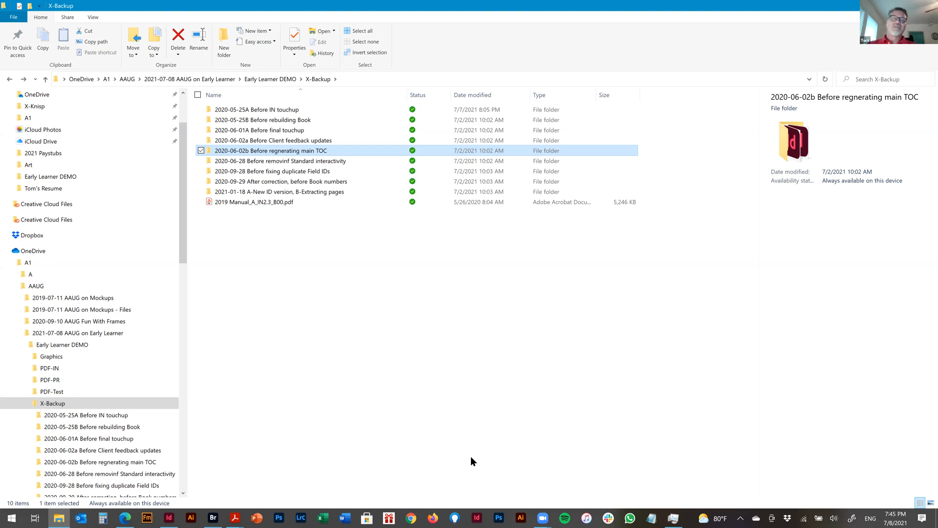
Step: Switch to InDesign and review the synchronization and numbering update commands available for the 2019 Manual_A book
{"action": "key", "text": "alt+Tab"}
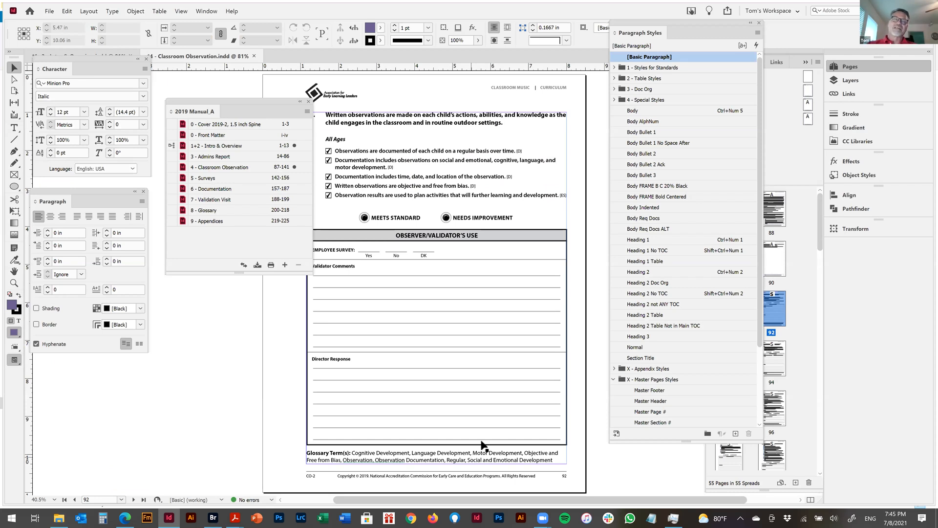
{"action": "left_click", "coordinate": [306, 111]}
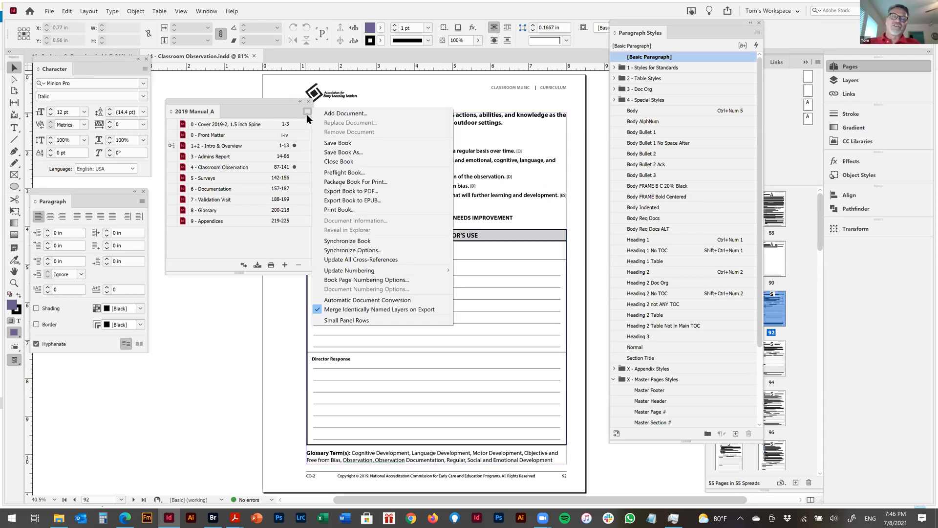
{"action": "left_click", "coordinate": [380, 242]}
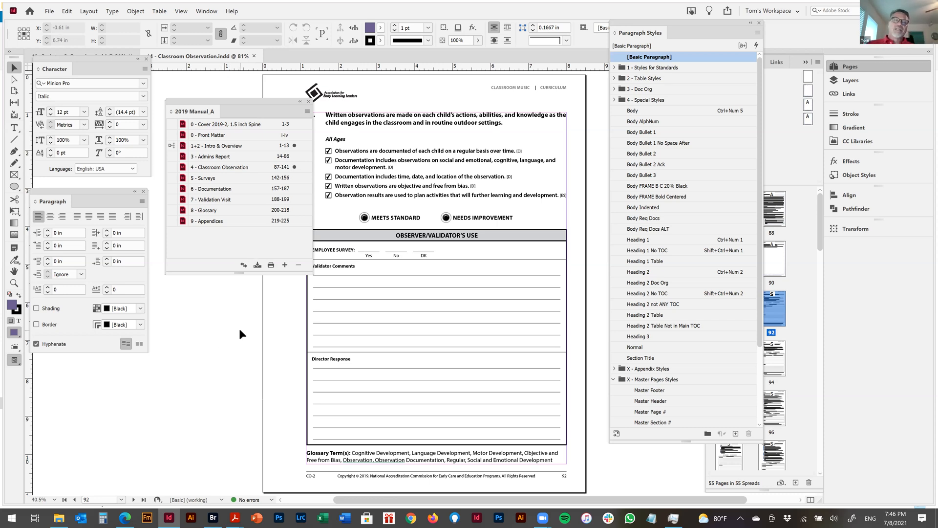
{"action": "left_click_drag", "start_coordinate": [250, 102], "coordinate": [264, 104]}
{"action": "left_click", "coordinate": [321, 114]}
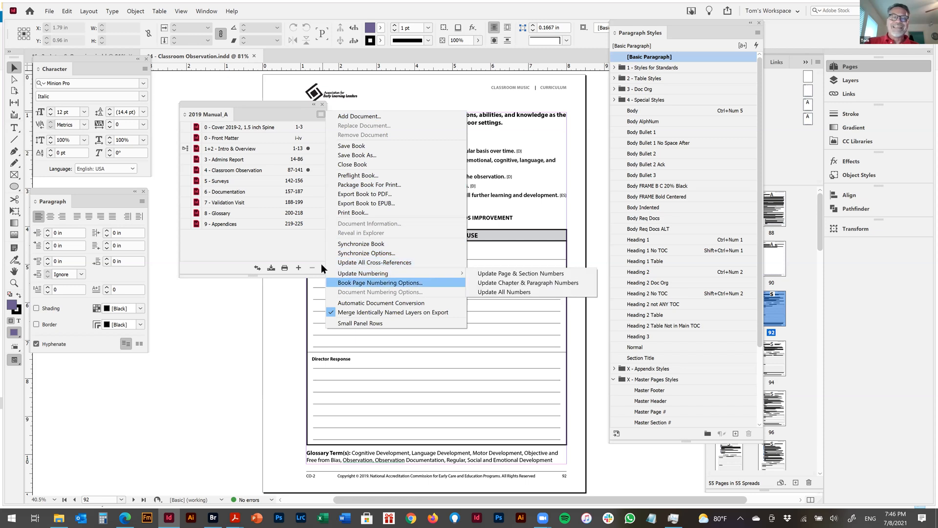
{"action": "left_click", "coordinate": [291, 247]}
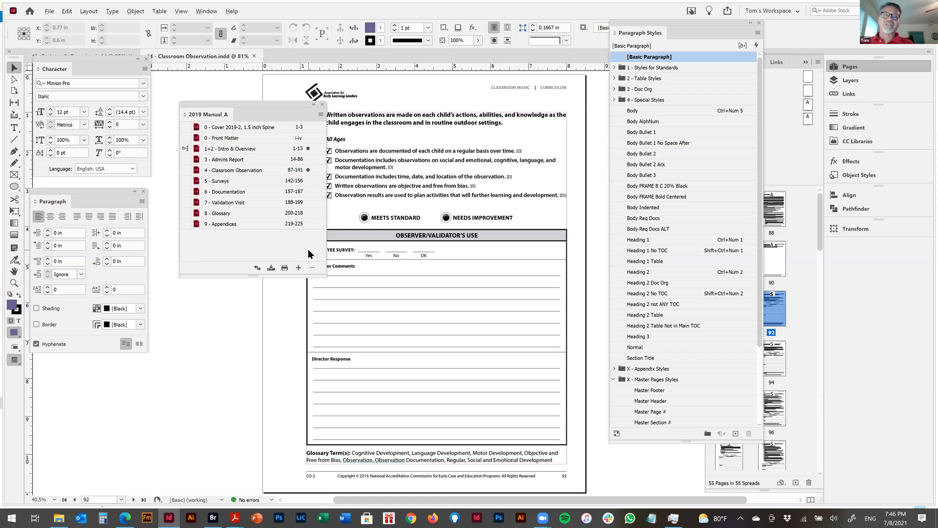
Step: Switch to File Explorer and select the 2021-01-18 A-New ID version, B-Extracting pages backup folder
{"action": "key", "text": "alt+Tab"}
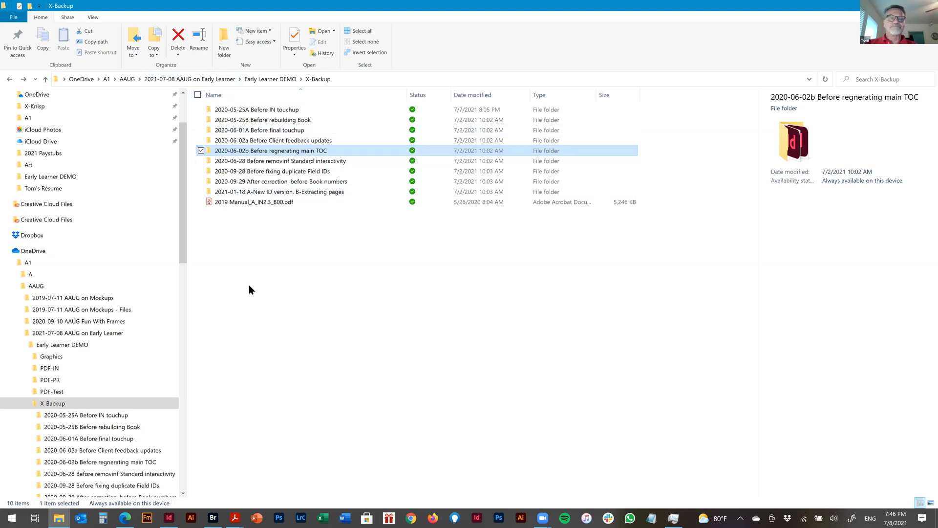
{"action": "left_click", "coordinate": [238, 191]}
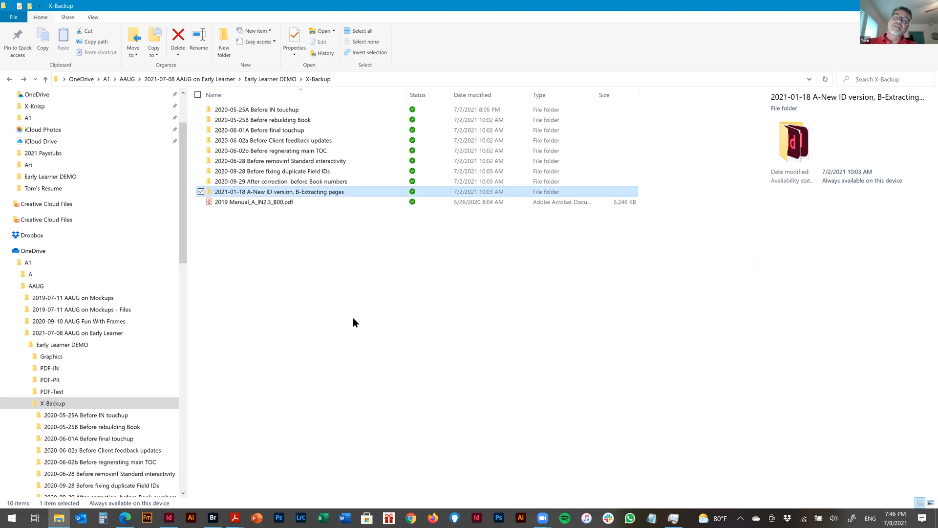
{"action": "key", "text": "alt+Tab"}
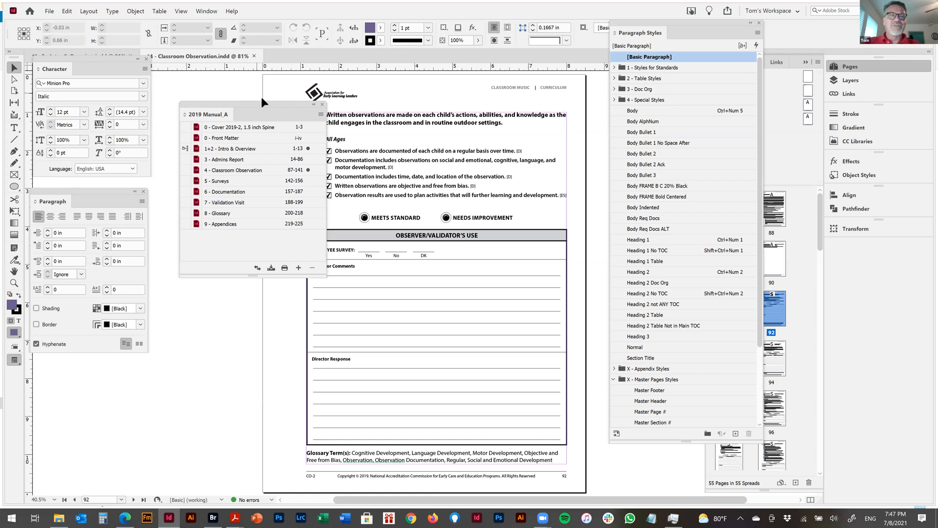
{"action": "left_click_drag", "start_coordinate": [262, 102], "coordinate": [249, 81]}
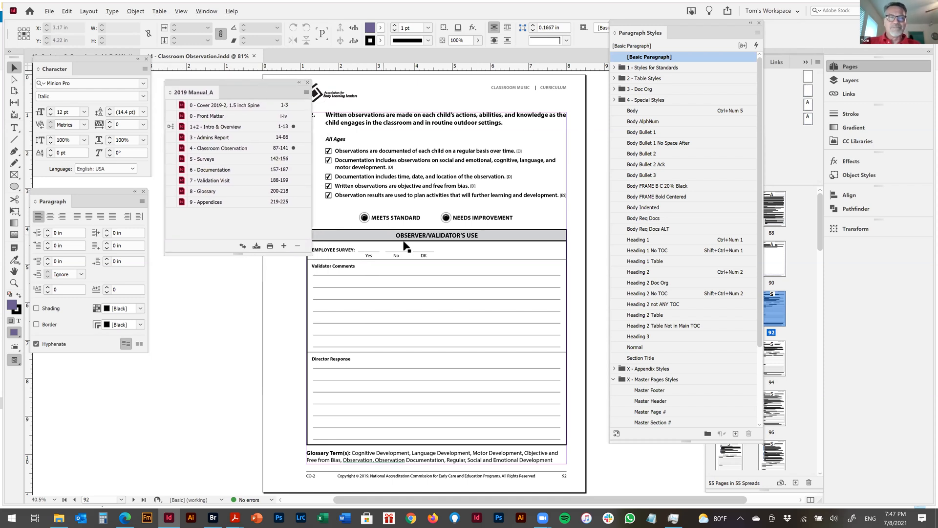
{"action": "key", "text": "super+Tab"}
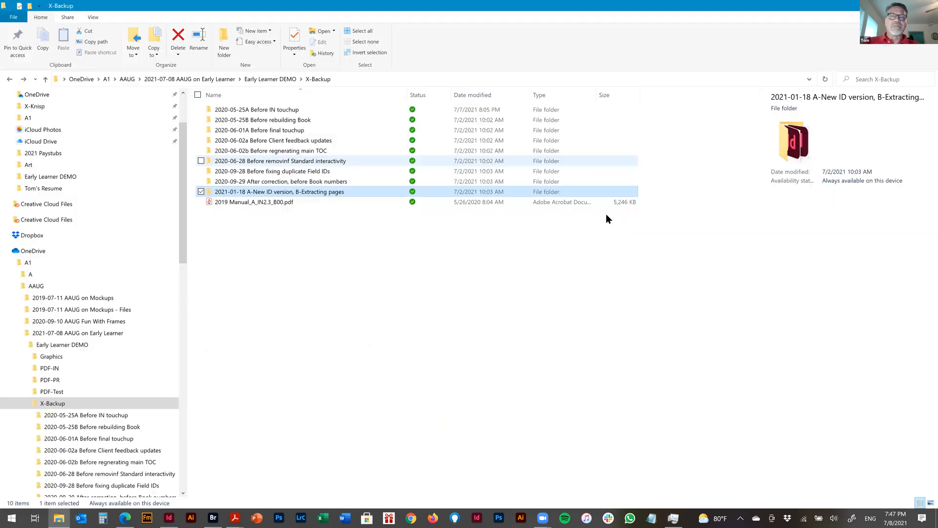
Step: Switch to 2019 Manual_A_DEMO.pdf in Acrobat and go back to the cover page at the start of the document
{"action": "key", "text": "alt+Tab"}
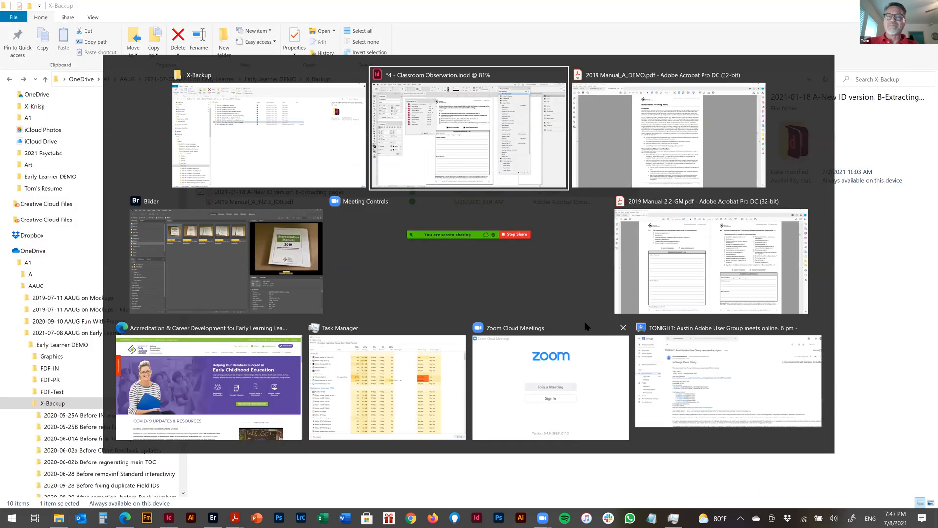
{"action": "left_click", "coordinate": [606, 154]}
{"action": "scroll", "coordinate": [476, 252], "scroll_direction": "up", "scroll_amount": 11}
{"action": "left_click_drag", "start_coordinate": [900, 227], "coordinate": [880, 54]}
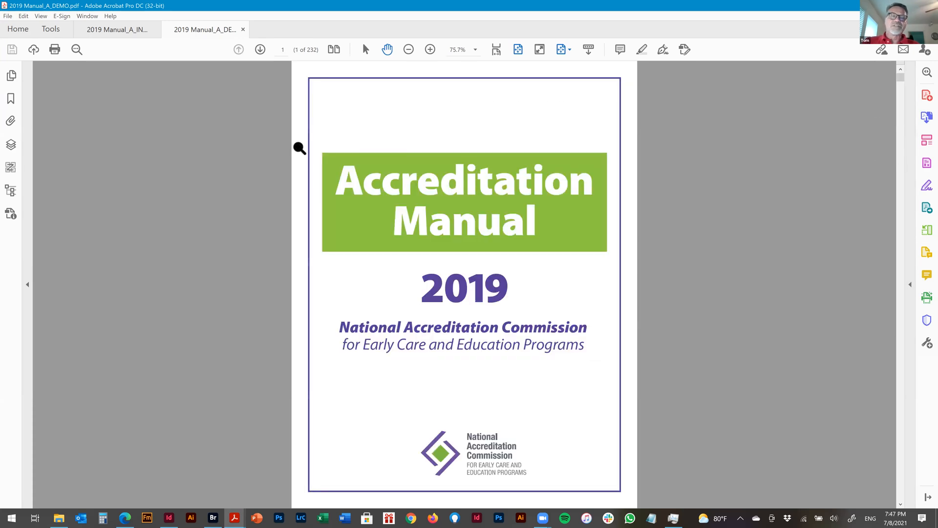